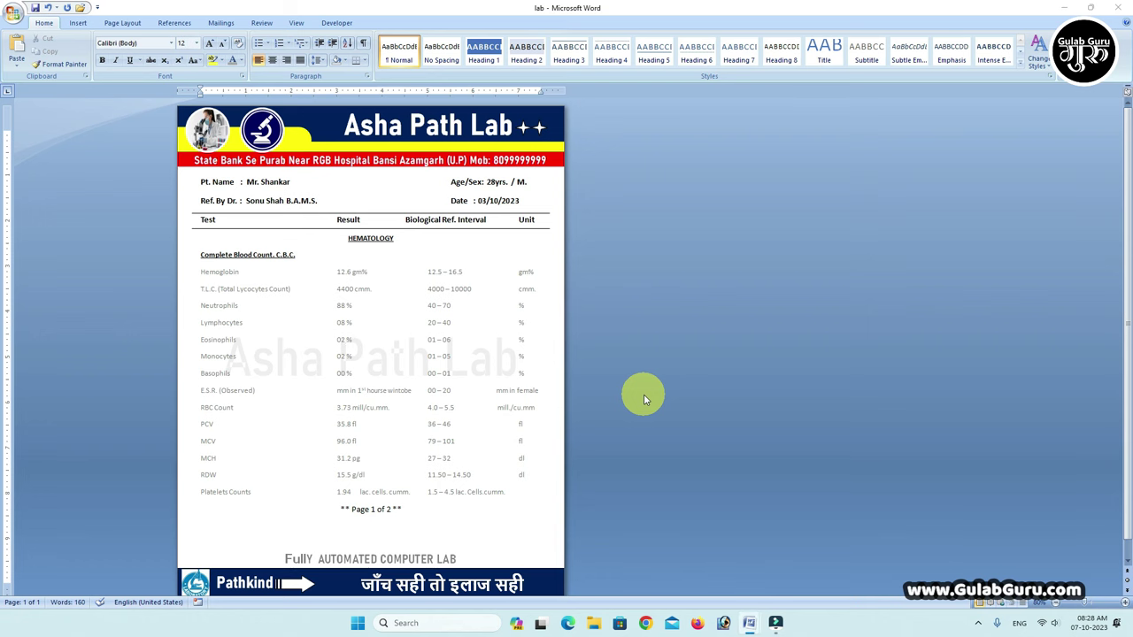
Scroll up and down through the lab report to review its contents.
scroll(643, 394, "up", 1)
scroll(643, 394, "up", 3)
scroll(644, 394, "up", 2)
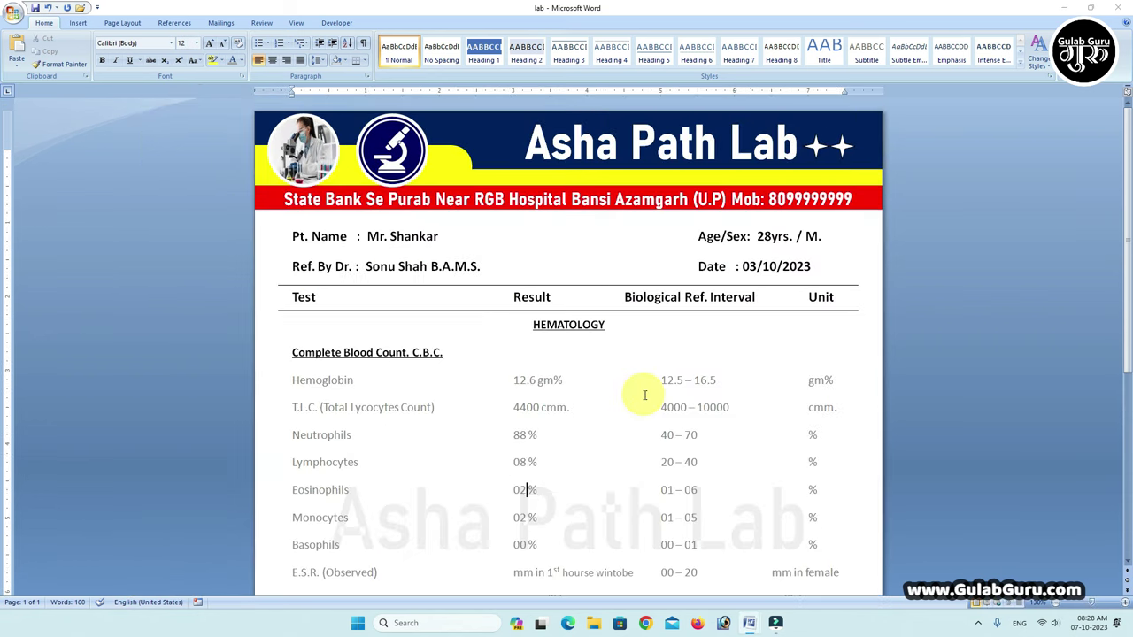
scroll(643, 394, "up", 2)
scroll(644, 394, "up", 1)
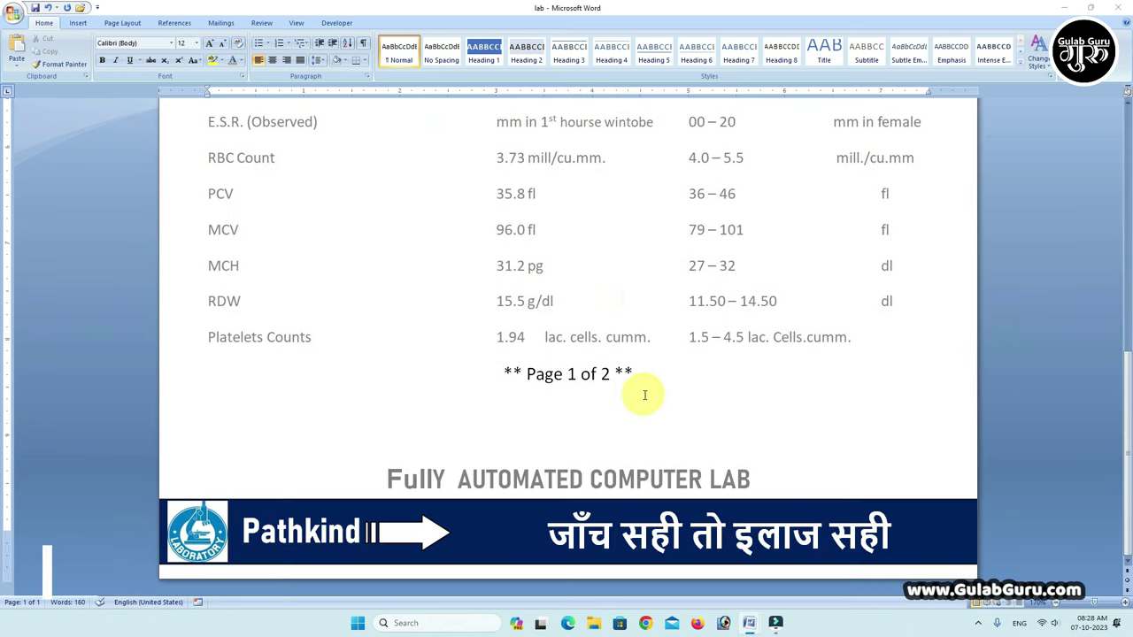
scroll(644, 394, "up", 2)
scroll(644, 395, "up", 3)
scroll(645, 394, "up", 1)
scroll(645, 395, "up", 1)
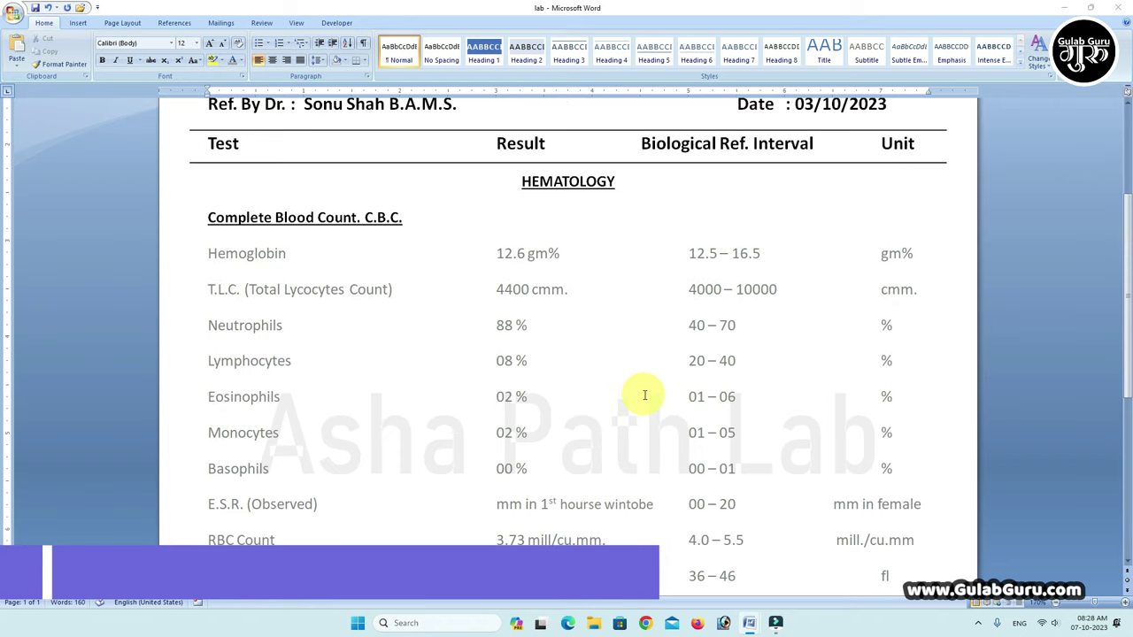
scroll(644, 395, "up", 2)
scroll(644, 395, "up", 2)
scroll(644, 395, "up", 2)
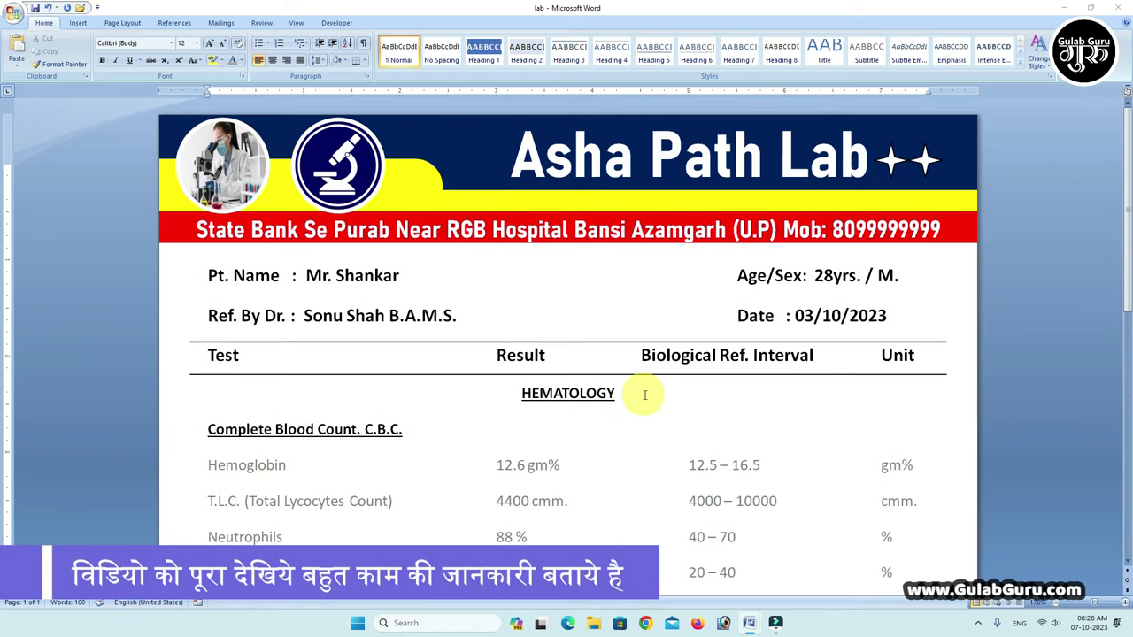
scroll(665, 424, "down", 1)
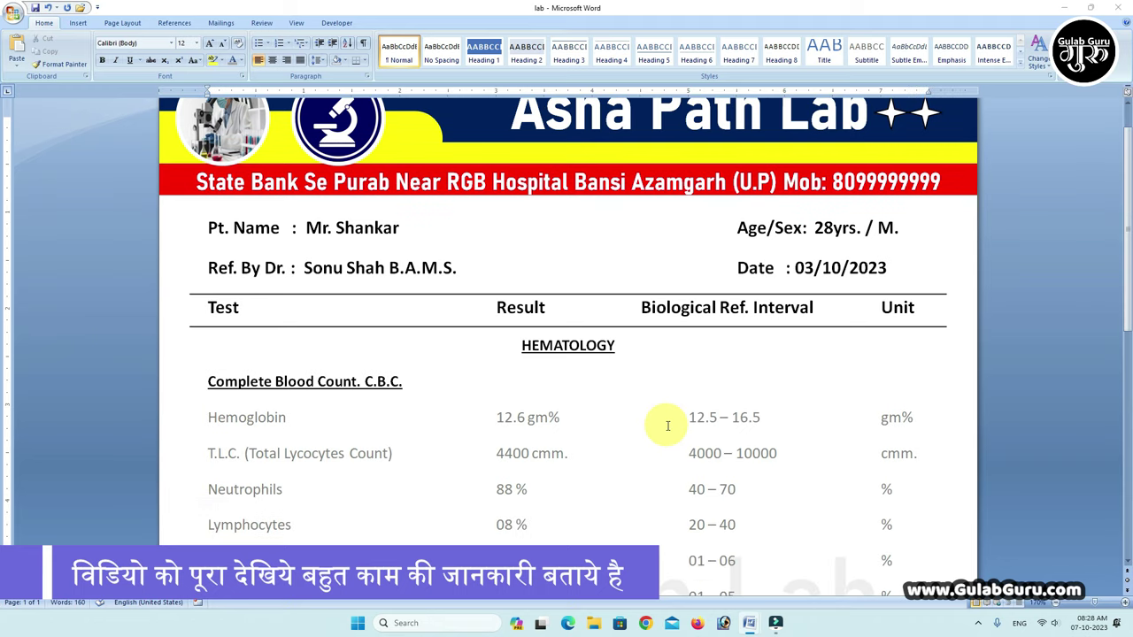
scroll(669, 426, "down", 1)
scroll(668, 426, "down", 1)
scroll(668, 426, "down", 1)
scroll(668, 426, "down", 1)
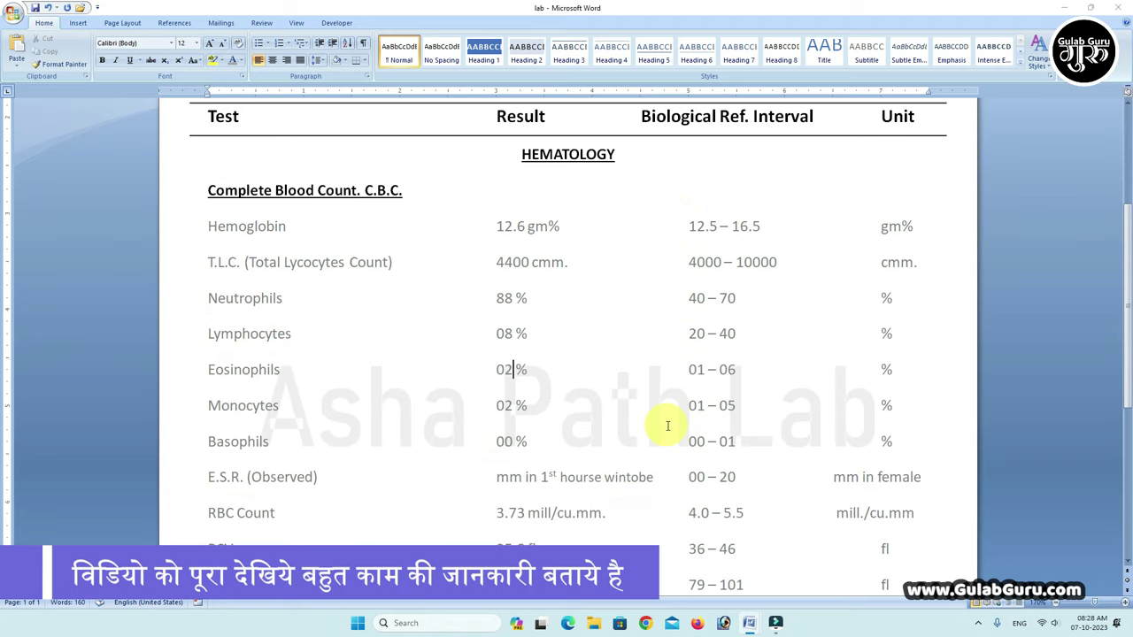
scroll(669, 426, "down", 1)
scroll(669, 426, "down", 2)
scroll(669, 426, "down", 1)
scroll(669, 425, "down", 1)
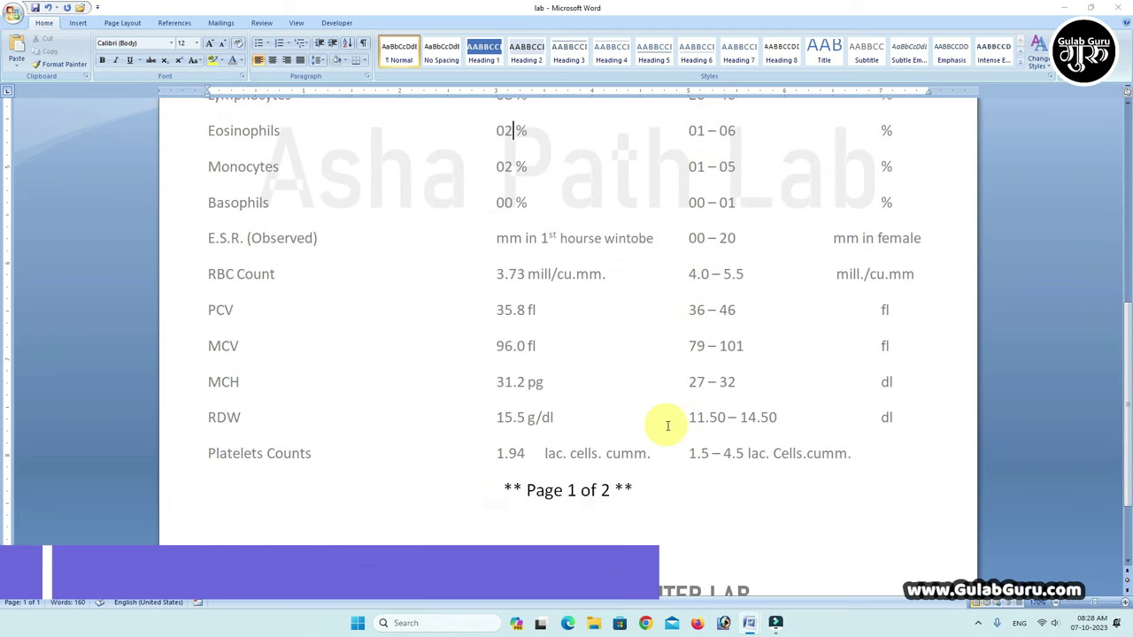
scroll(669, 426, "down", 2)
scroll(668, 426, "up", 3)
scroll(668, 426, "up", 3)
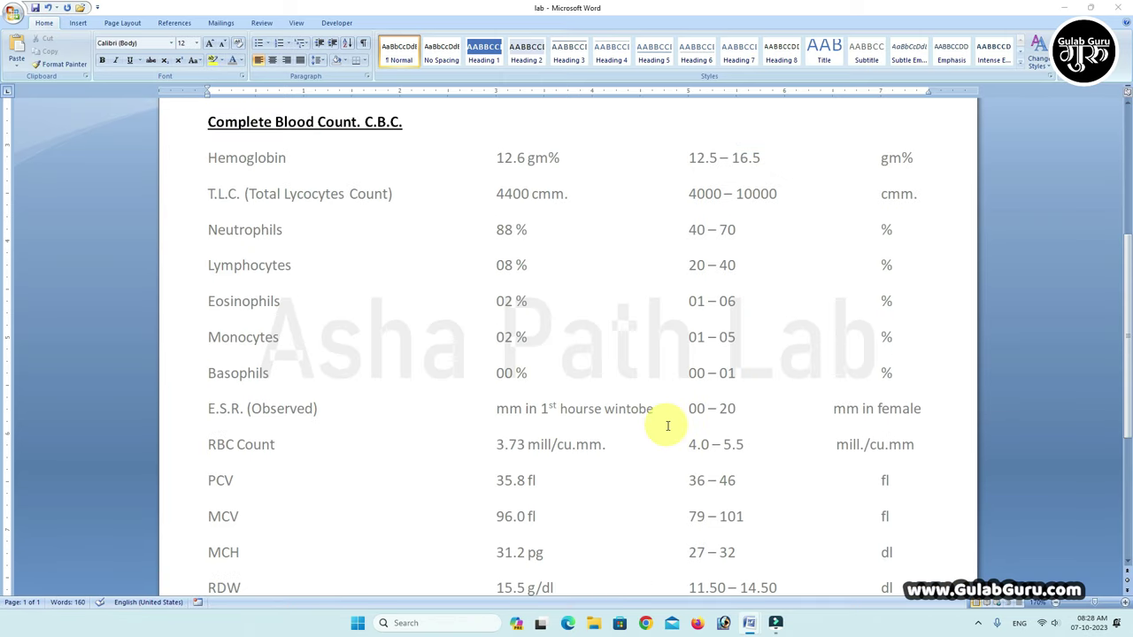
scroll(668, 426, "up", 3)
scroll(668, 426, "up", 1)
scroll(668, 426, "up", 2)
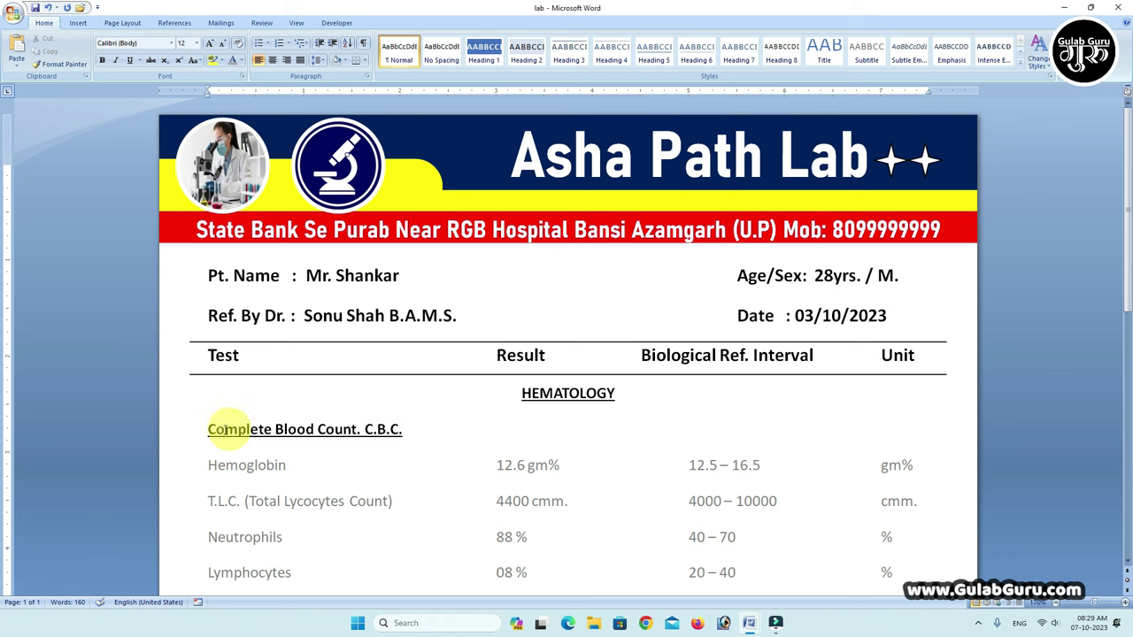
Highlight the C.B.C., Malaria Parasite, WIDAL TEST and BLOOD EXAMINATION headings in turn.
left_click_drag(207, 430, 400, 431)
left_click(417, 430)
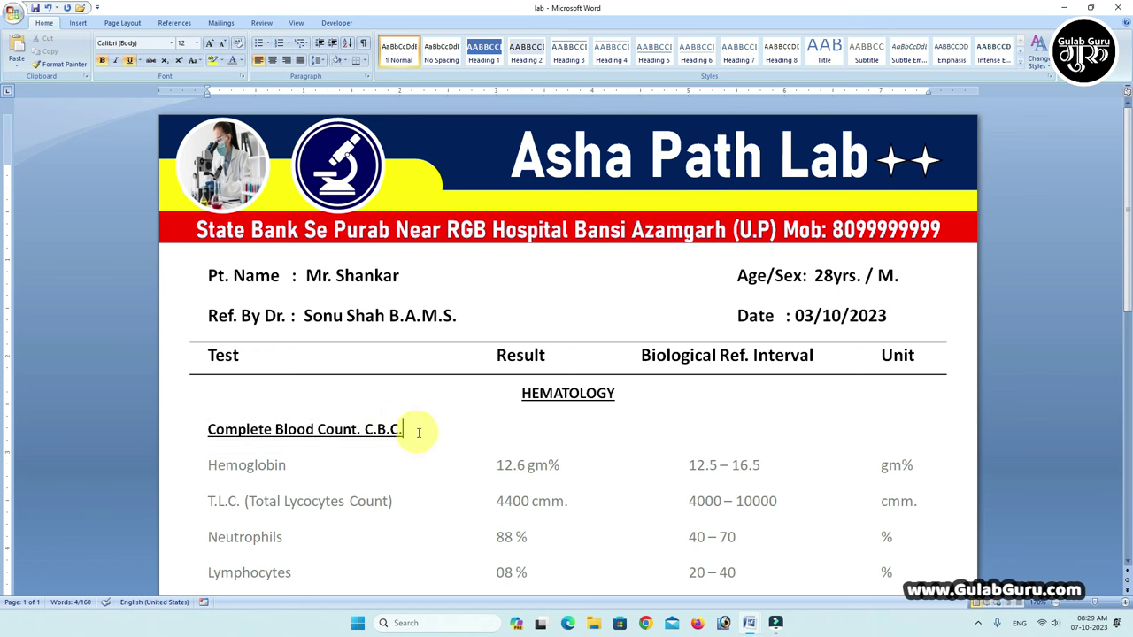
scroll(355, 452, "up", 3)
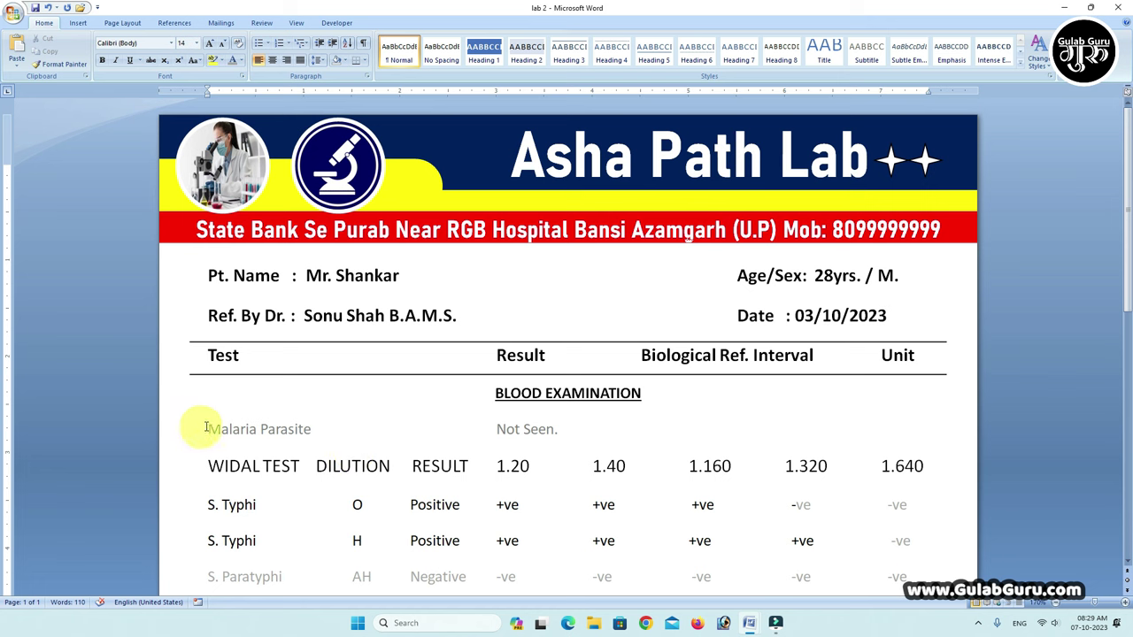
left_click_drag(205, 428, 324, 435)
left_click_drag(208, 467, 474, 462)
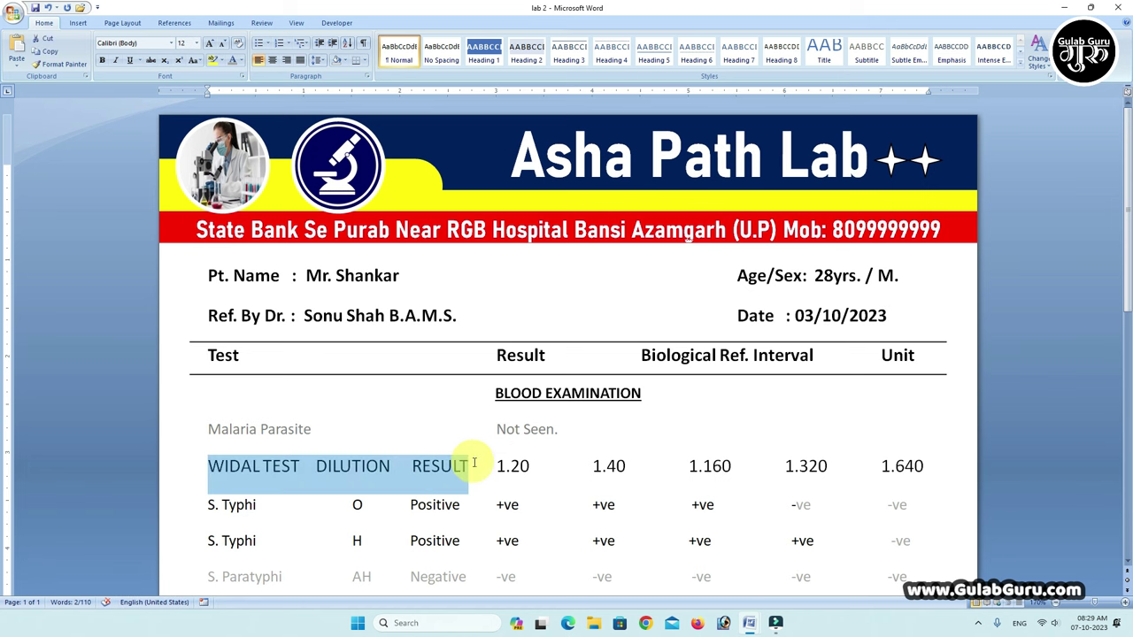
left_click_drag(495, 393, 652, 403)
key("Right")
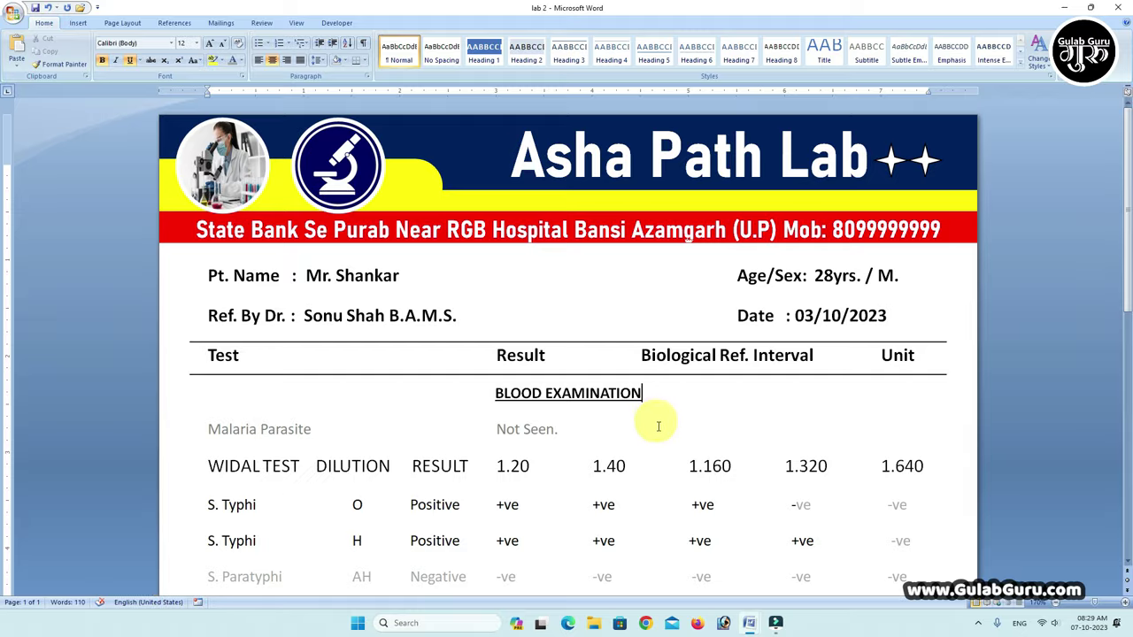
scroll(658, 428, "down", 6)
scroll(659, 427, "up", 1)
scroll(659, 428, "up", 5)
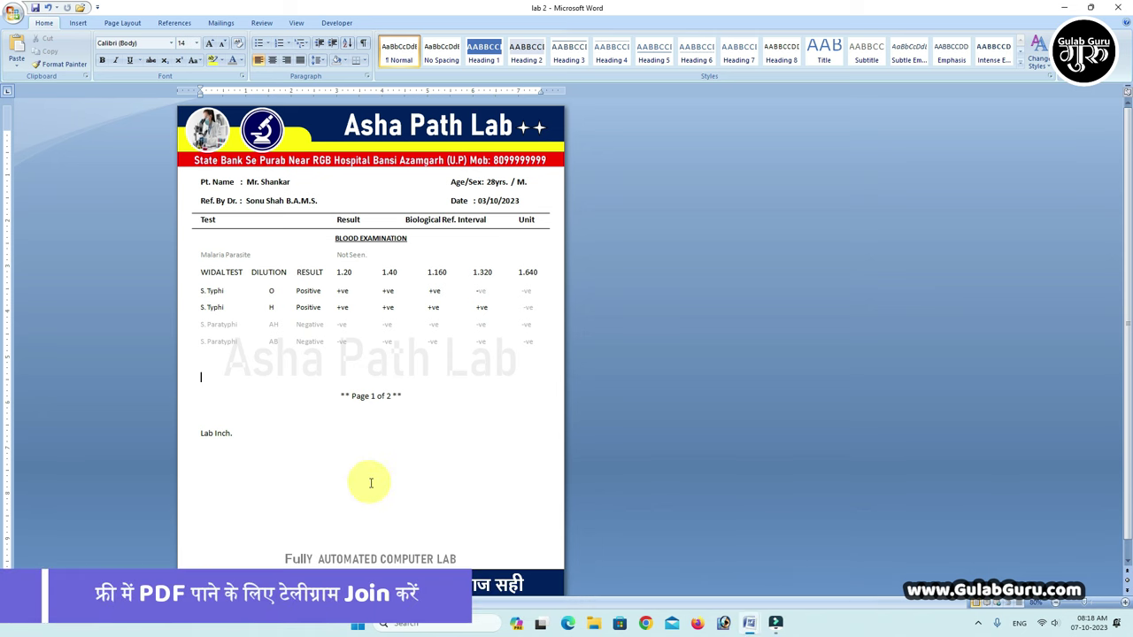
Return to the hematology lab report and scroll through it again.
mouse_move(749, 623)
left_click(791, 579)
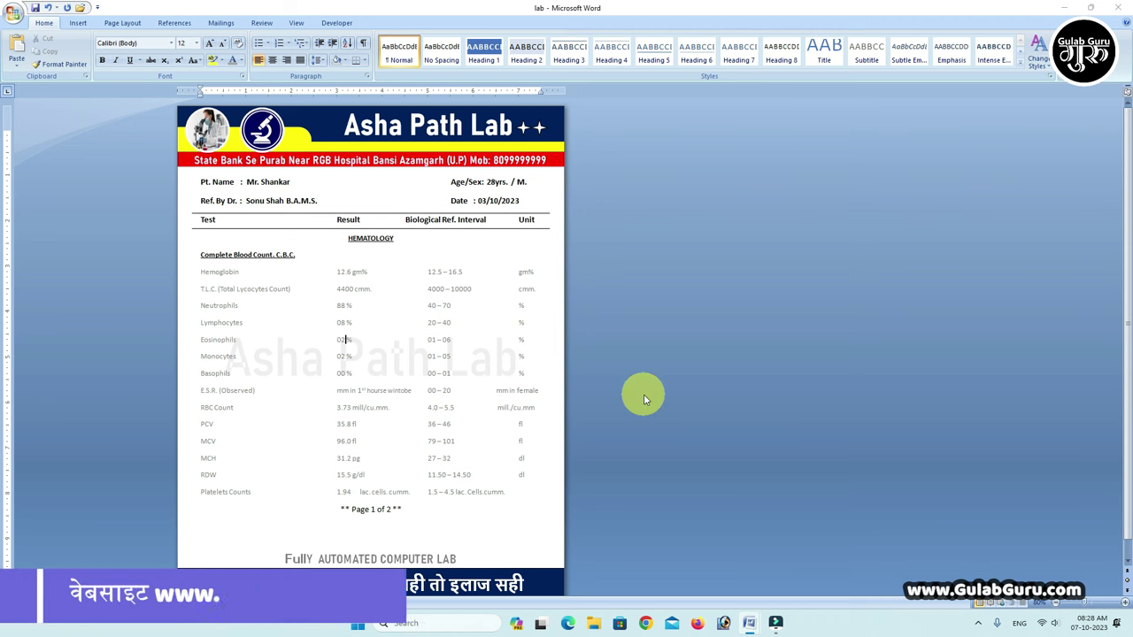
scroll(644, 394, "up", 2)
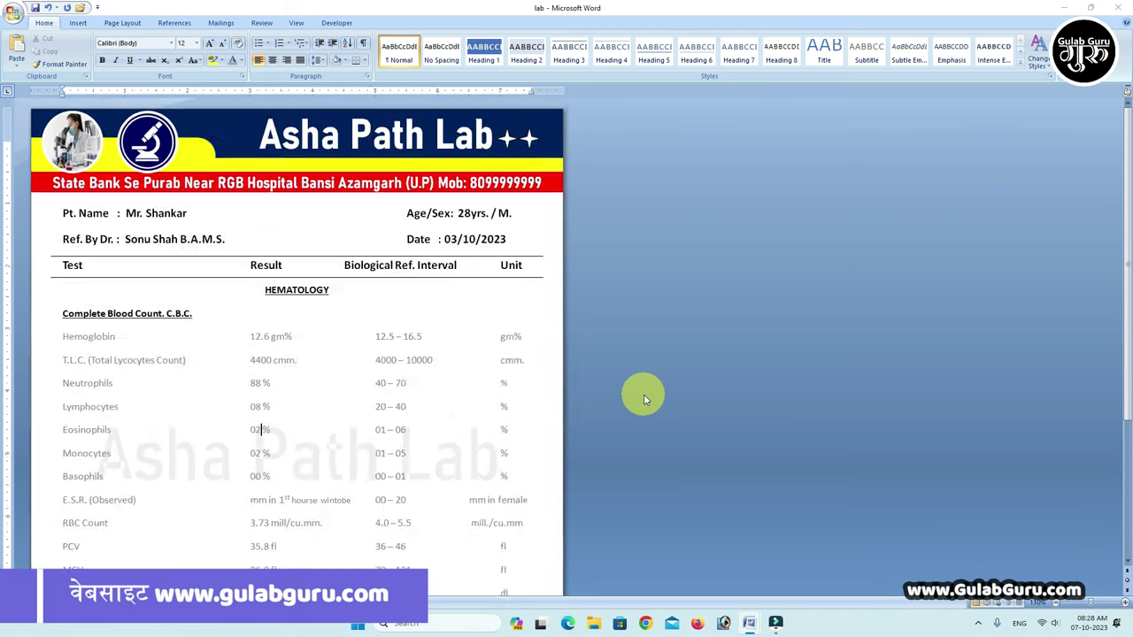
scroll(644, 393, "up", 2)
scroll(644, 394, "up", 2)
scroll(643, 394, "up", 2)
scroll(644, 395, "down", 1)
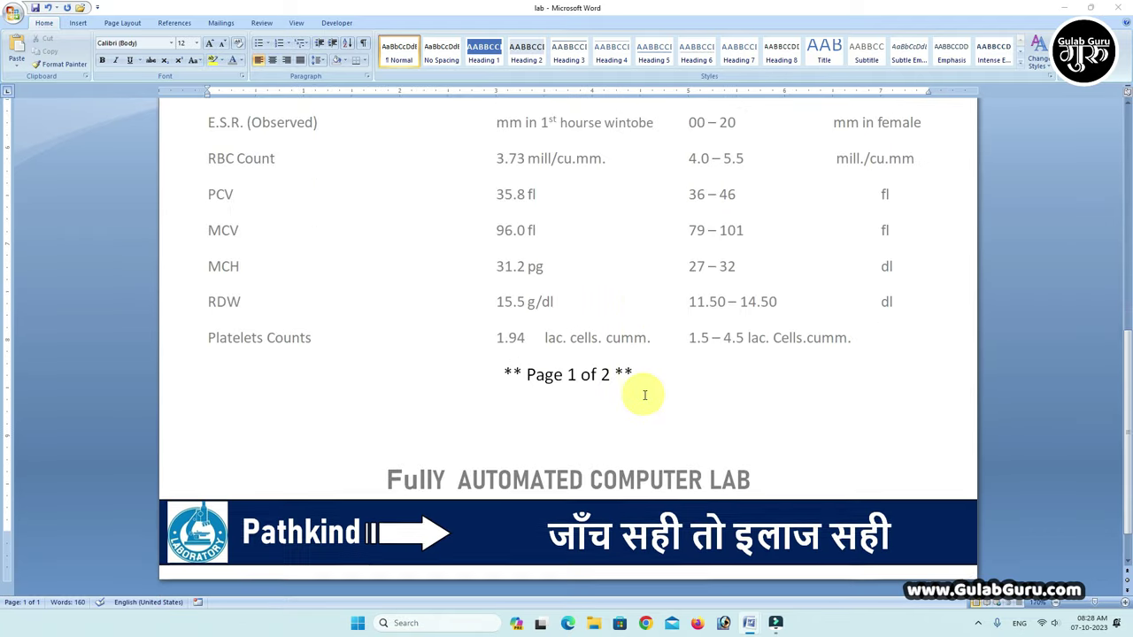
scroll(644, 395, "up", 3)
scroll(644, 395, "up", 2)
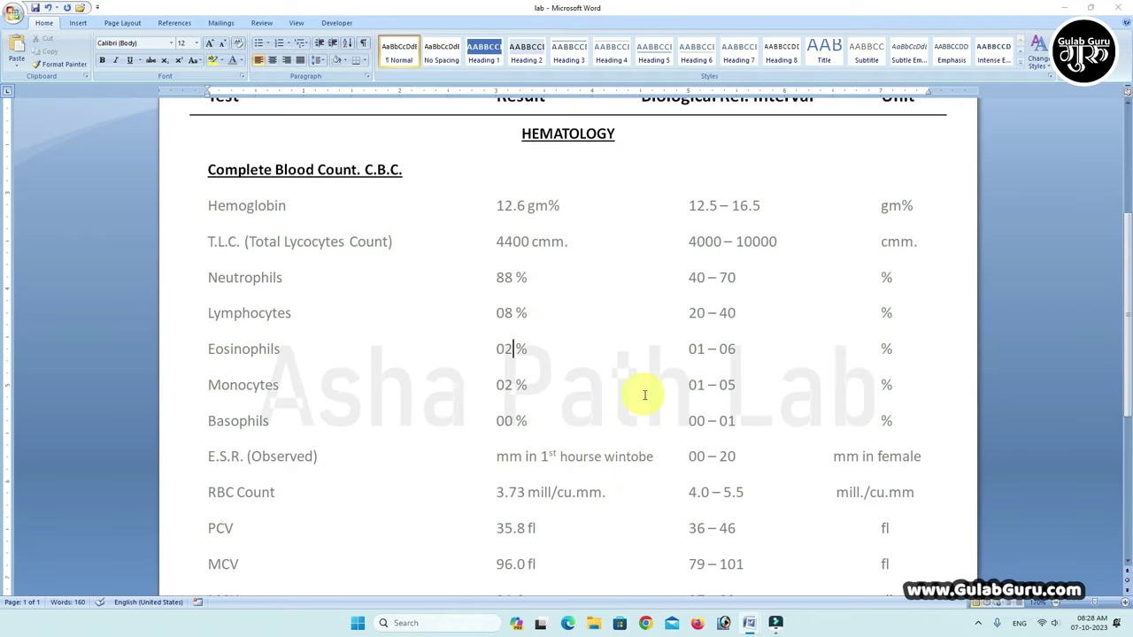
scroll(645, 395, "up", 1)
scroll(644, 394, "up", 3)
scroll(645, 394, "up", 1)
scroll(644, 395, "up", 1)
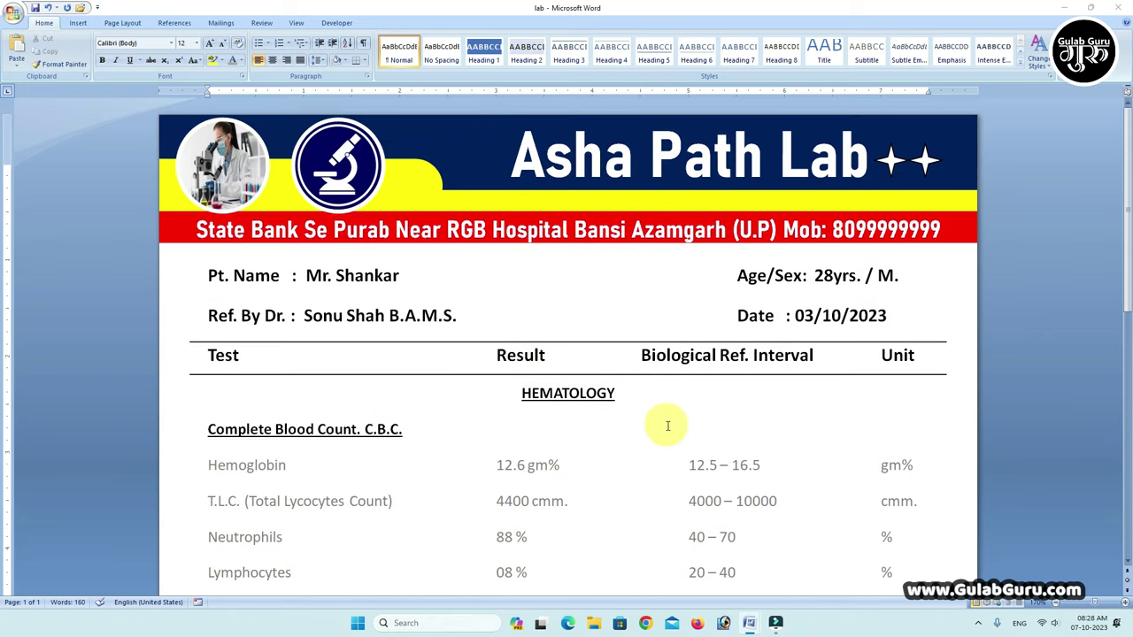
scroll(668, 426, "down", 1)
scroll(669, 426, "down", 1)
scroll(668, 426, "down", 1)
scroll(668, 426, "down", 2)
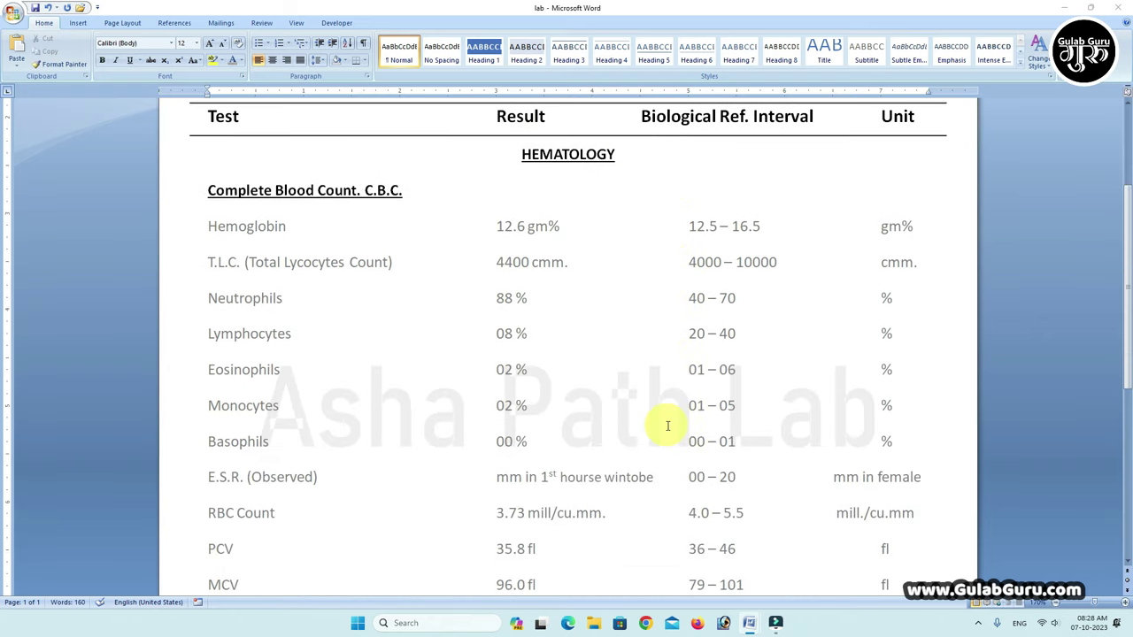
scroll(668, 426, "down", 2)
scroll(669, 425, "down", 2)
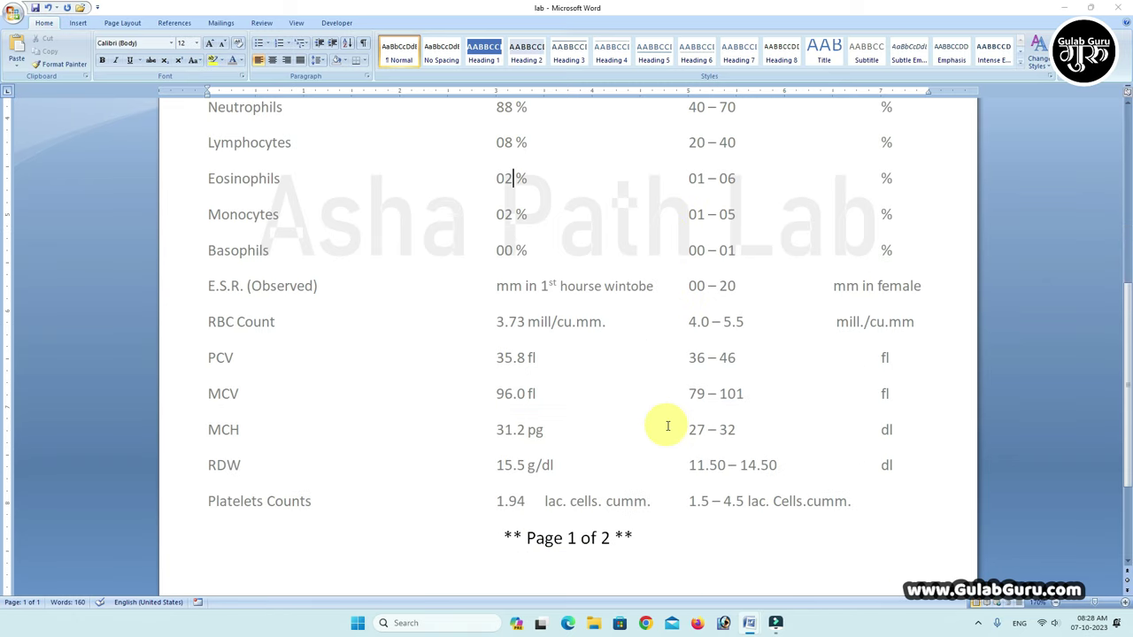
scroll(668, 426, "down", 2)
scroll(668, 425, "up", 2)
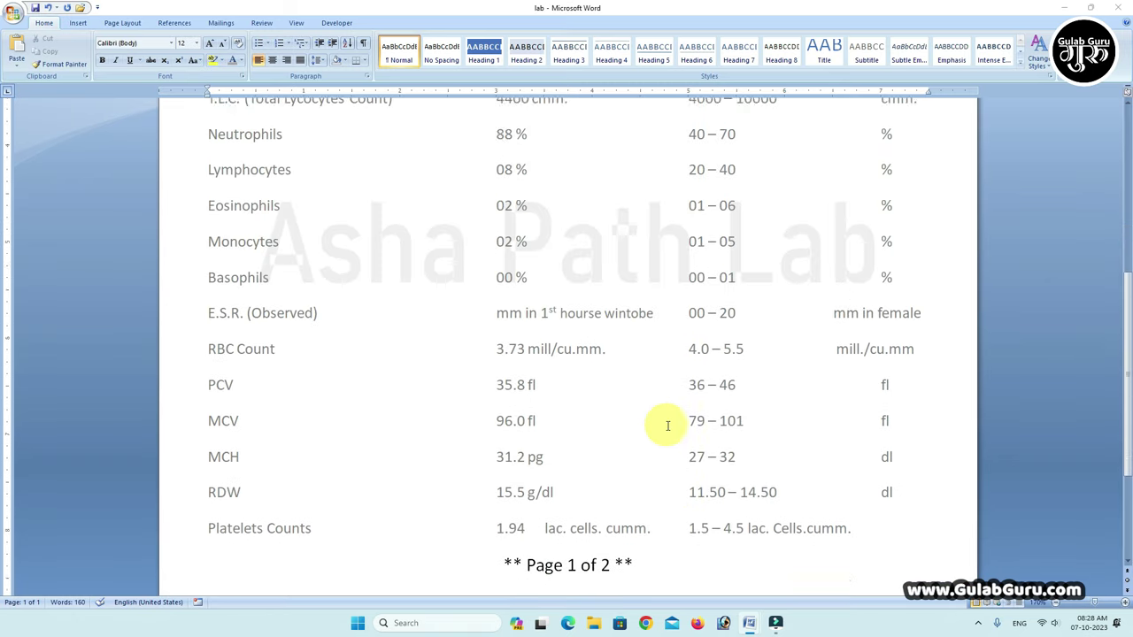
scroll(669, 426, "up", 2)
scroll(668, 426, "up", 2)
scroll(668, 426, "up", 3)
scroll(668, 425, "up", 2)
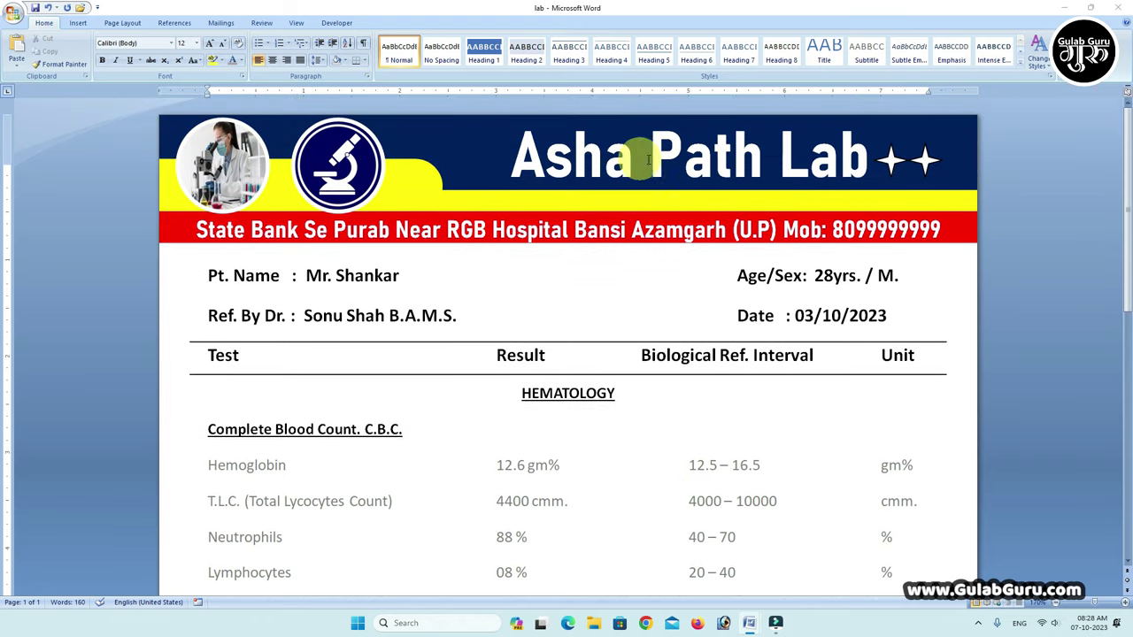
scroll(412, 249, "down", 5, "ctrl")
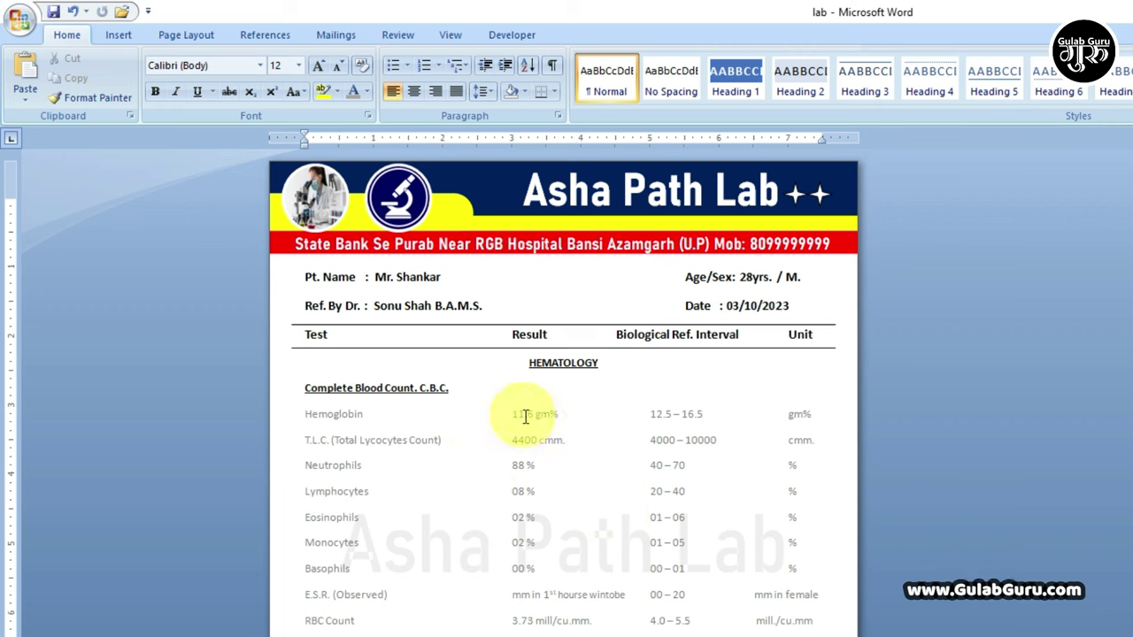
Point out the Hemoglobin, Monocytes, T.L.C. and Eosinophils values, then start a new blank document.
left_click(519, 414)
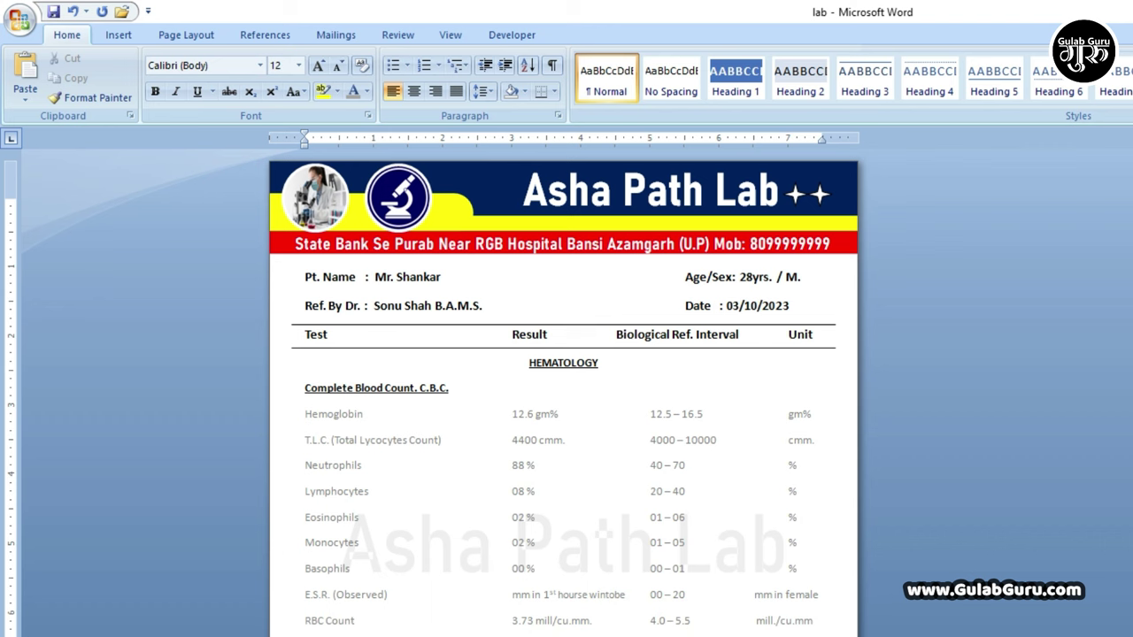
left_click(535, 543)
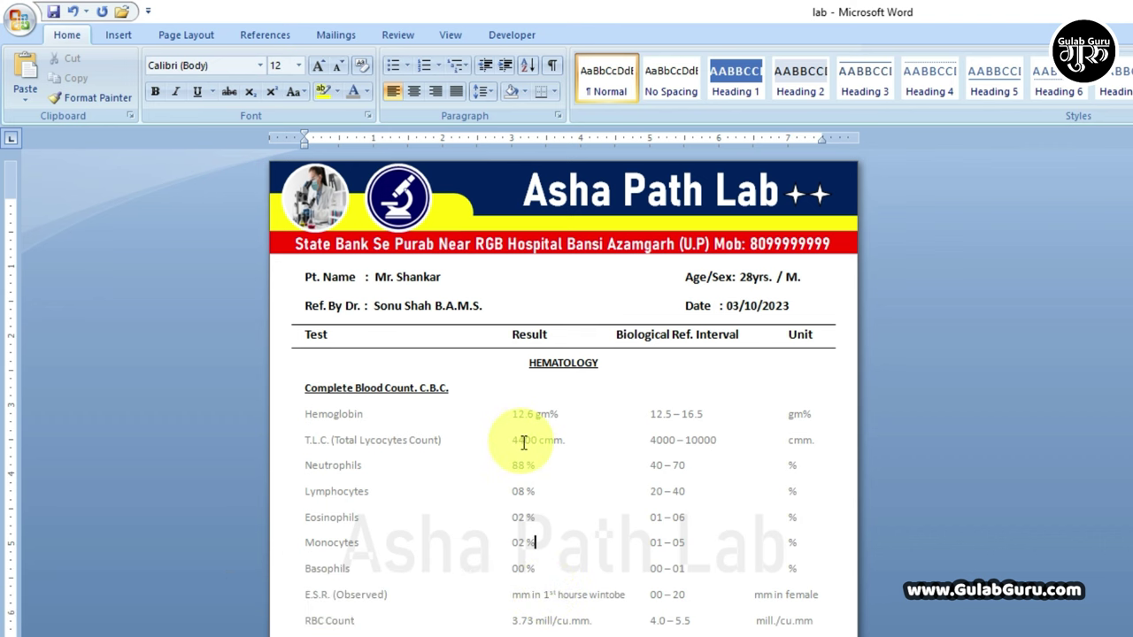
left_click(420, 308)
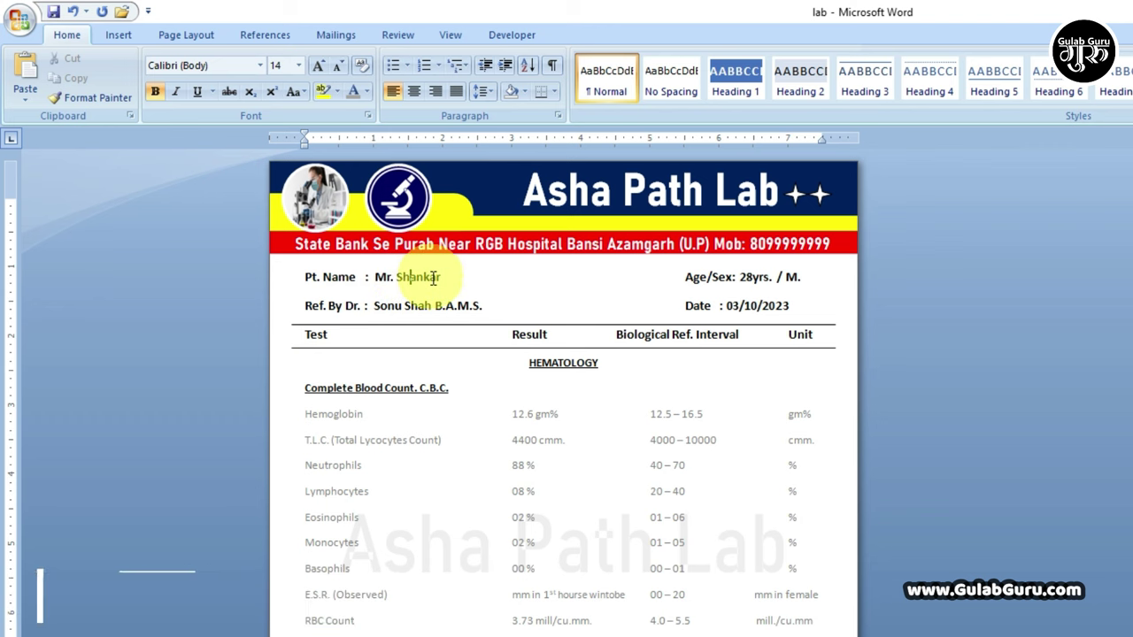
left_click(696, 335)
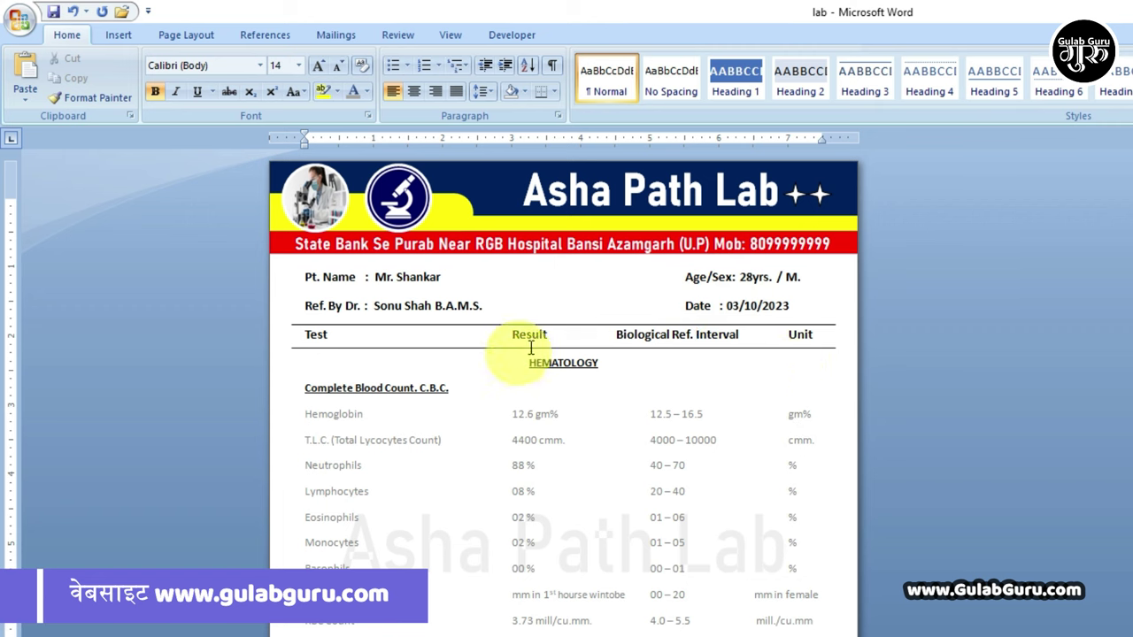
left_click(528, 440)
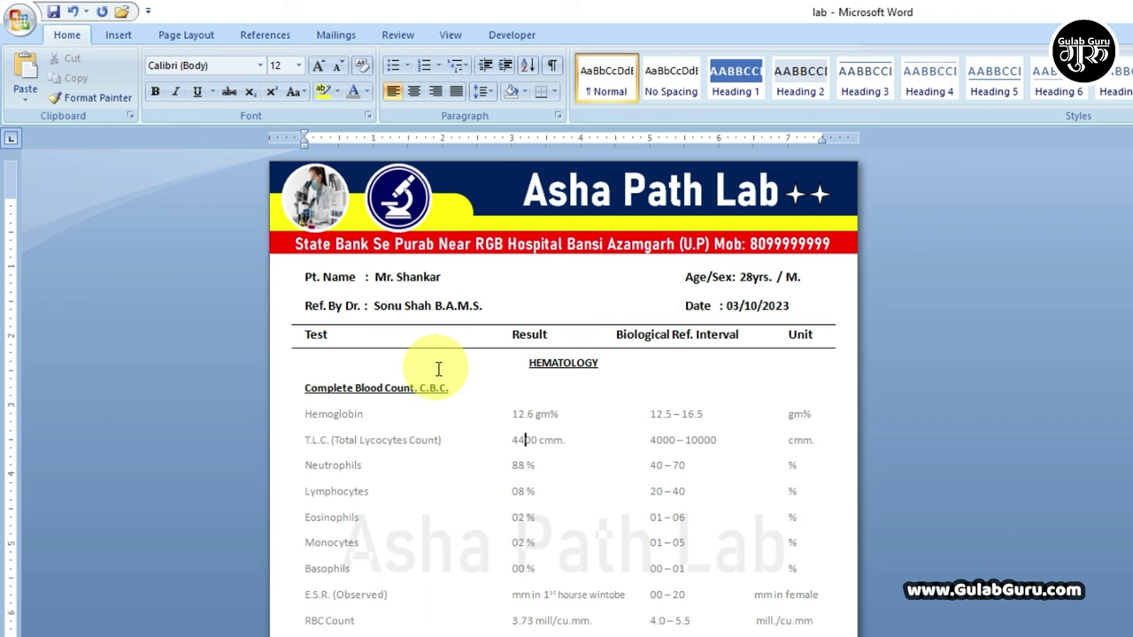
left_click(524, 519)
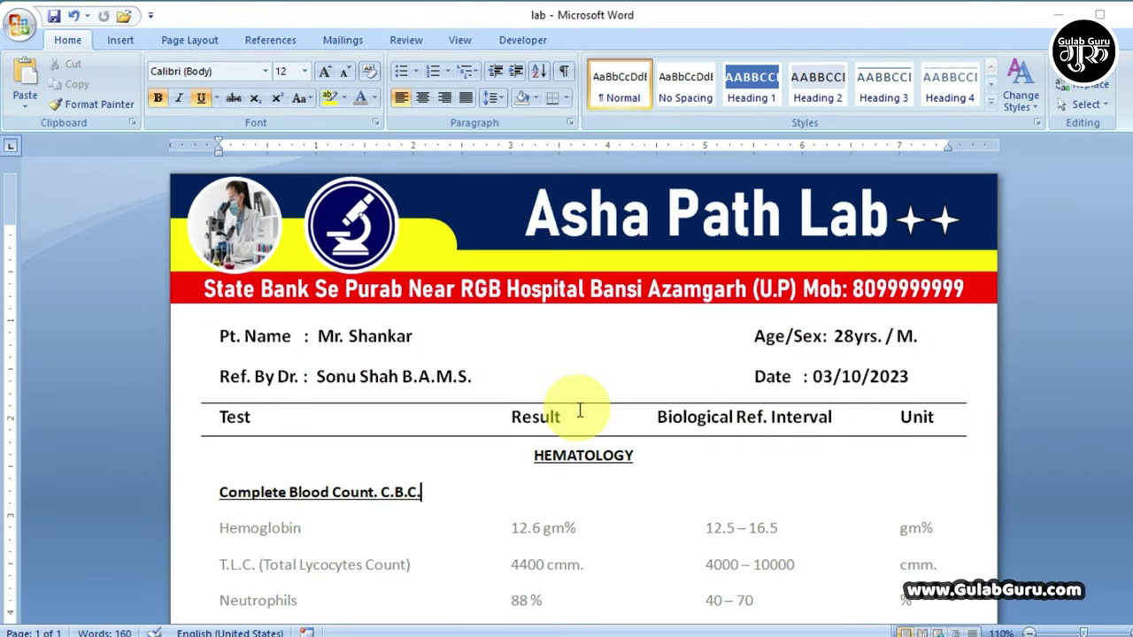
key("ctrl+n")
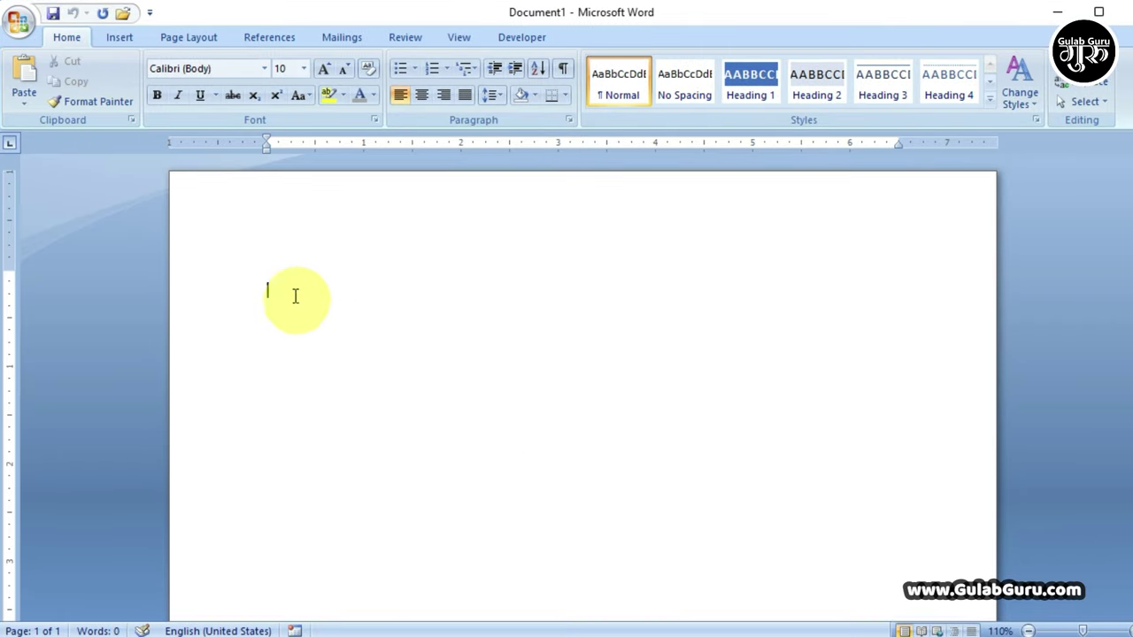
Switch Document1 to A4 paper and apply the Narrow 0.5" margin preset.
left_click(190, 39)
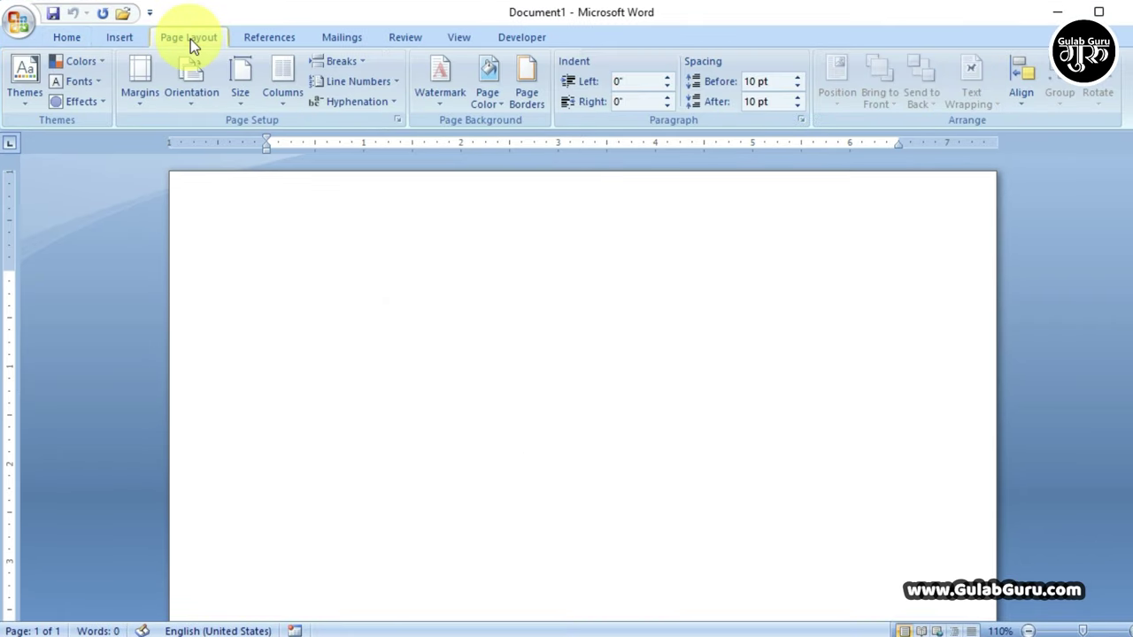
left_click(241, 95)
left_click(304, 373)
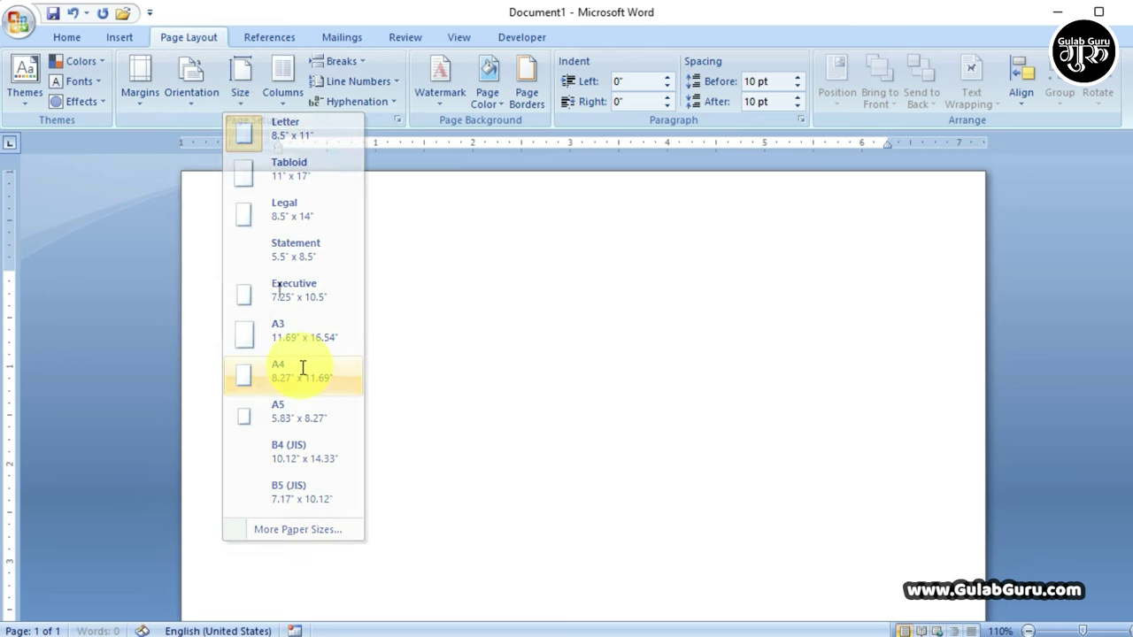
left_click(142, 103)
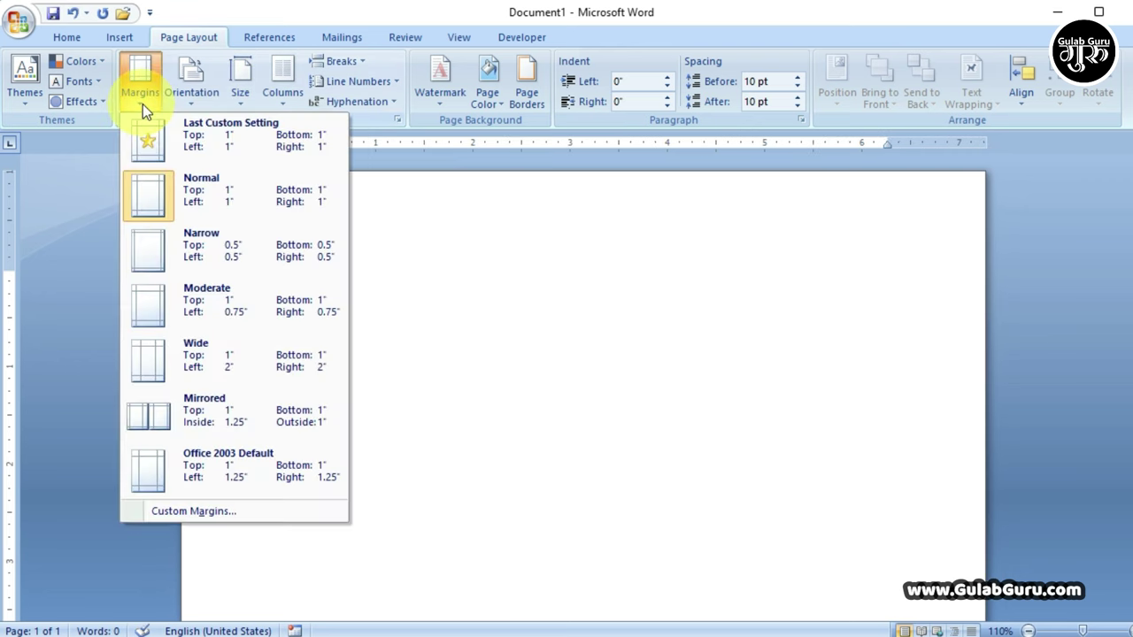
left_click(187, 255)
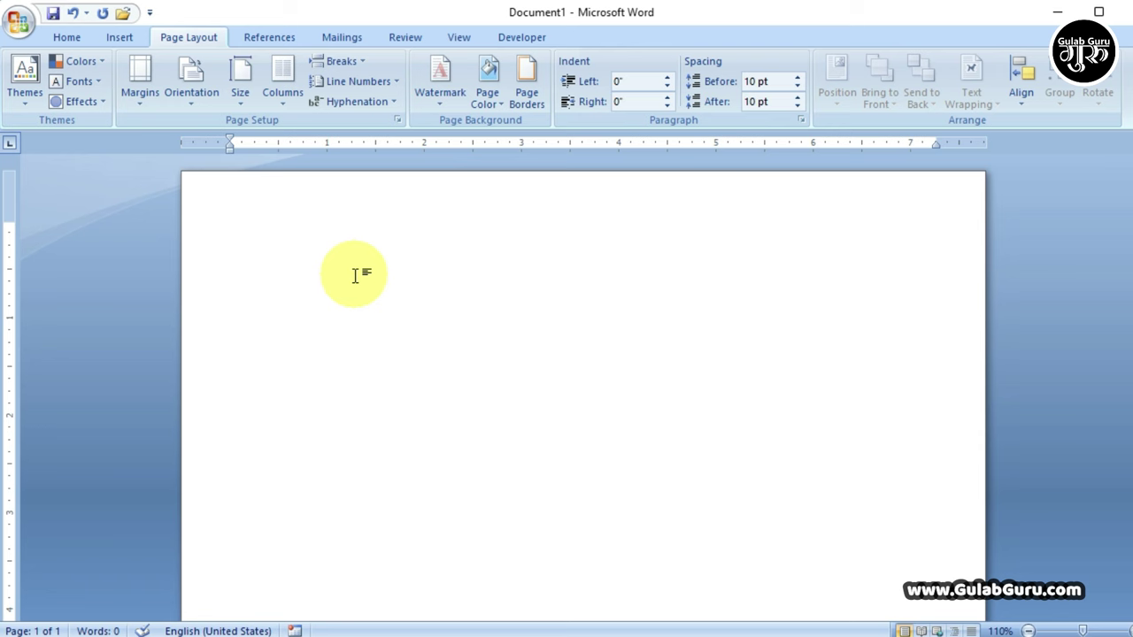
left_click(119, 39)
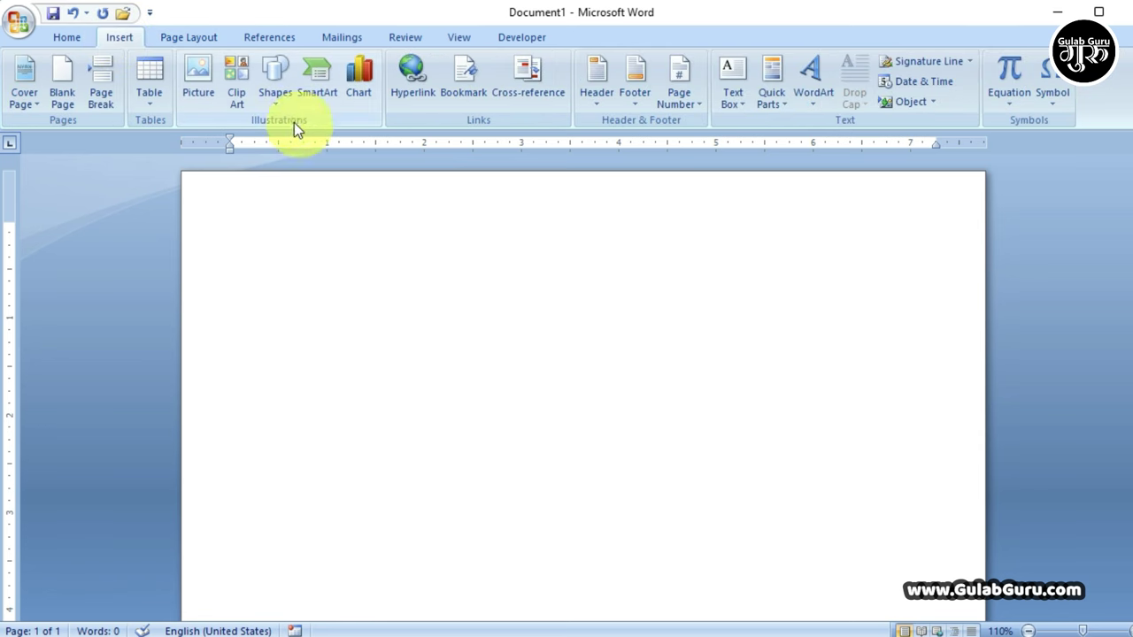
Draw a rectangle across the top of the page and stretch it to the full 8.3" width.
left_click(278, 100)
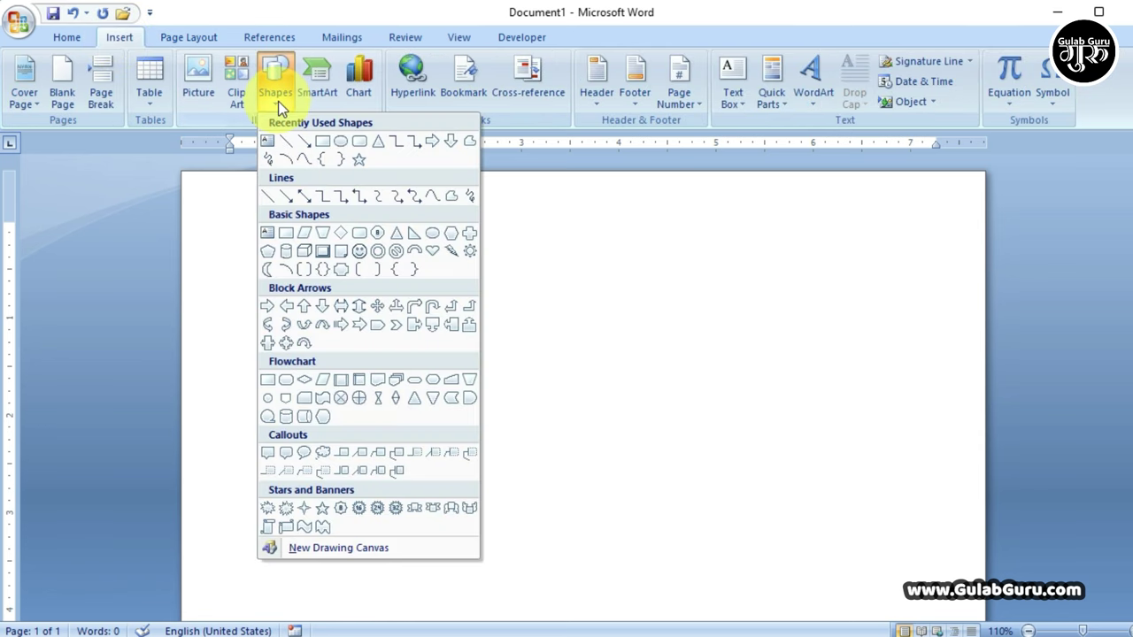
left_click(322, 146)
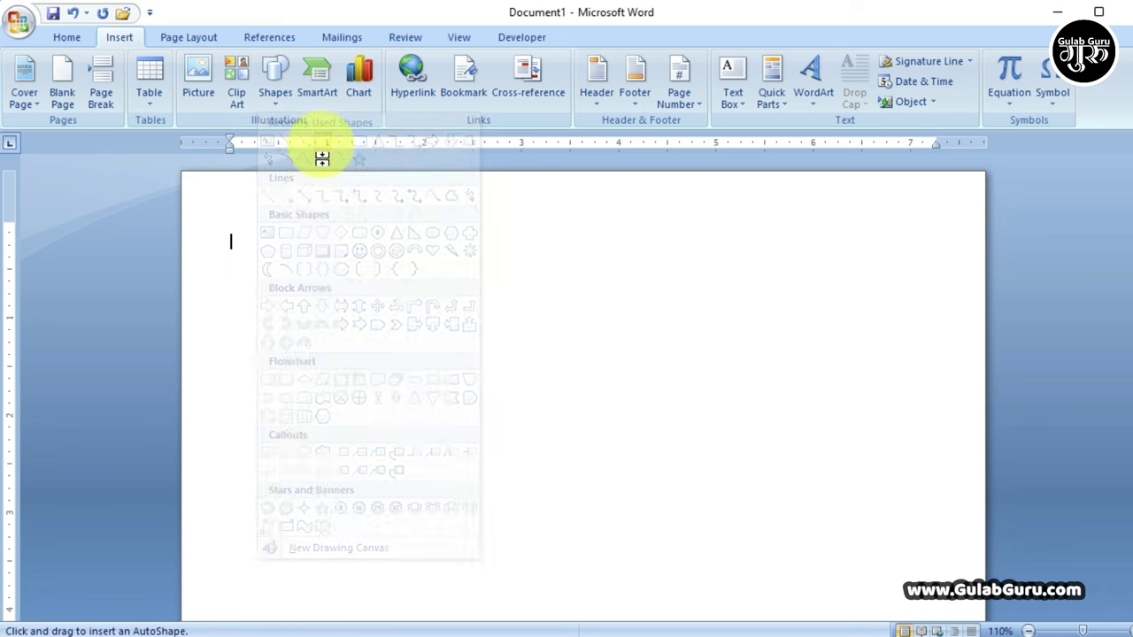
mouse_move(185, 174)
left_mouse_down()
mouse_move(334, 300)
mouse_move(983, 262)
left_mouse_up()
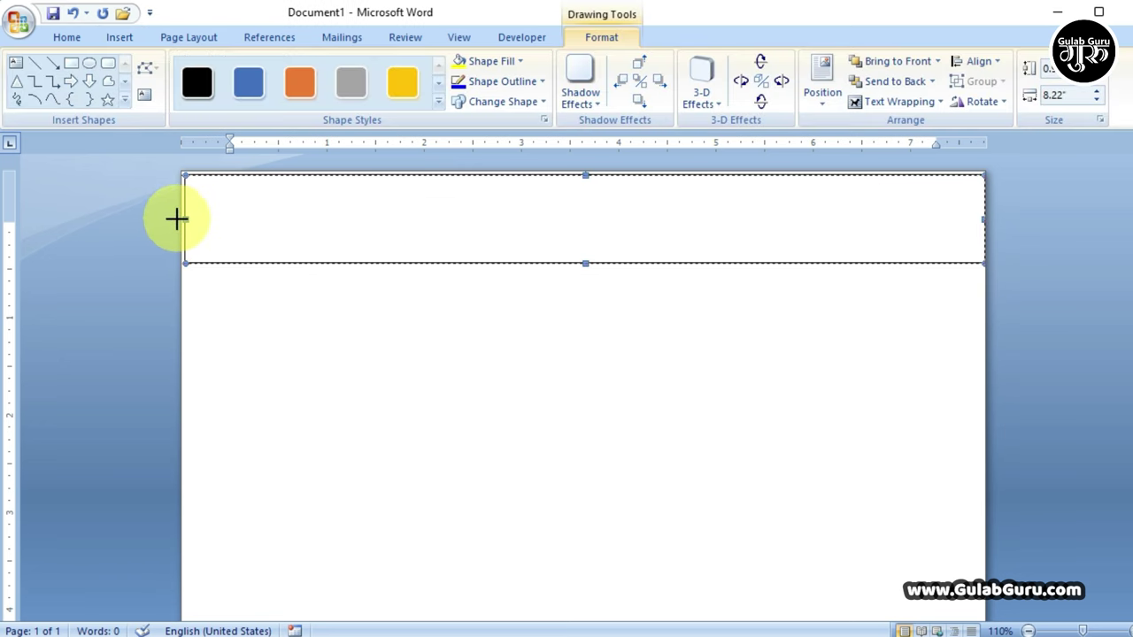
left_click_drag(183, 220, 180, 222)
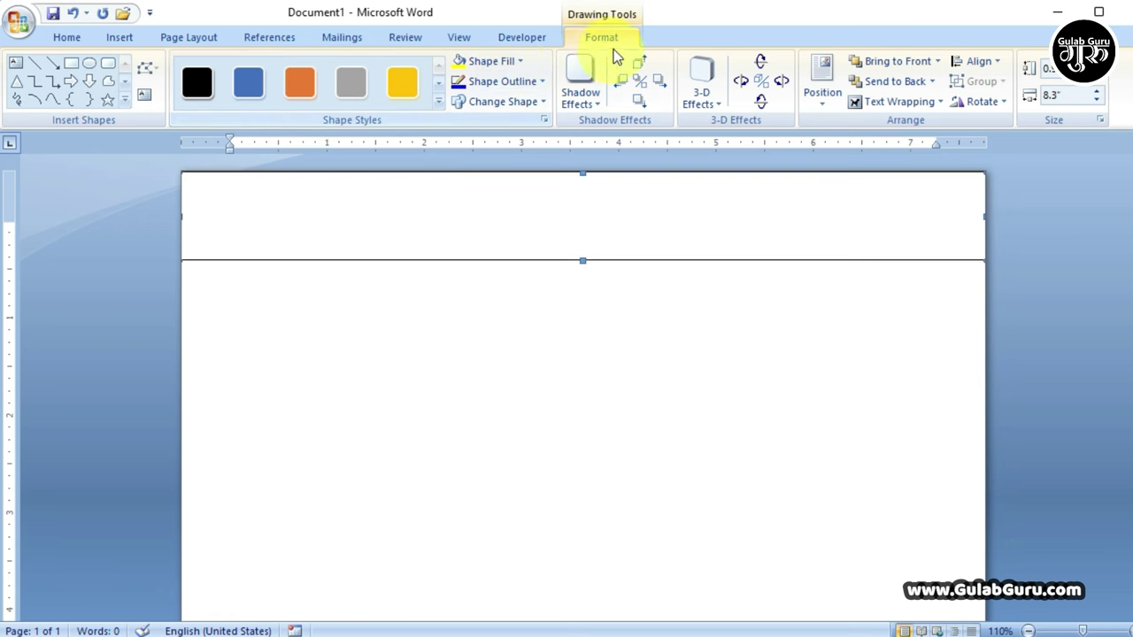
left_click(520, 63)
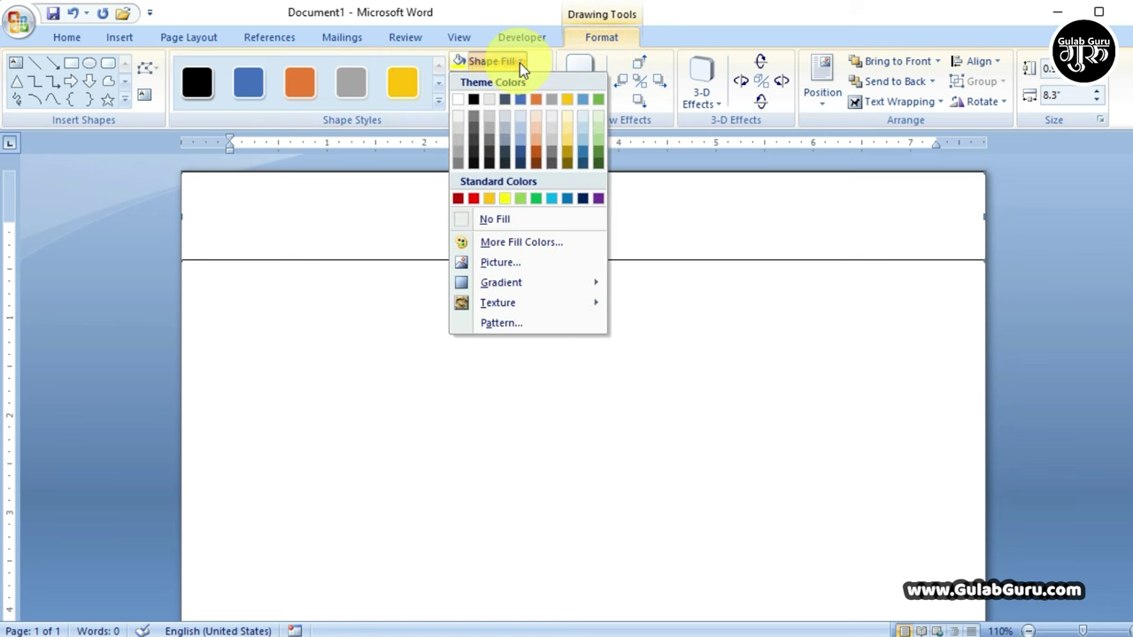
Fill the top header rectangle with the dark navy blue swatch.
left_click(583, 199)
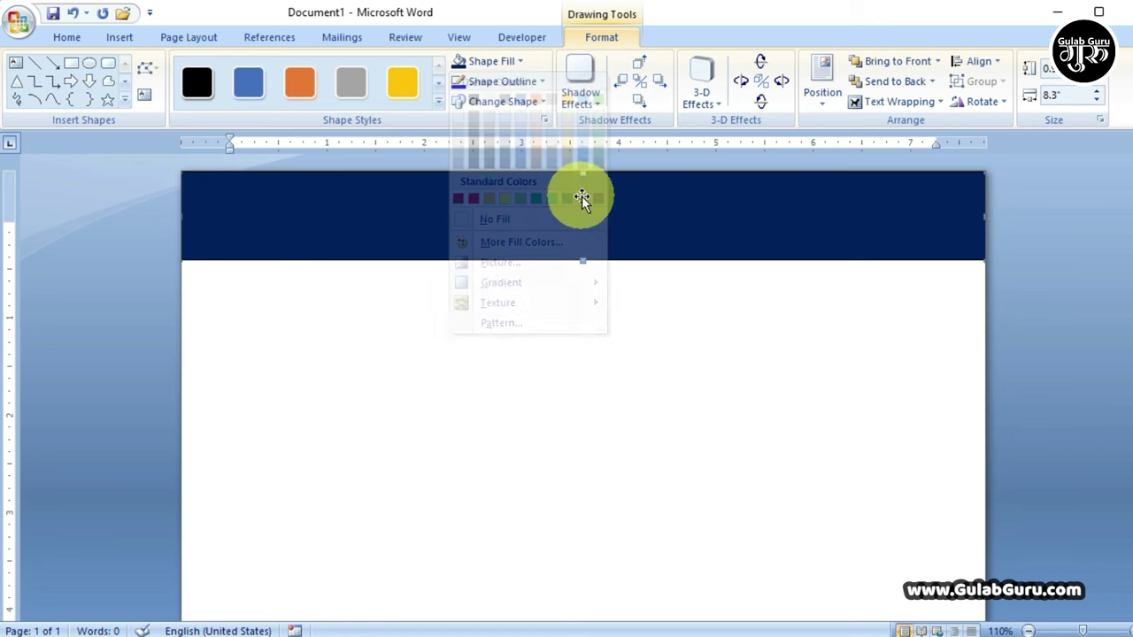
left_click(584, 363)
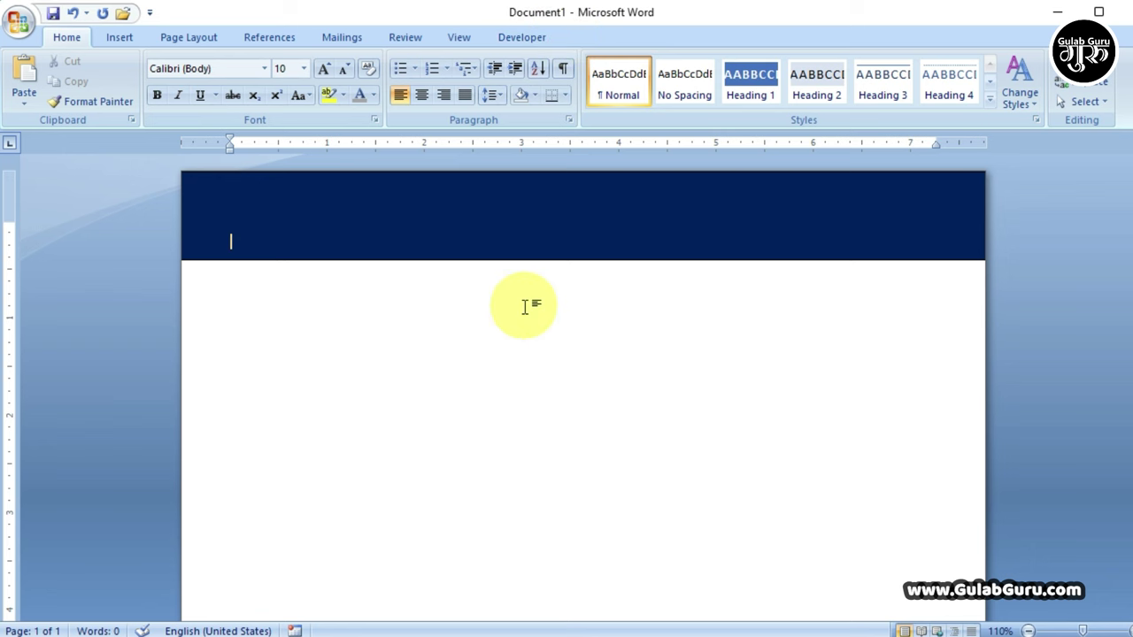
left_click(520, 233)
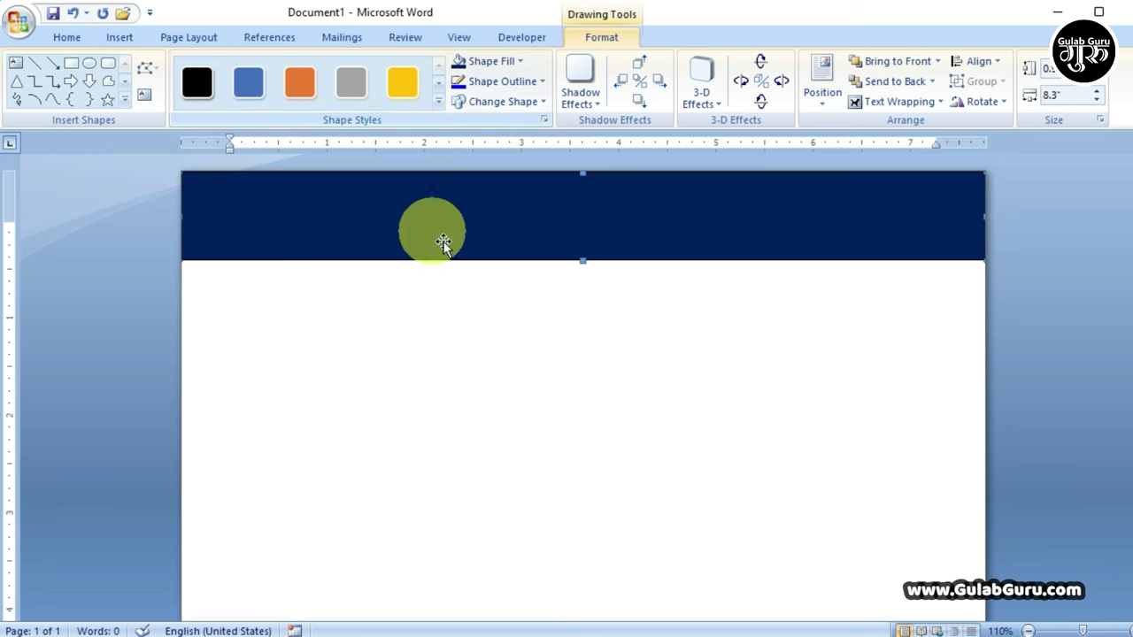
left_click(443, 221)
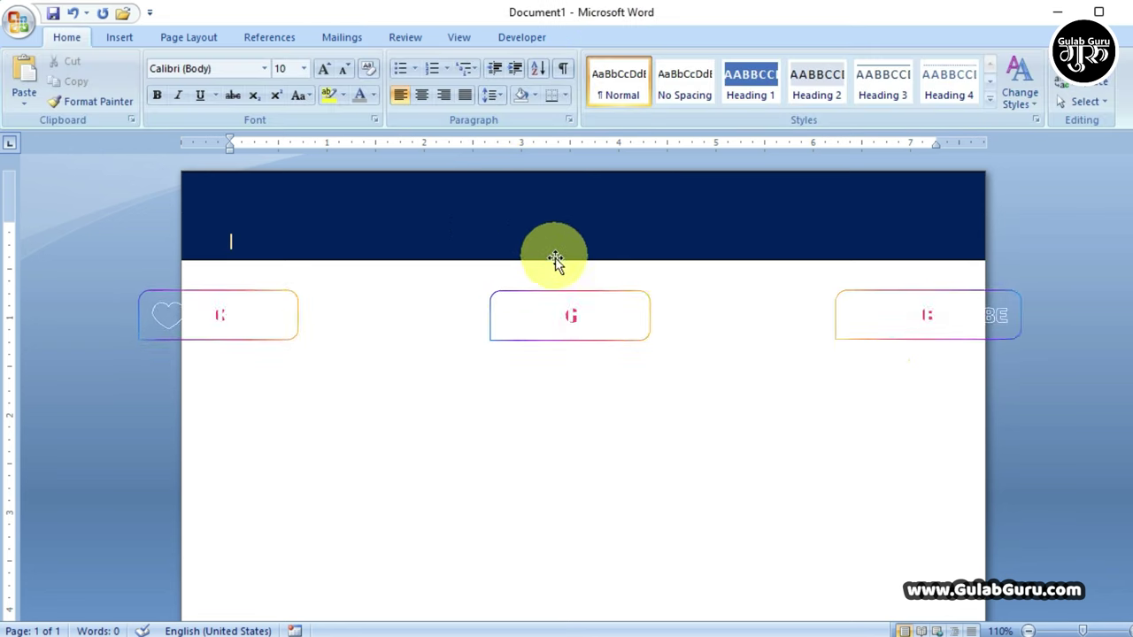
left_click(125, 37)
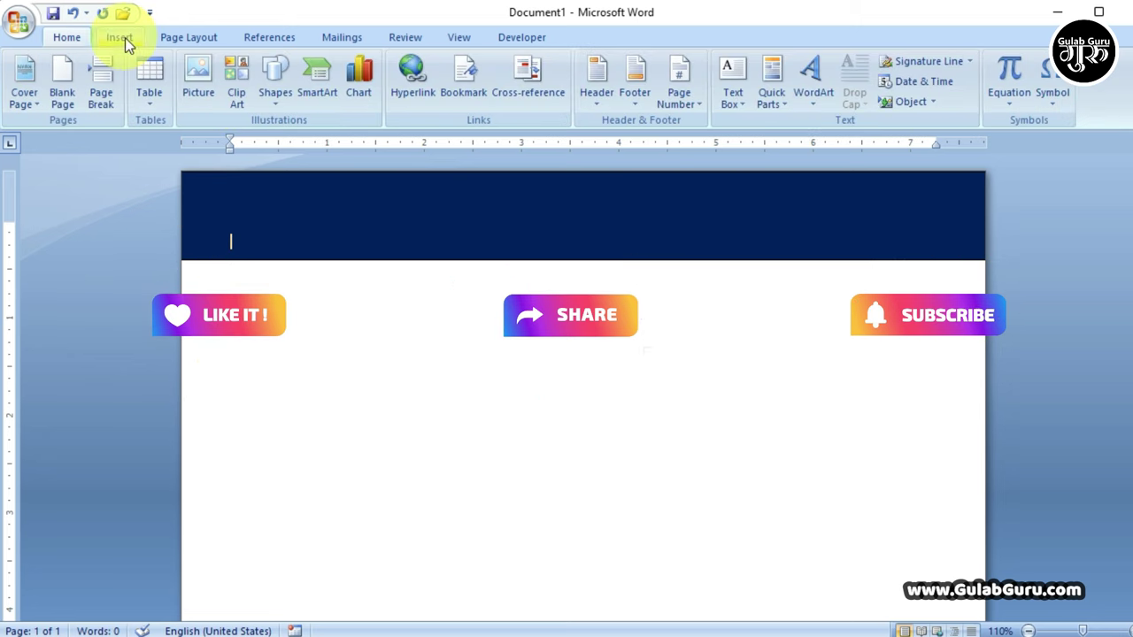
left_click(280, 104)
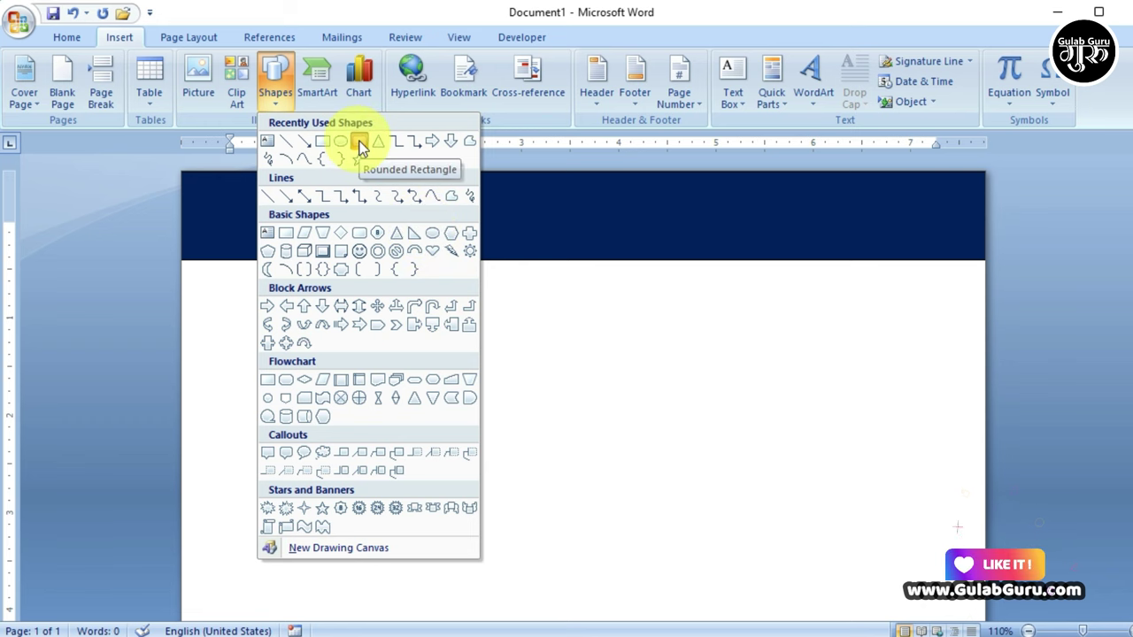
Draw a rounded rectangle in the header's left side, round its ends, and nudge it flush left.
left_click(359, 143)
left_click_drag(185, 206, 489, 254)
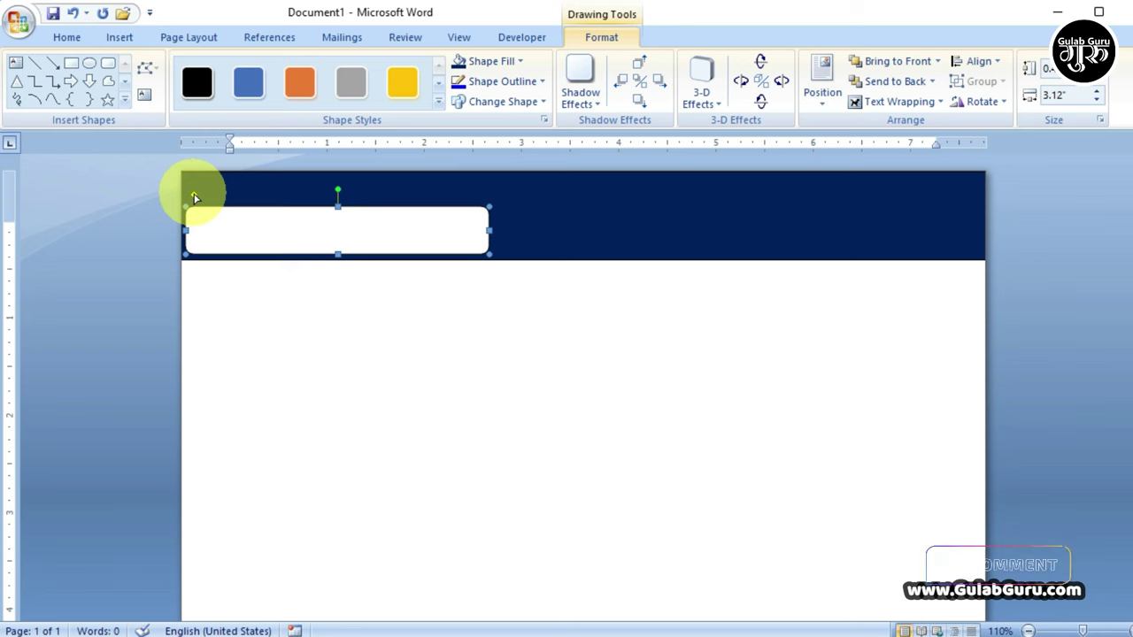
left_click_drag(193, 196, 212, 195)
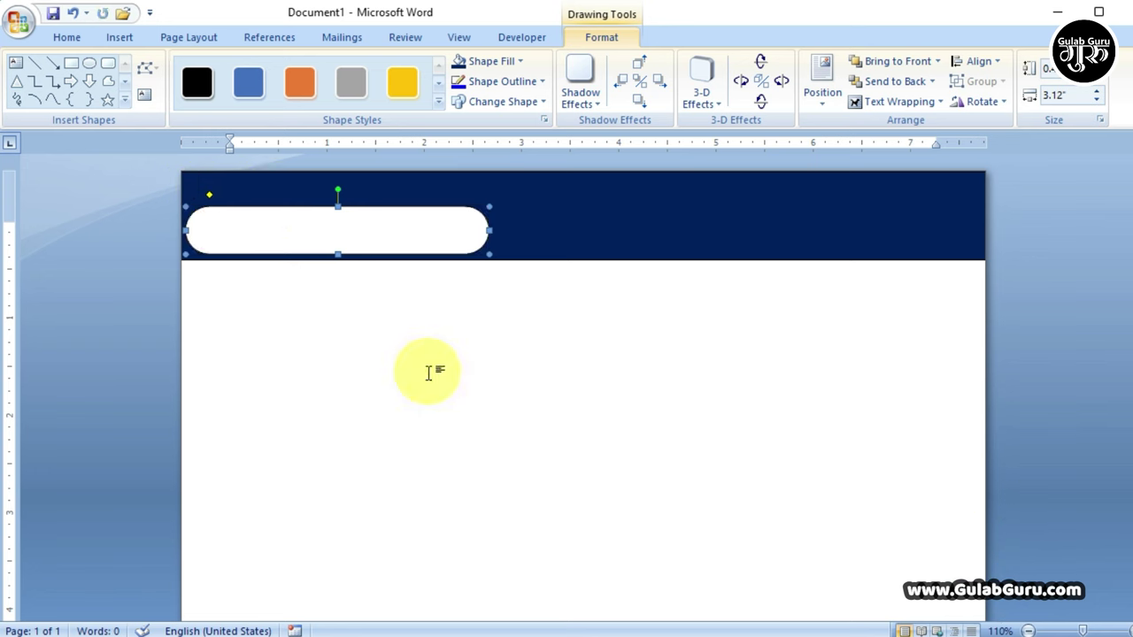
key("Left")
key("Left")
key("Left")
key("Down")
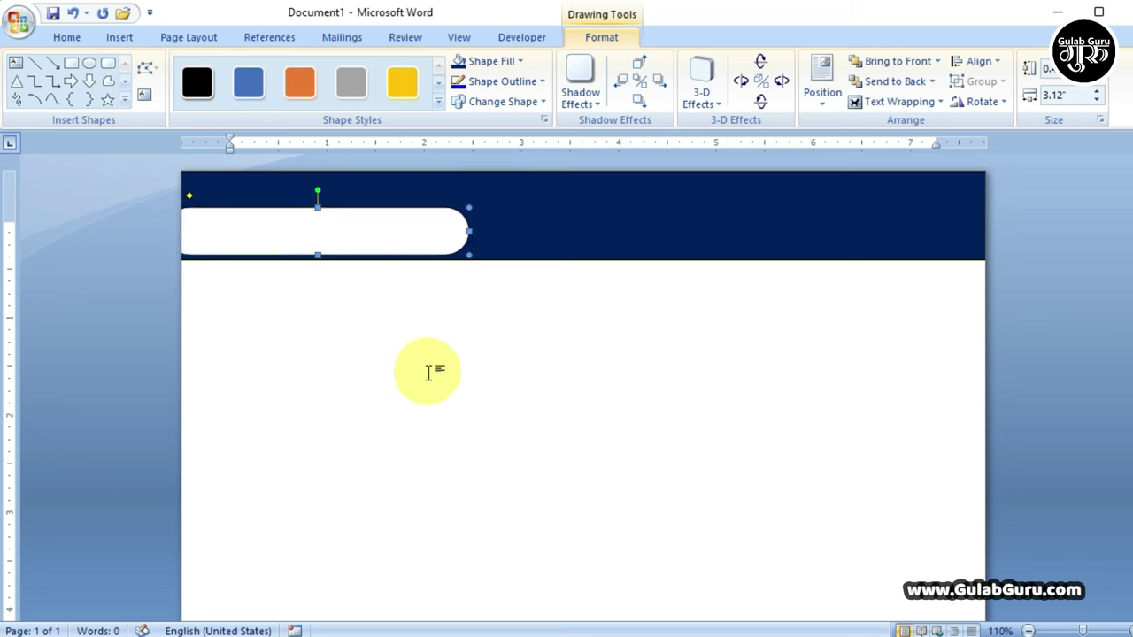
key("Down")
key("Up")
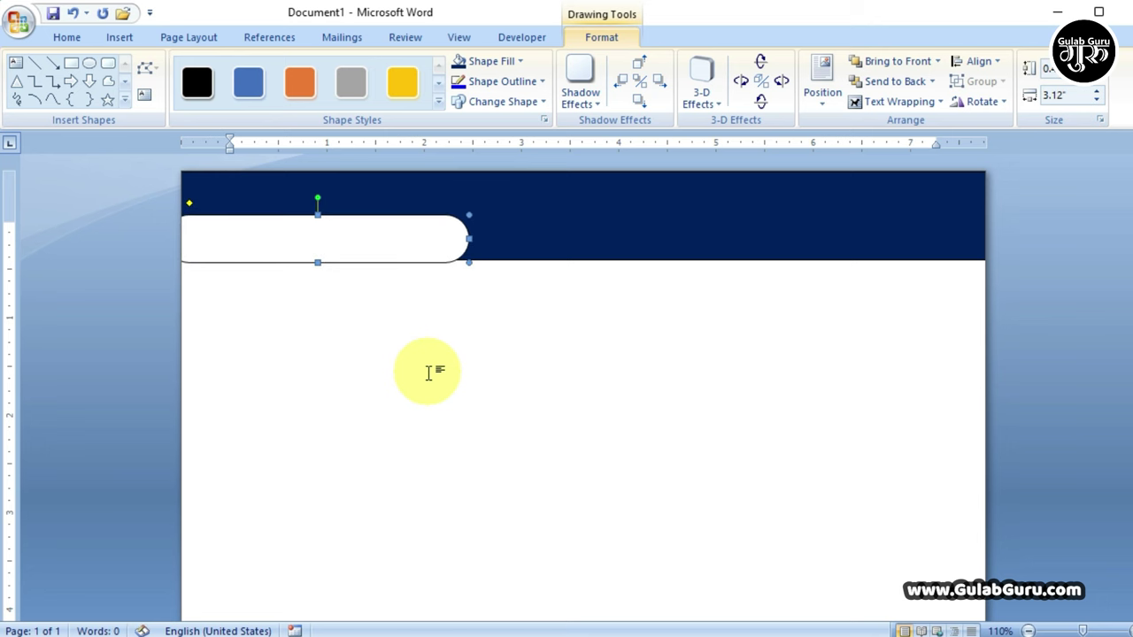
key("Up")
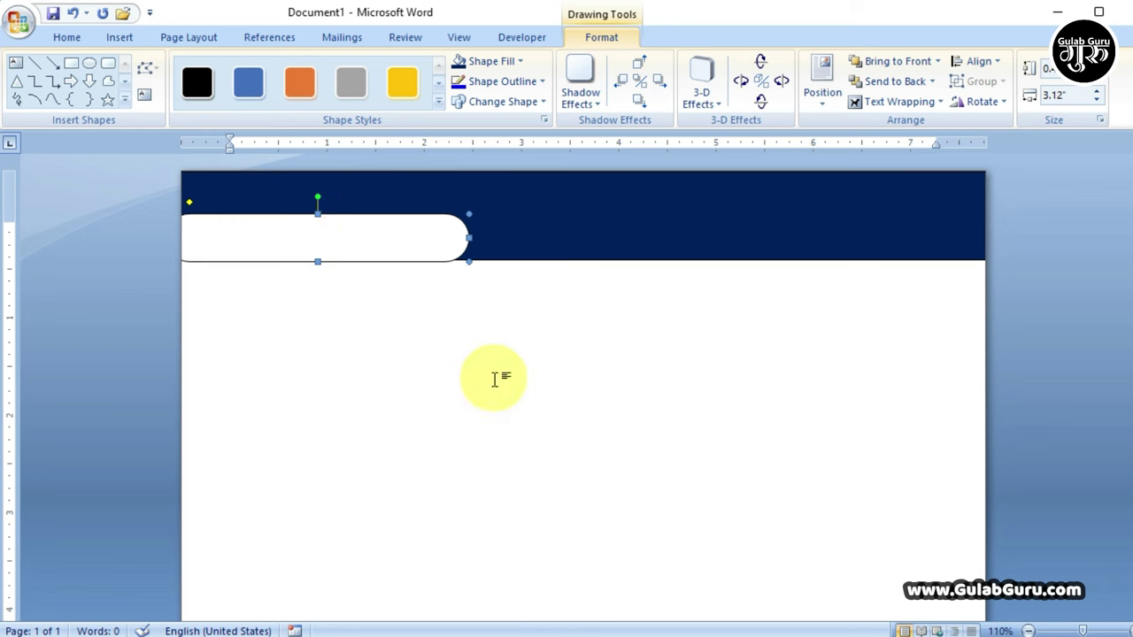
key("Down")
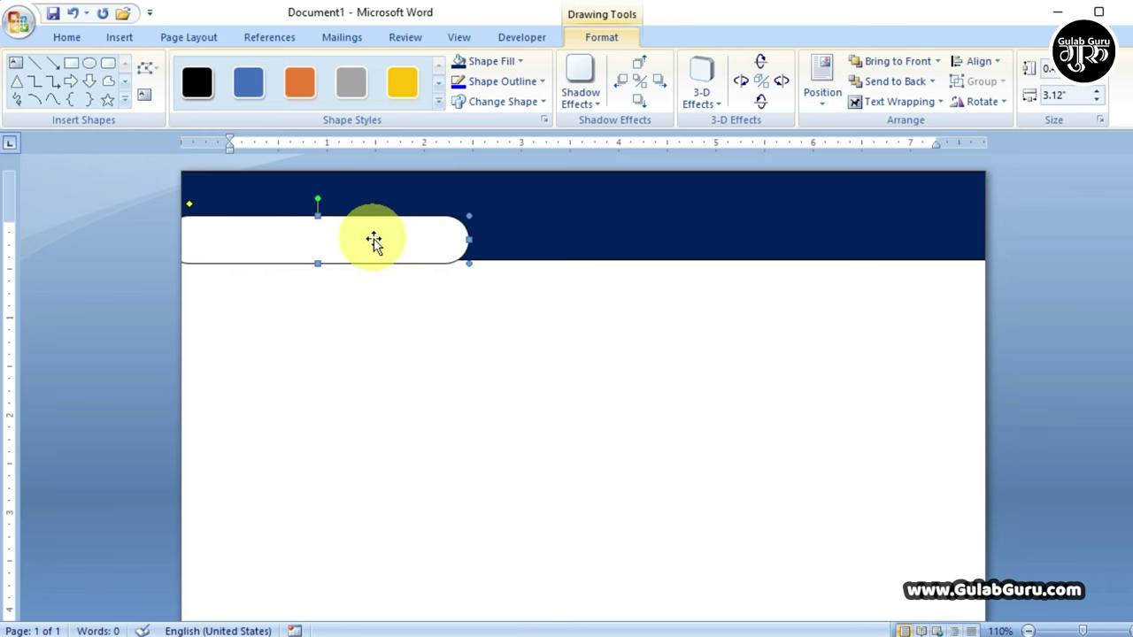
Give the rounded bar a Yellow fill and No Outline.
left_click(522, 64)
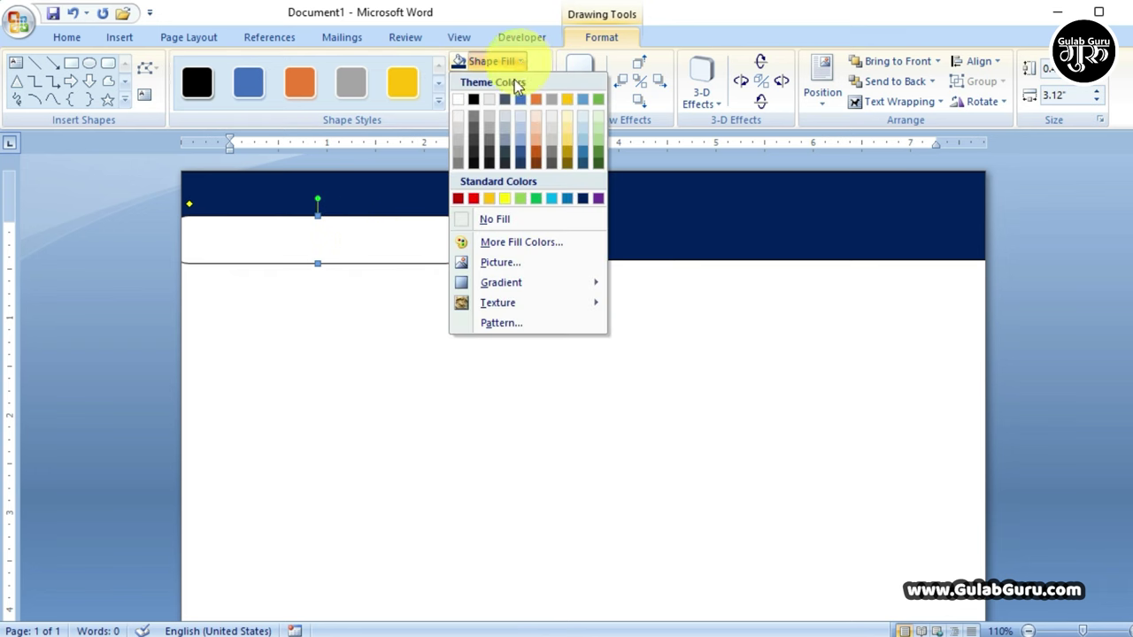
left_click(505, 198)
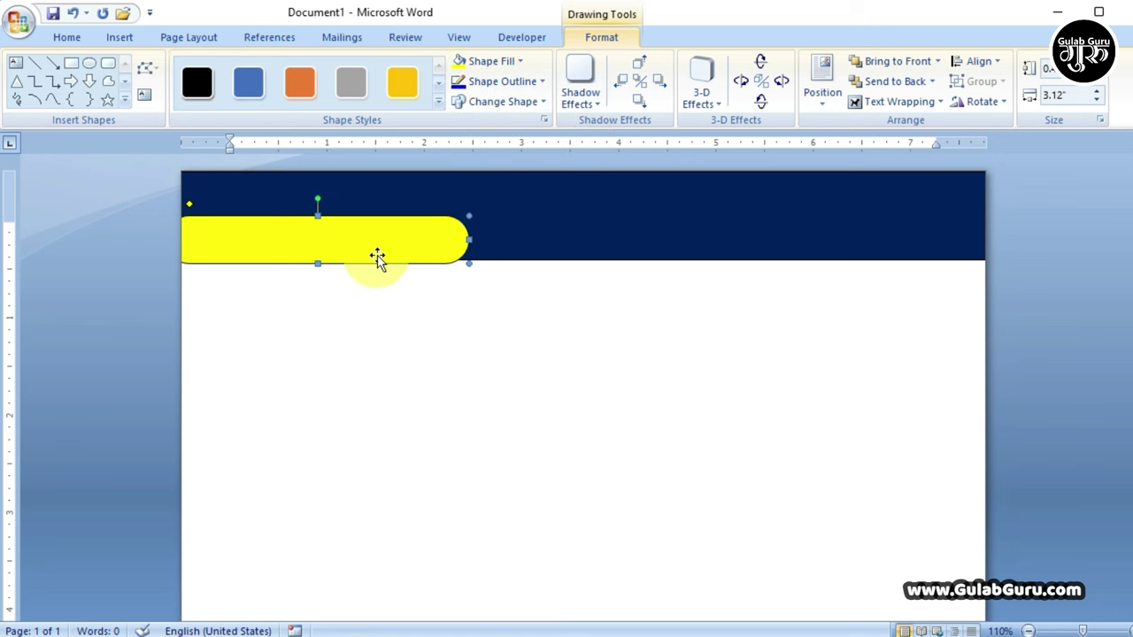
left_click(537, 82)
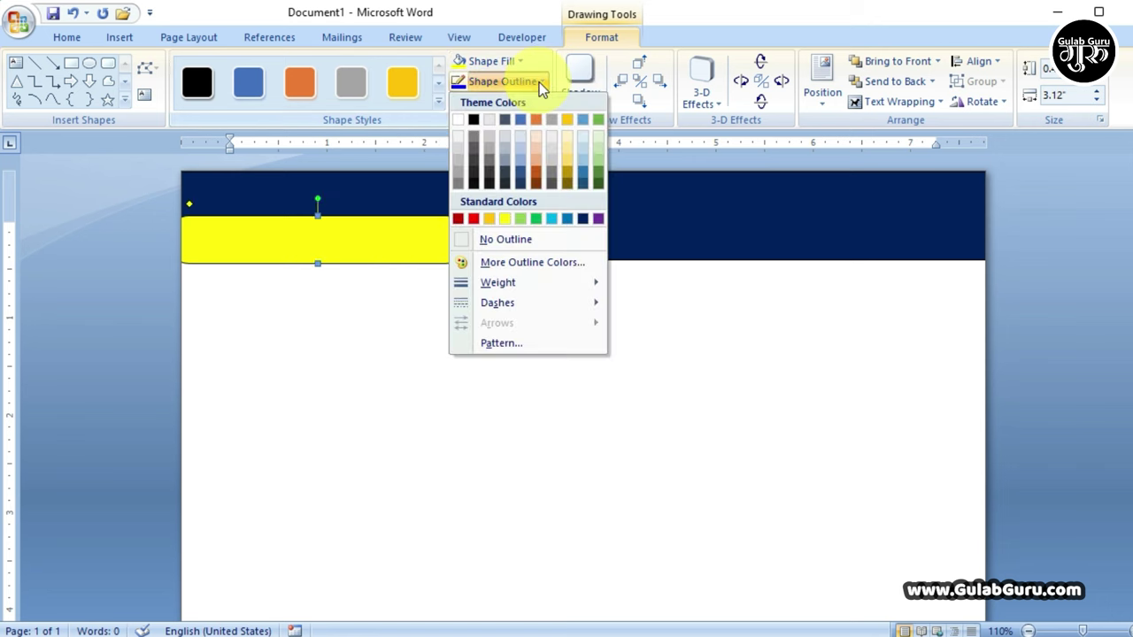
left_click(492, 241)
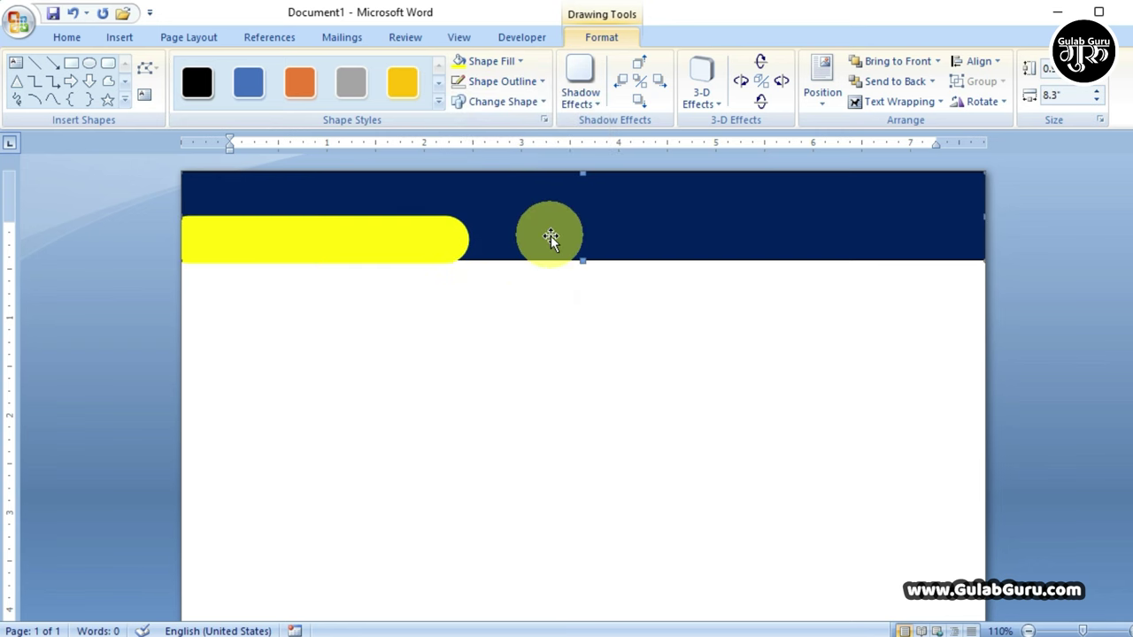
left_click(575, 235)
Draw a 5.6" yellow, outline-free rectangle from the rounded bar to the right page edge.
left_click(121, 37)
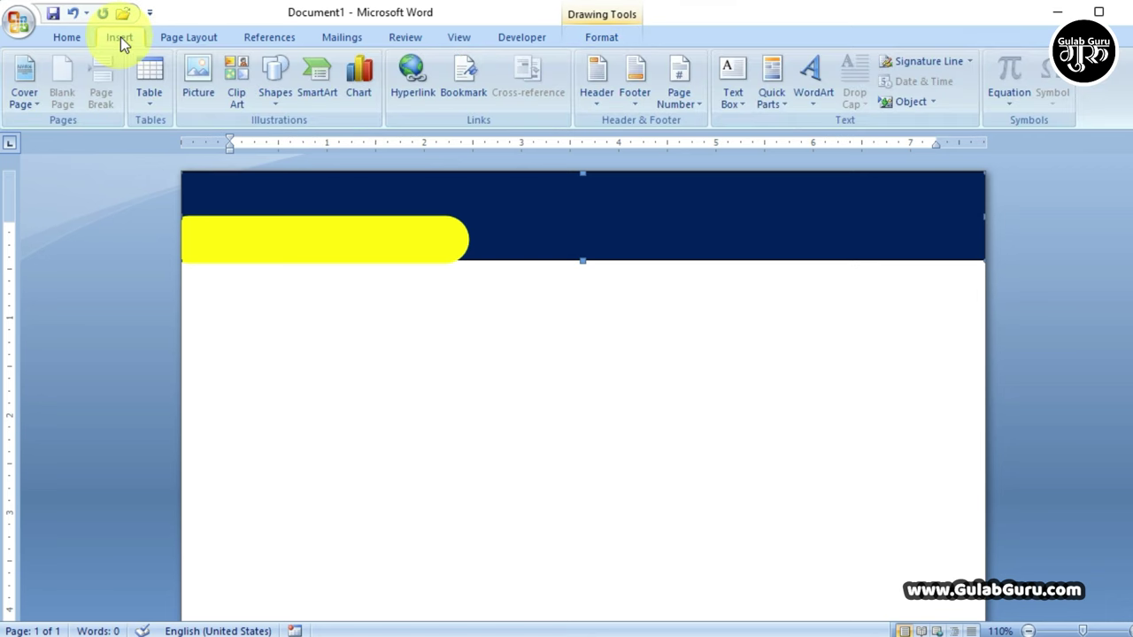
left_click(276, 103)
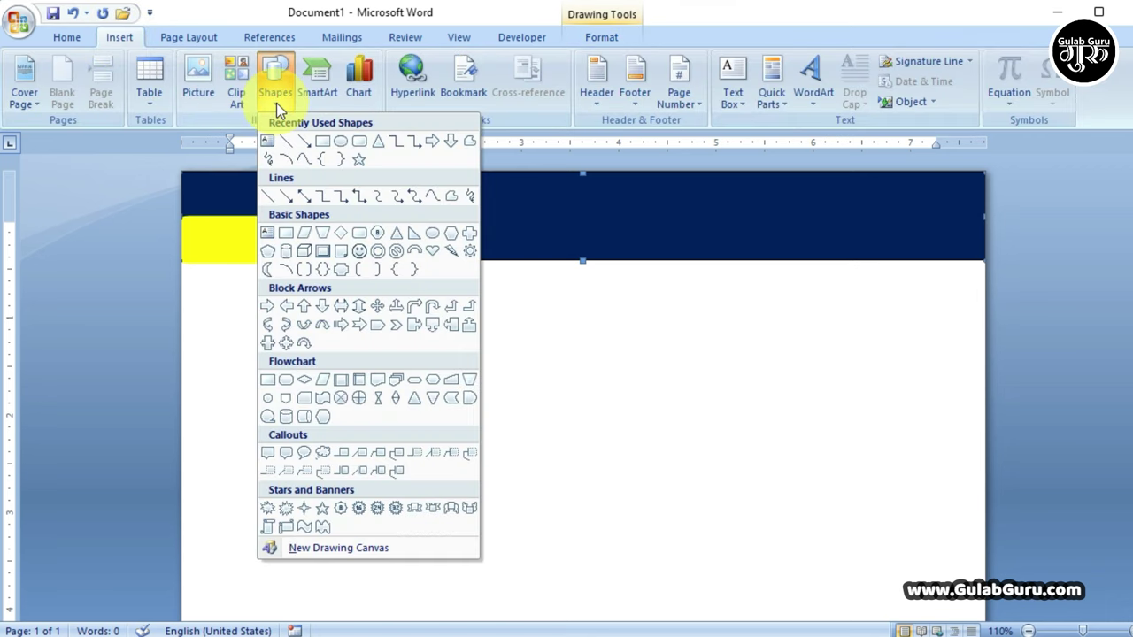
left_click(323, 142)
mouse_move(442, 236)
left_mouse_down()
mouse_move(786, 270)
mouse_move(984, 263)
left_mouse_up()
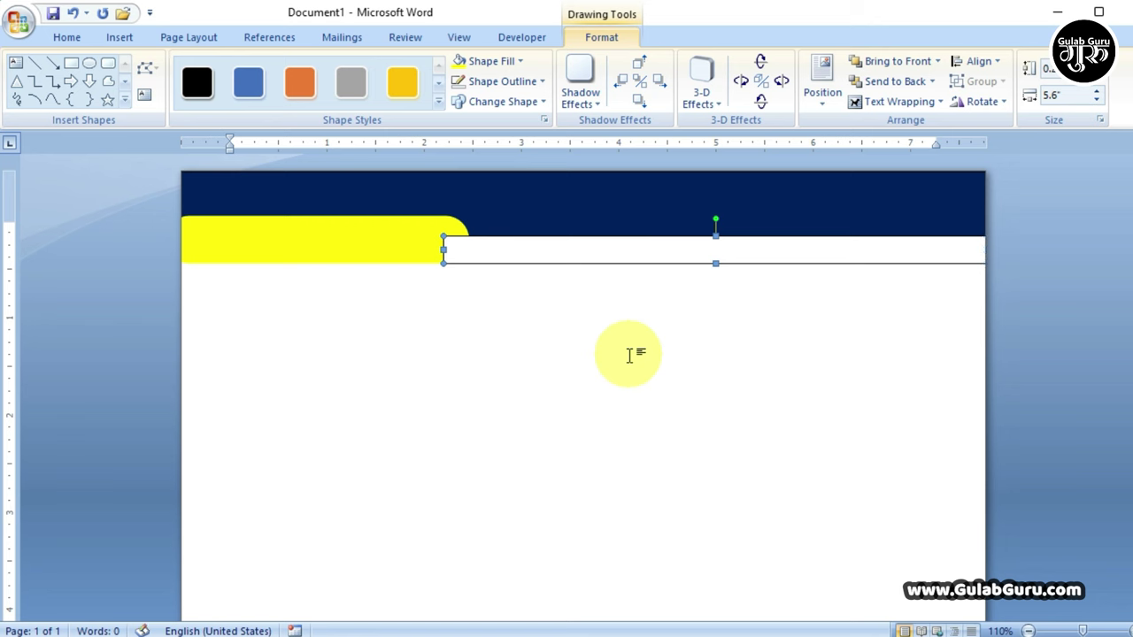
left_click(520, 62)
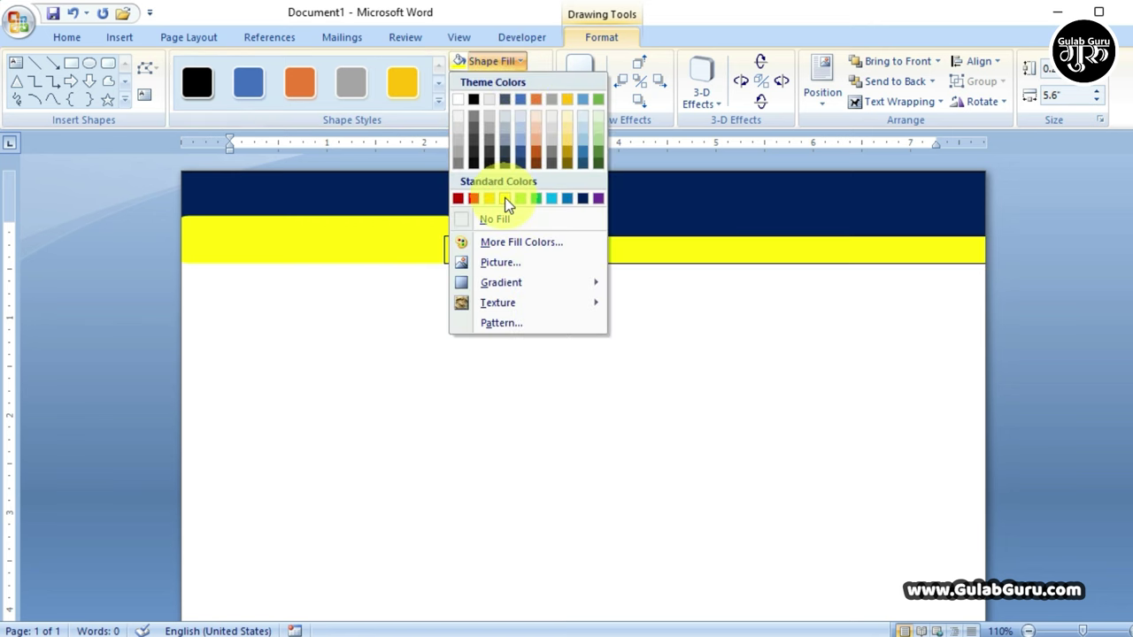
left_click(506, 199)
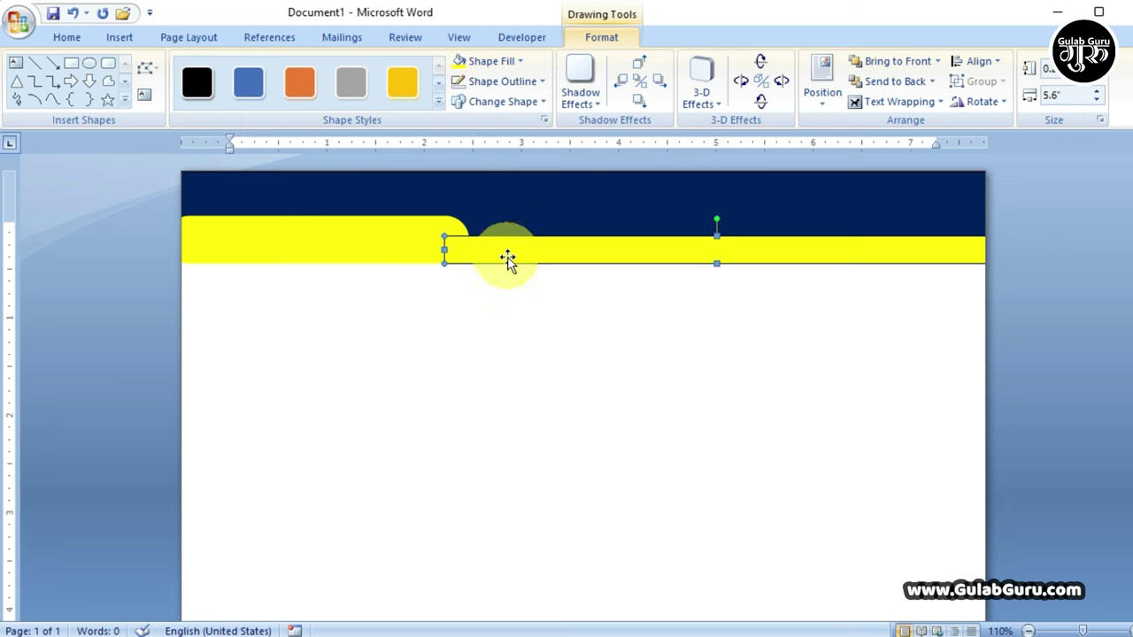
left_click(538, 82)
left_click(489, 239)
left_click(587, 354)
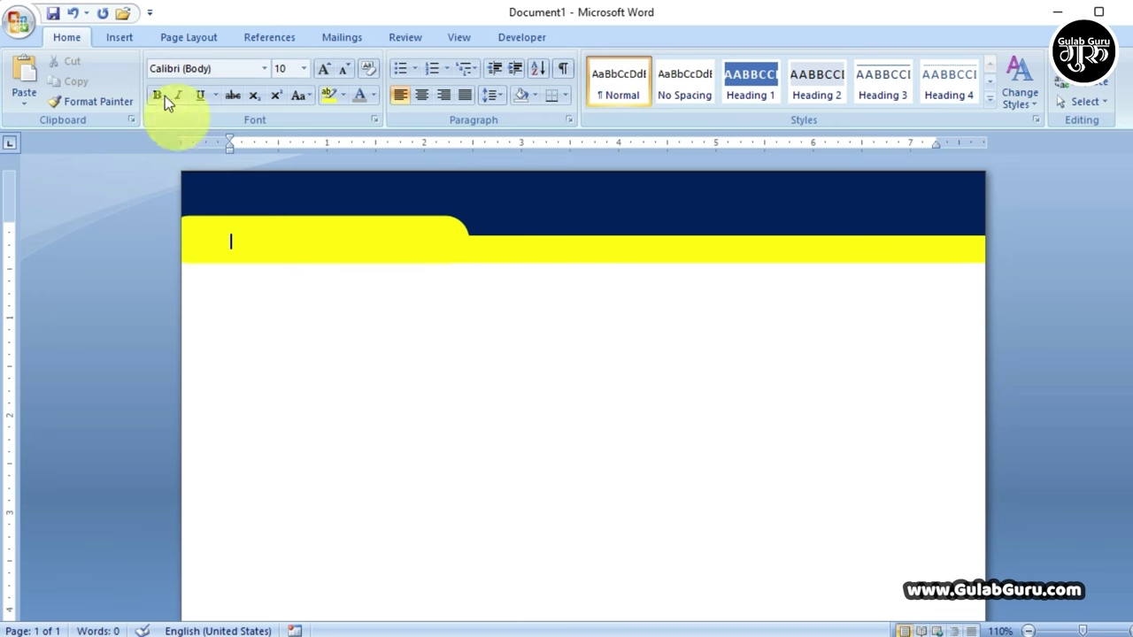
left_click(121, 36)
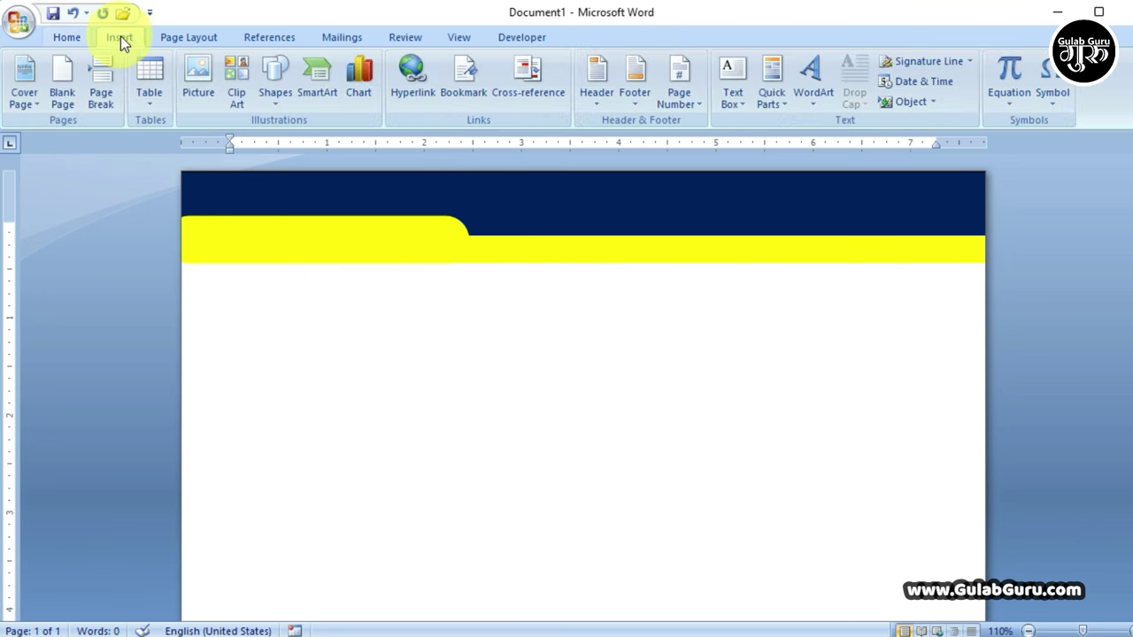
Draw a rectangle under the yellow band, stretched to the right page edge and slightly taller.
left_click(275, 97)
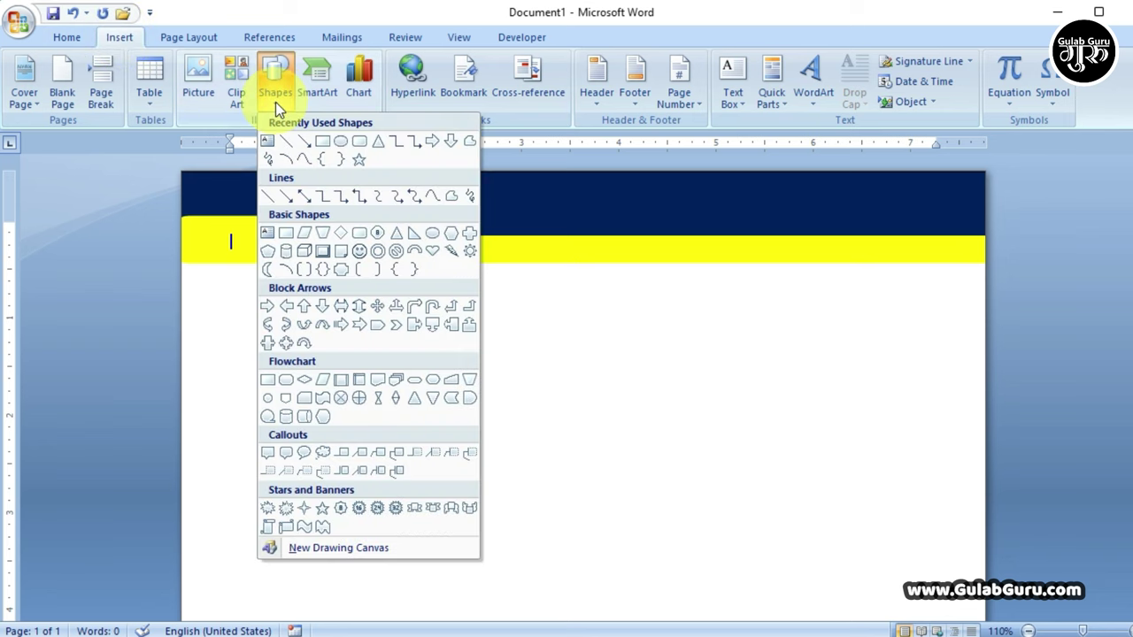
left_click(322, 148)
mouse_move(184, 262)
left_mouse_down()
mouse_move(885, 306)
mouse_move(989, 292)
left_mouse_up()
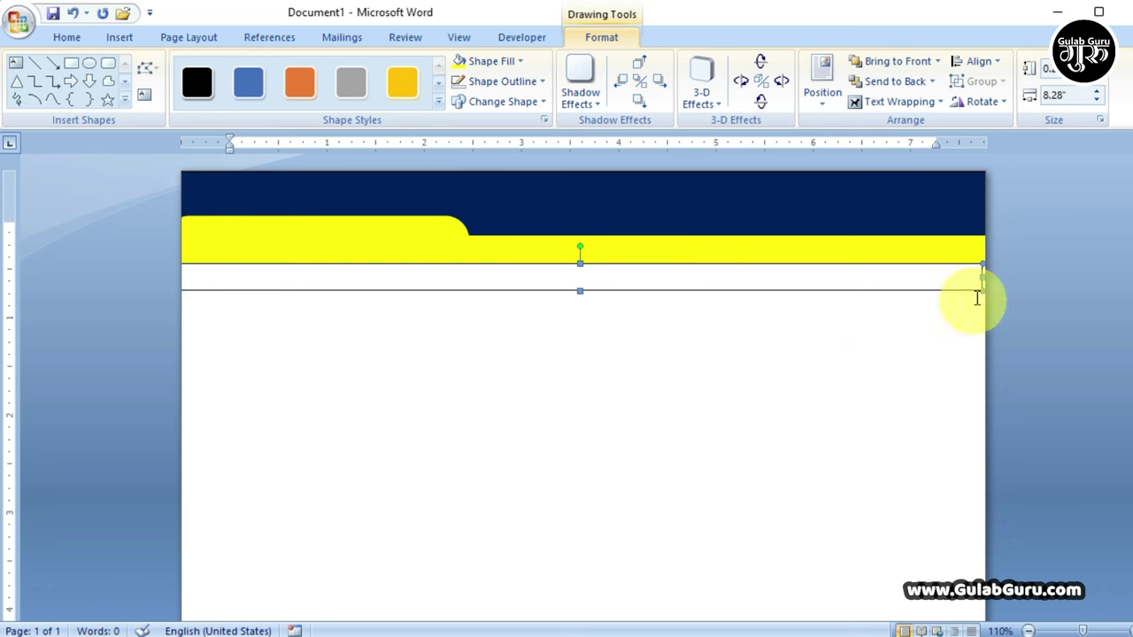
left_click_drag(987, 277, 992, 277)
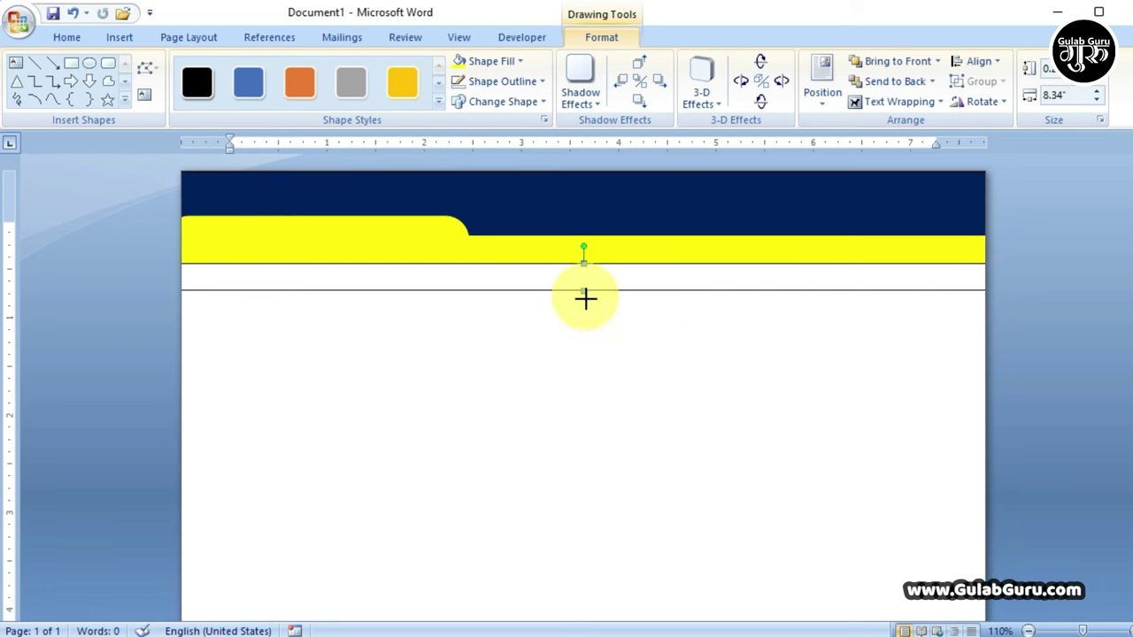
left_click_drag(585, 298, 586, 298)
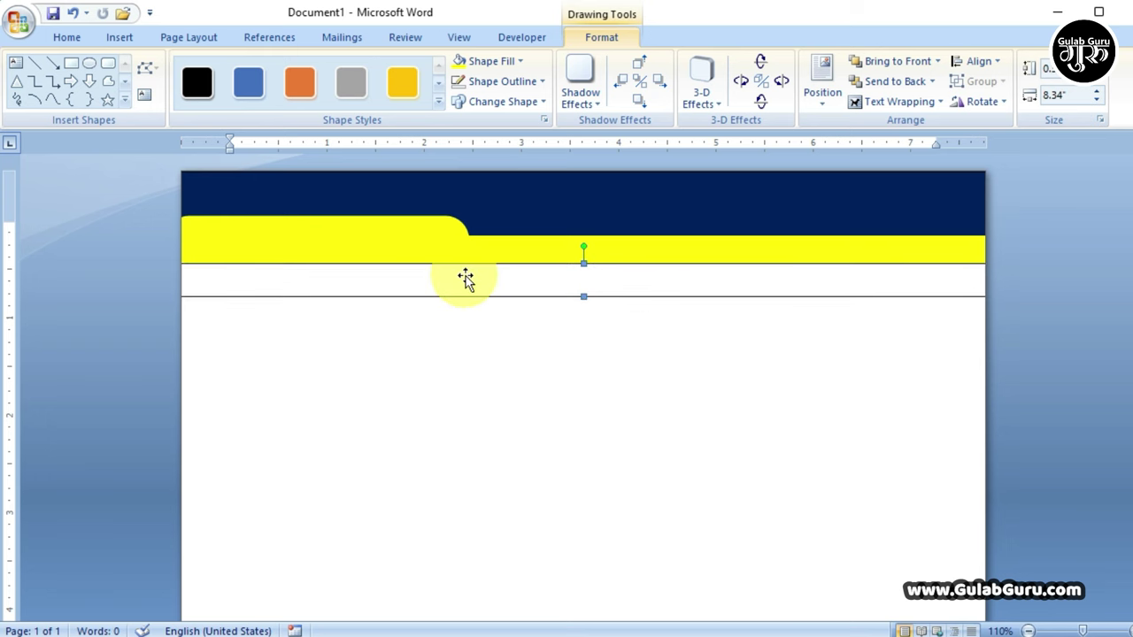
Fill the band red with No Outline and nudge it up against the yellow band.
left_click(515, 61)
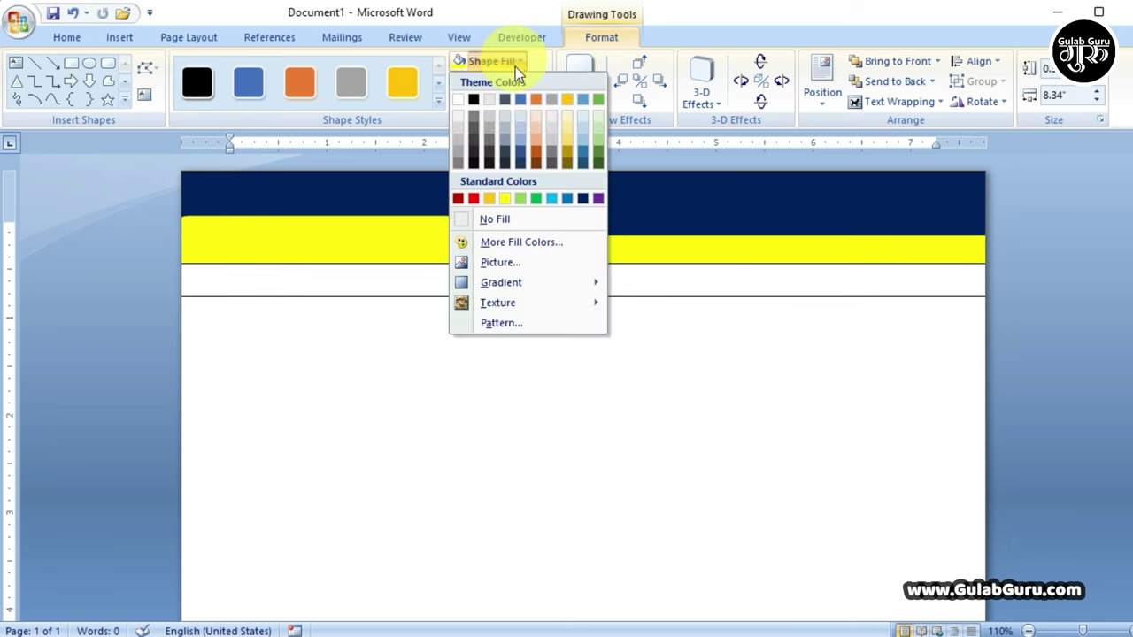
left_click(472, 198)
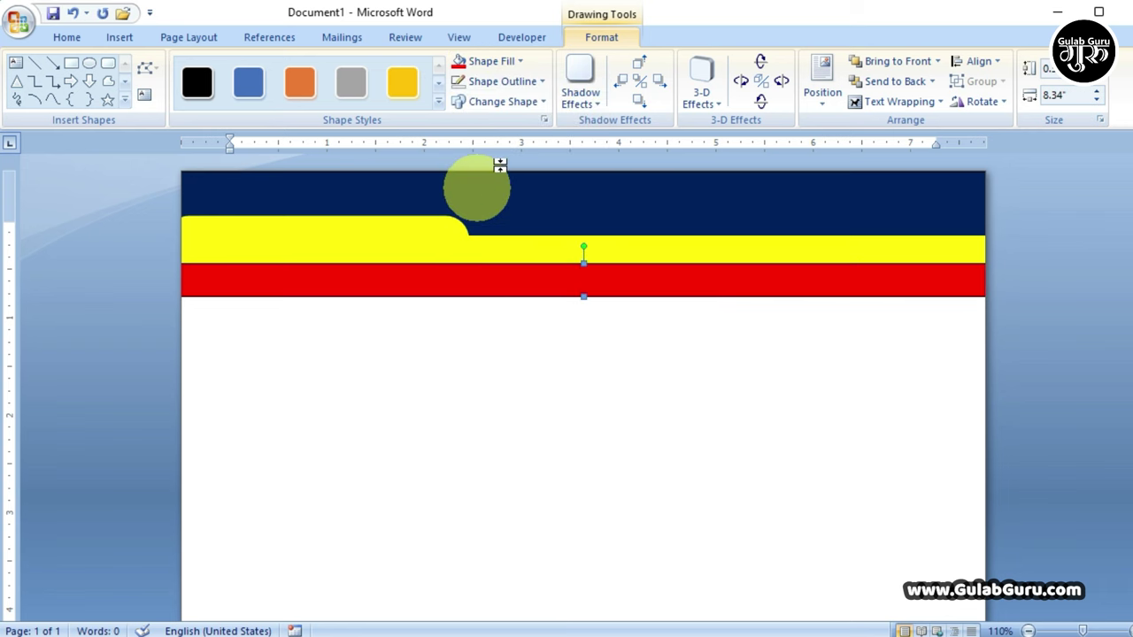
left_click(541, 82)
left_click(501, 239)
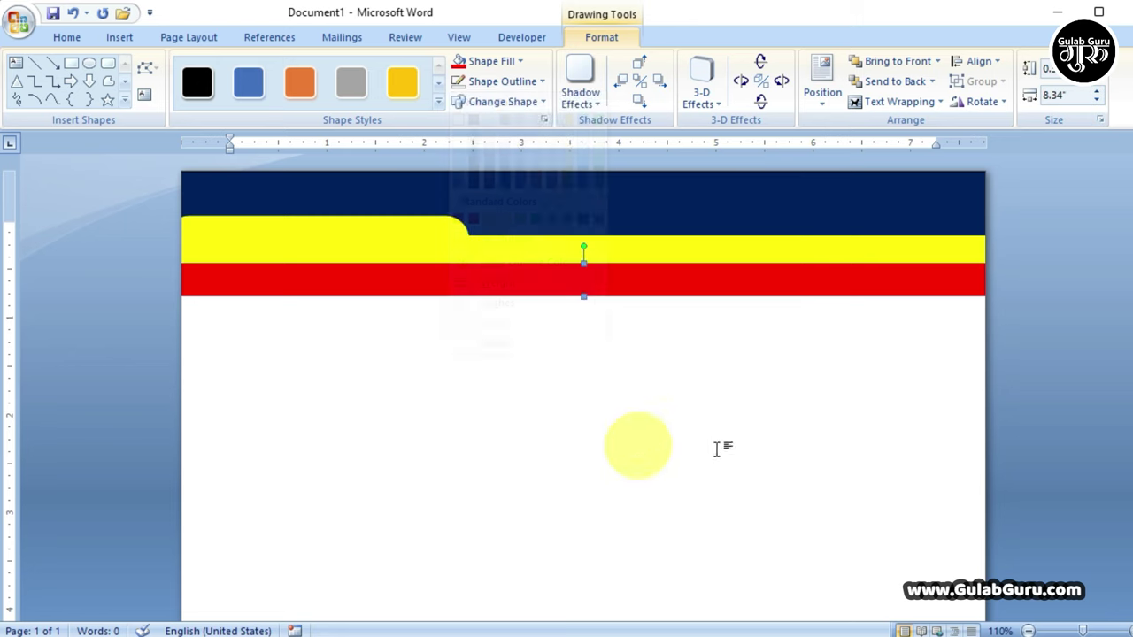
left_click(699, 416)
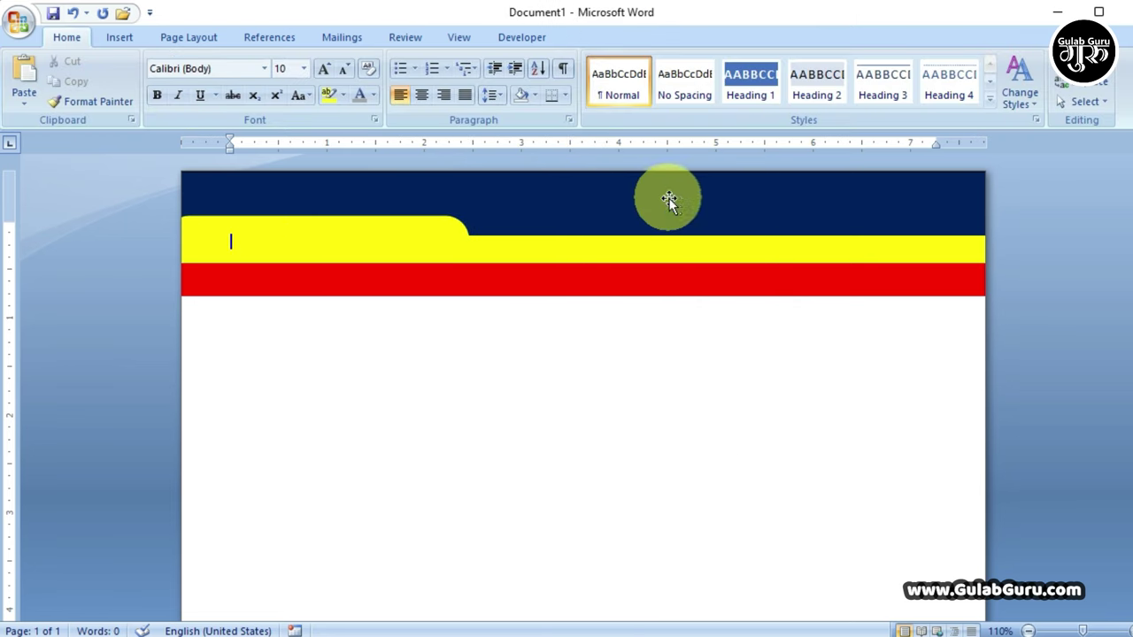
left_click(582, 294)
key("Up")
key("Up")
key("Up")
key("Up")
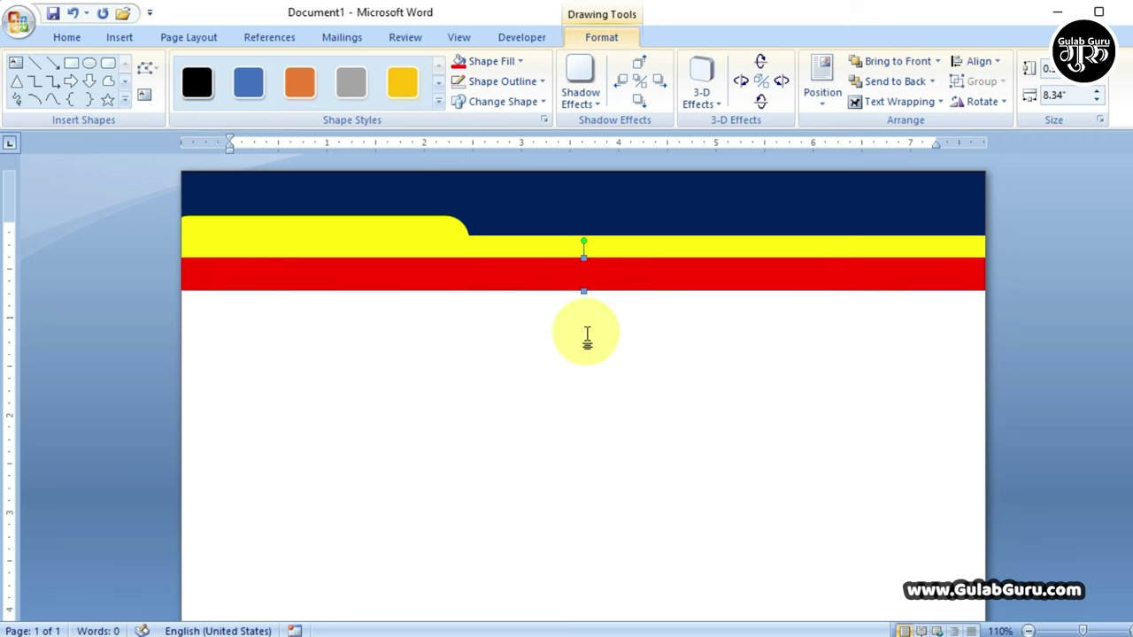
key("Up")
key("Up")
key("Up")
key("Up")
key("Up")
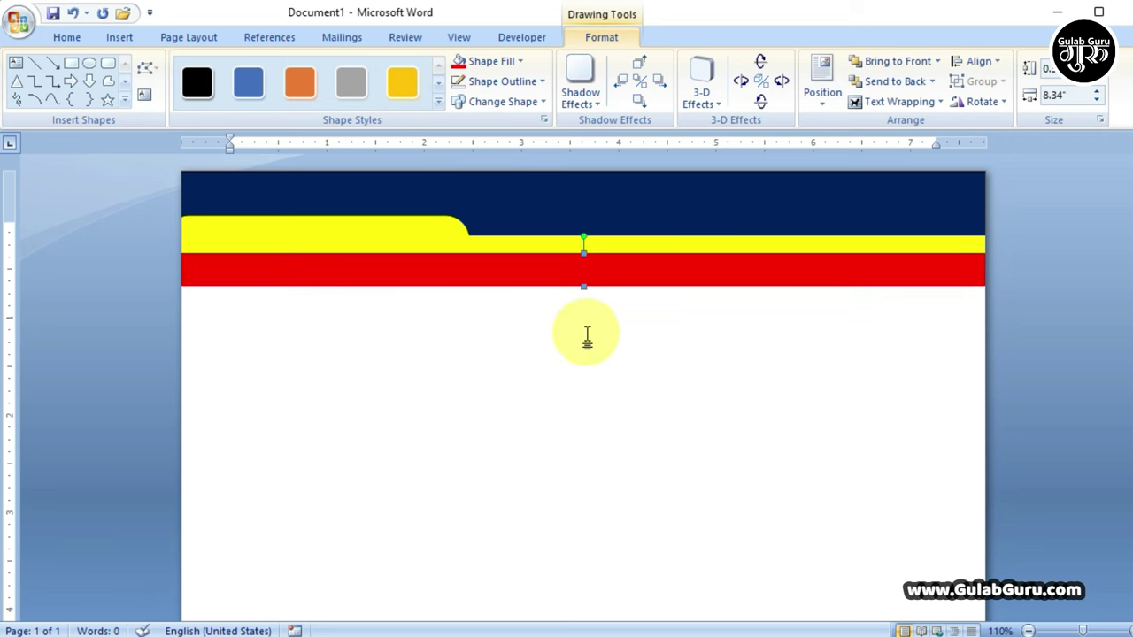
left_click(587, 336)
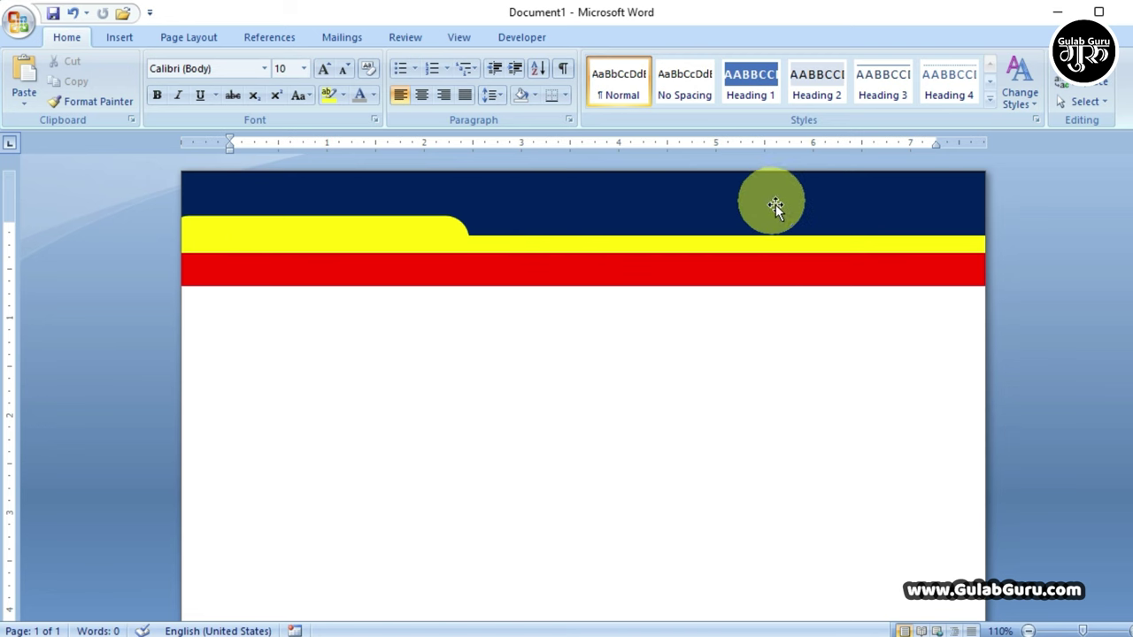
left_click(122, 37)
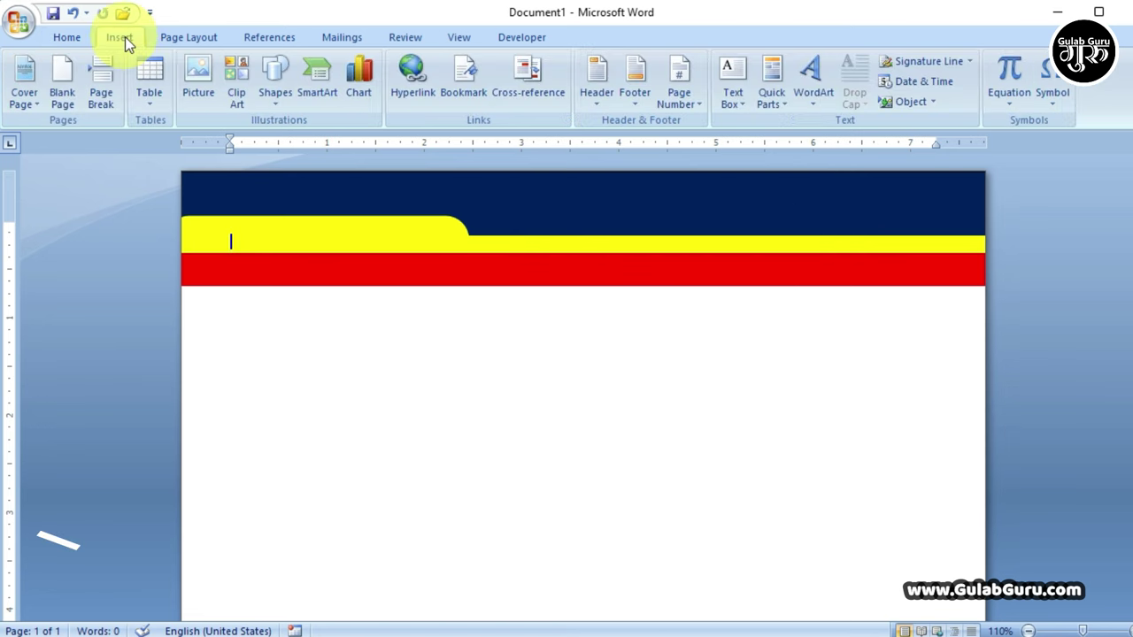
Draw a wide text box over the red band and type 'Asha Path Lab'.
left_click(277, 101)
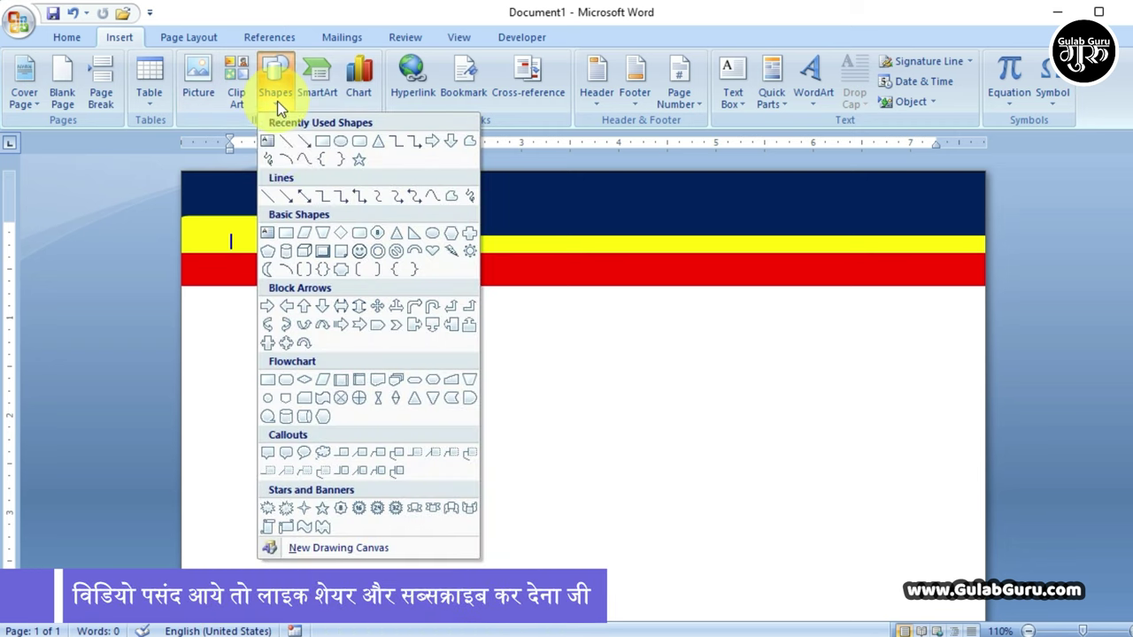
left_click(267, 144)
left_click_drag(298, 236, 887, 335)
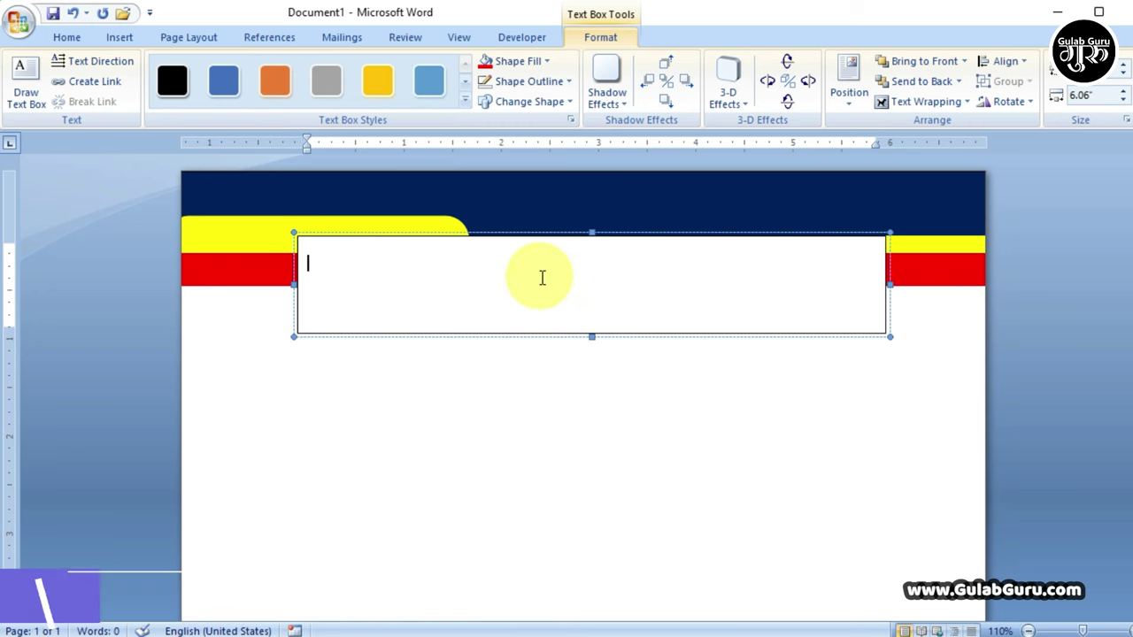
type("Asha Path ")
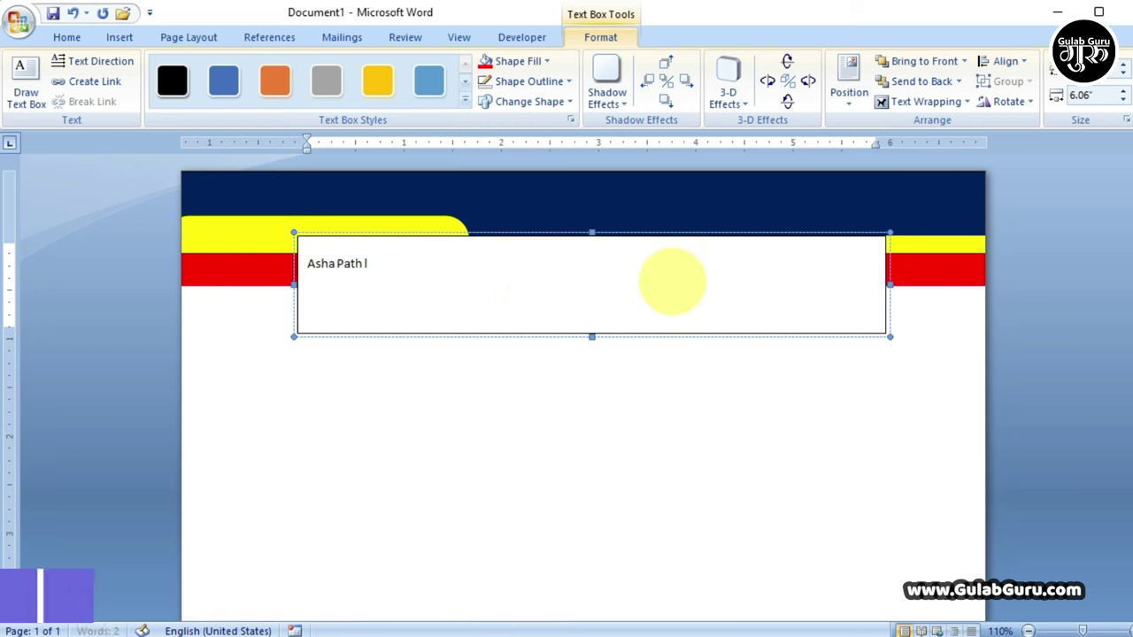
type("Lab")
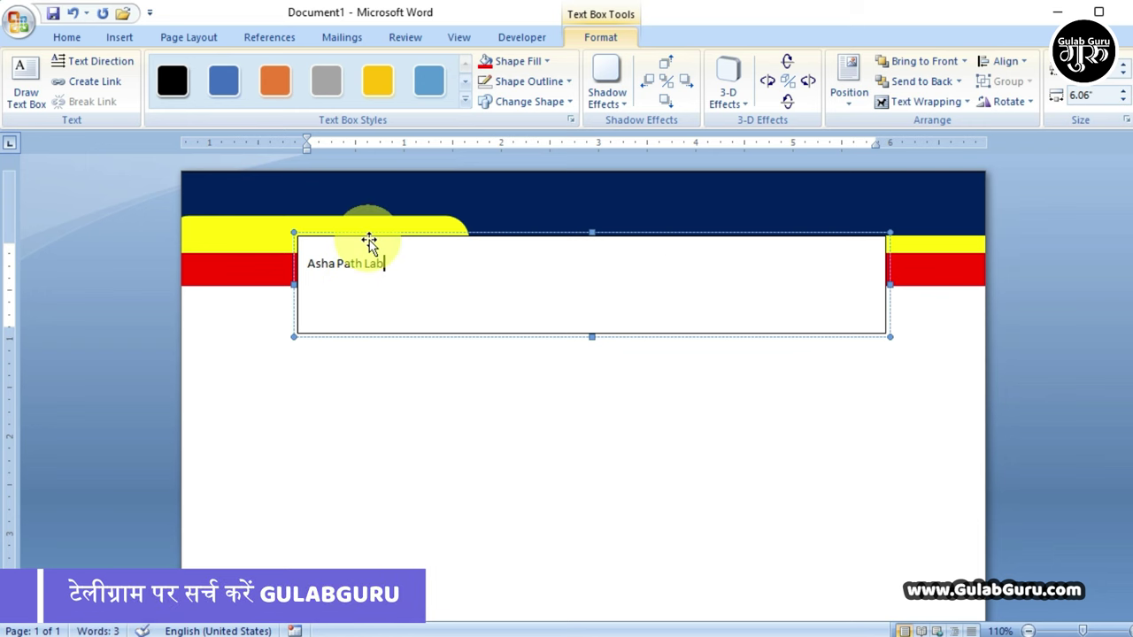
Set the 'Asha Path Lab' title text to 48 pt.
left_click(369, 241)
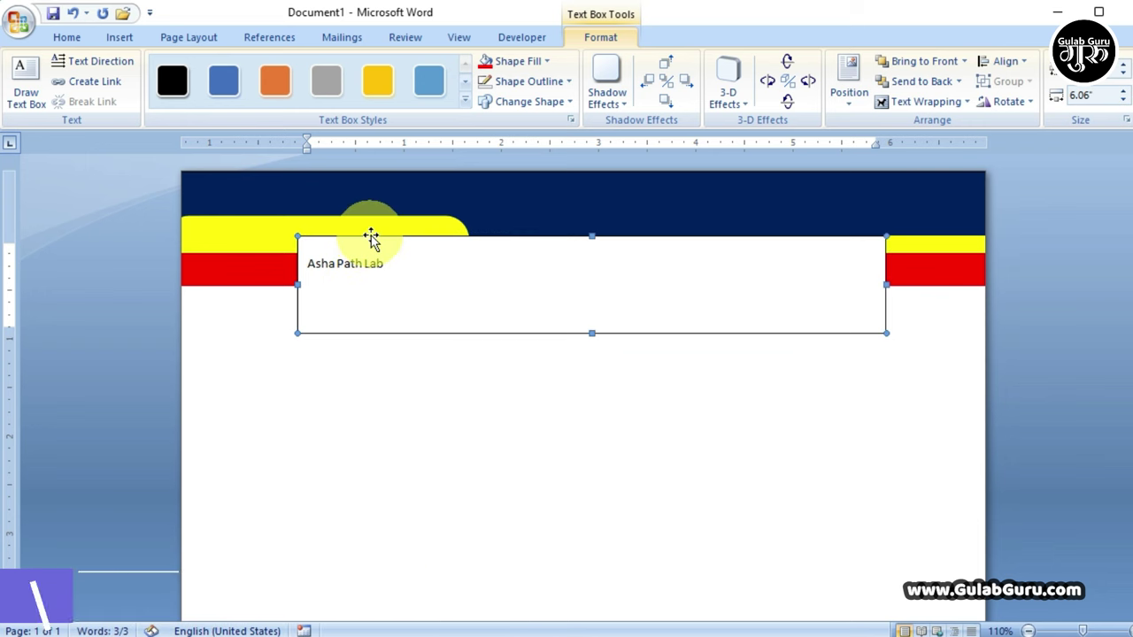
left_click(65, 39)
left_click(324, 70)
left_click(324, 71)
left_click(324, 71)
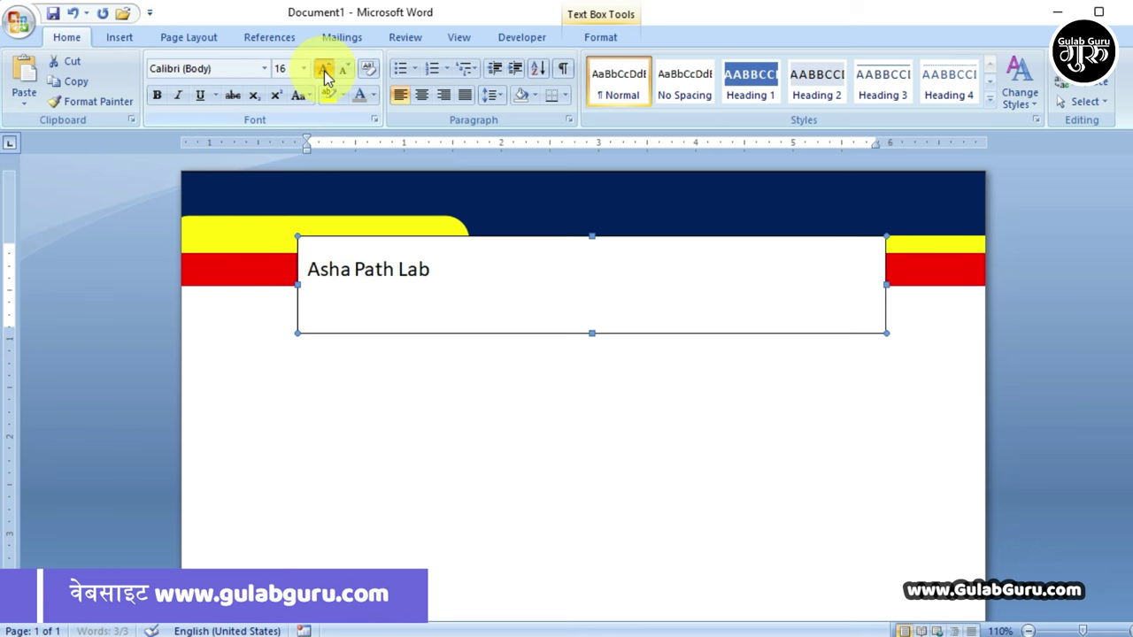
left_click(323, 71)
left_click(324, 71)
left_click(324, 71)
left_click(324, 70)
left_click(324, 70)
left_click(324, 69)
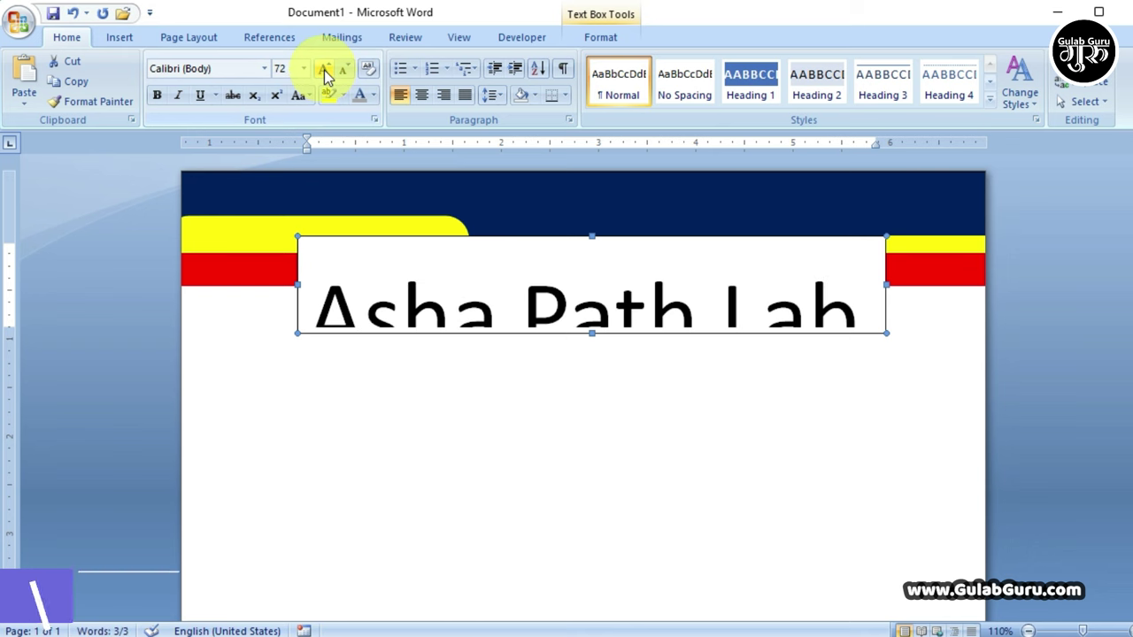
left_click(345, 70)
Centre the Asha Path Lab title, bold it, and apply the Bahnschrift SemiCondensed font.
left_click(423, 94)
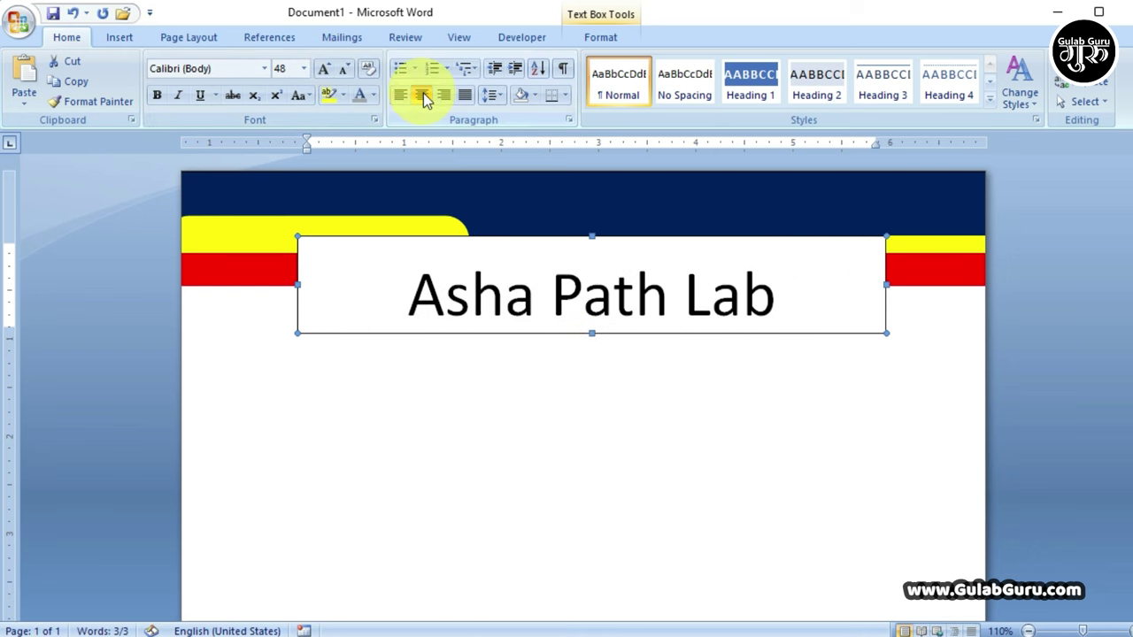
left_click(158, 95)
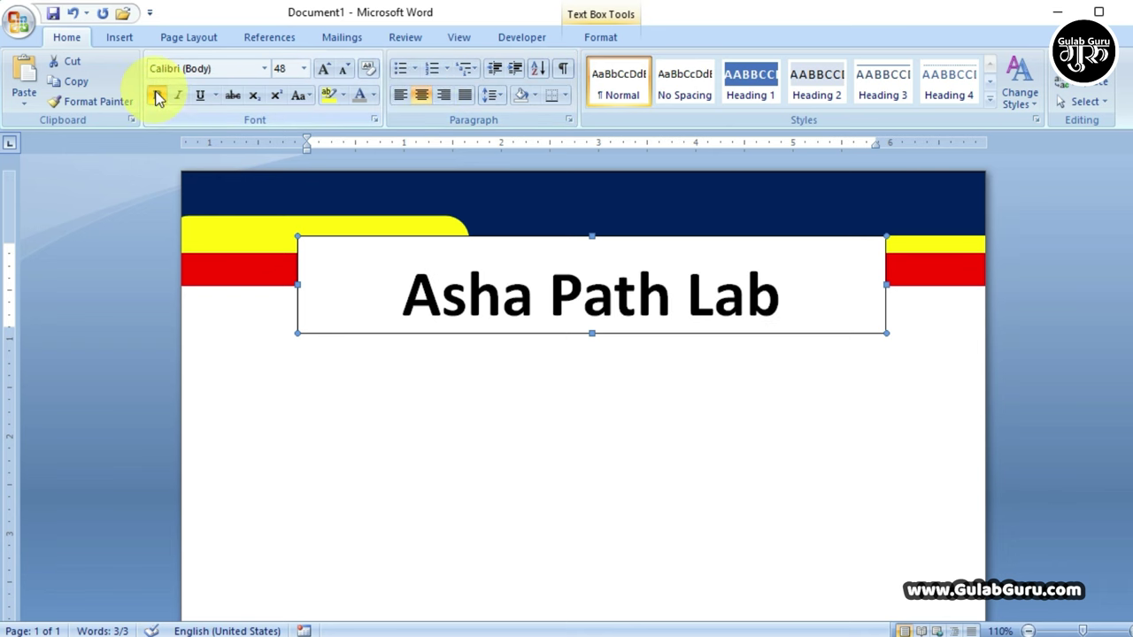
left_click(267, 69)
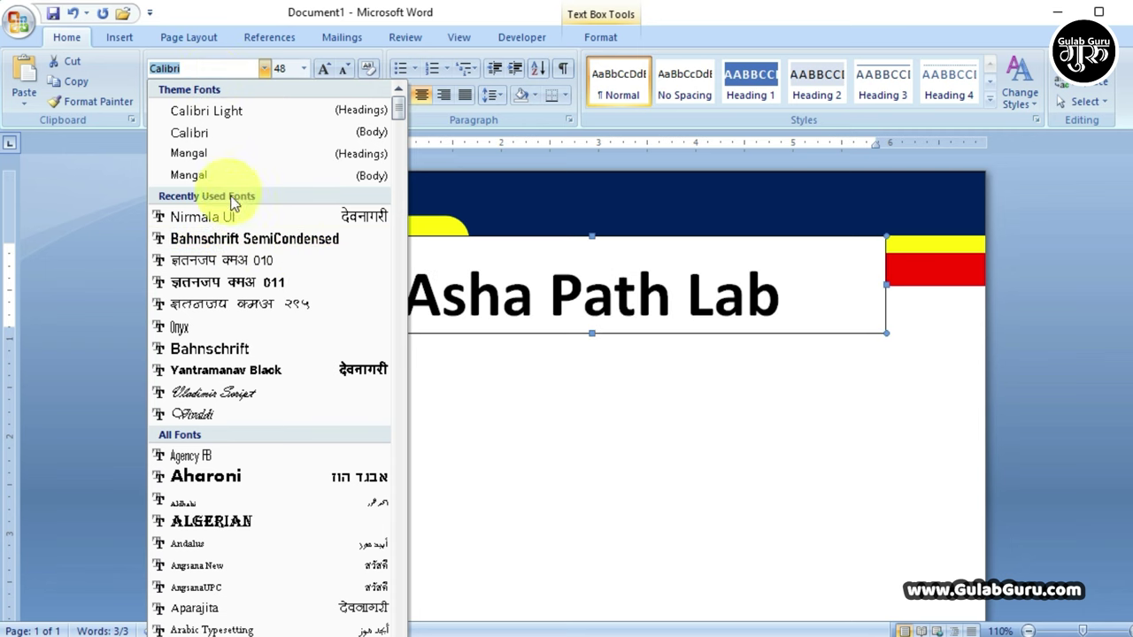
left_click(254, 238)
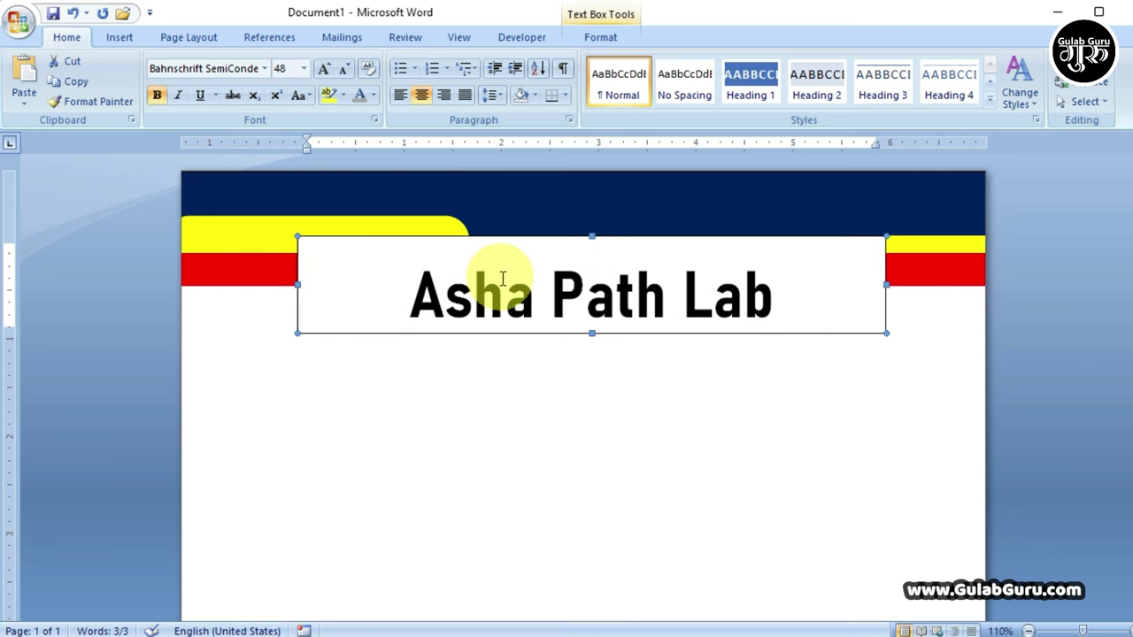
left_click(604, 41)
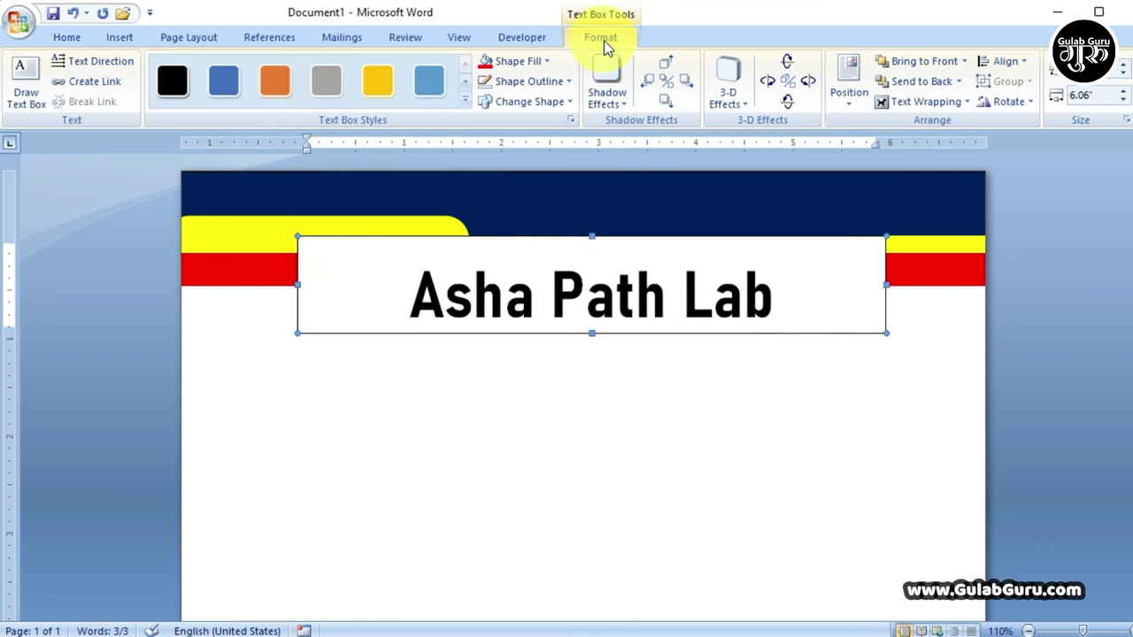
Give the title text box no fill and no outline, and extend its bottom edge.
left_click(572, 423)
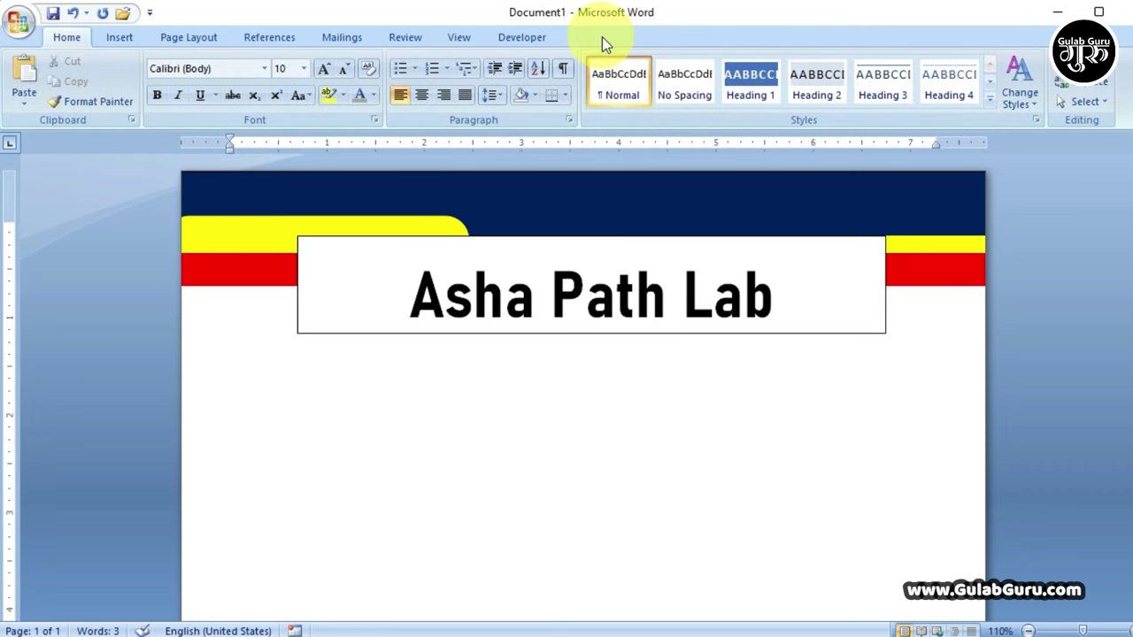
left_click(557, 239)
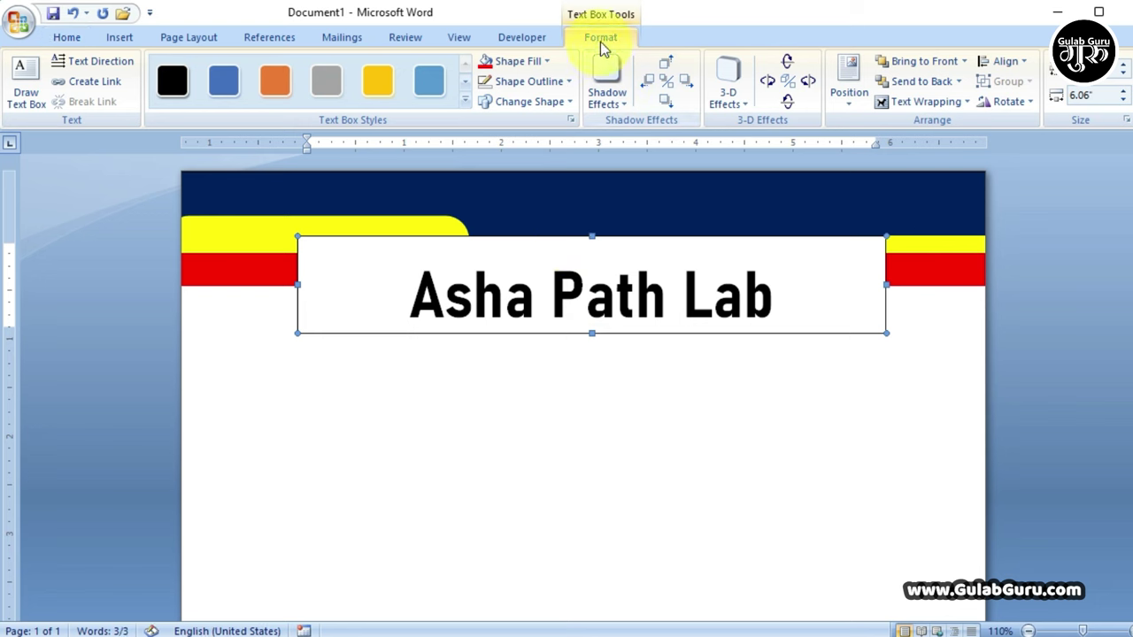
left_click(544, 62)
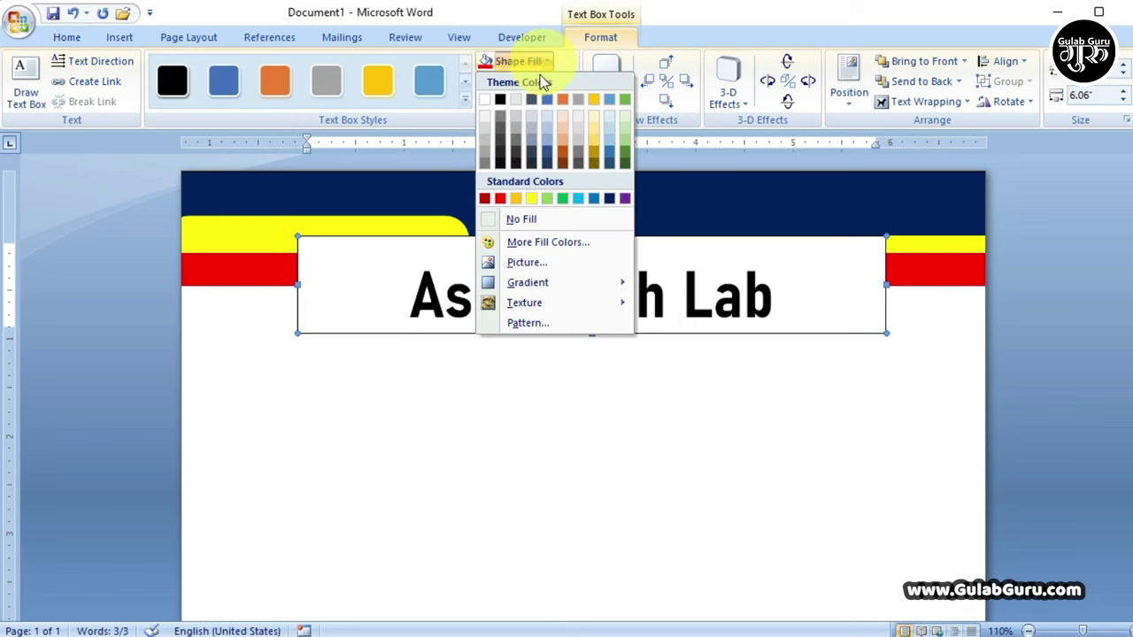
left_click(524, 219)
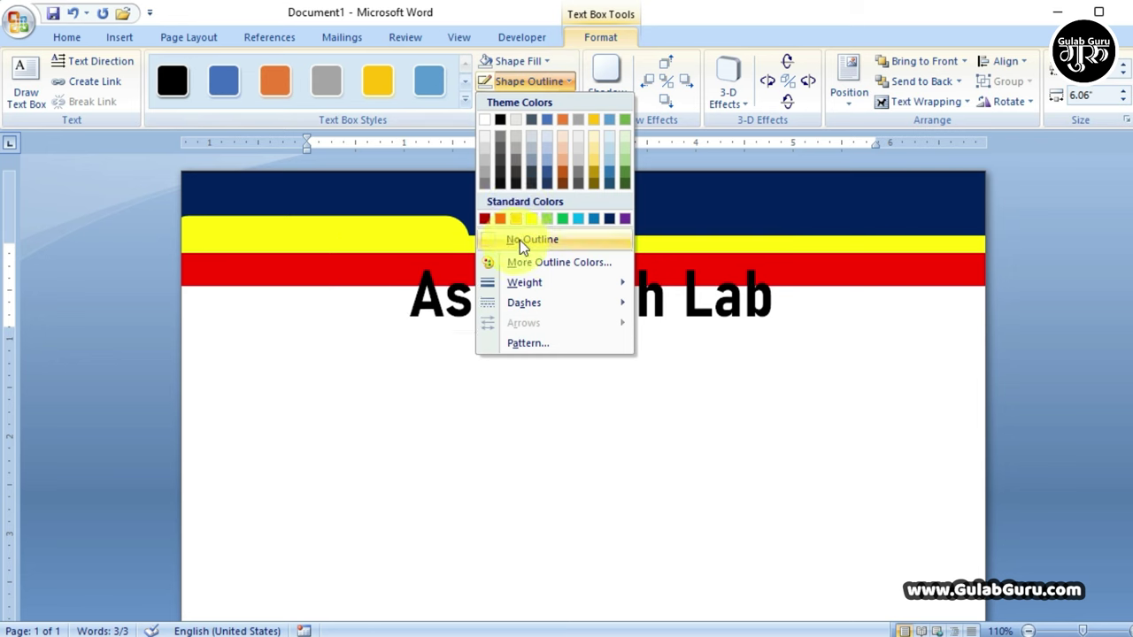
left_click(520, 239)
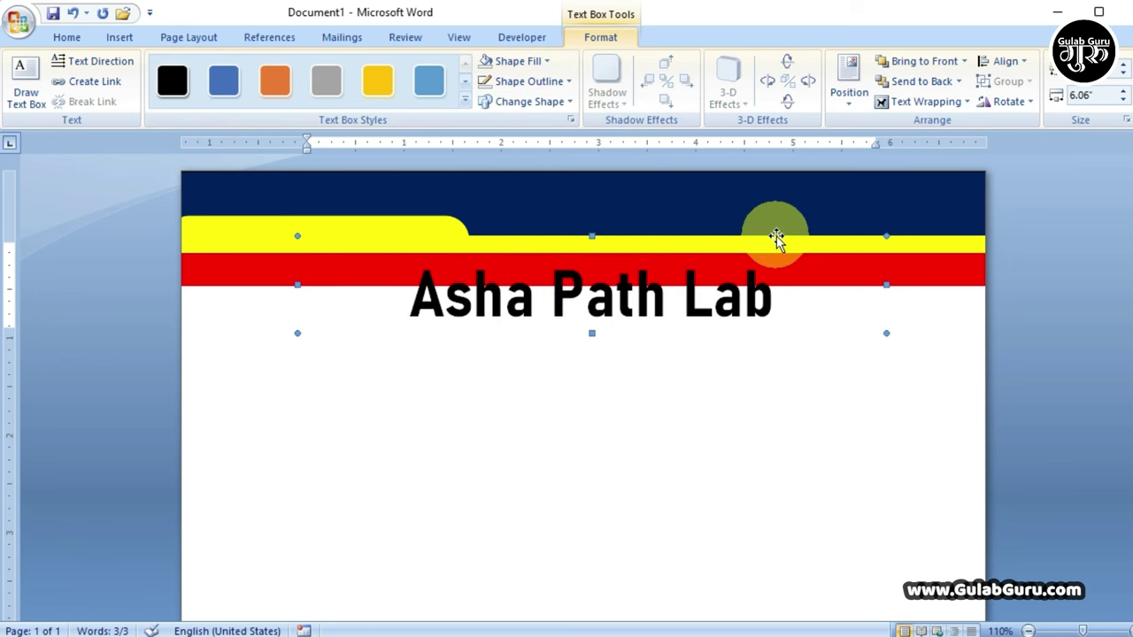
left_click_drag(591, 333, 591, 351)
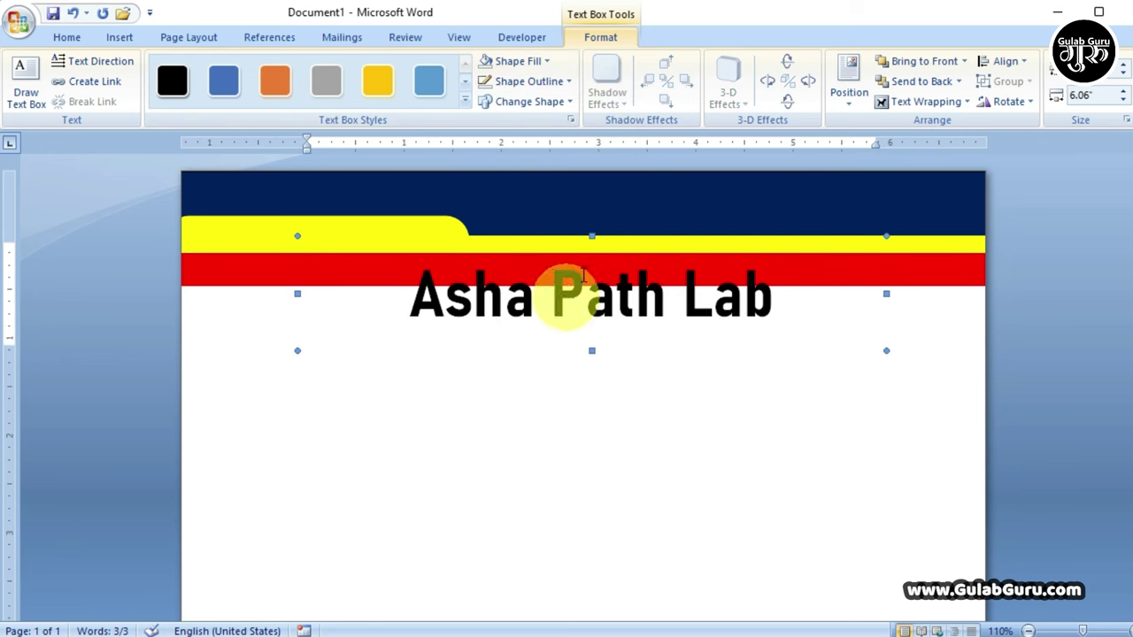
Colour the title text white and move it to the right of the navy band.
left_click(59, 42)
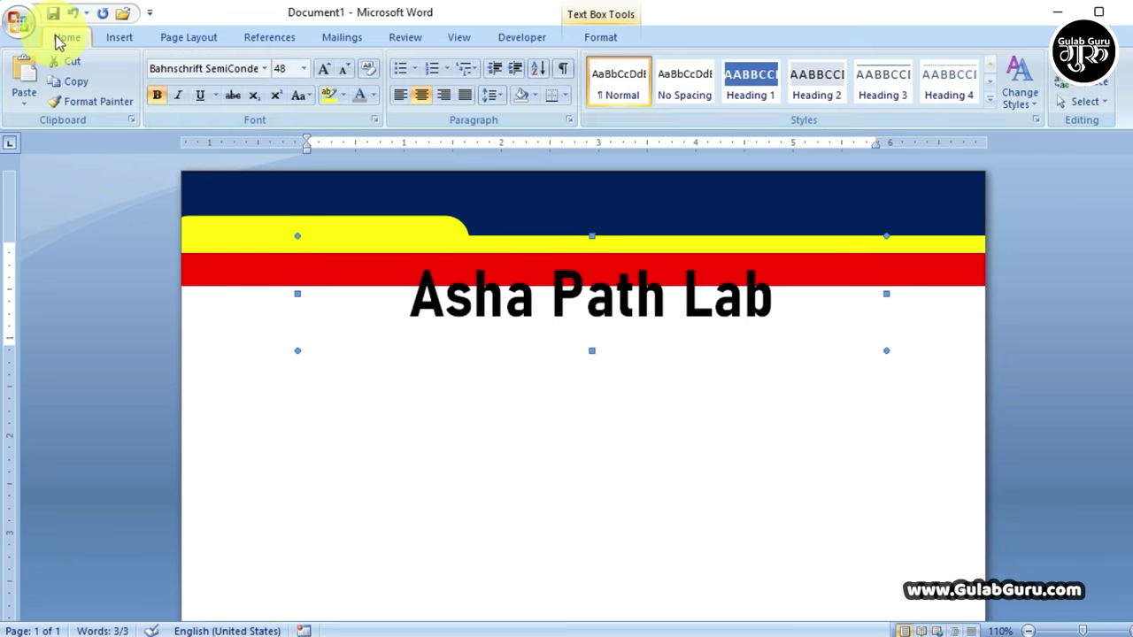
left_click(373, 96)
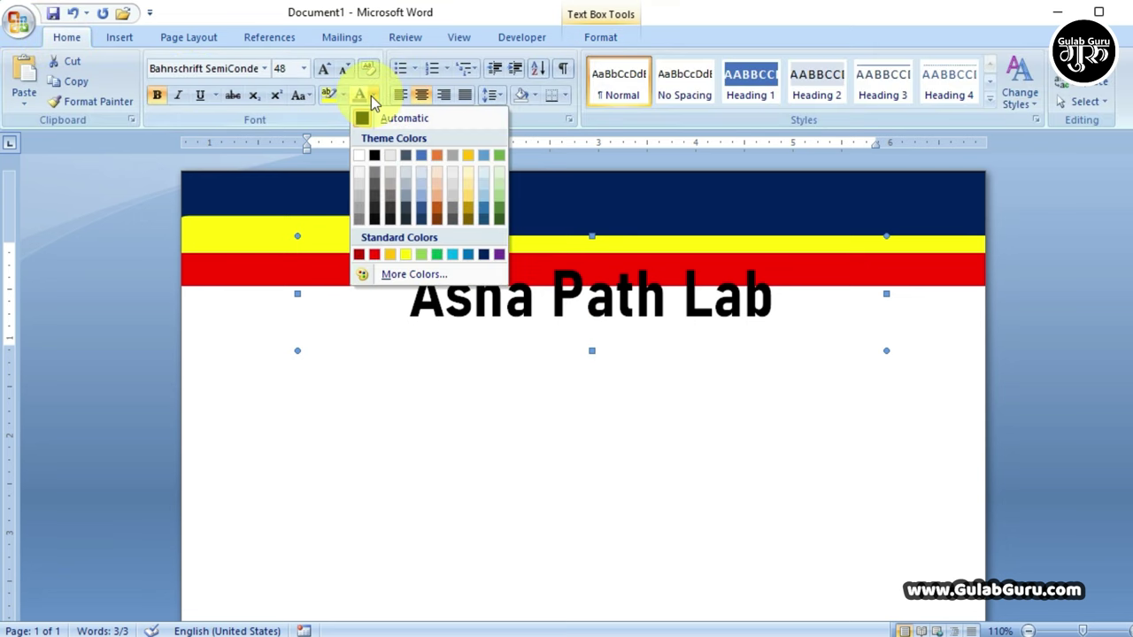
left_click(361, 155)
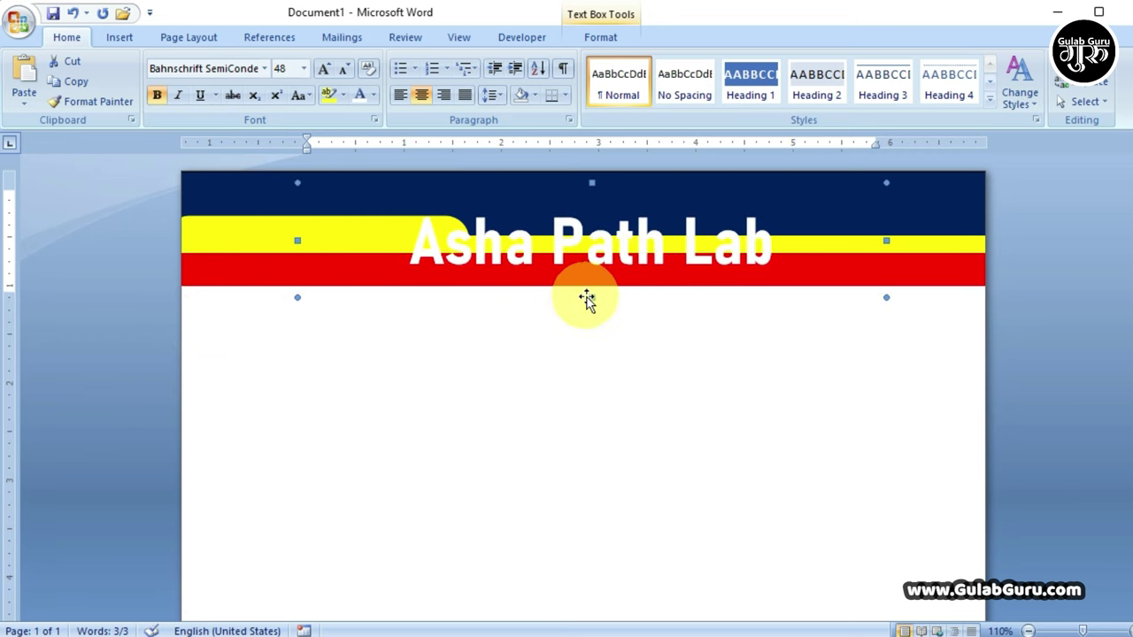
left_click(644, 288)
left_click(455, 240)
left_click(599, 307)
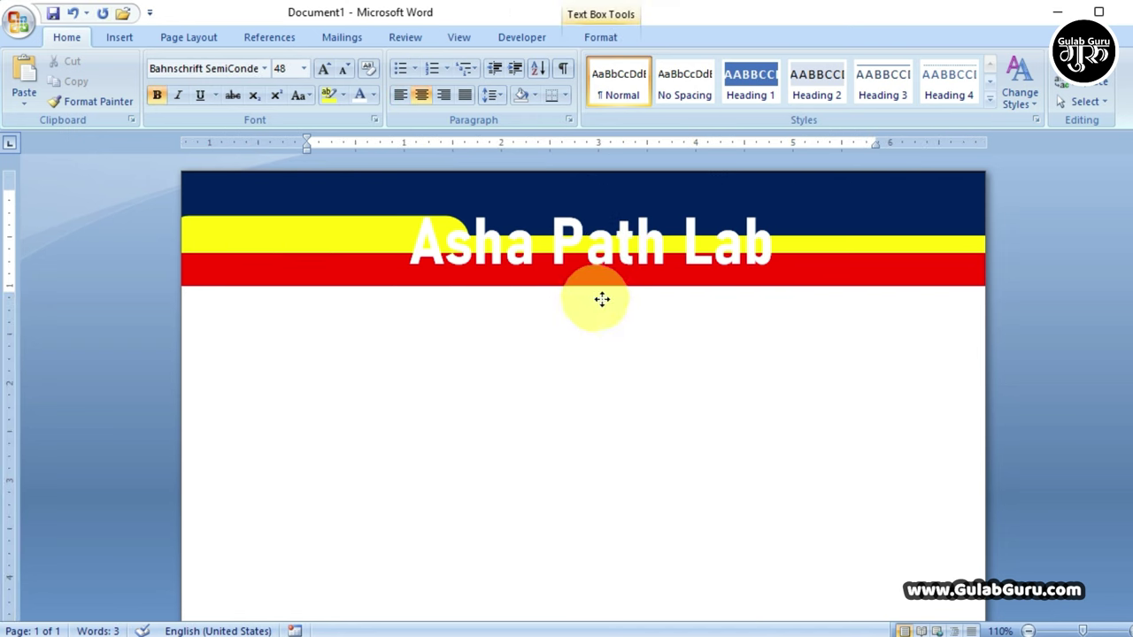
left_click_drag(600, 298, 745, 277)
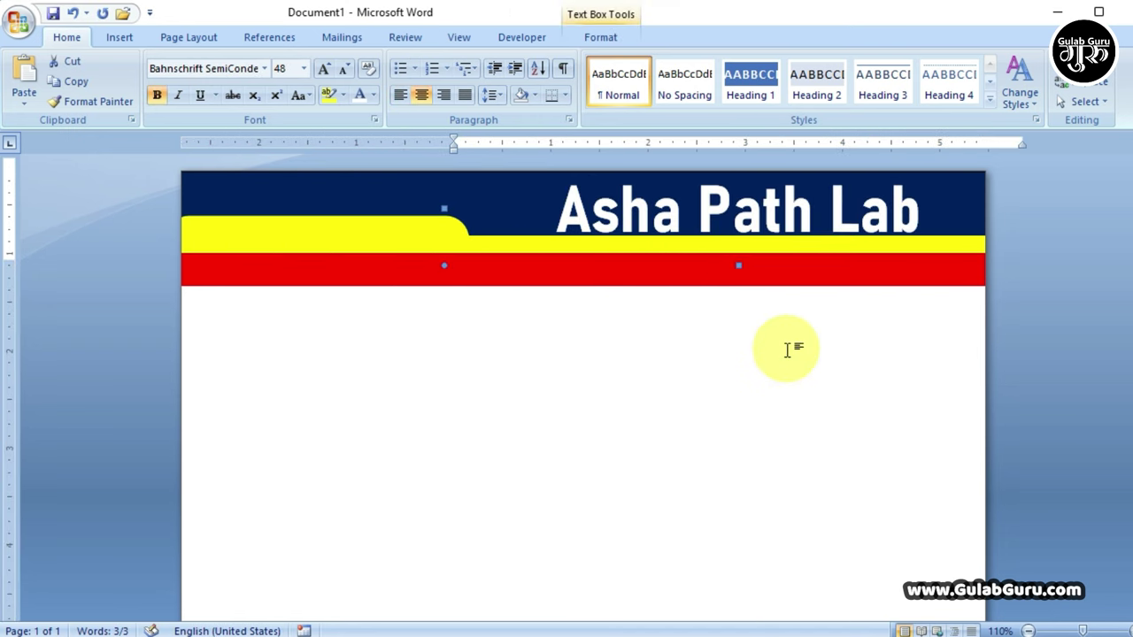
Nudge the yellow and red header bands two steps down with the arrow key.
left_click(629, 347)
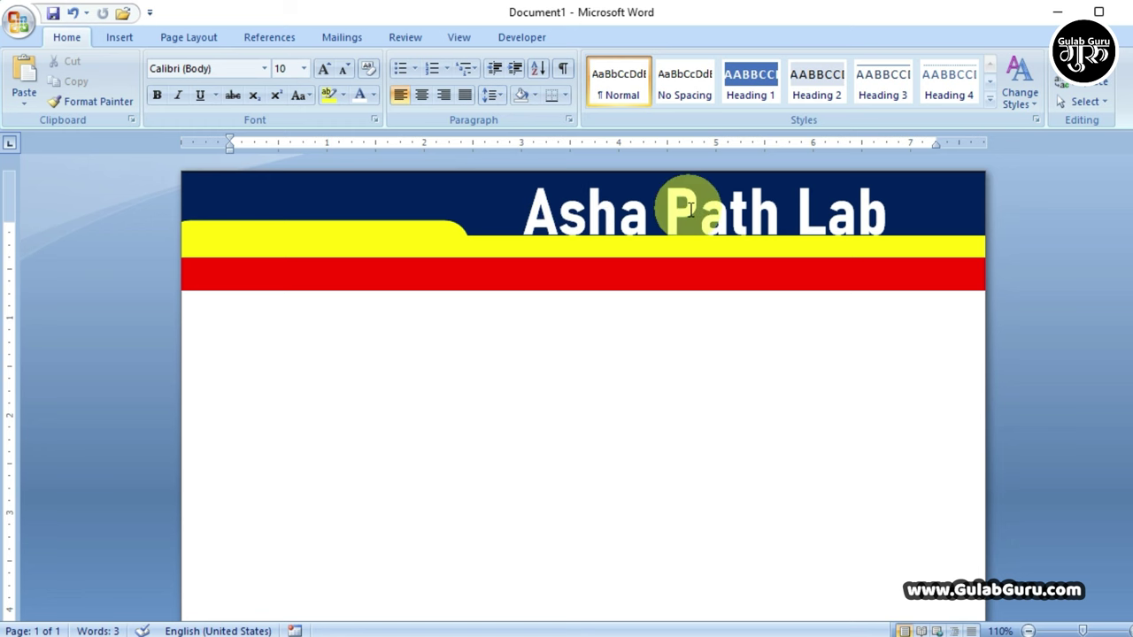
left_click(375, 239)
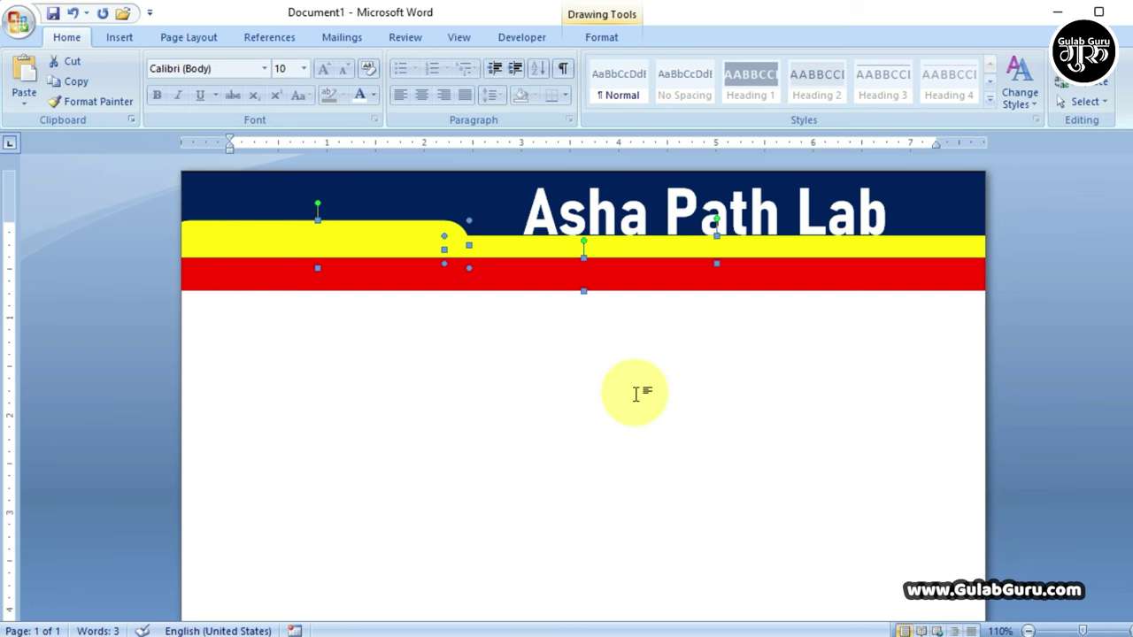
key("Down")
key("Down")
key("Down")
key("Down")
key("Down")
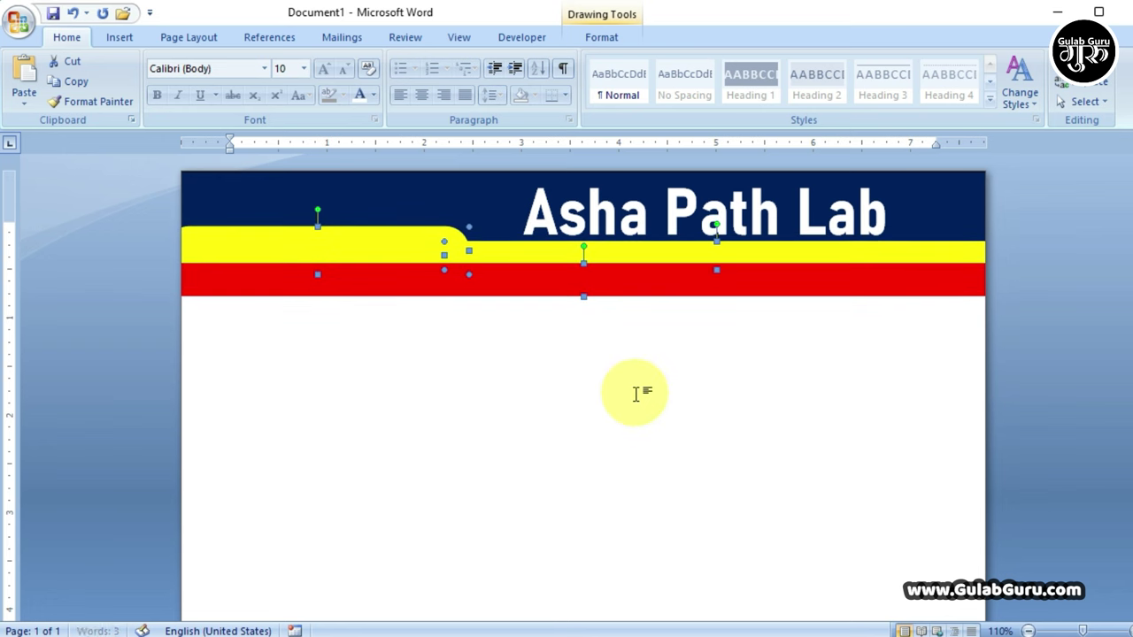
key("Down")
key("Down")
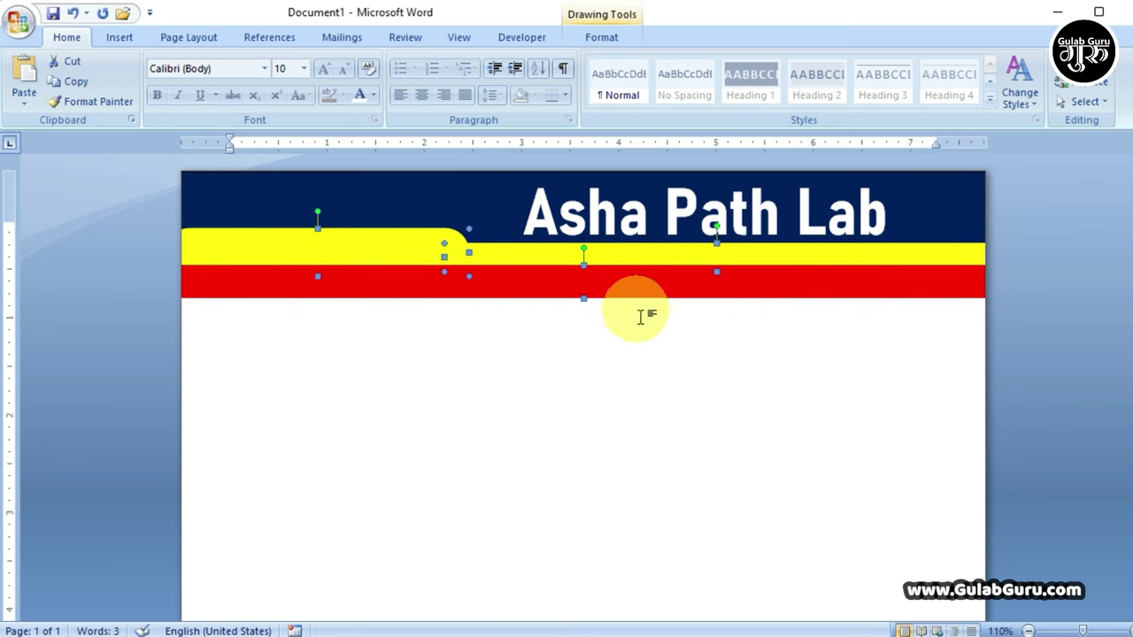
left_click(651, 390)
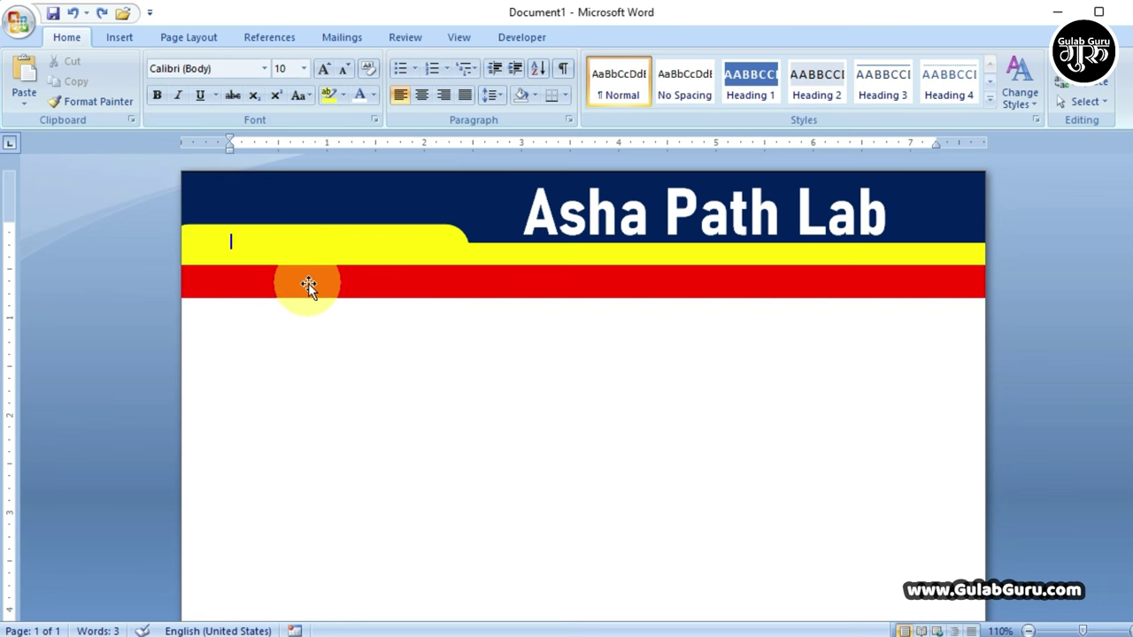
Draw a wide text box, paste the address and mobile line, and move it over the red band.
left_click(124, 40)
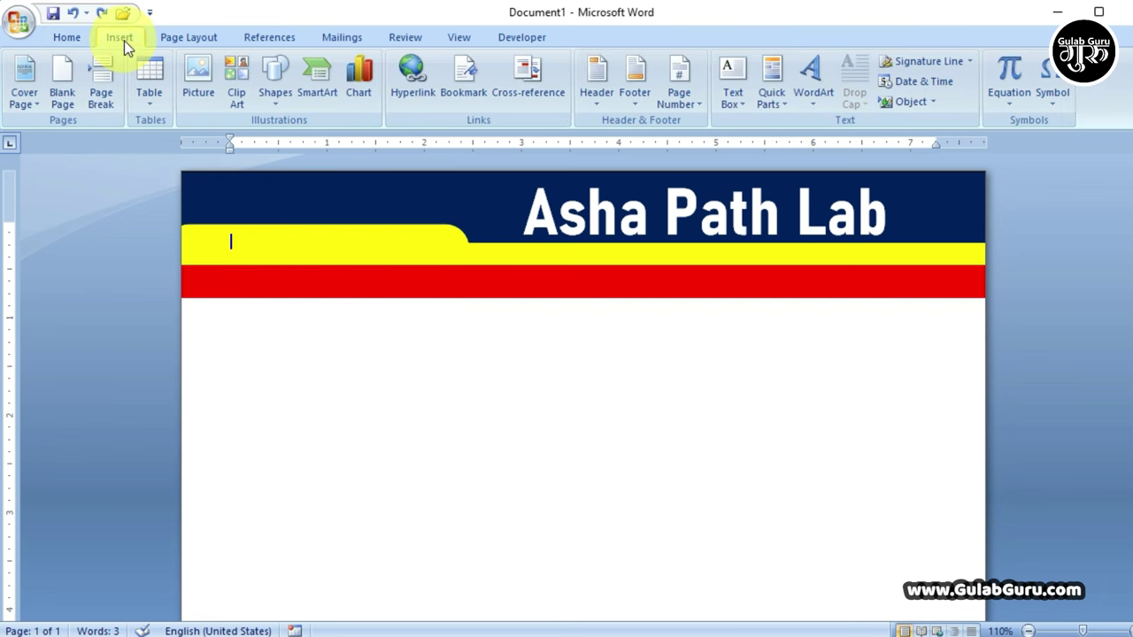
left_click(270, 101)
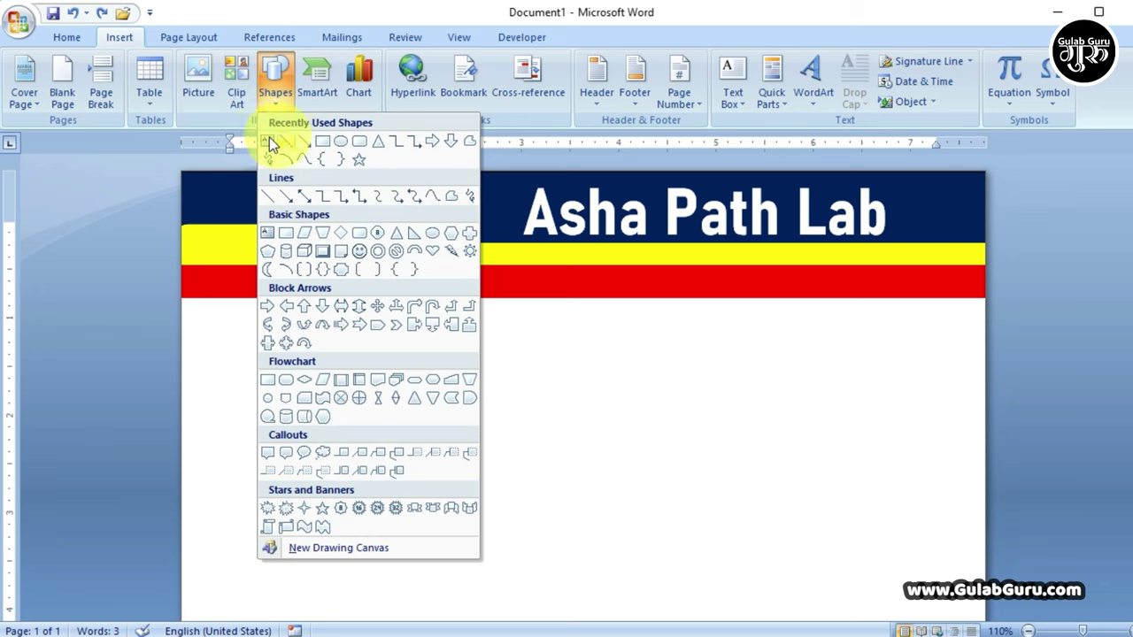
left_click(269, 142)
left_click_drag(204, 307, 980, 336)
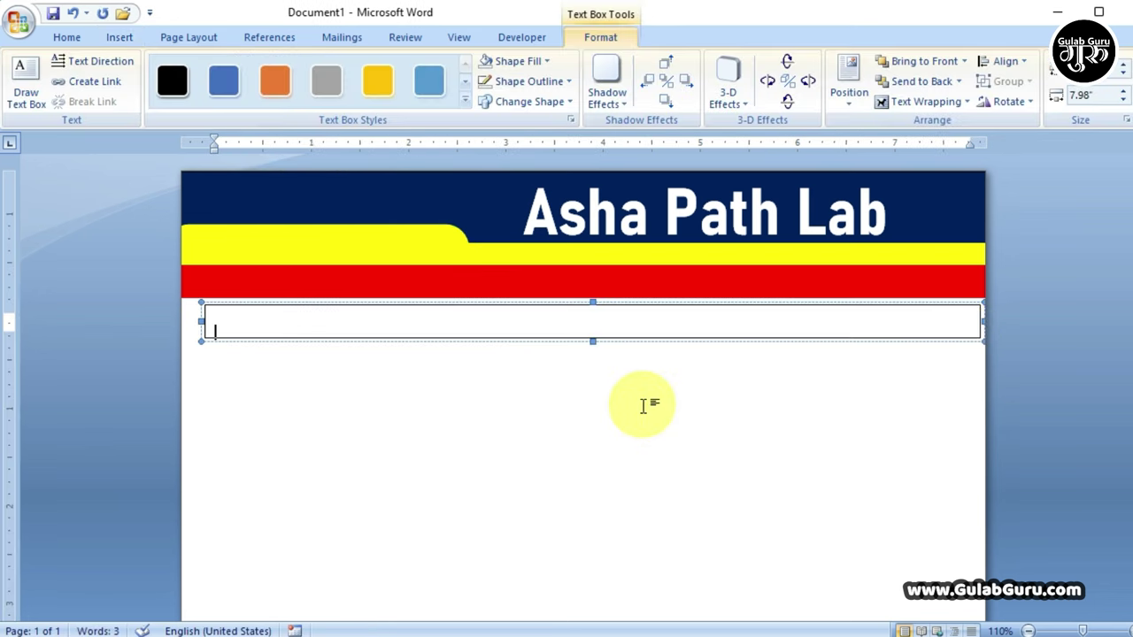
left_click_drag(593, 342, 597, 370)
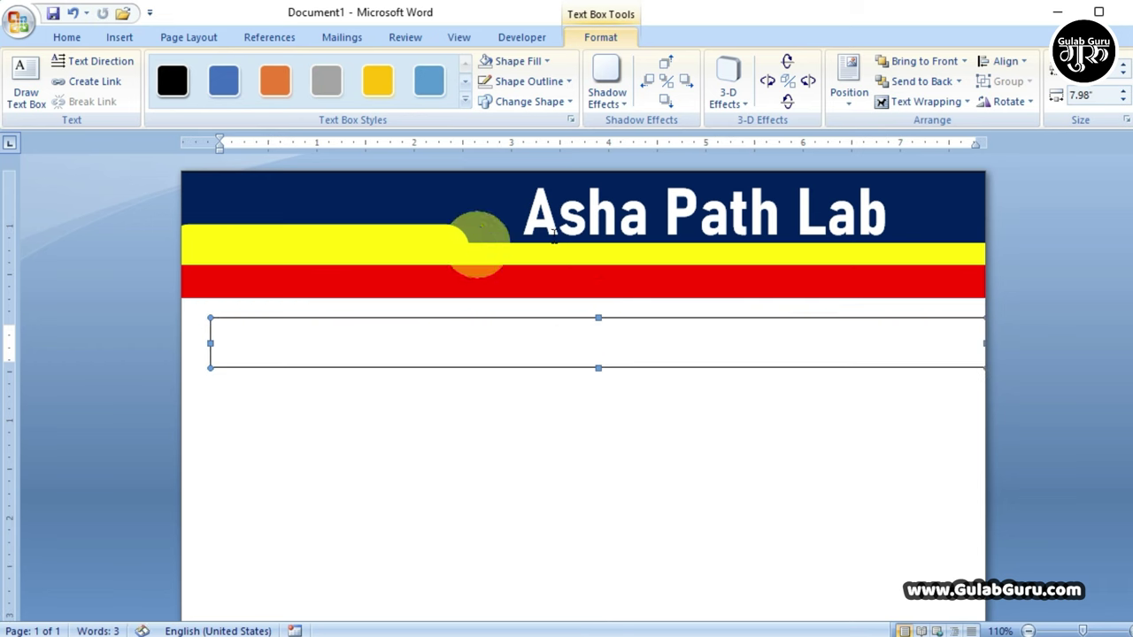
key("ctrl+v")
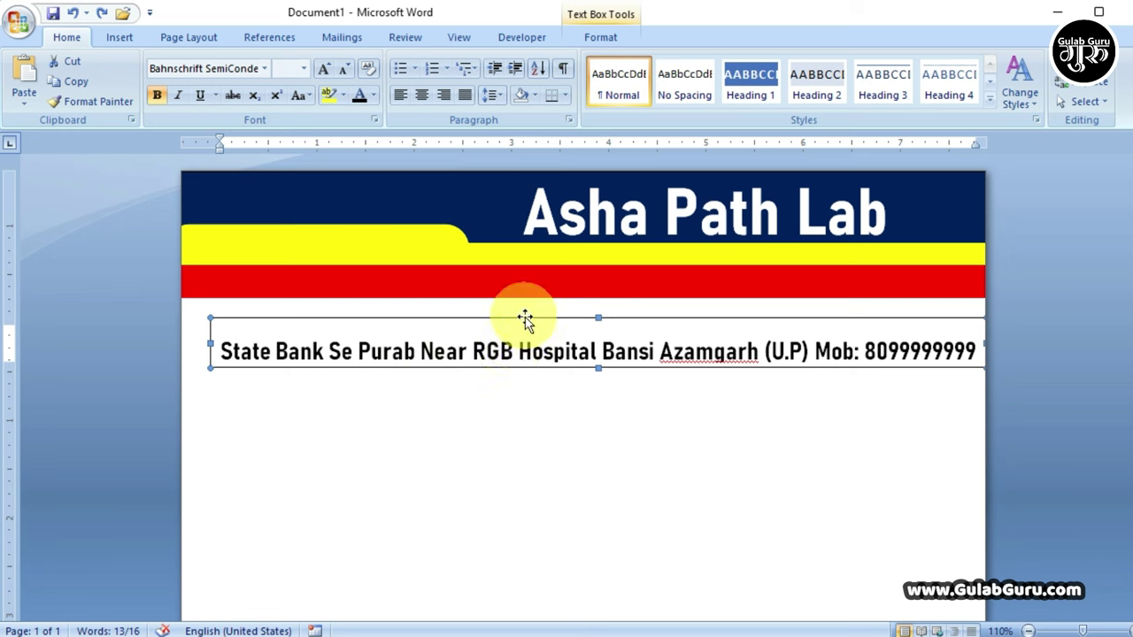
left_click_drag(523, 319, 506, 264)
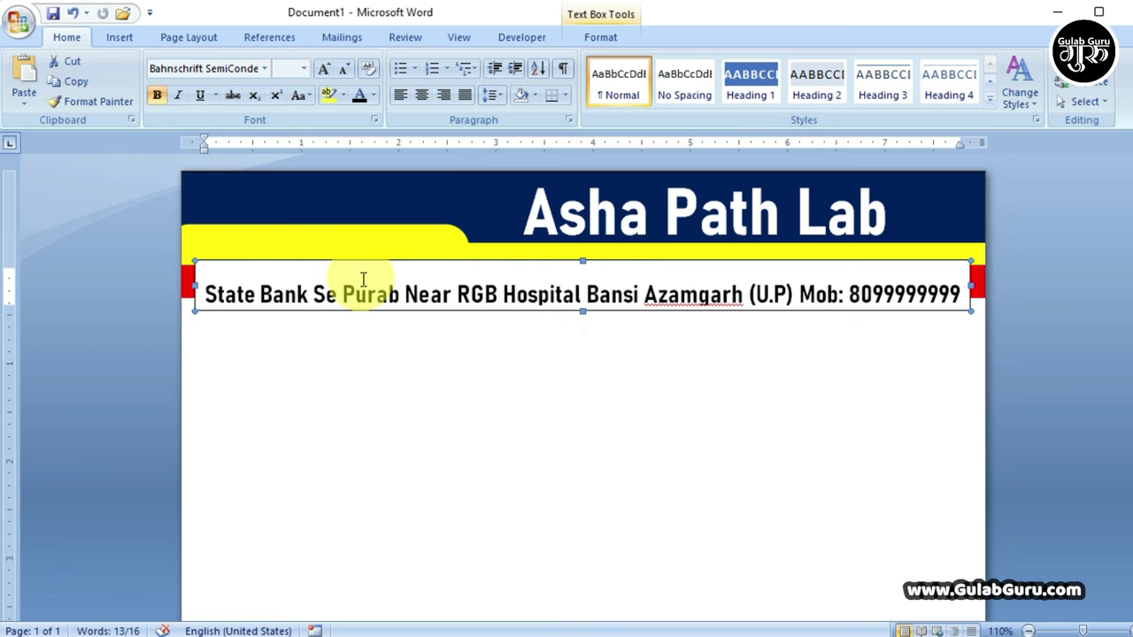
Set the address box to No Fill and No Outline, and nudge it up onto the red band.
left_click(595, 39)
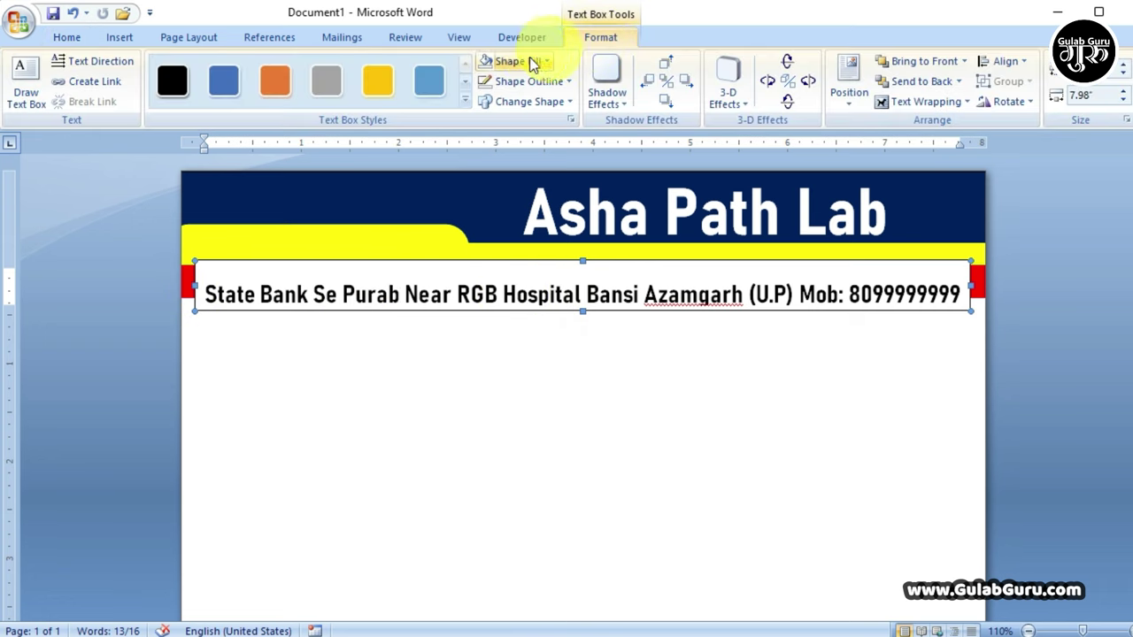
left_click(539, 68)
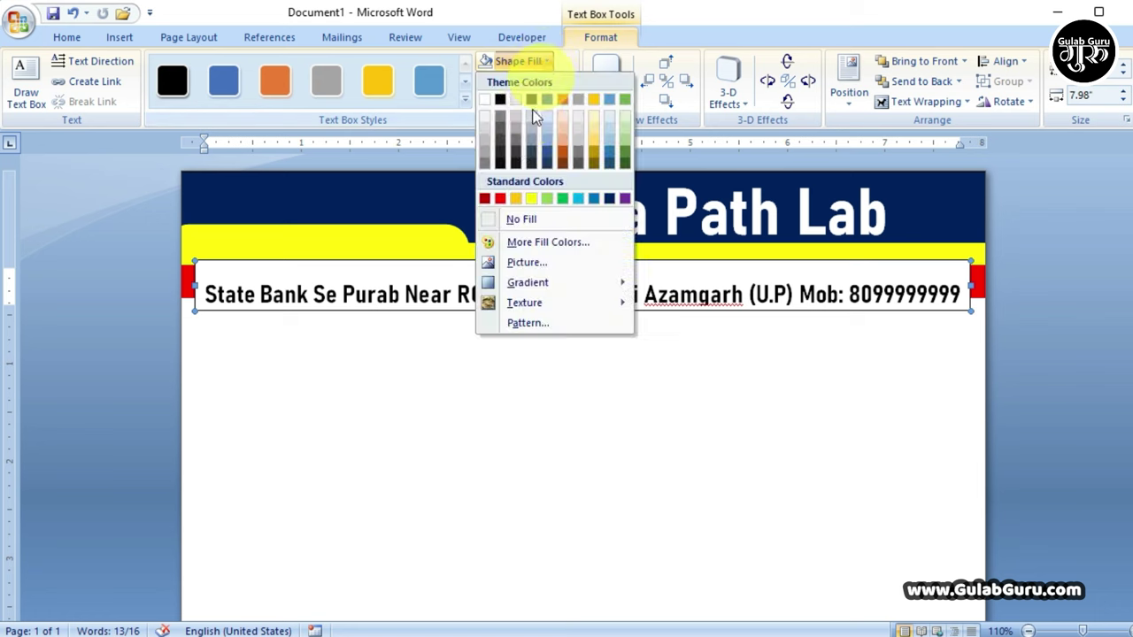
left_click(518, 222)
left_click(513, 238)
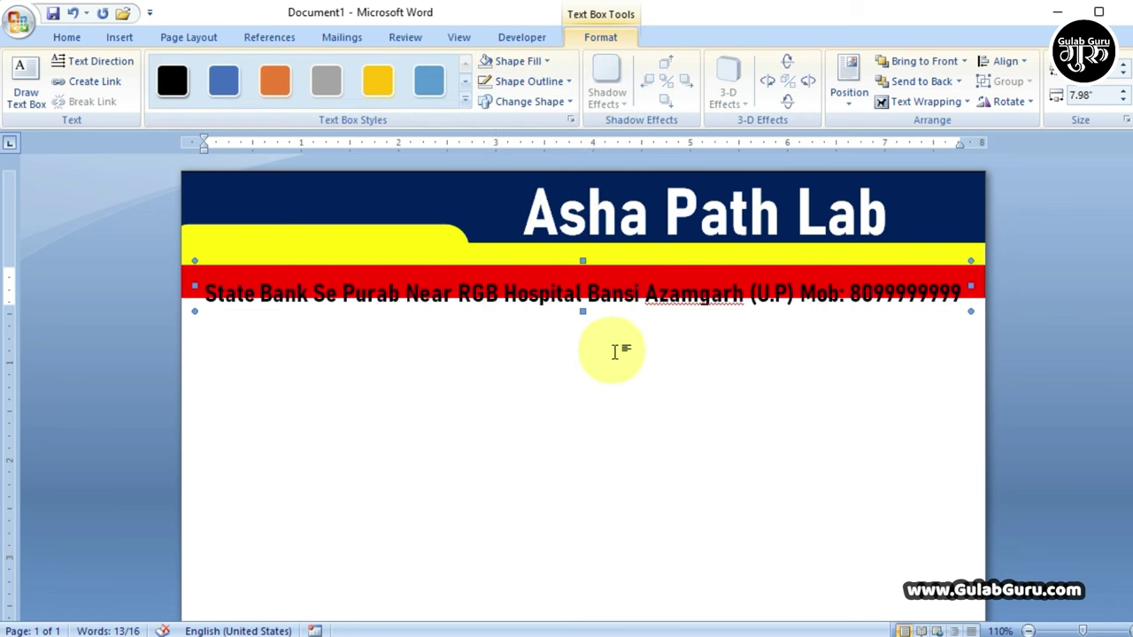
key("Up")
key("Up")
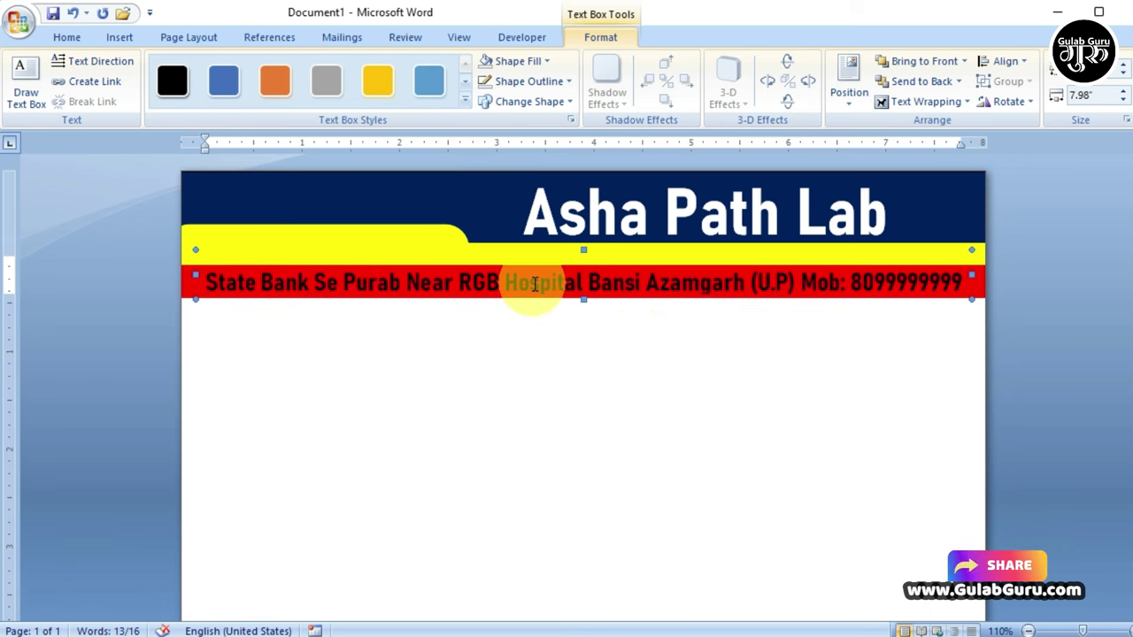
Make the address text white.
left_click(67, 38)
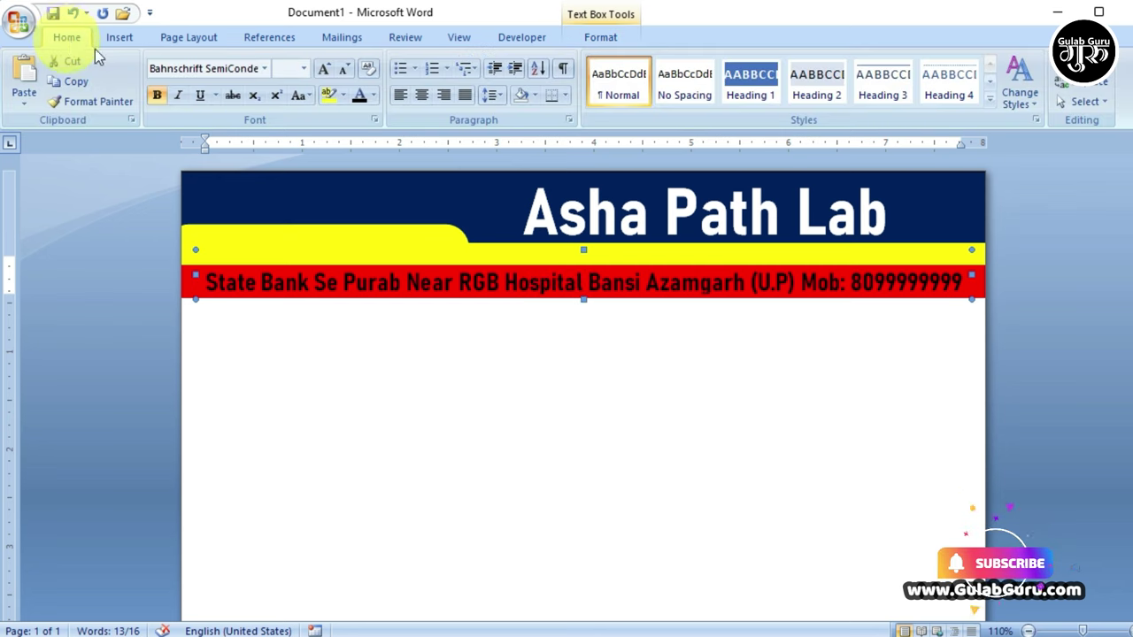
left_click(373, 96)
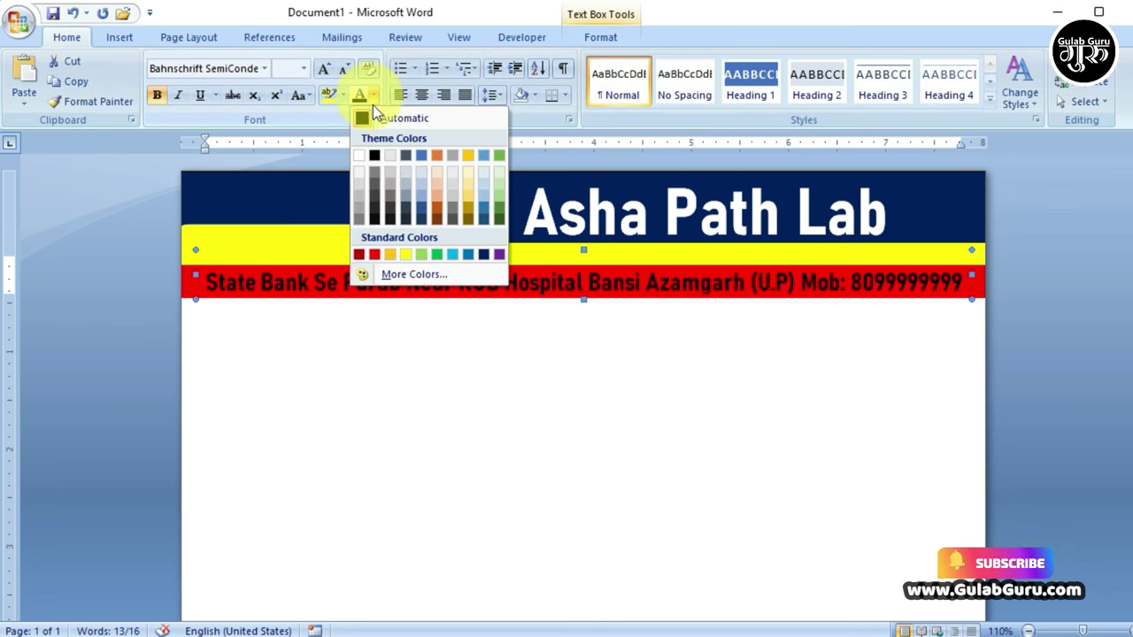
left_click(359, 155)
left_click(679, 439)
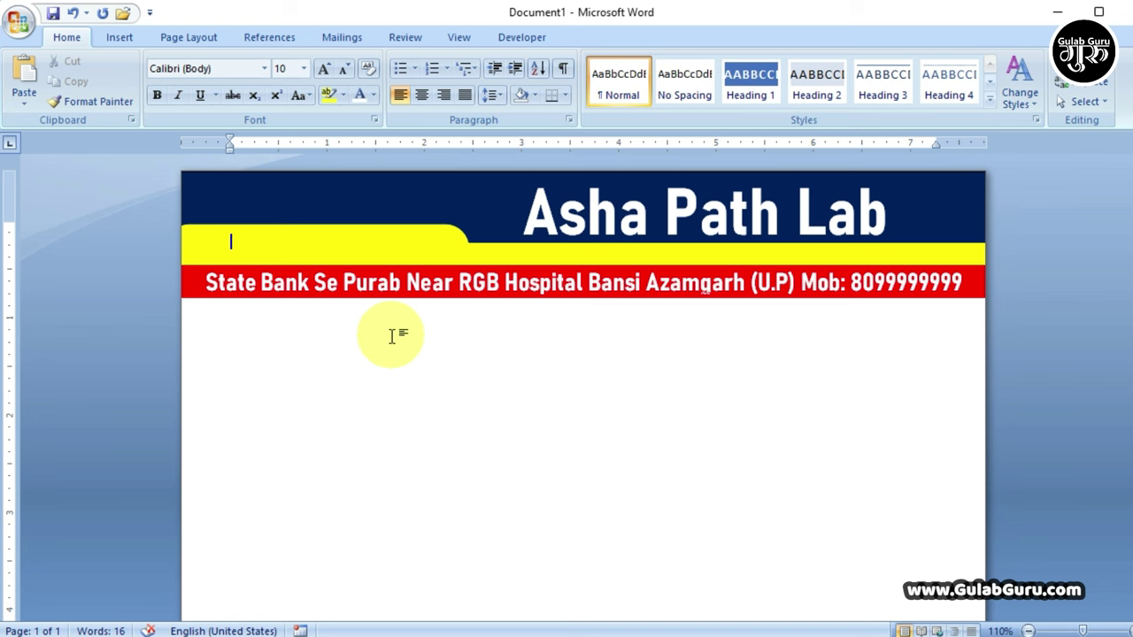
left_click(239, 204)
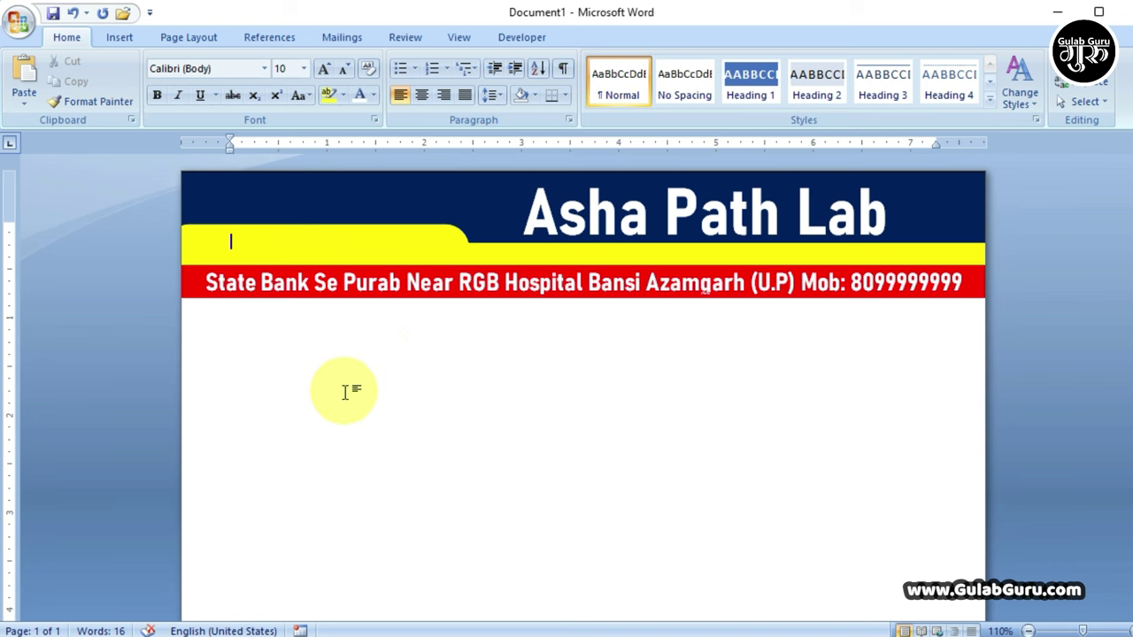
Draw an oval about 0.86" across and position it at the header's top-left over the navy and yellow bands.
left_click(124, 42)
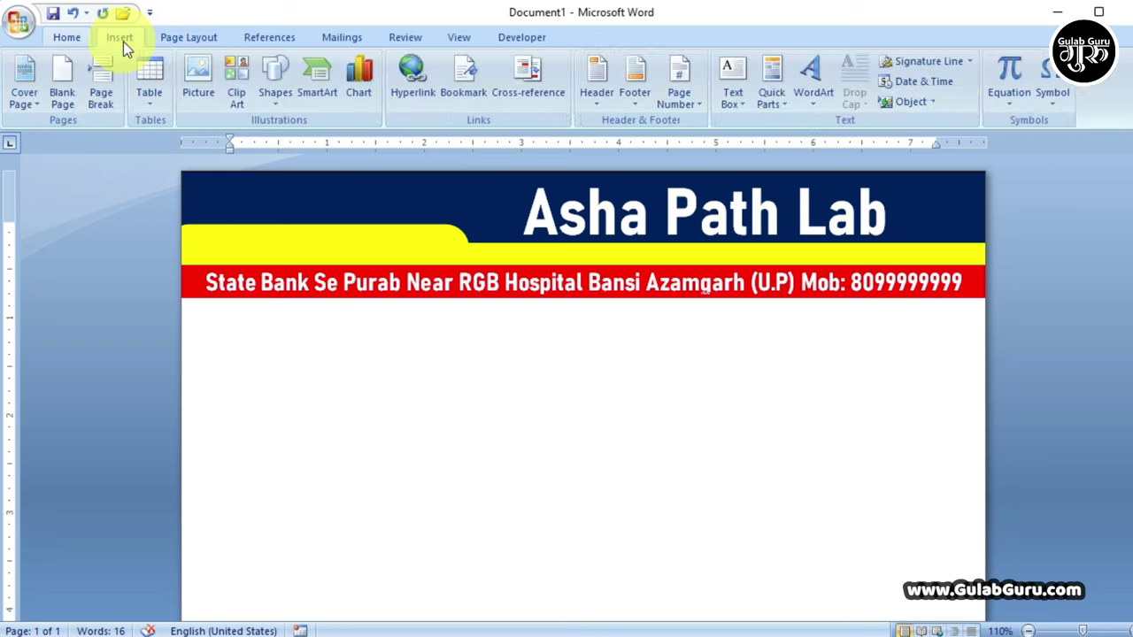
left_click(274, 105)
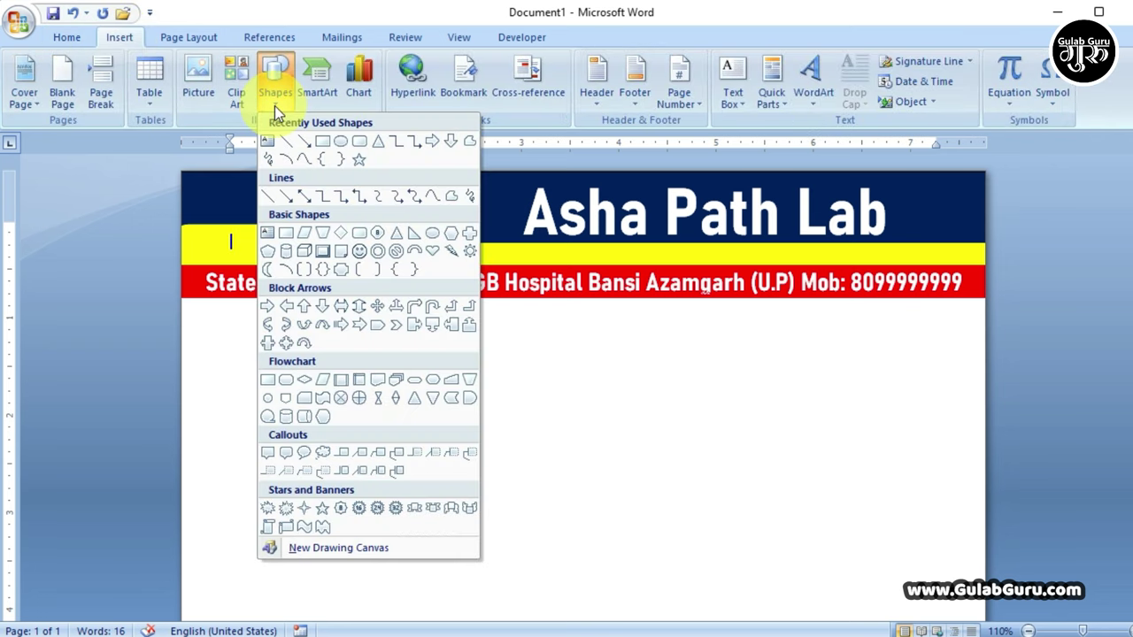
left_click(343, 147)
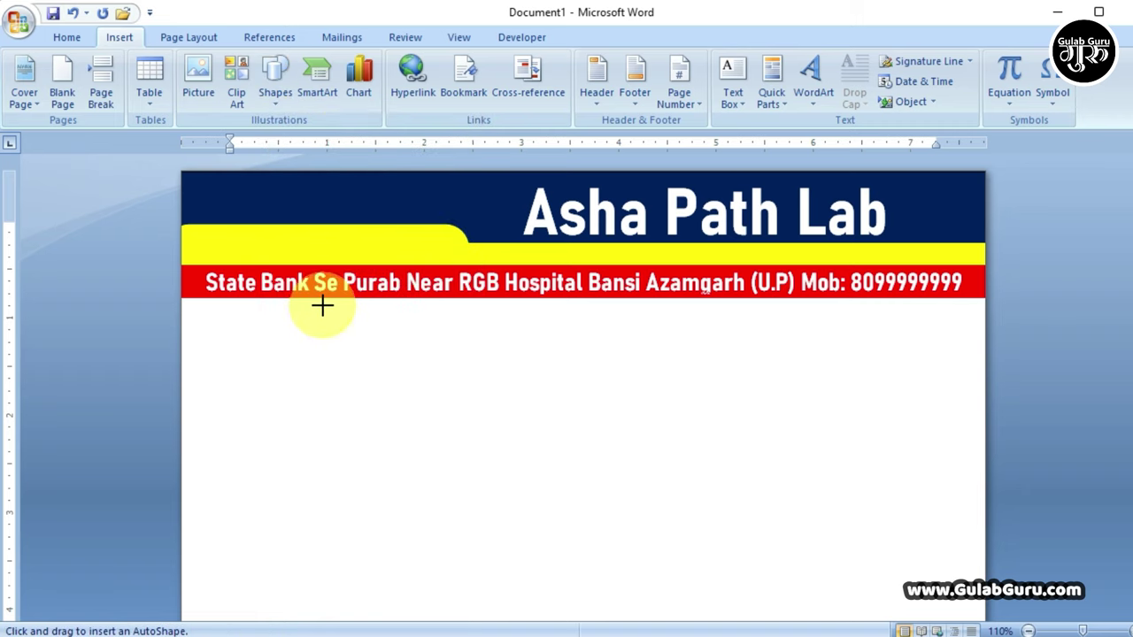
left_click_drag(321, 305, 397, 380)
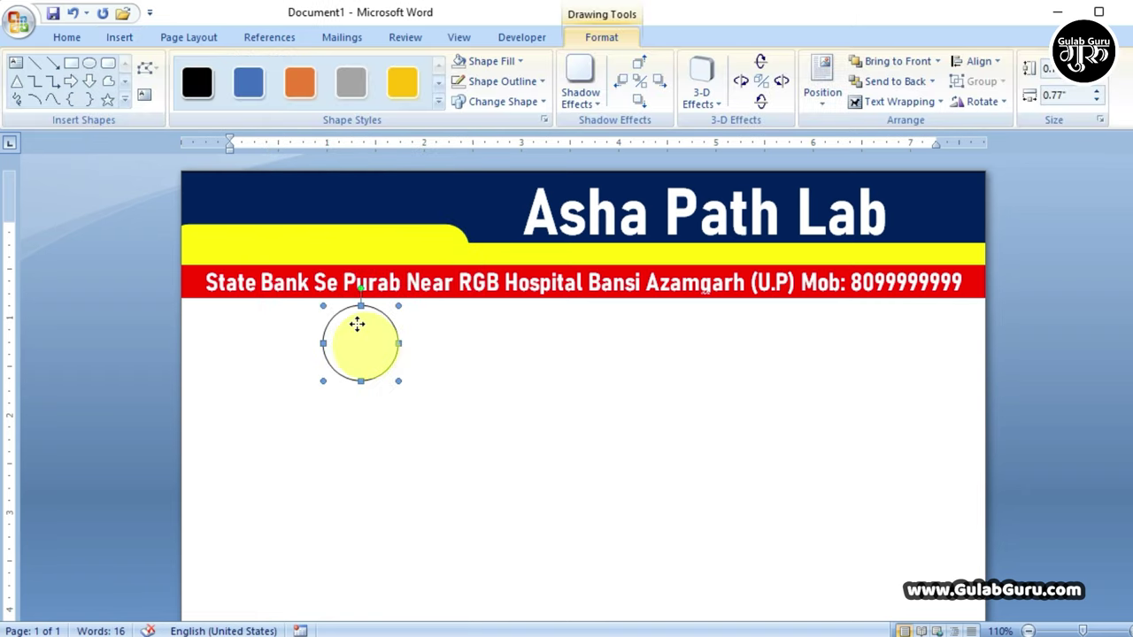
left_click_drag(364, 344, 249, 224)
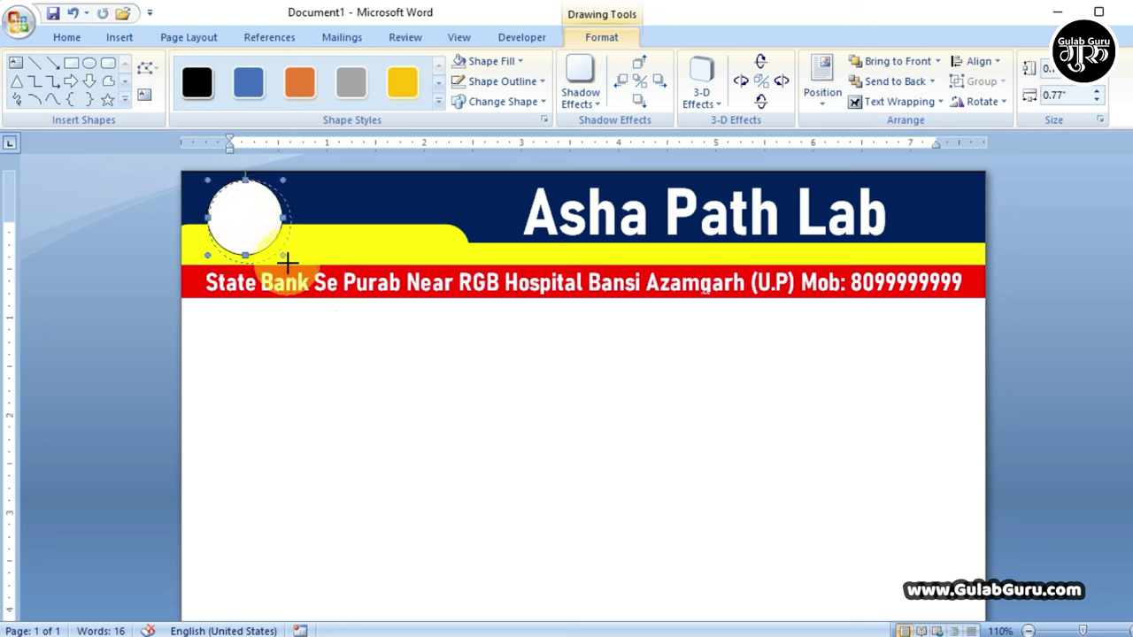
left_click_drag(287, 262, 291, 264)
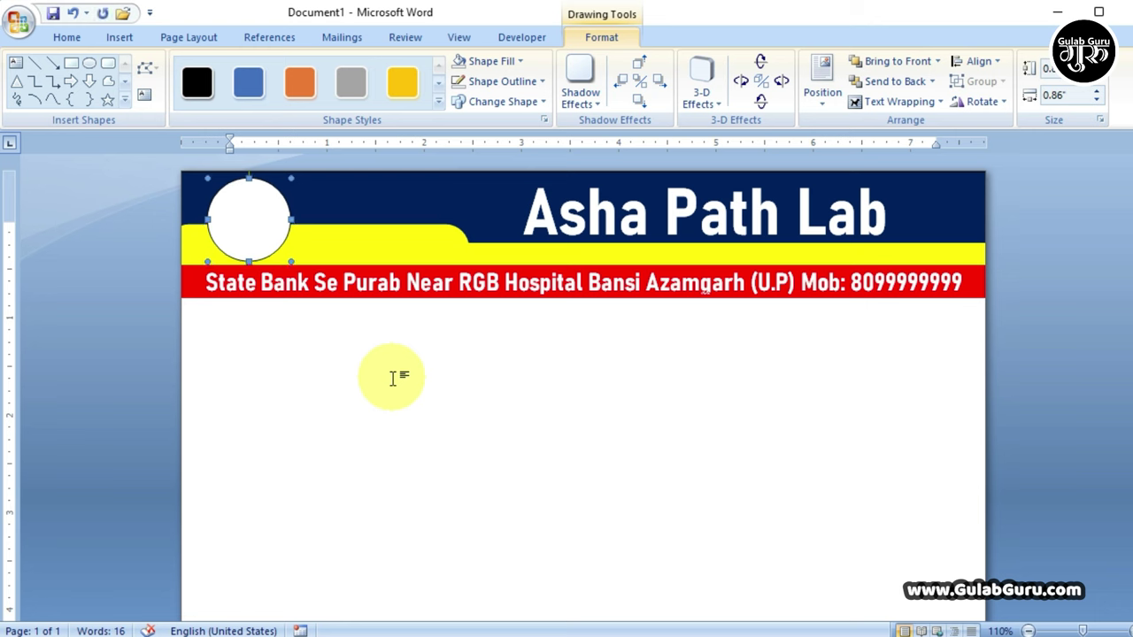
key("Left")
key("Up")
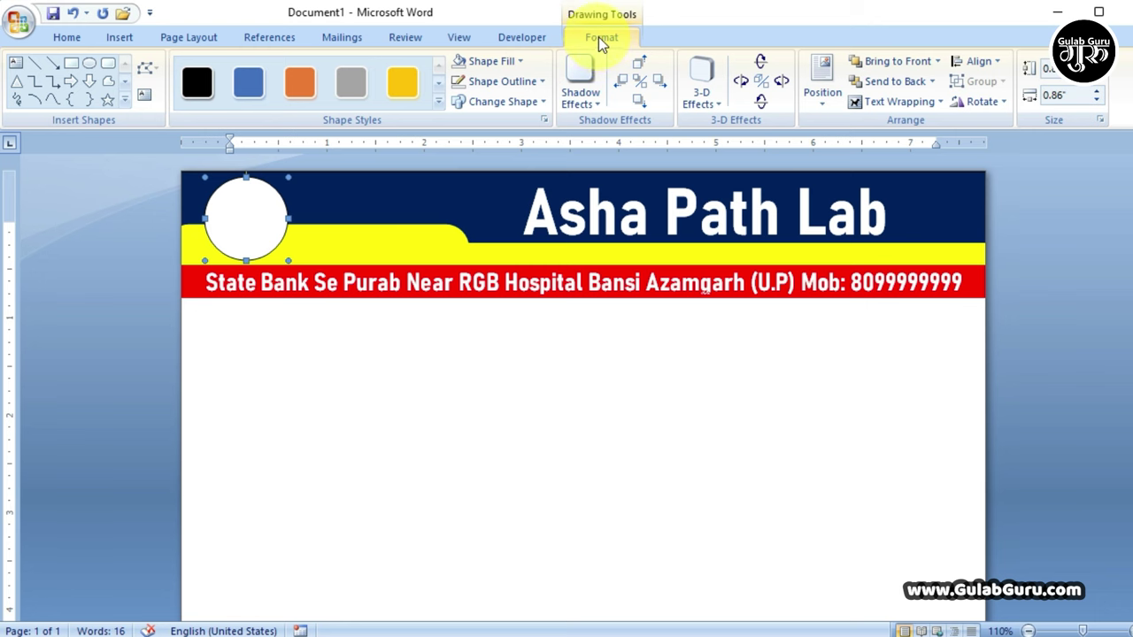
left_click(520, 61)
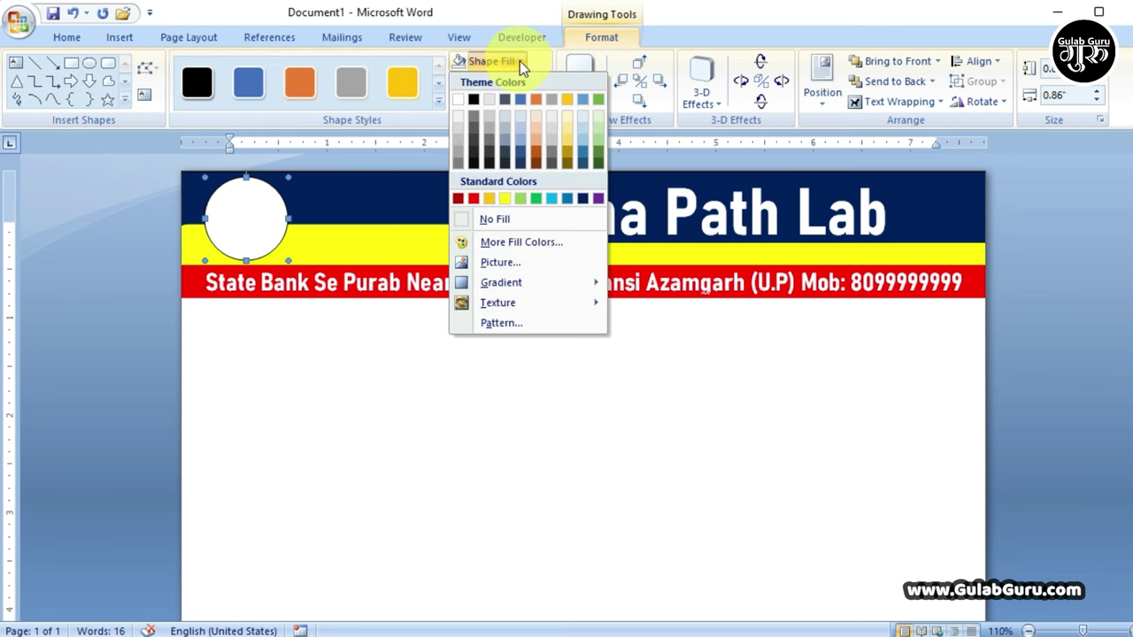
Fill the circle with the hero-img photo from the Downloads folder.
left_click(499, 264)
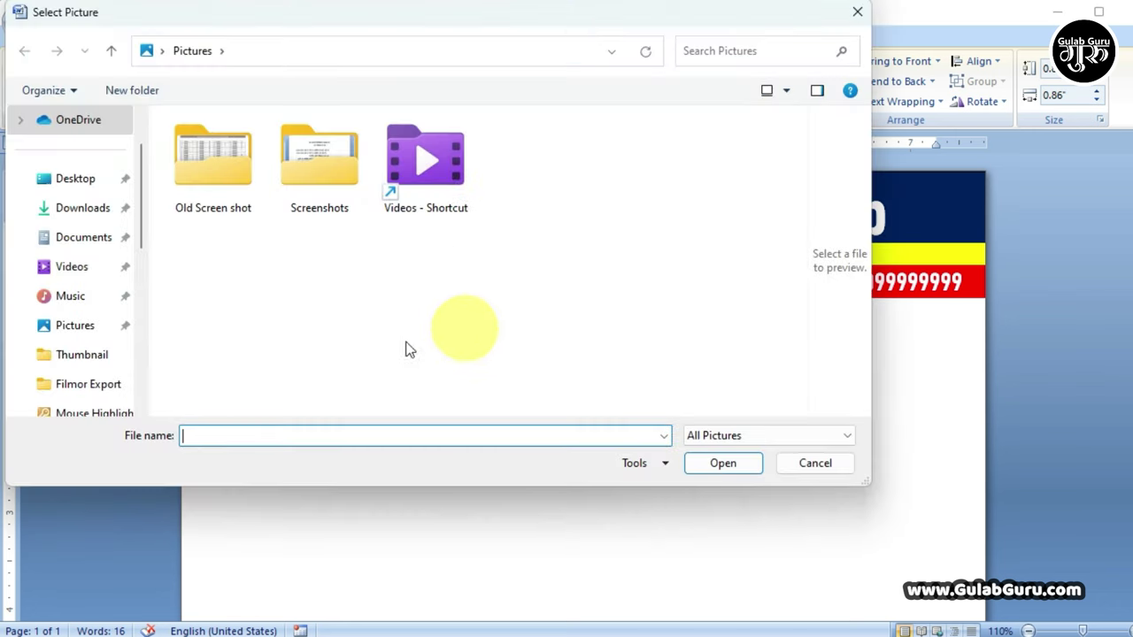
left_click(93, 210)
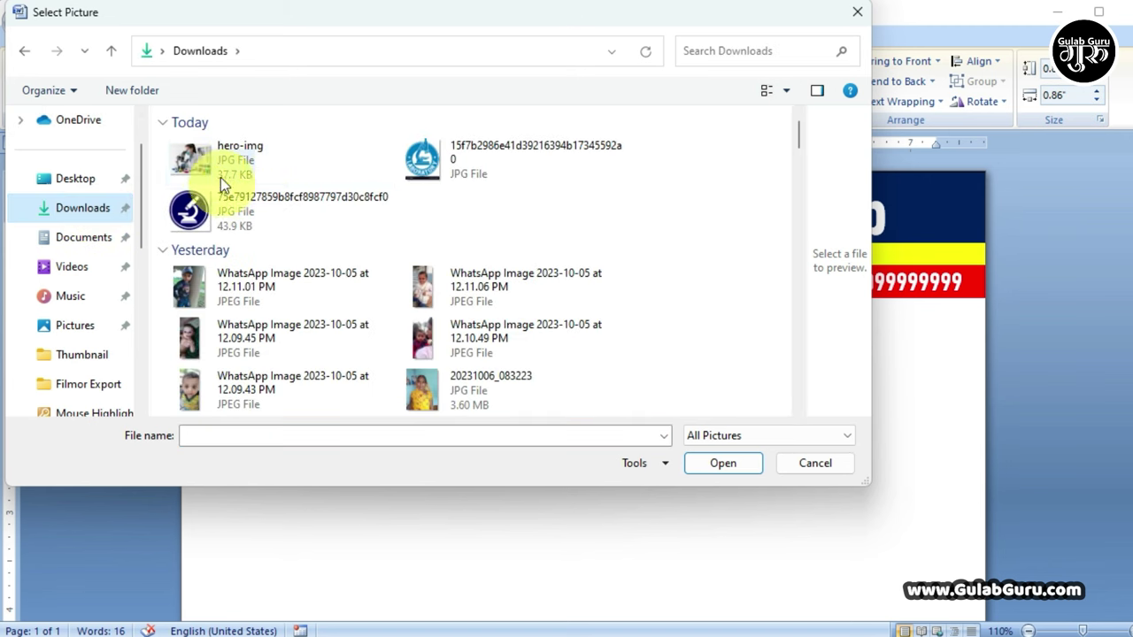
left_click(188, 156)
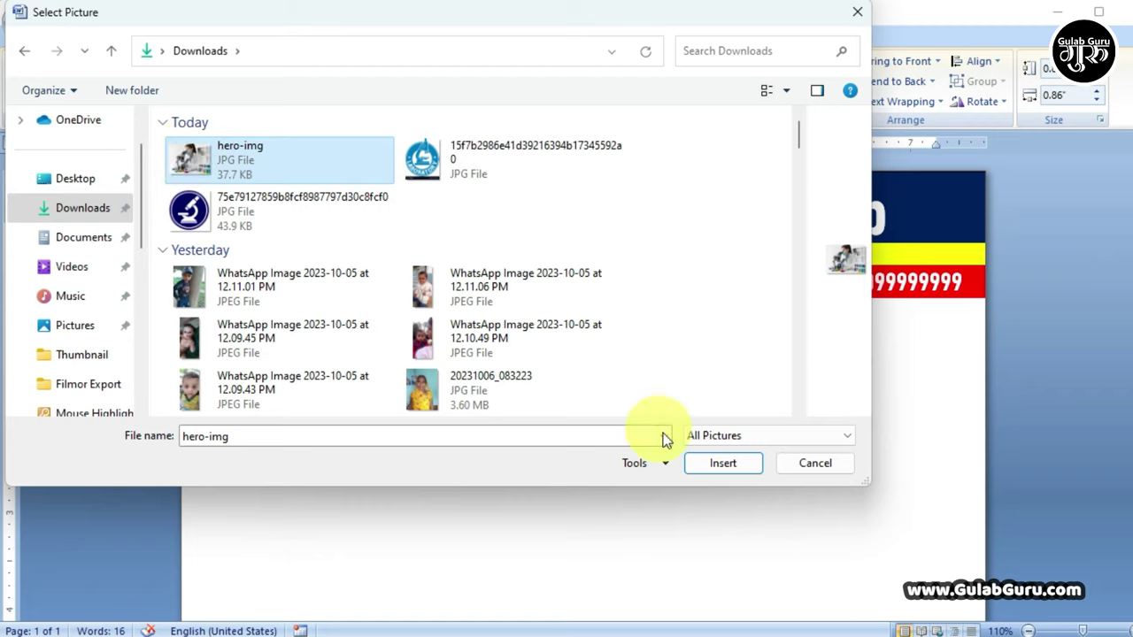
left_click(723, 463)
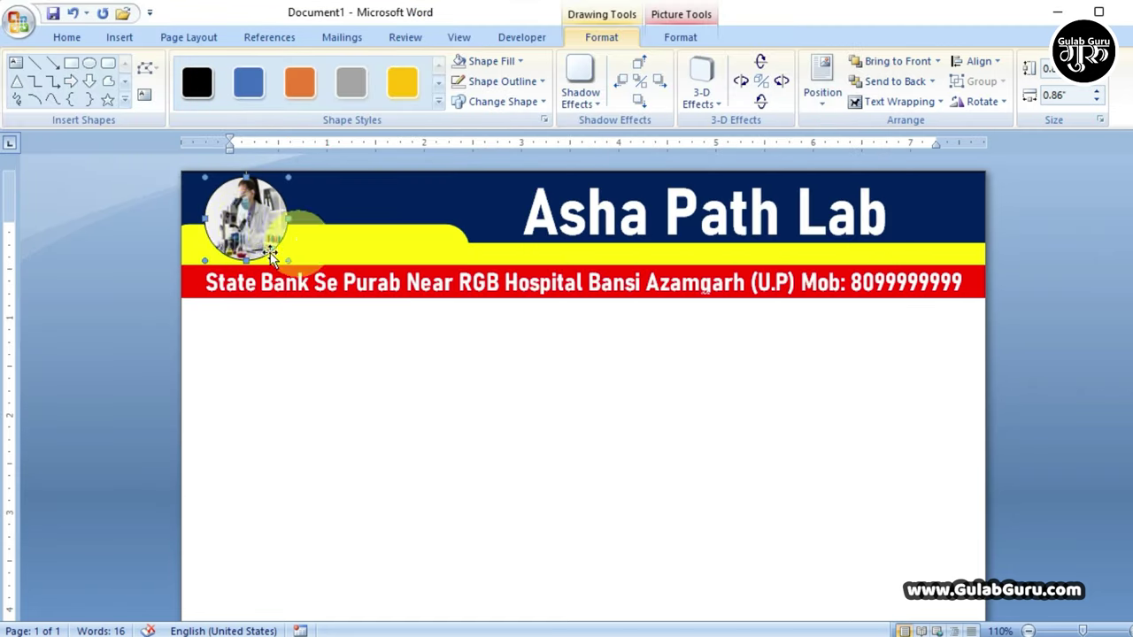
Give the photo circle a white 3 pt outline.
left_click(541, 82)
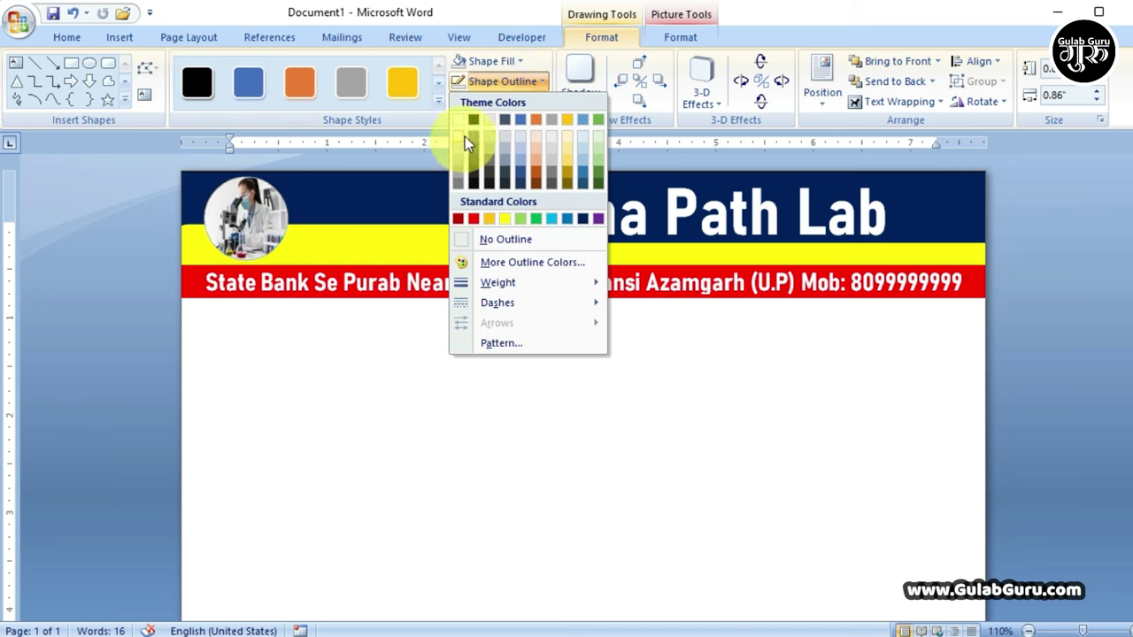
left_click(457, 120)
left_click(518, 82)
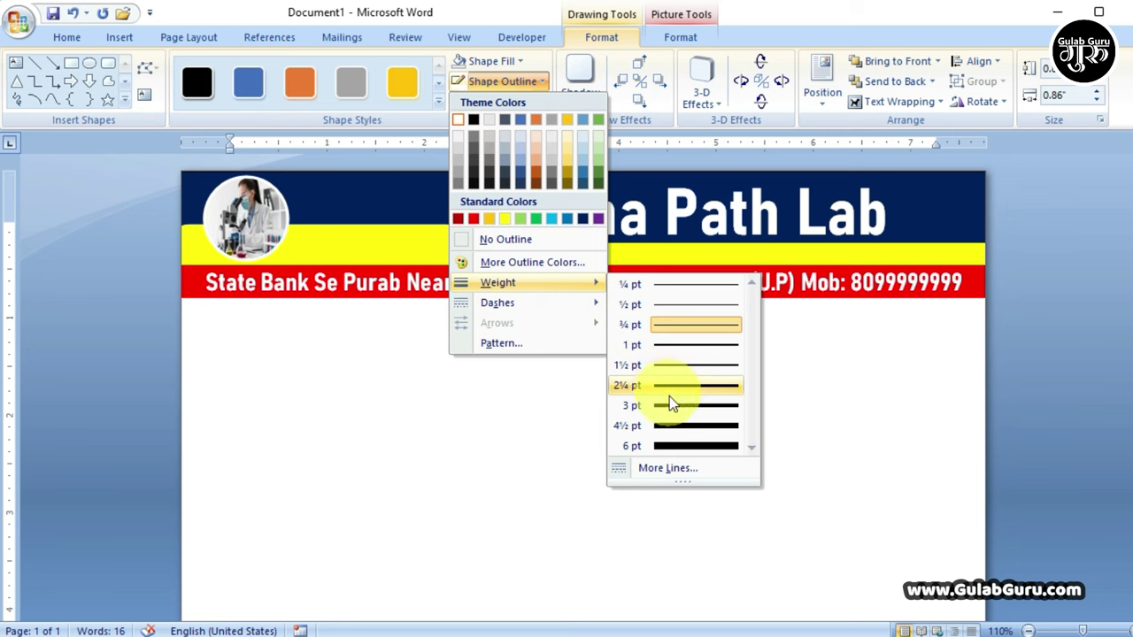
left_click(670, 407)
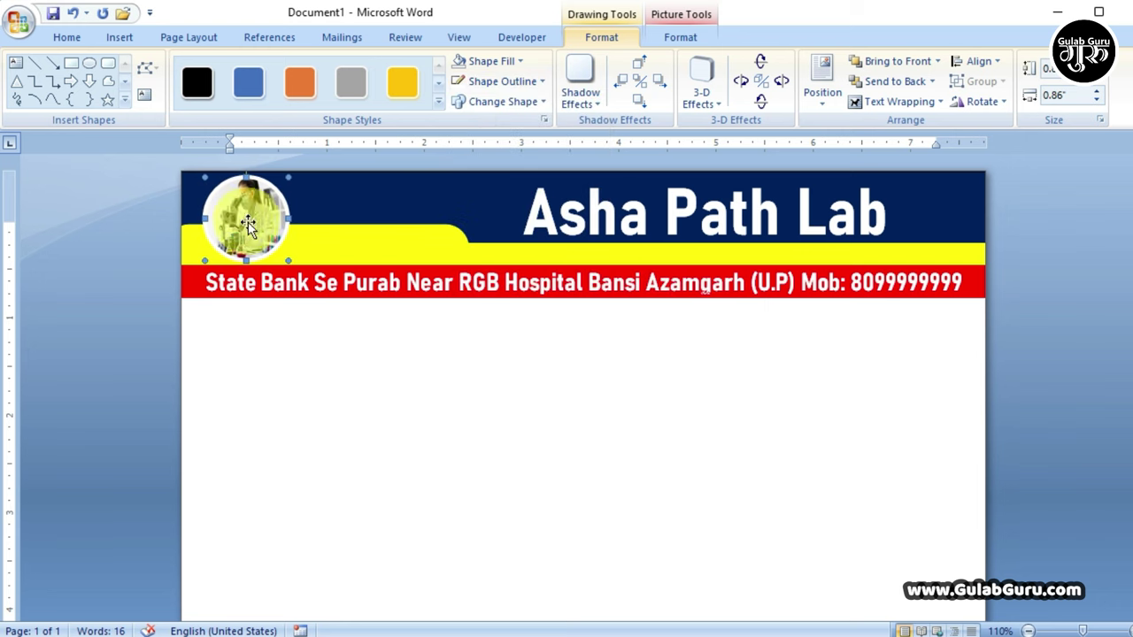
Ctrl-drag a copy of the photo circle to its right, undoing an extra third copy.
left_click_drag(251, 222, 345, 224)
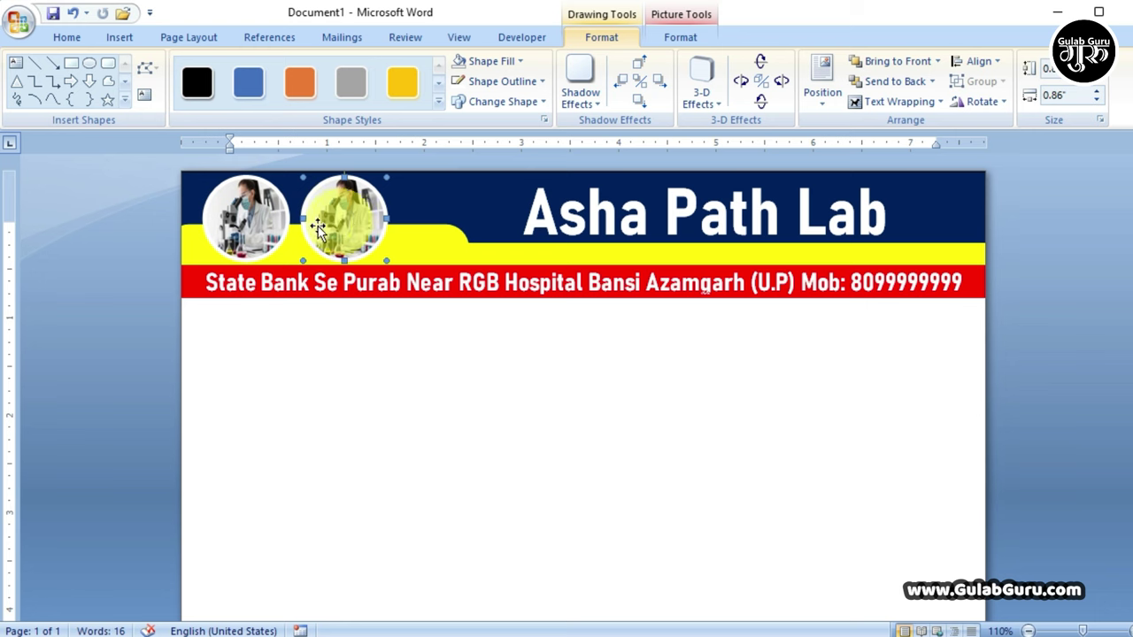
left_click(252, 223)
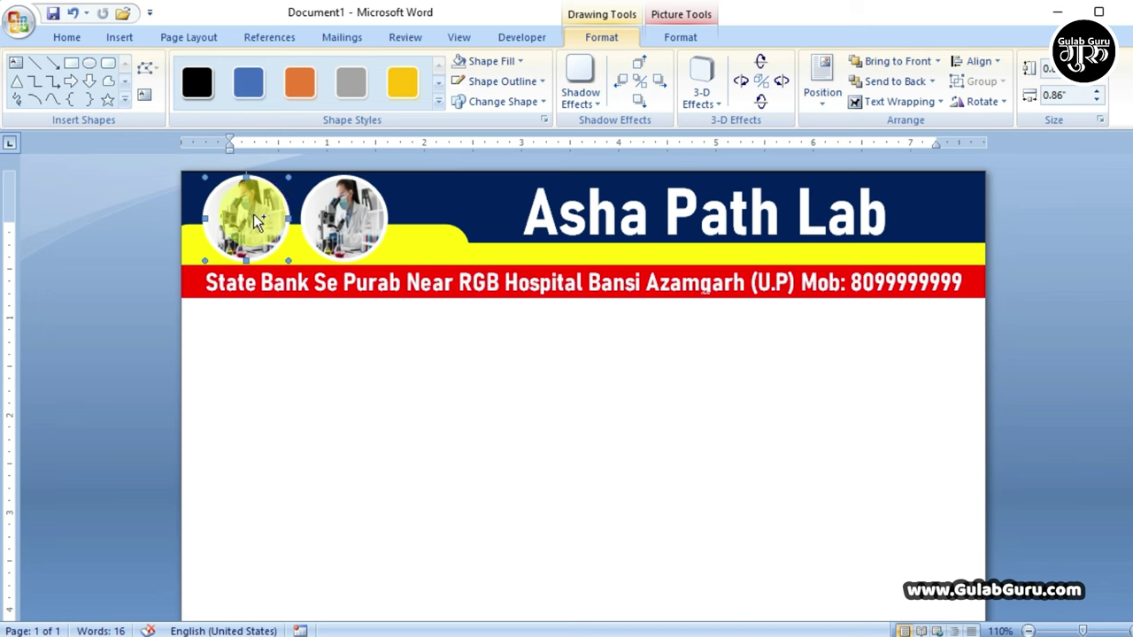
left_click_drag(255, 216, 450, 227)
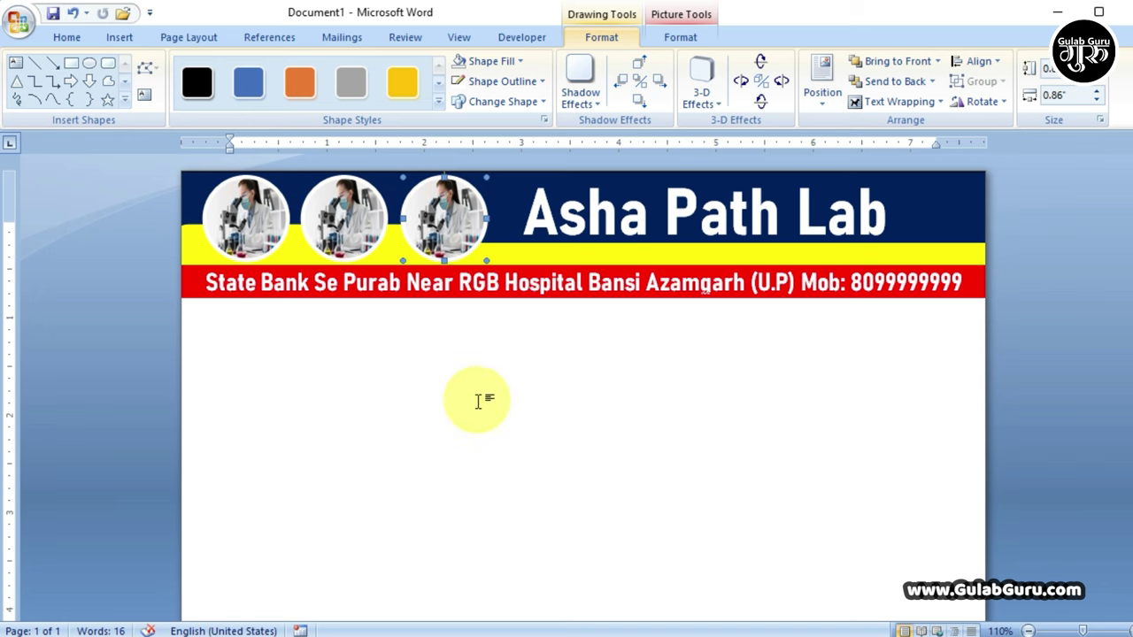
key("ctrl+z")
left_click(359, 228)
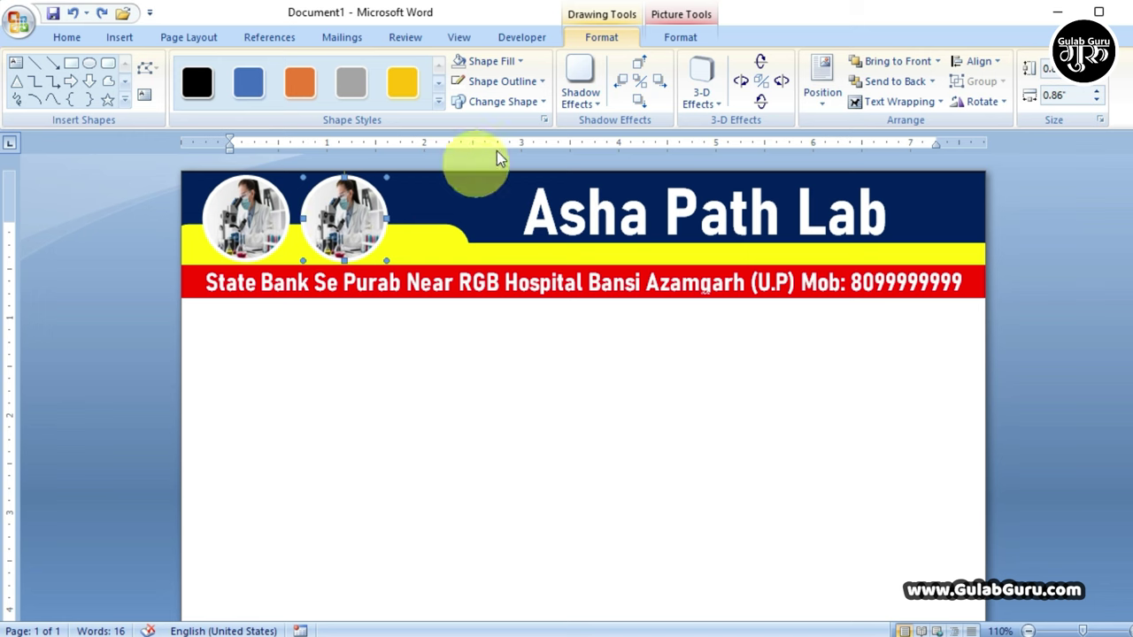
Replace the second circle's picture fill with the microscope logo image.
left_click(518, 62)
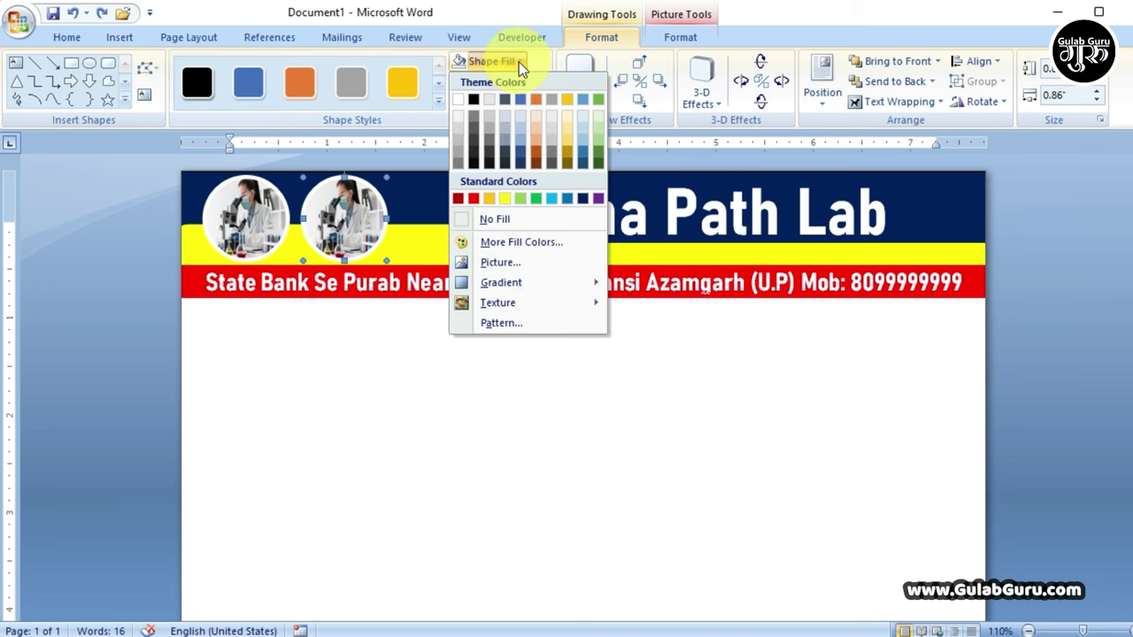
left_click(501, 263)
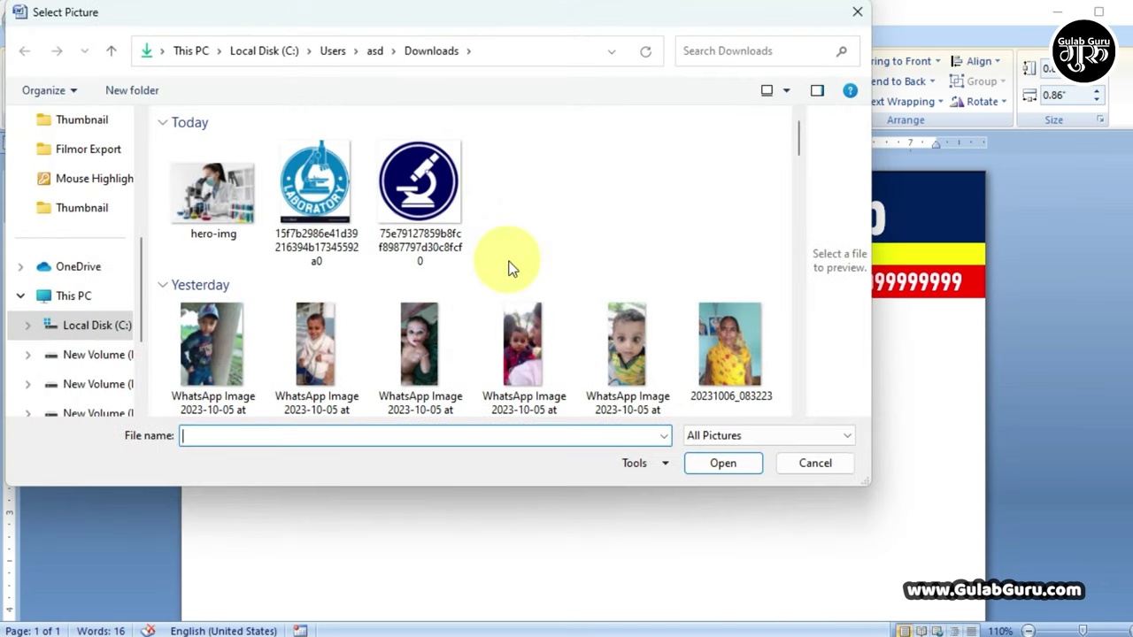
left_click(418, 186)
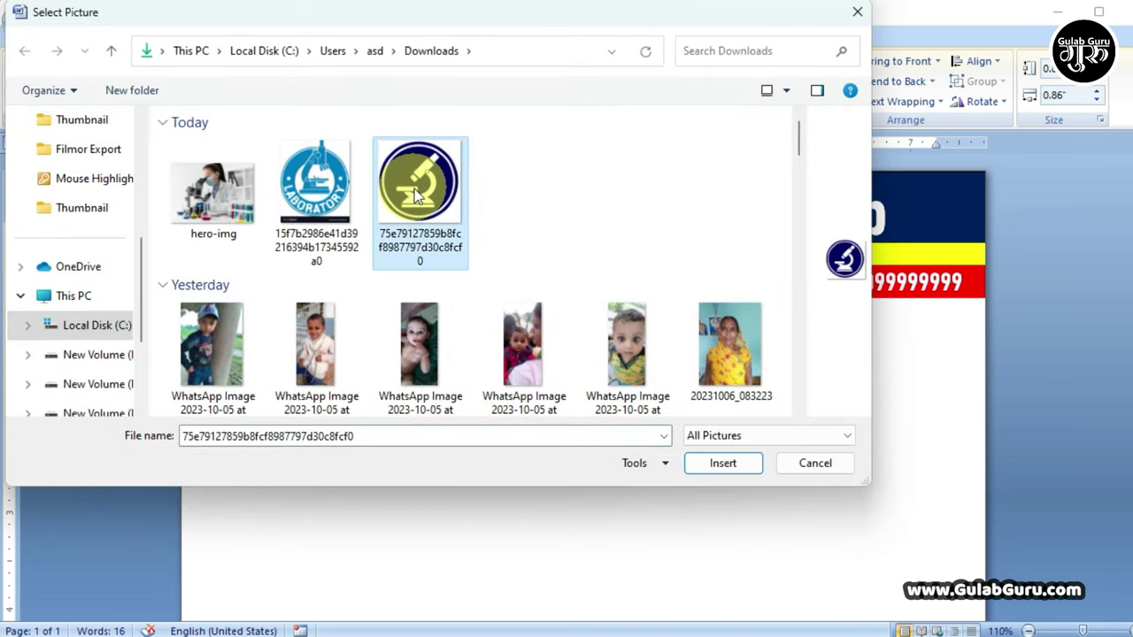
left_click(722, 463)
left_click(442, 392)
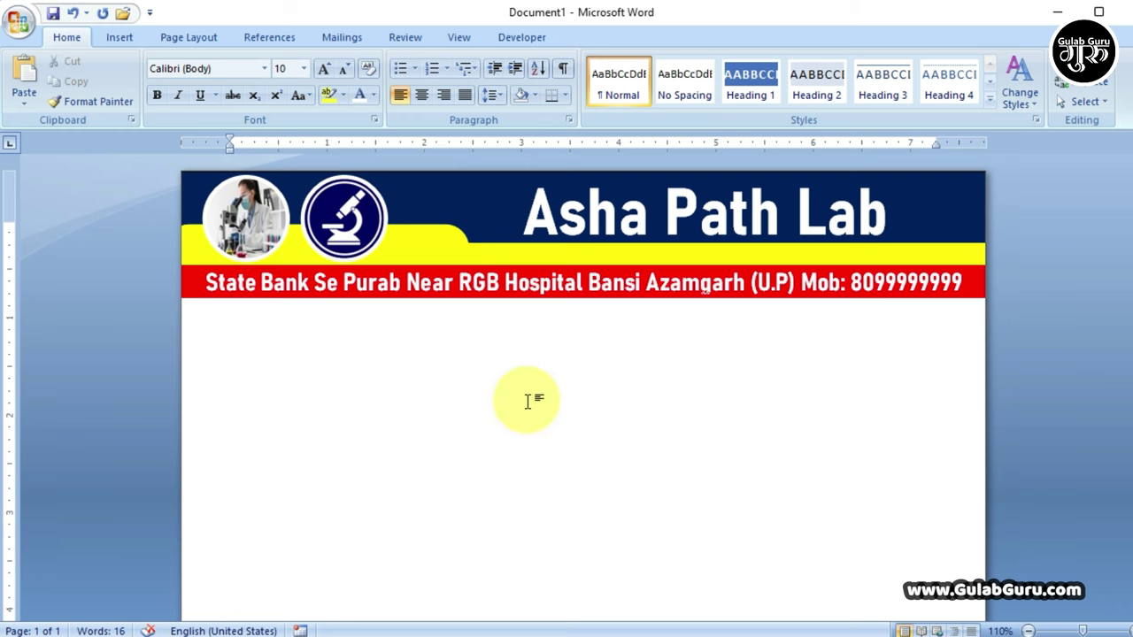
Type 'Pt. Name :' with the patient's name, then tab right and type 'Age / Sex : 25 / Male'.
left_click(232, 334)
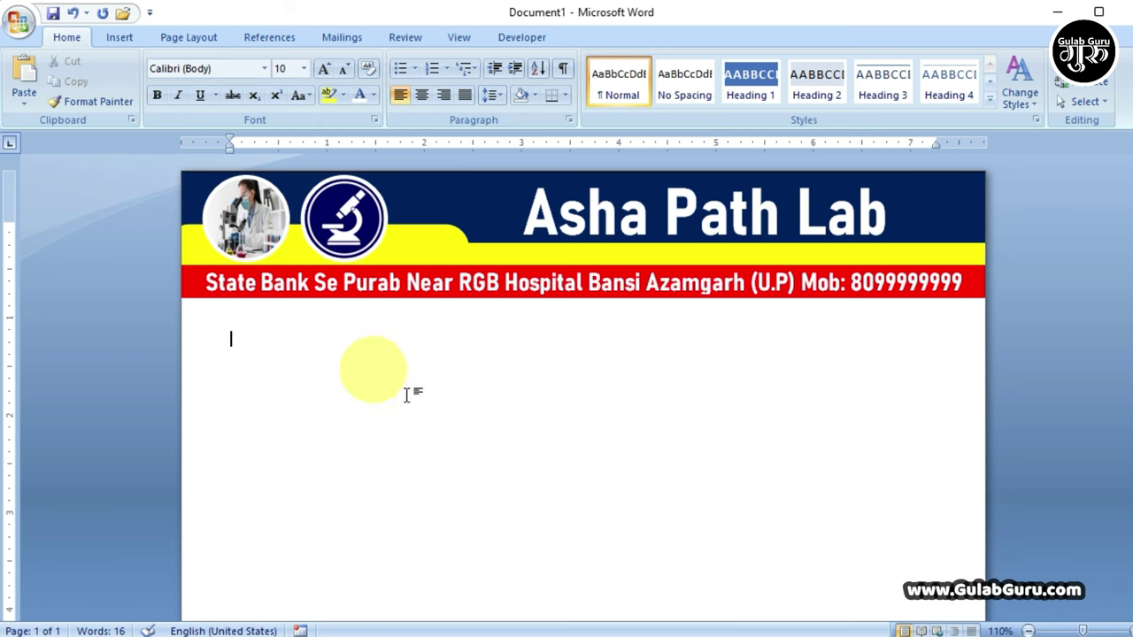
type("p")
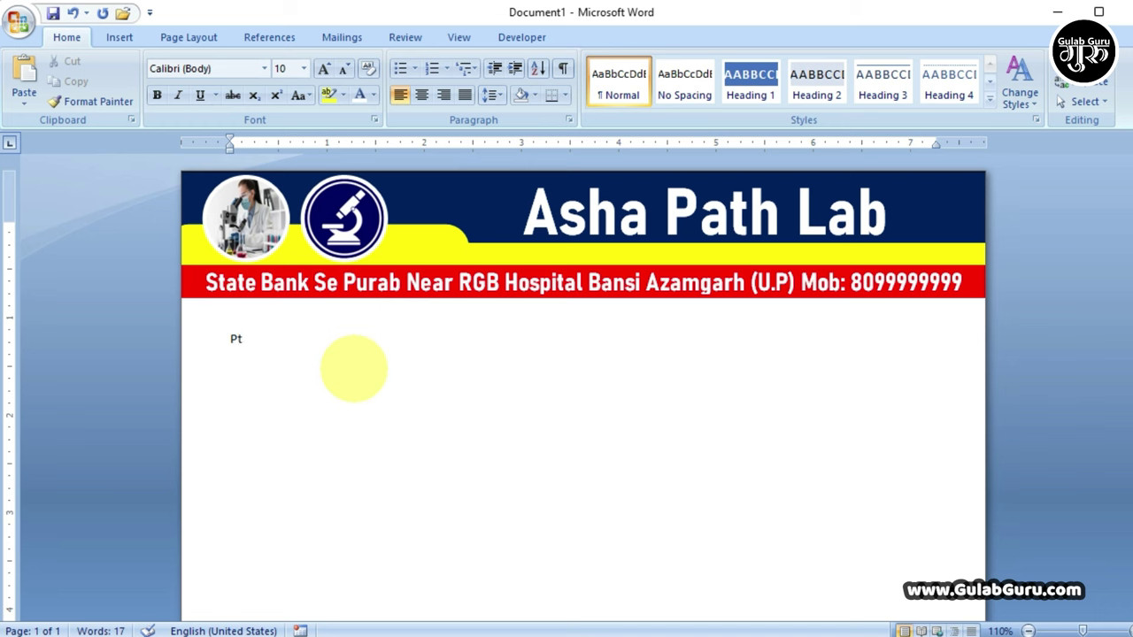
type(".")
scroll(355, 370, "up", 2, "ctrl")
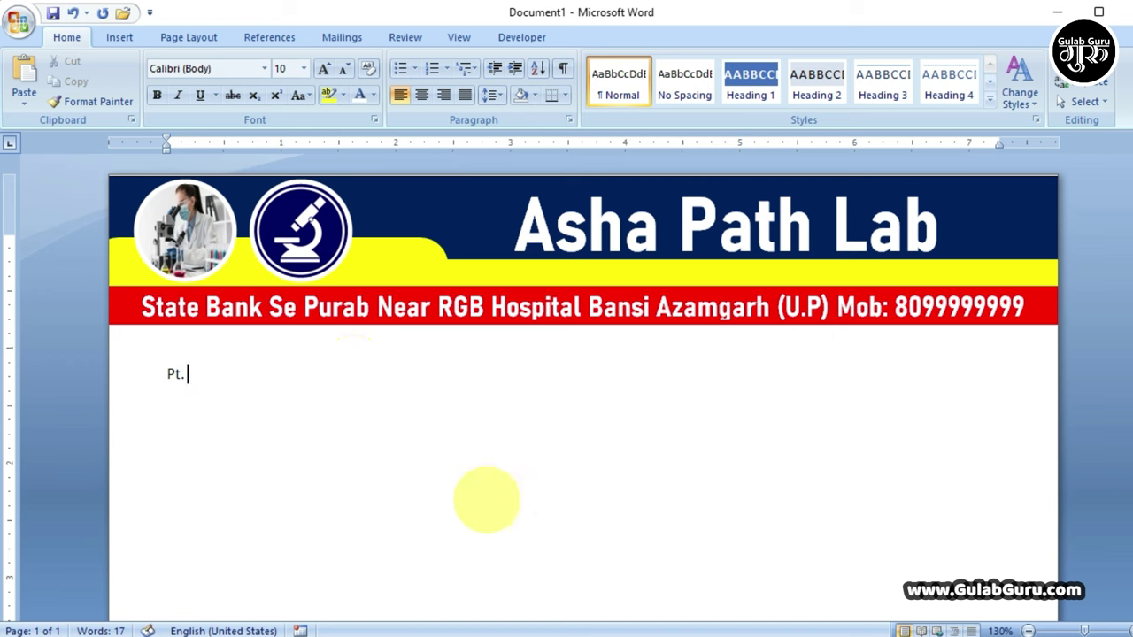
type("Name :")
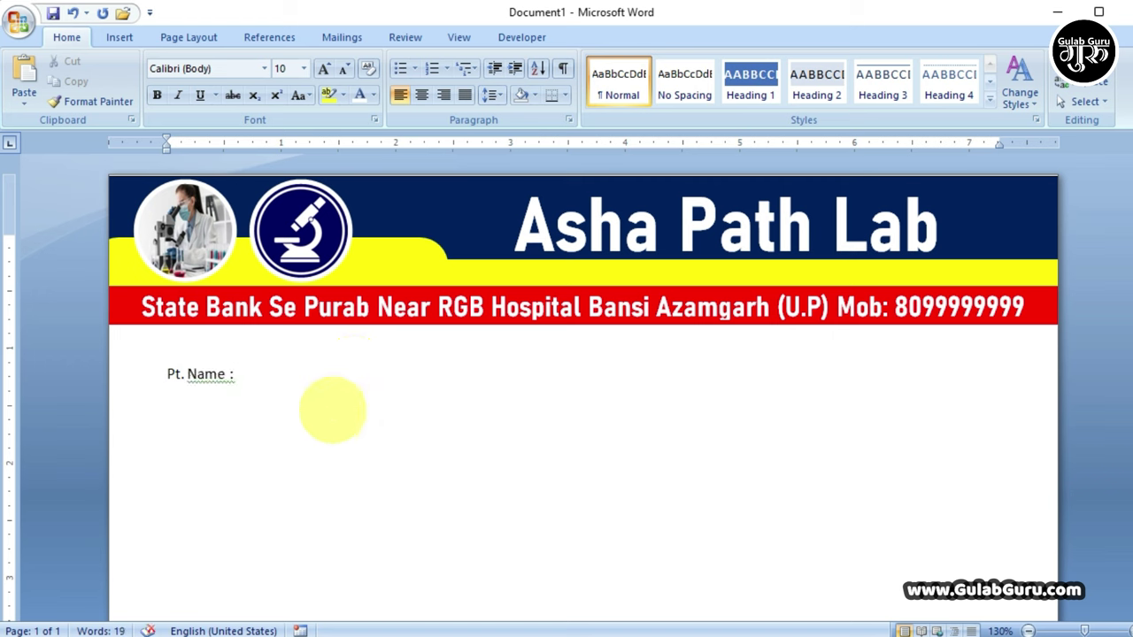
type(" M")
type("r")
type(" Shankar")
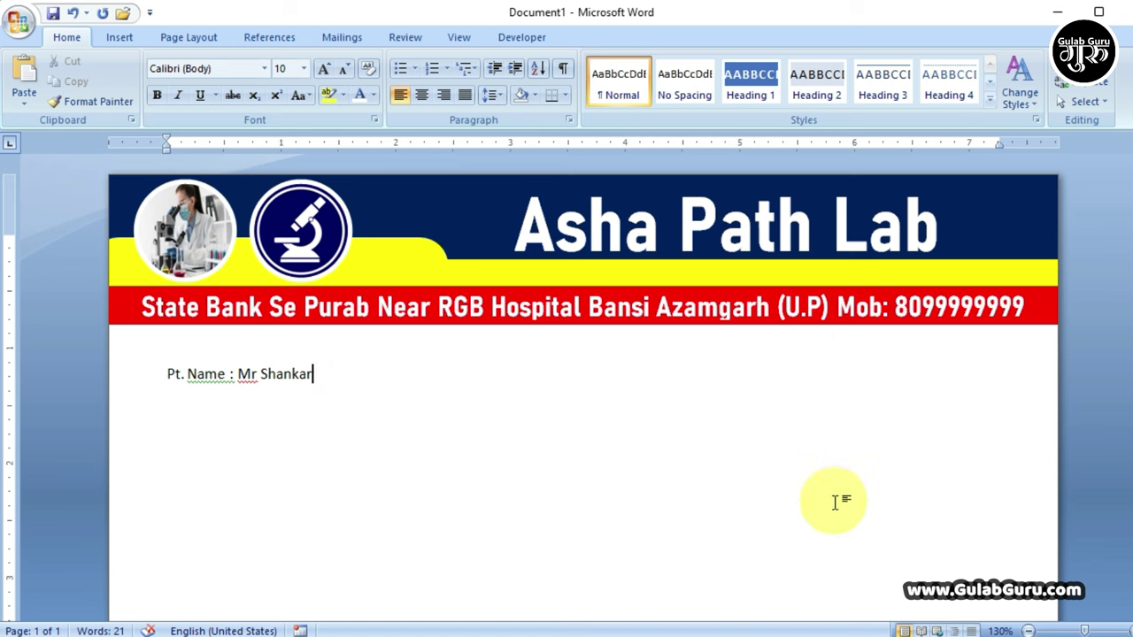
key("Return")
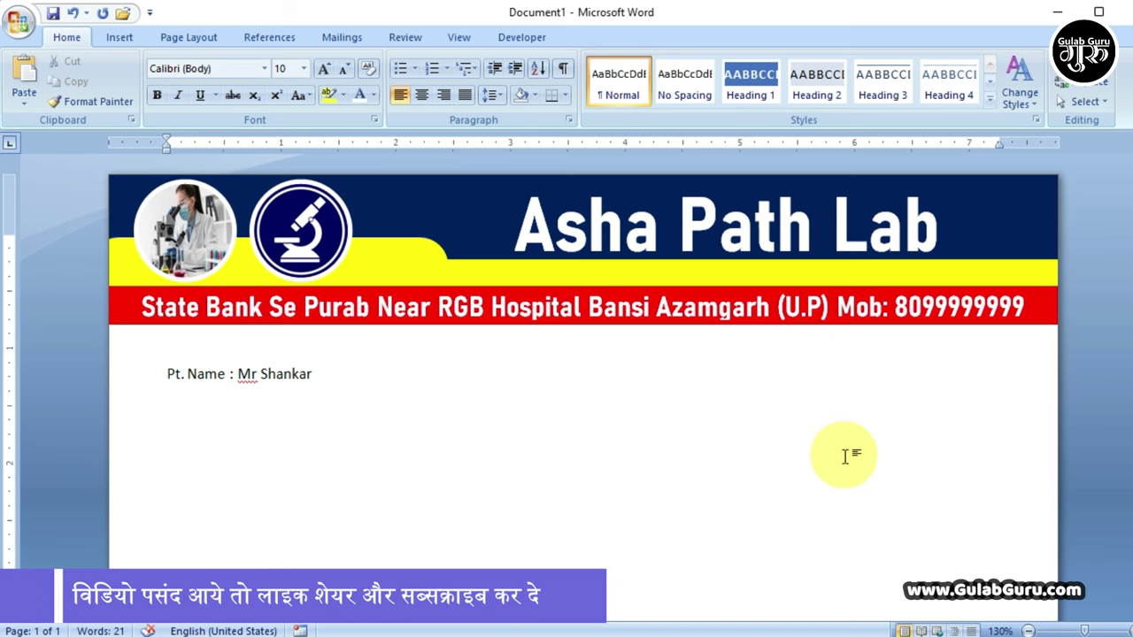
key("Tab")
key("Tab")
key("Tab")
type("A")
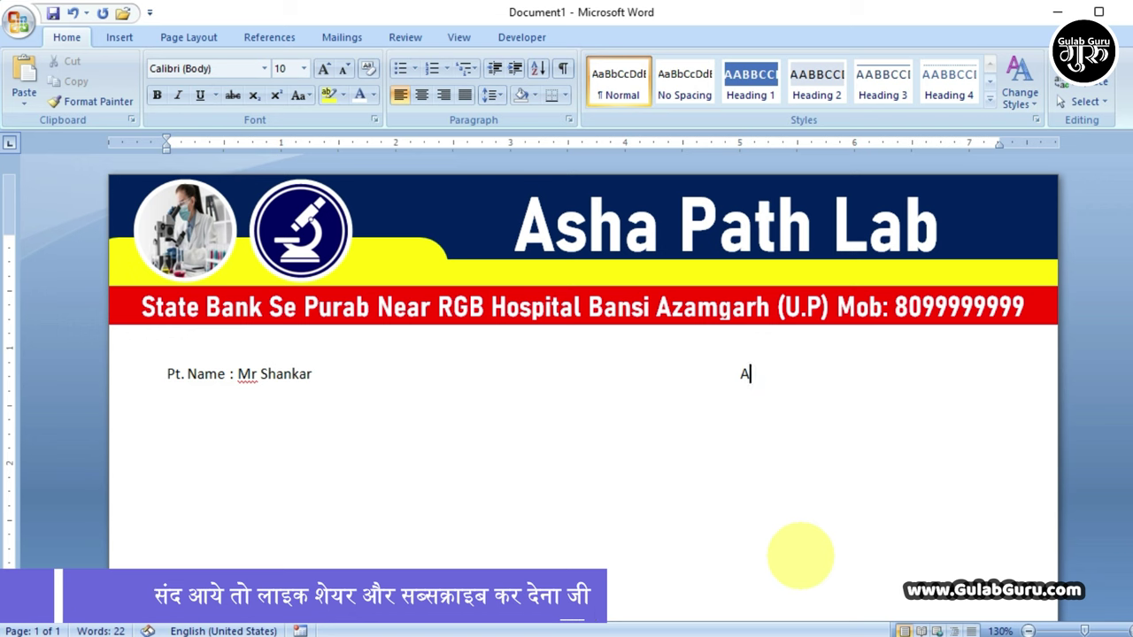
type("ge")
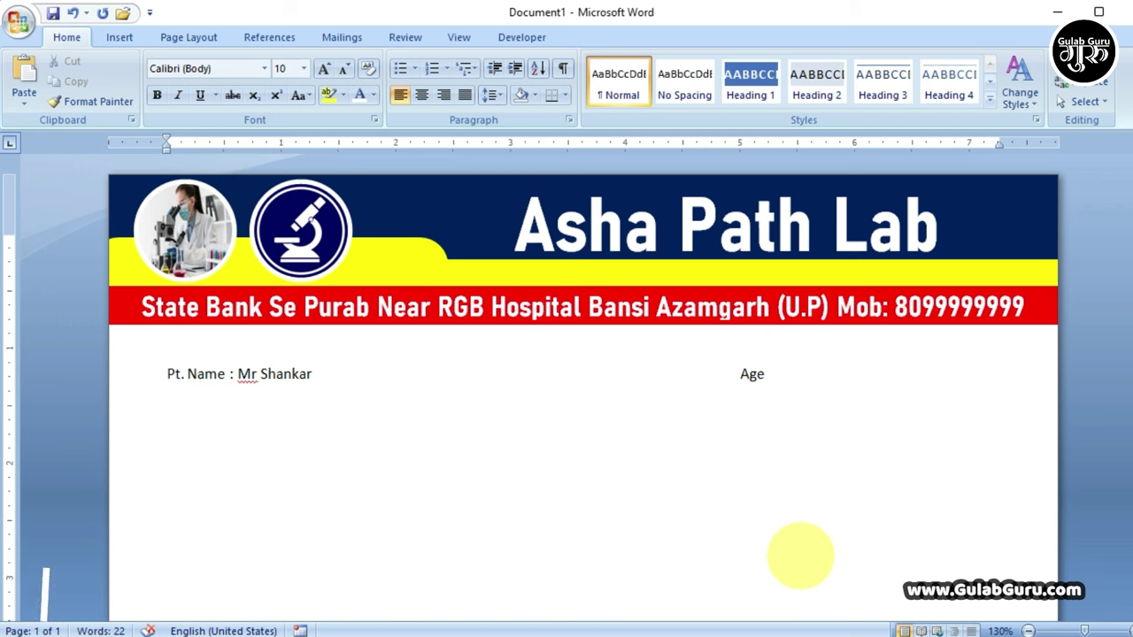
type(" / S")
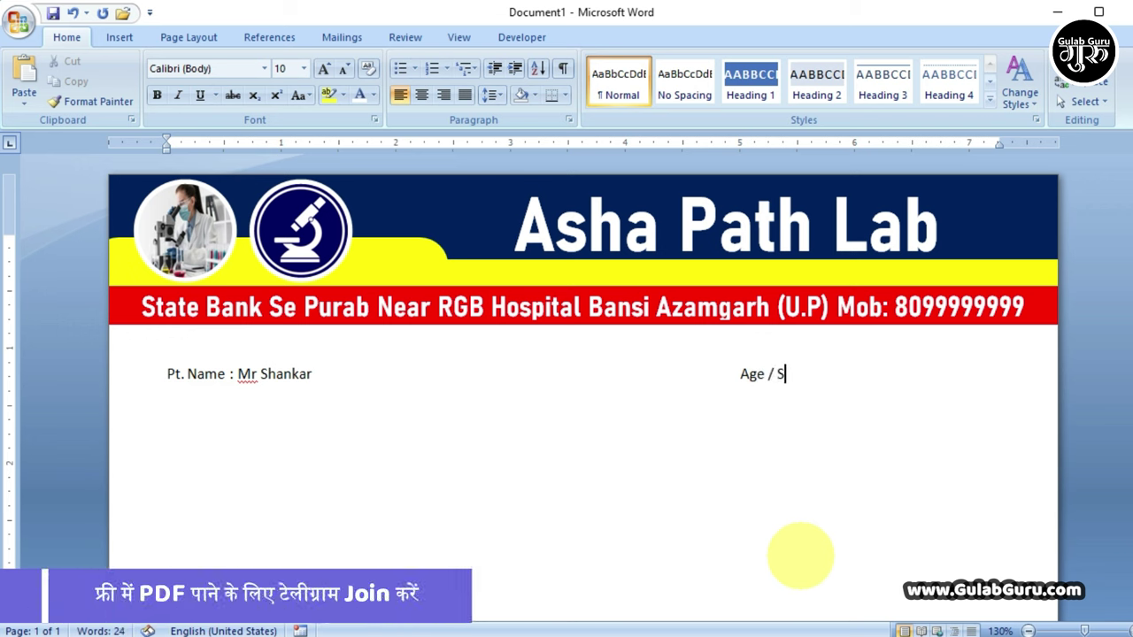
type("ex ")
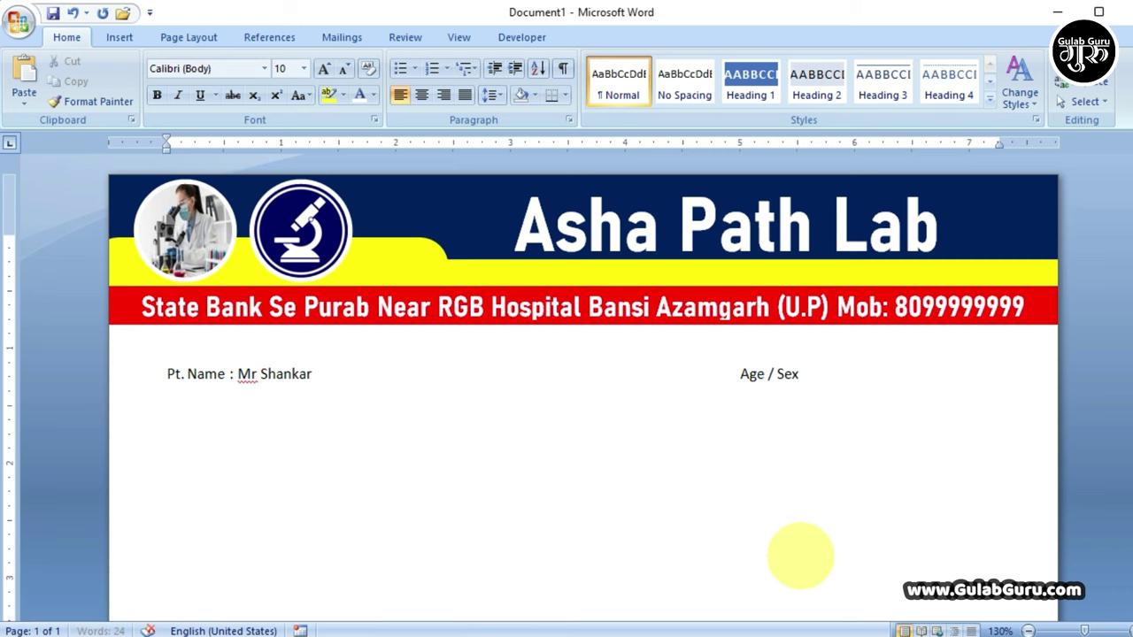
type(":")
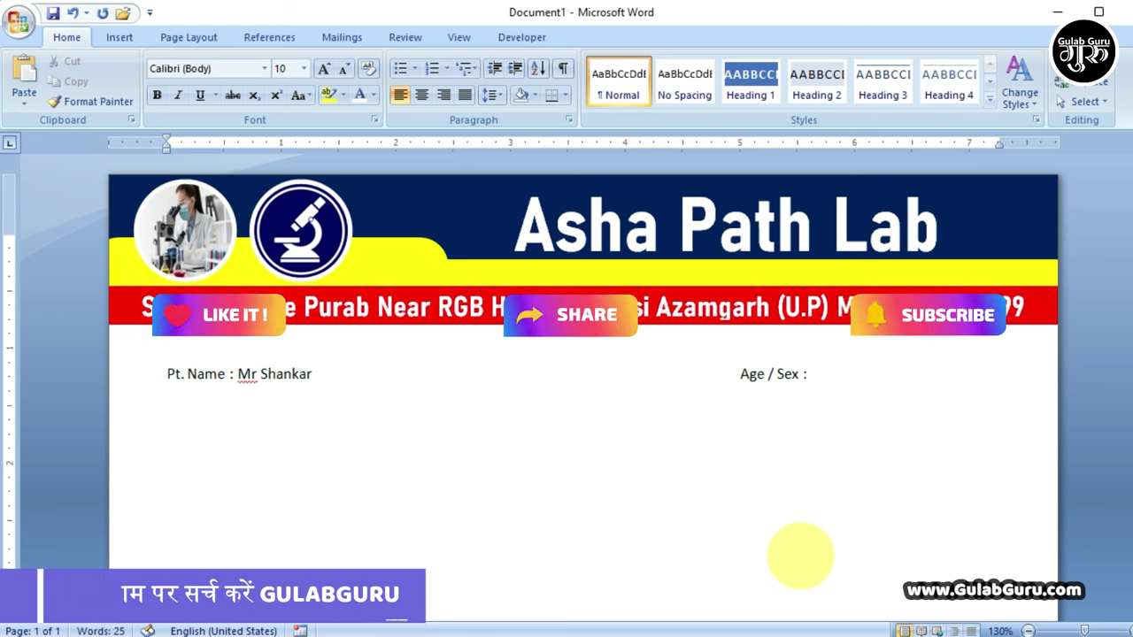
type(" 25")
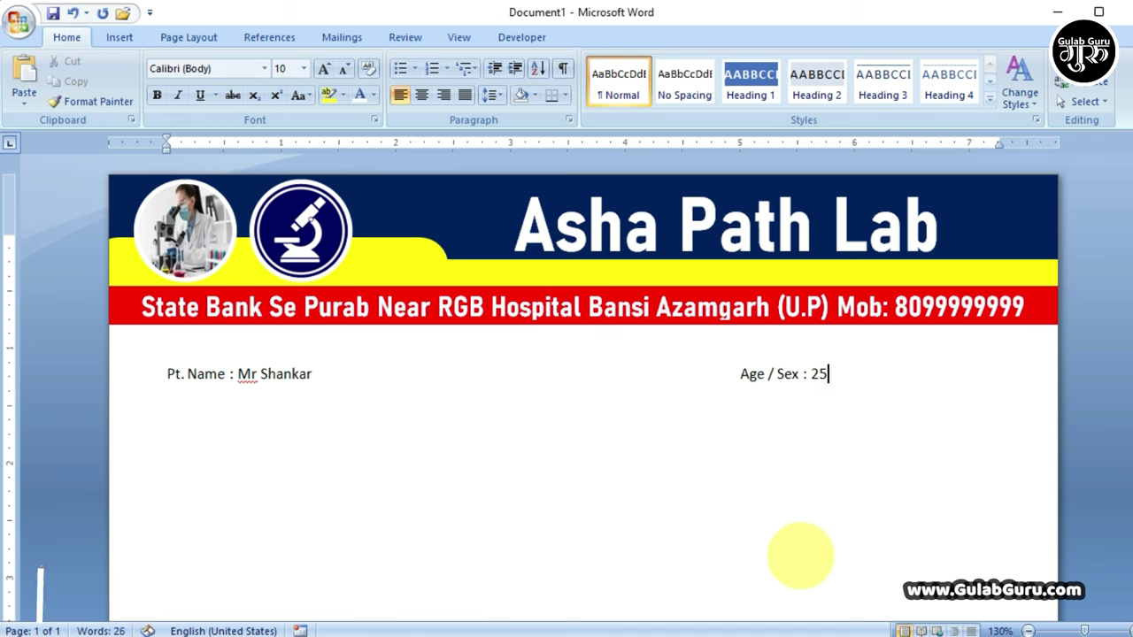
type(" / ")
type("m")
key("BackSpace")
type("Male")
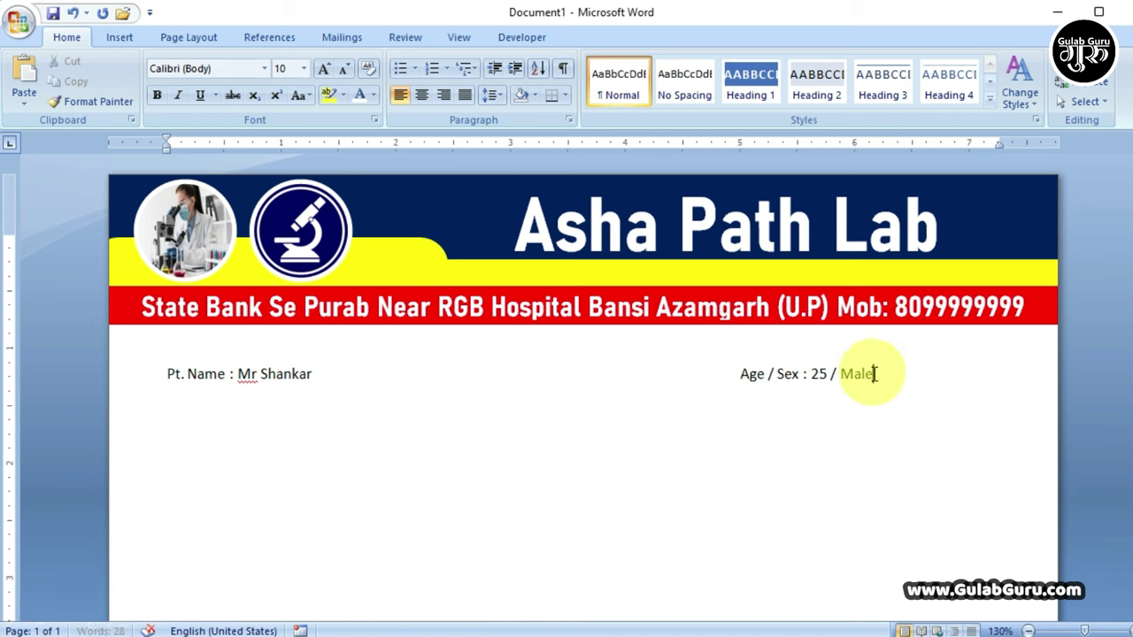
Make the patient details line bold at 14 pt.
left_click_drag(875, 373, 118, 370)
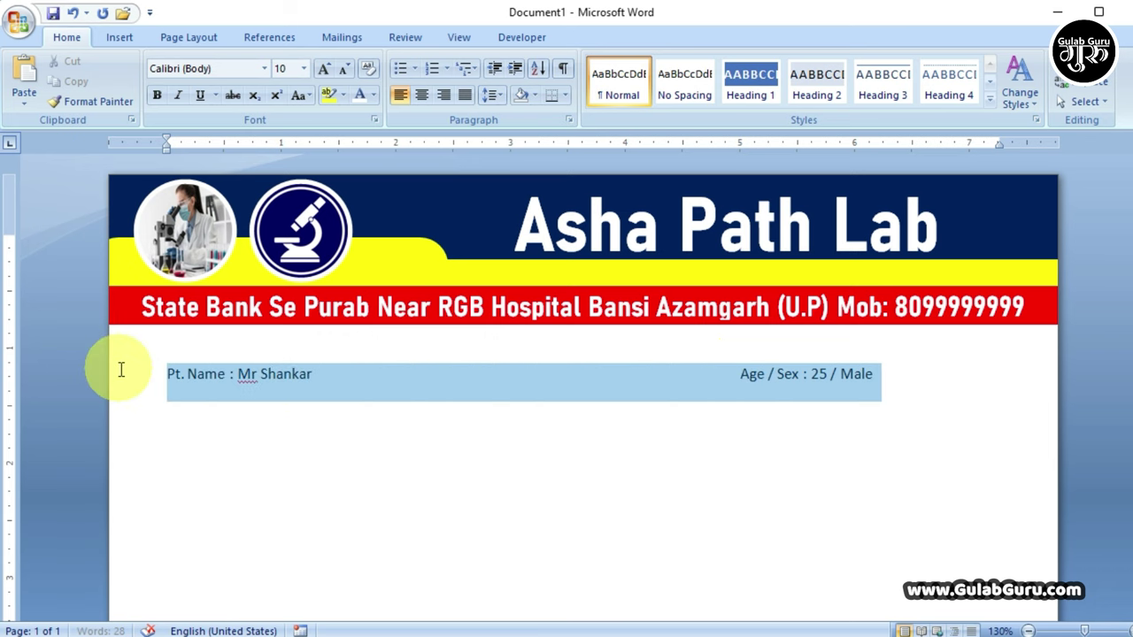
left_click(321, 70)
left_click(321, 70)
left_click(320, 71)
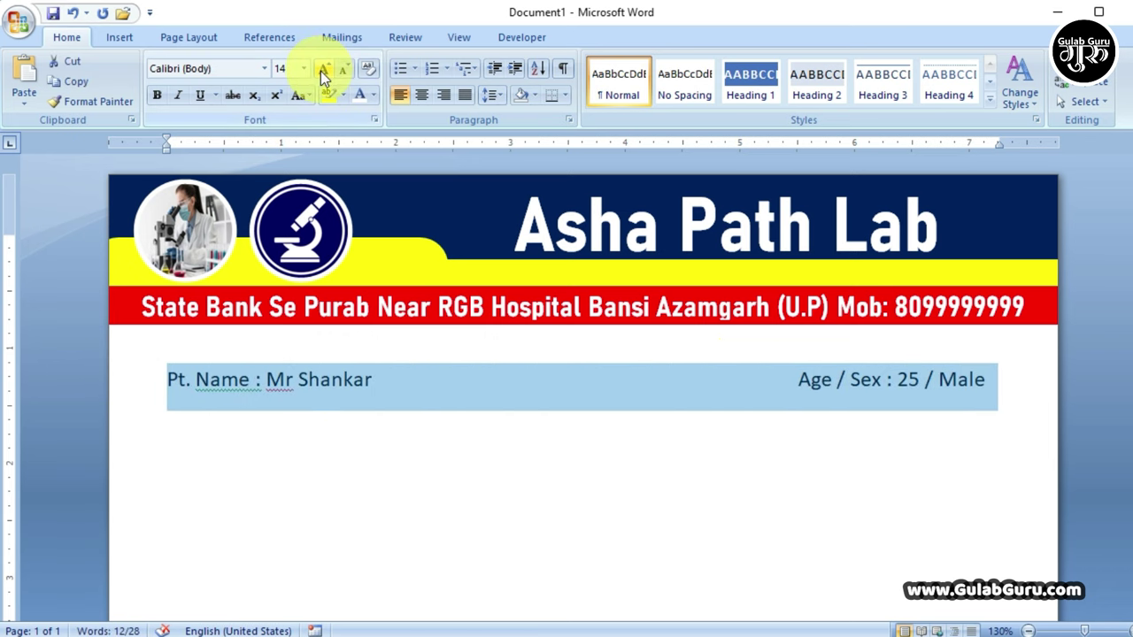
left_click(156, 95)
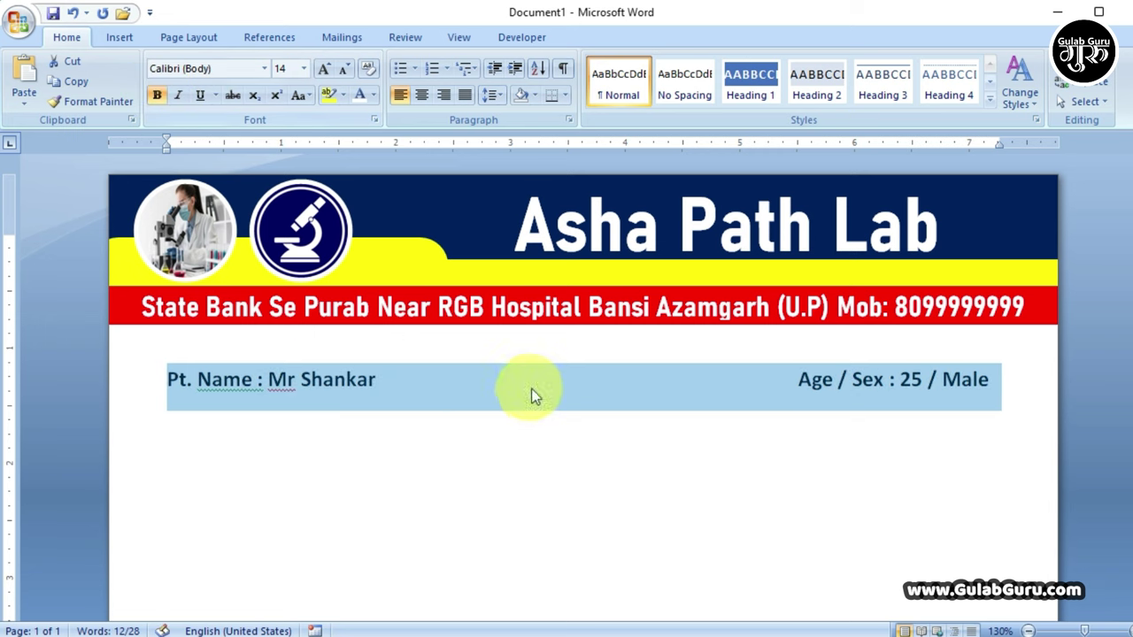
left_click(389, 380)
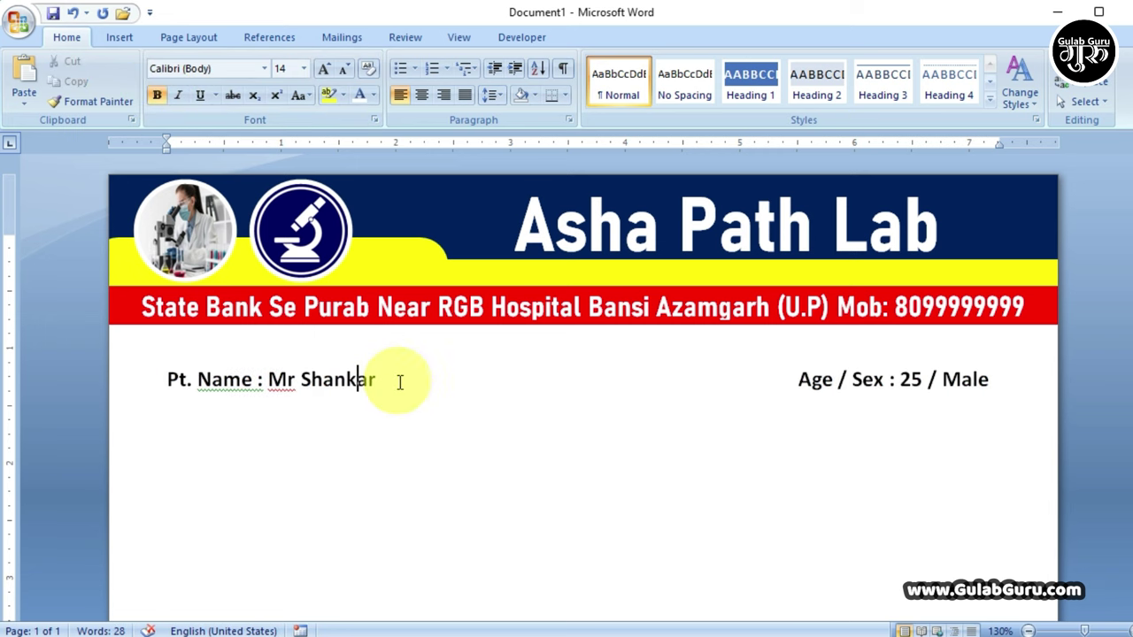
Paste the Ref. By Dr. line on a new line below the patient details.
left_click(991, 380)
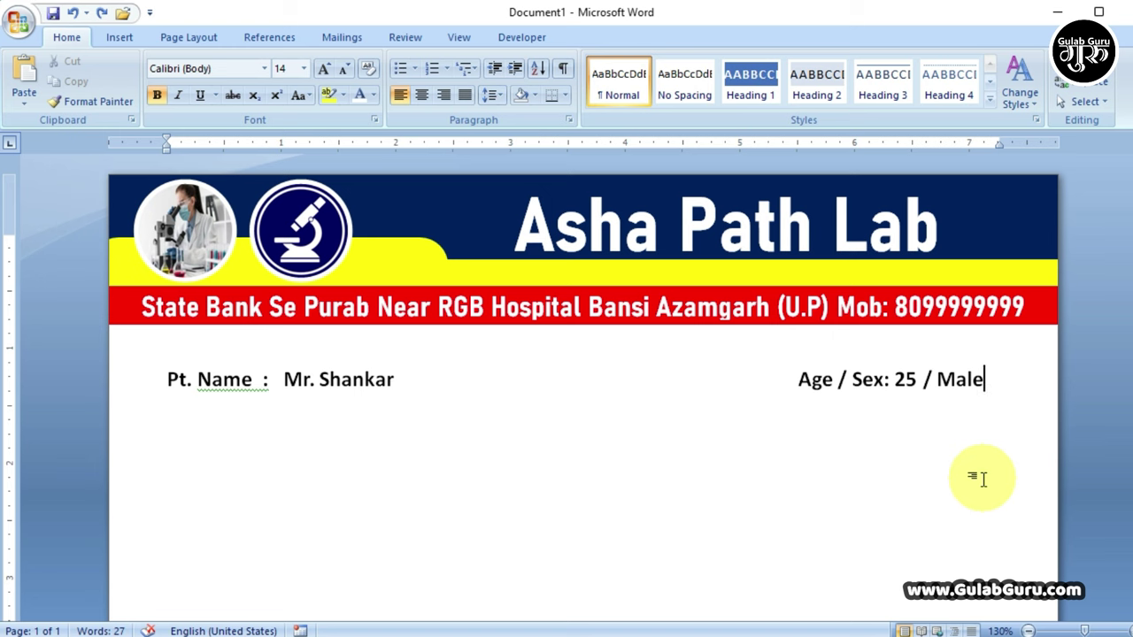
key("Return")
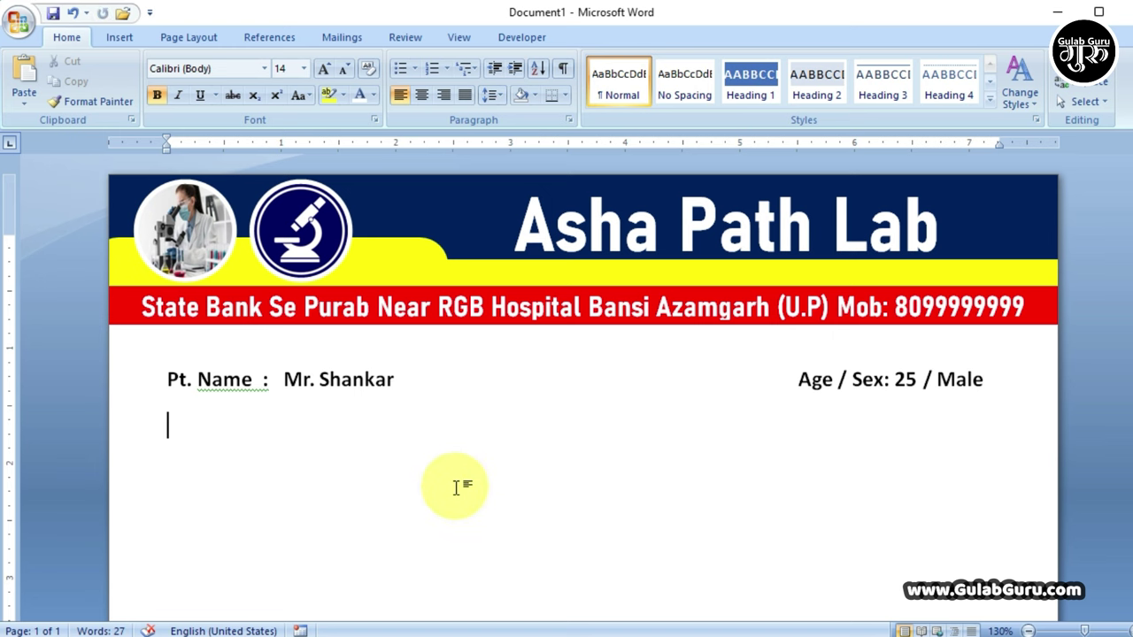
key("ctrl+v")
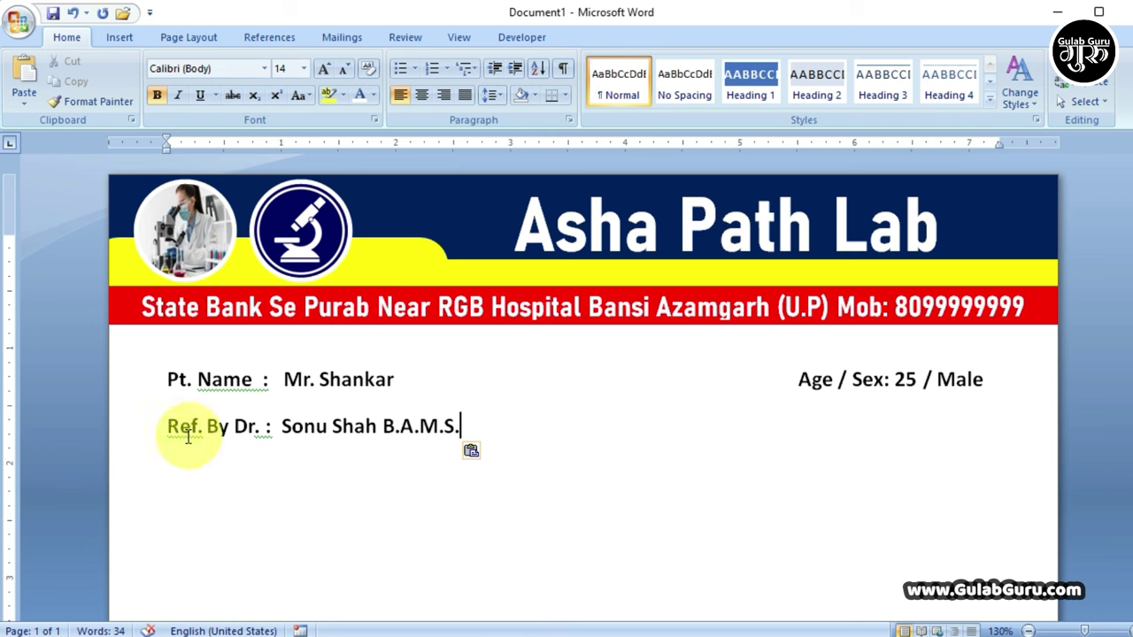
left_click(201, 430)
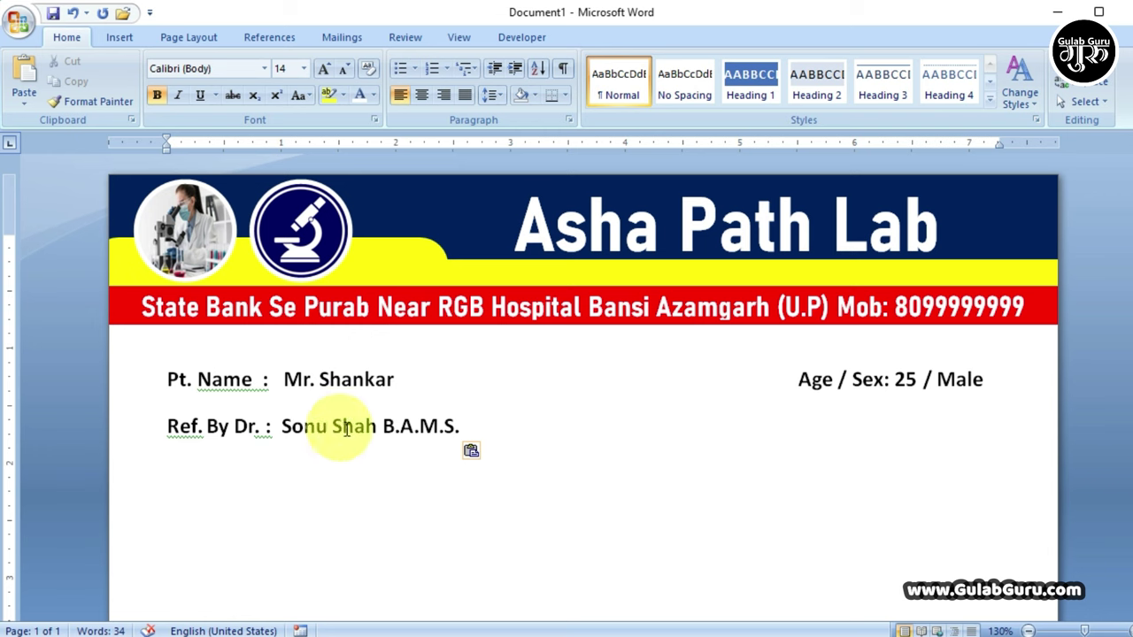
left_click_drag(282, 426, 461, 429)
left_click(461, 429)
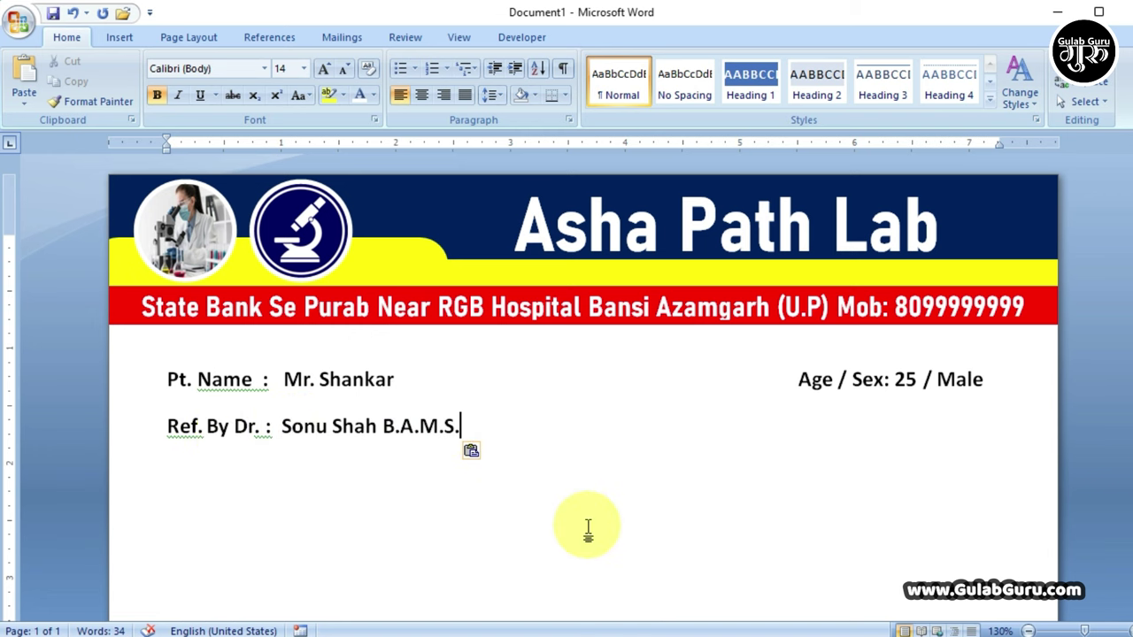
Add 'Date : 07/10/2023' on the doctor line, aligned under Age / Sex.
key("Tab")
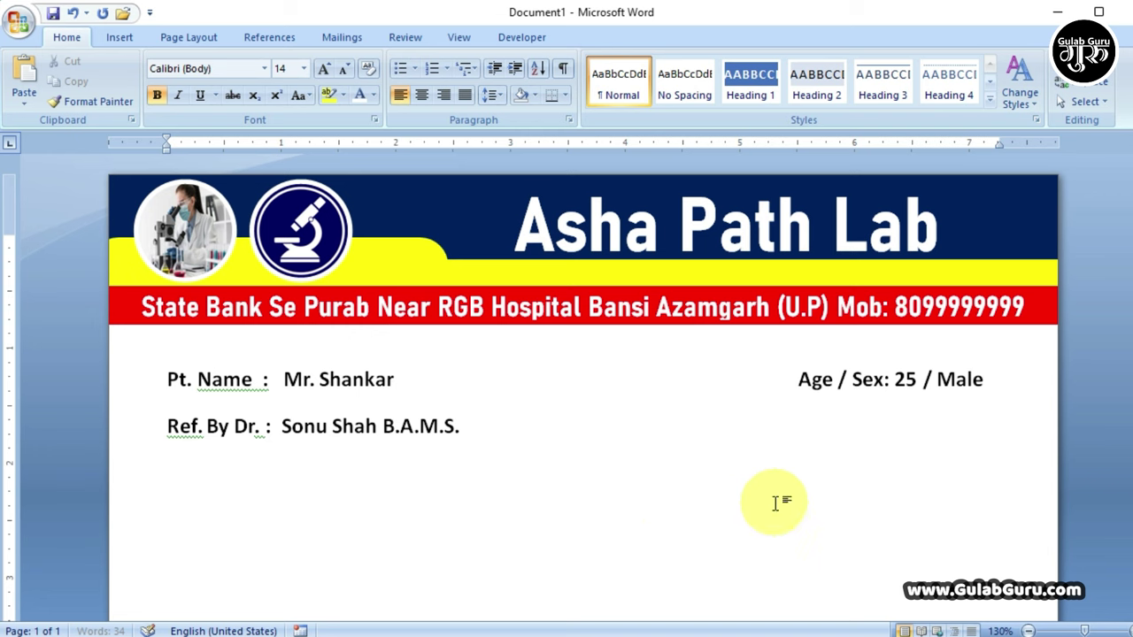
key("Tab")
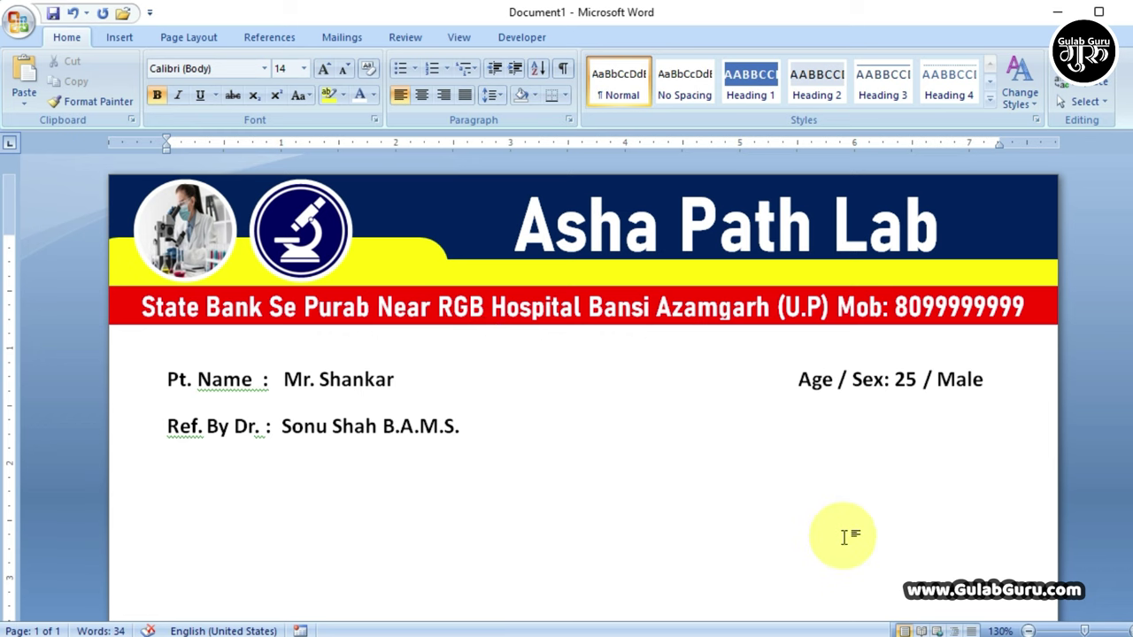
type("Date")
type(" : 07/10/2023")
left_click_drag(965, 427, 180, 365)
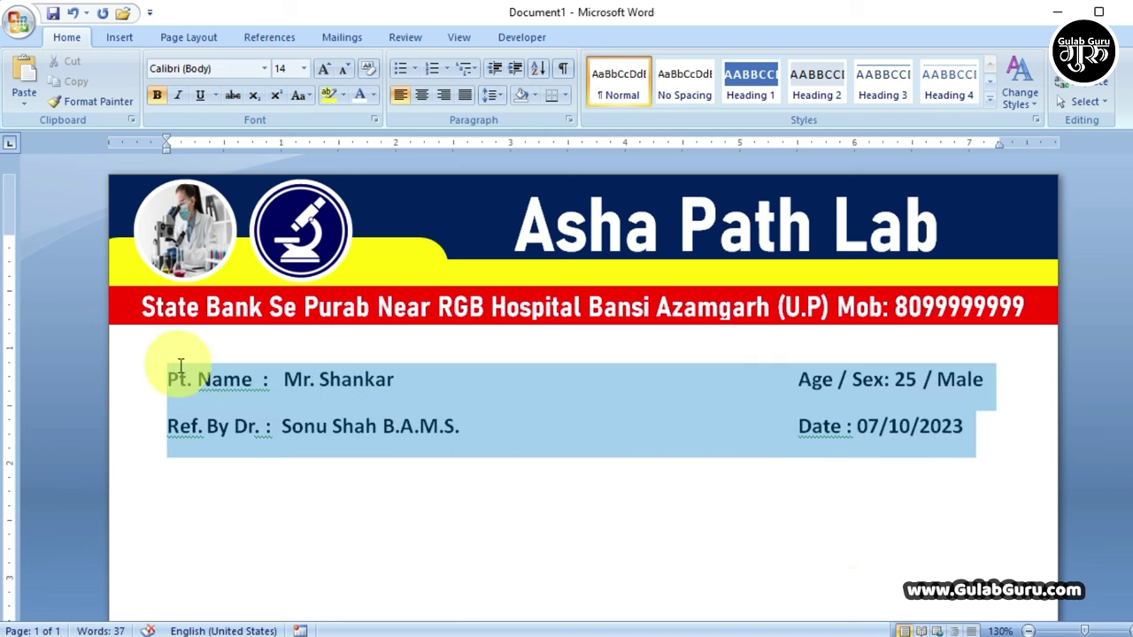
left_click(331, 423)
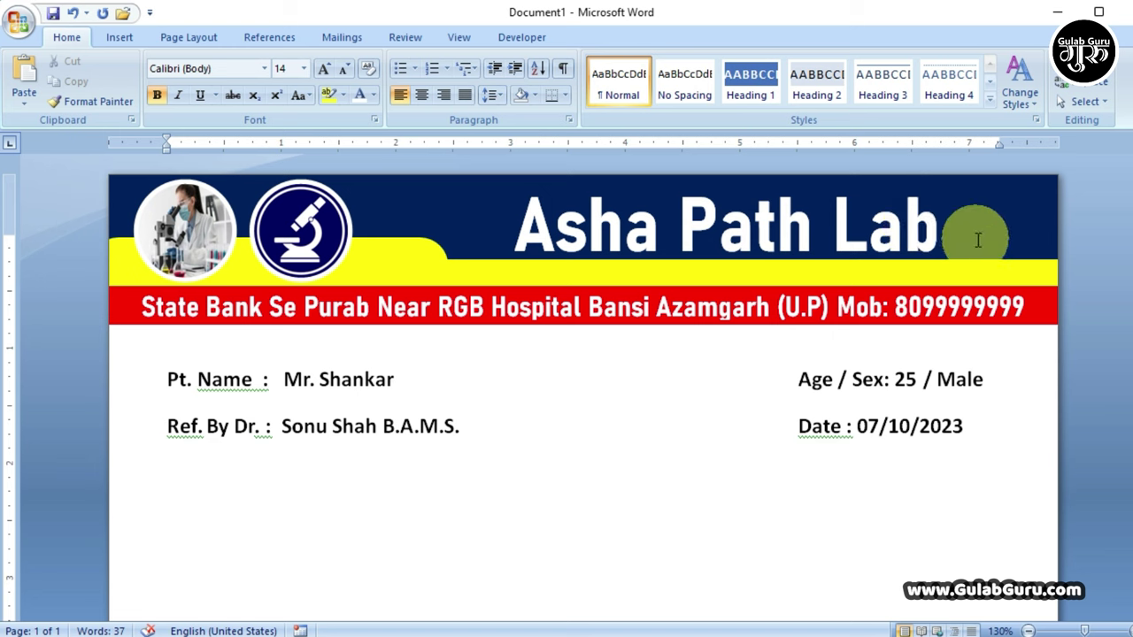
Draw a small 4-point star just right of the Asha Path Lab title.
left_click(121, 42)
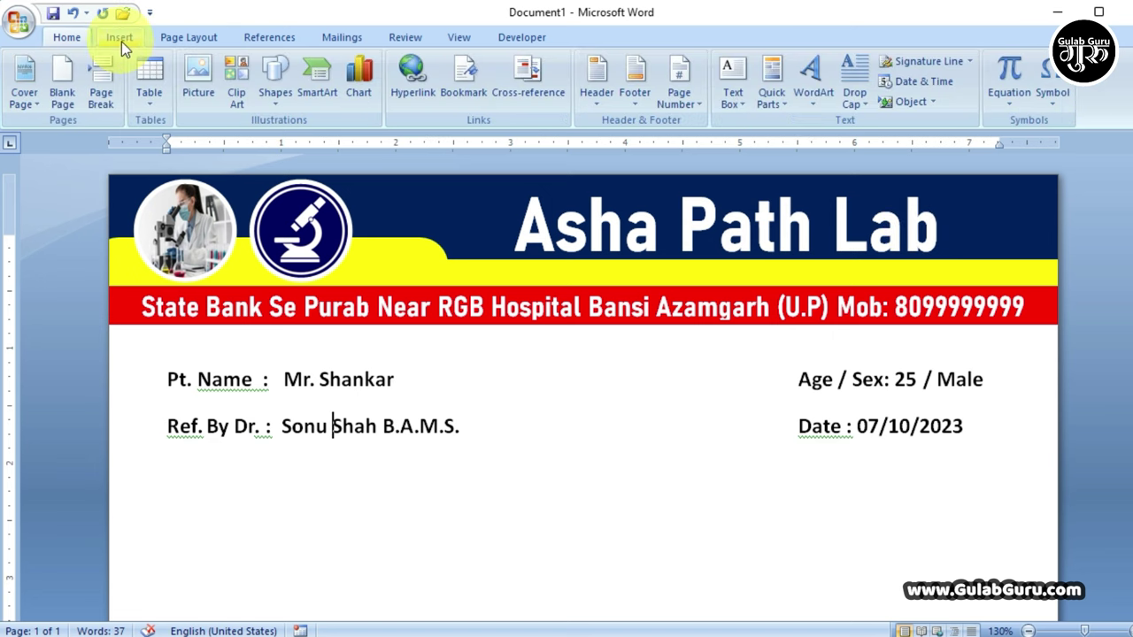
left_click(274, 98)
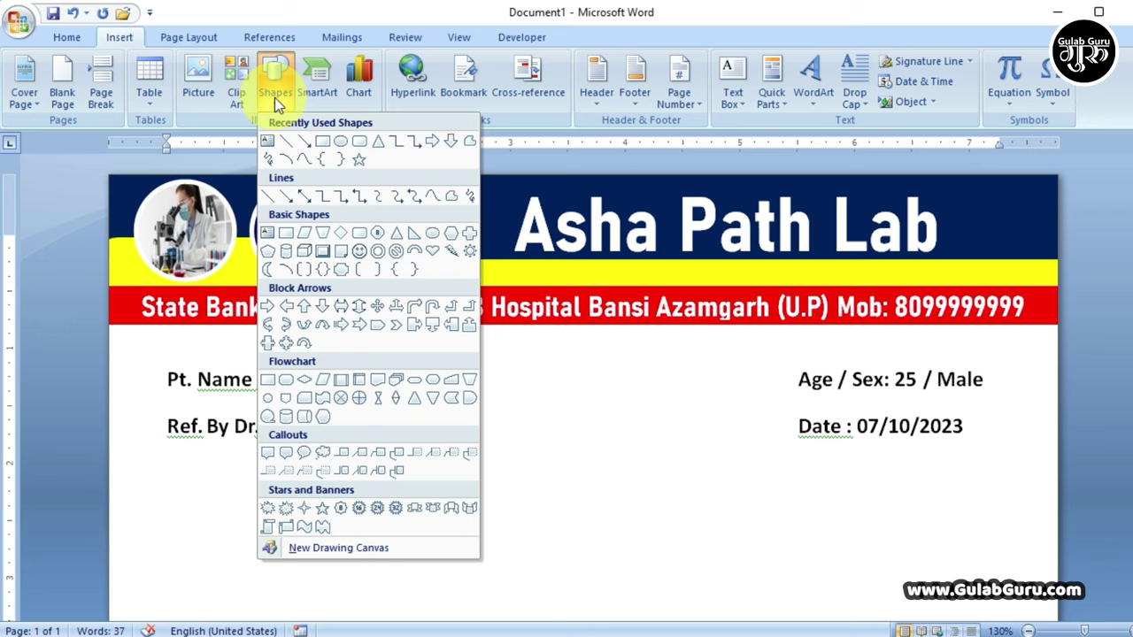
left_click(304, 510)
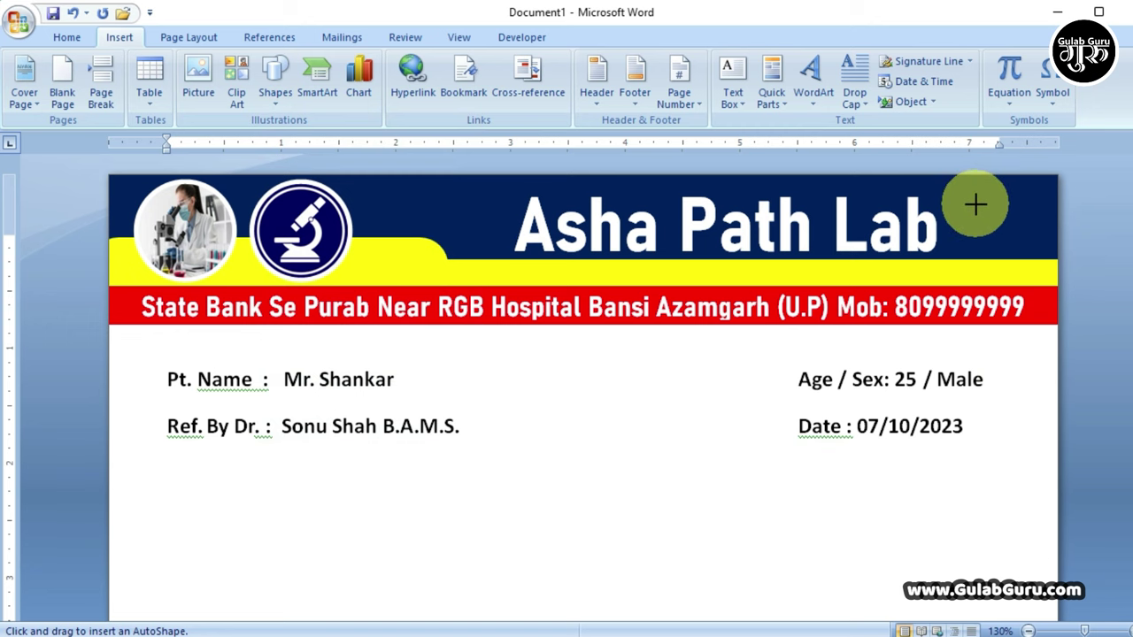
left_click_drag(972, 202, 1008, 239)
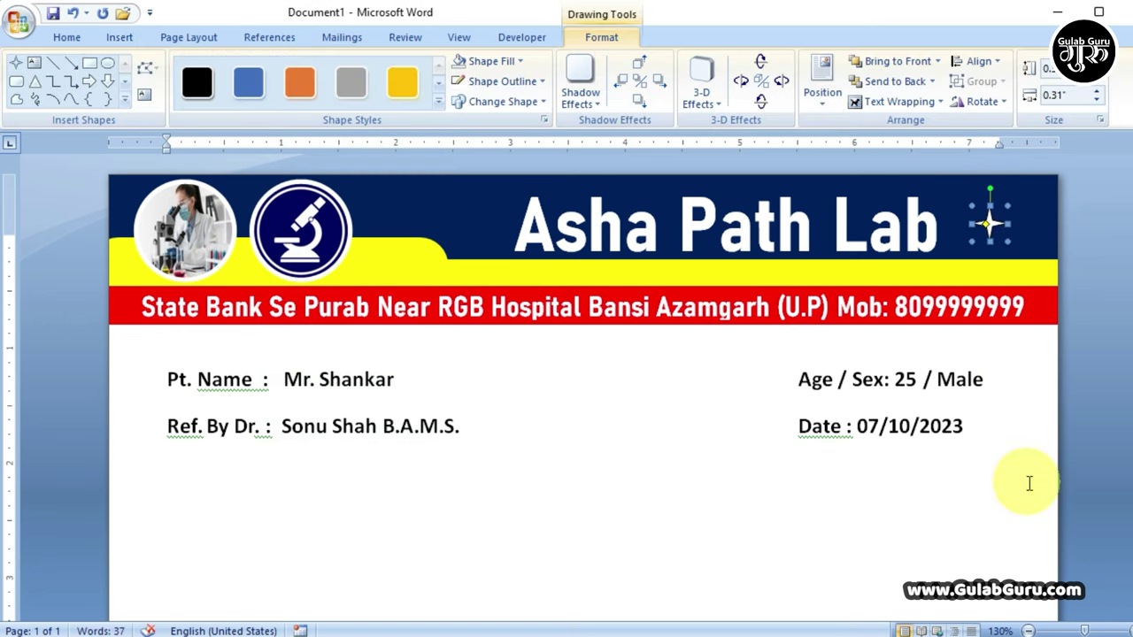
Nudge the star left, duplicate it beside the original, and start a new line after the date.
key("Left")
key("Left")
key("Left")
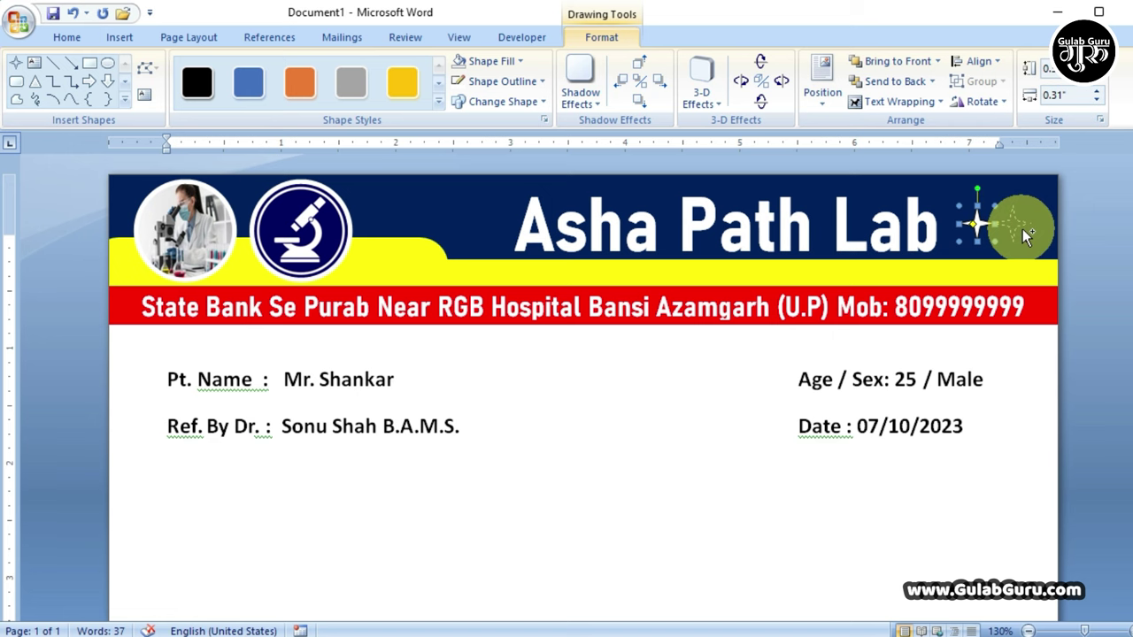
left_click_drag(1023, 228, 1022, 228)
left_click(1009, 422)
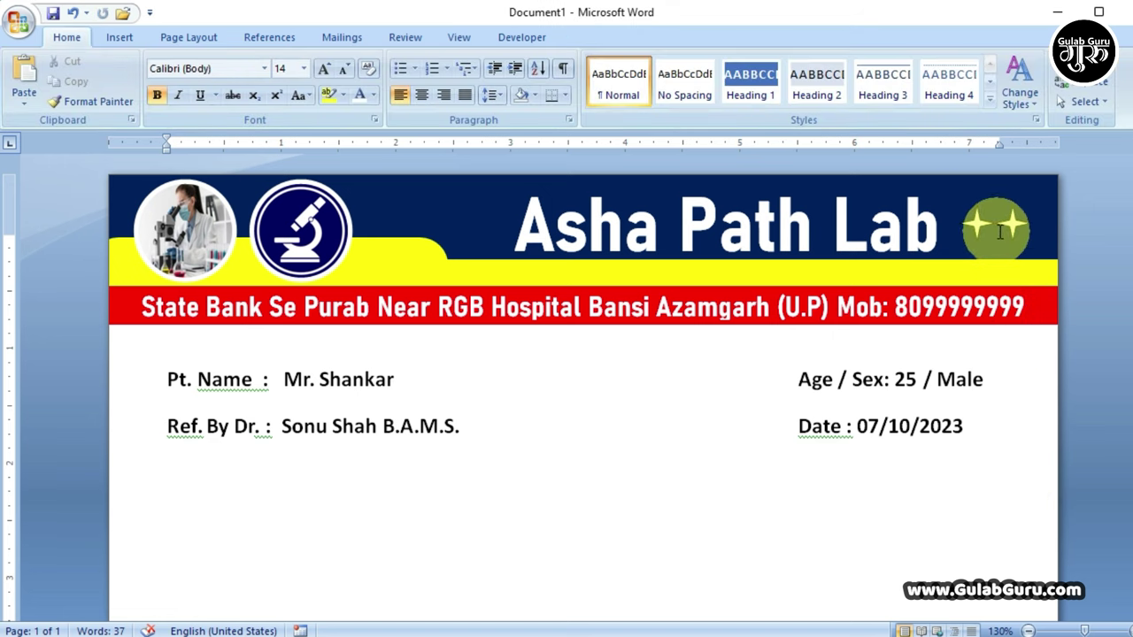
left_click(996, 479)
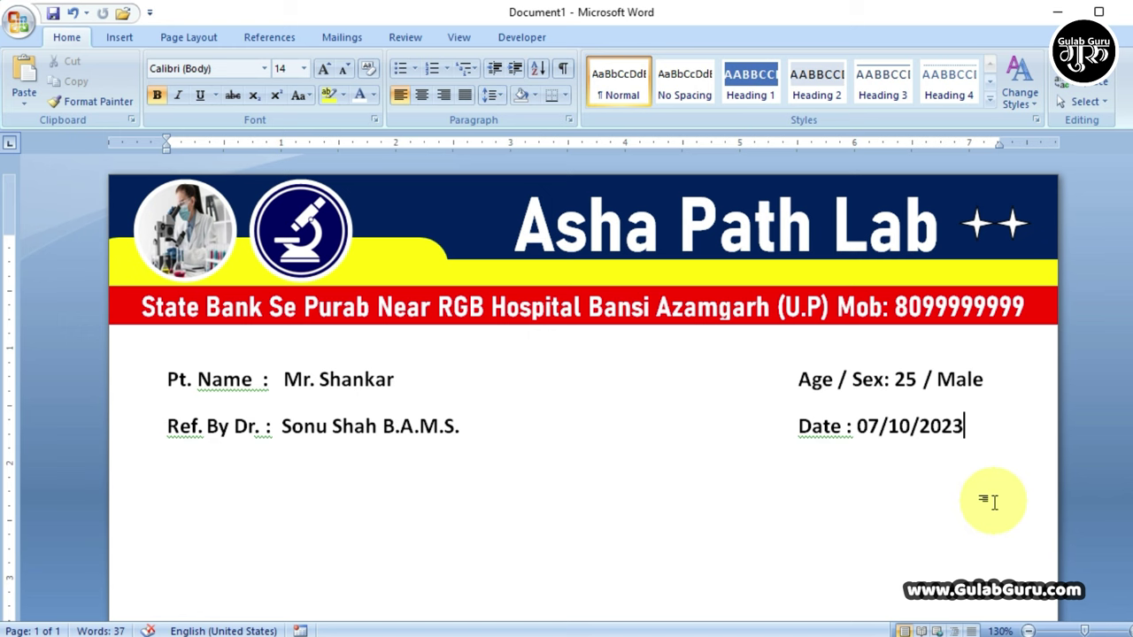
key("Return")
Type the Test and Result column headings, separated by a tab.
left_click(458, 487)
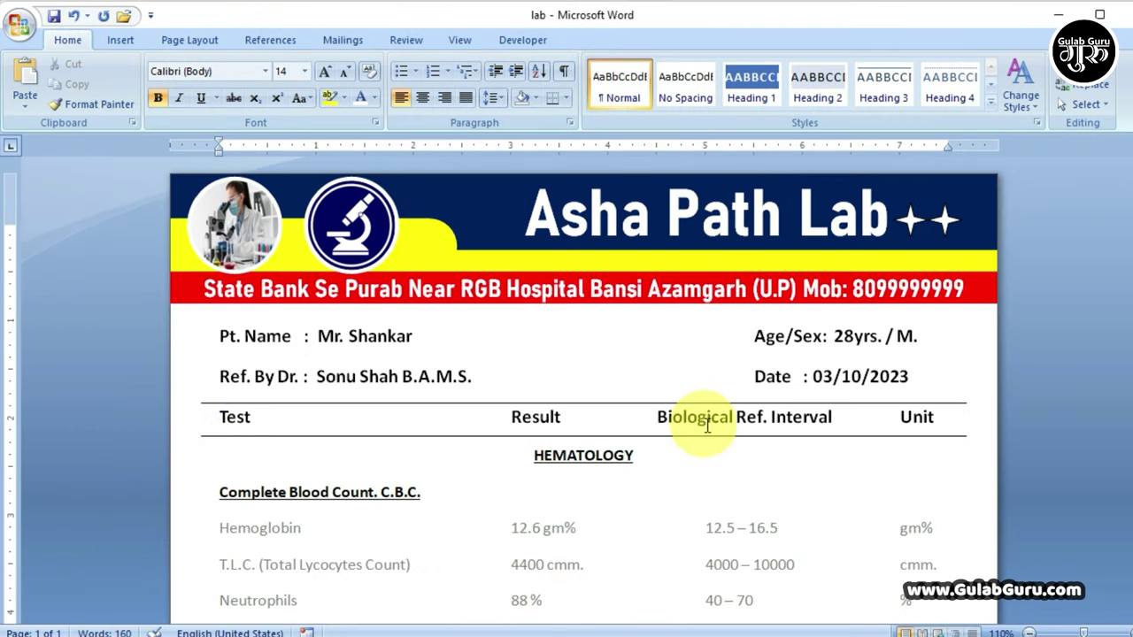
left_click_drag(937, 417, 240, 404)
left_click(430, 437)
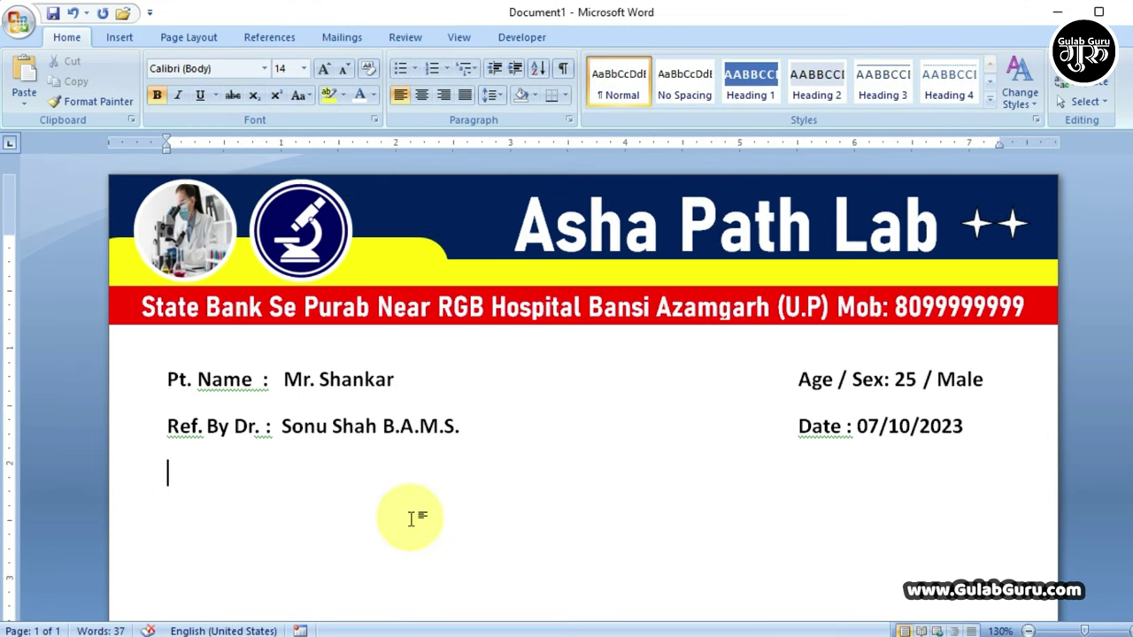
type("Test")
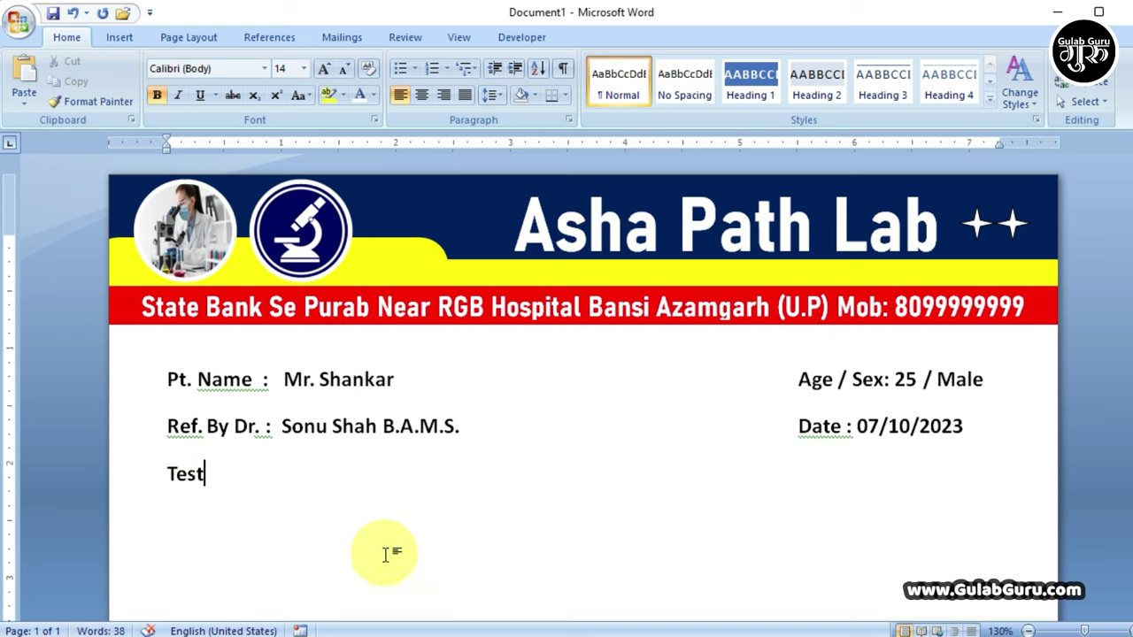
key("Tab")
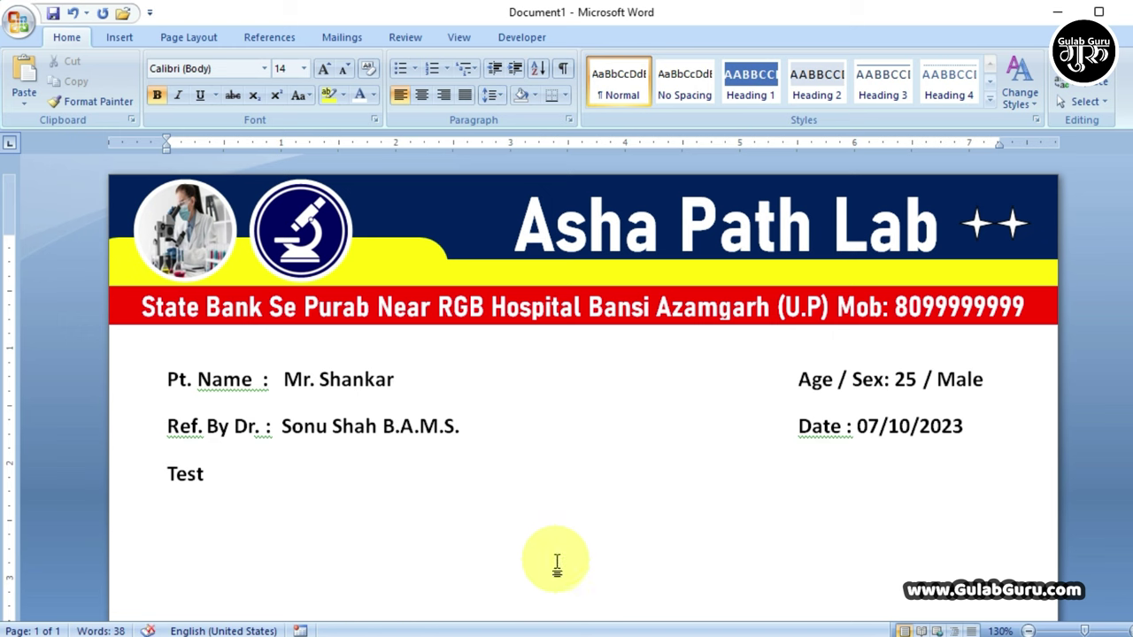
type("Result")
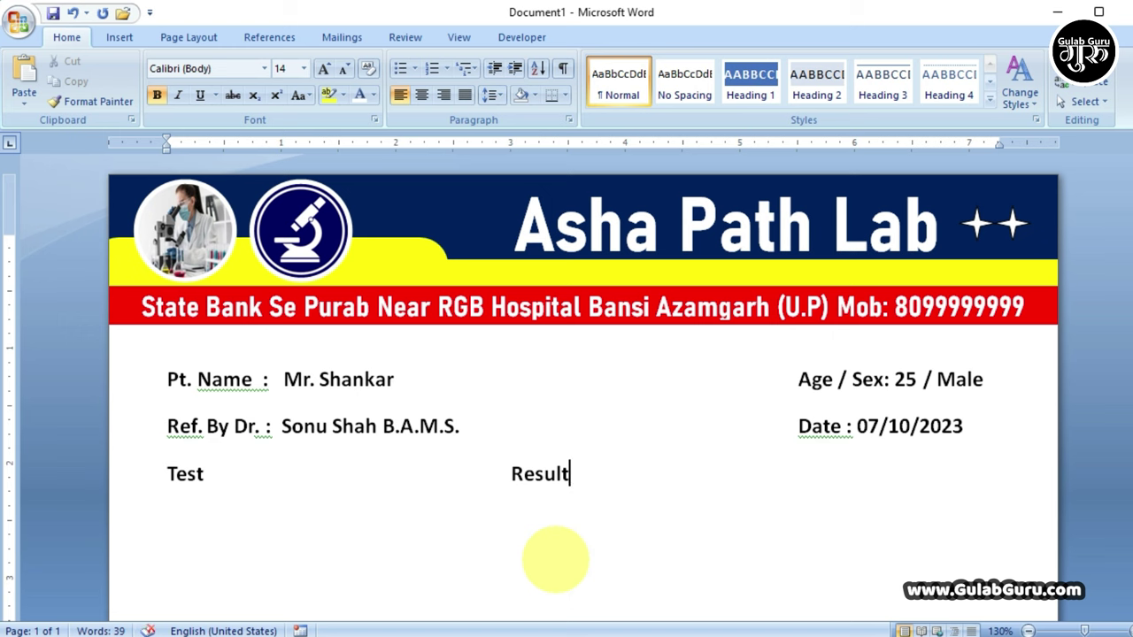
key("Tab")
key("Tab")
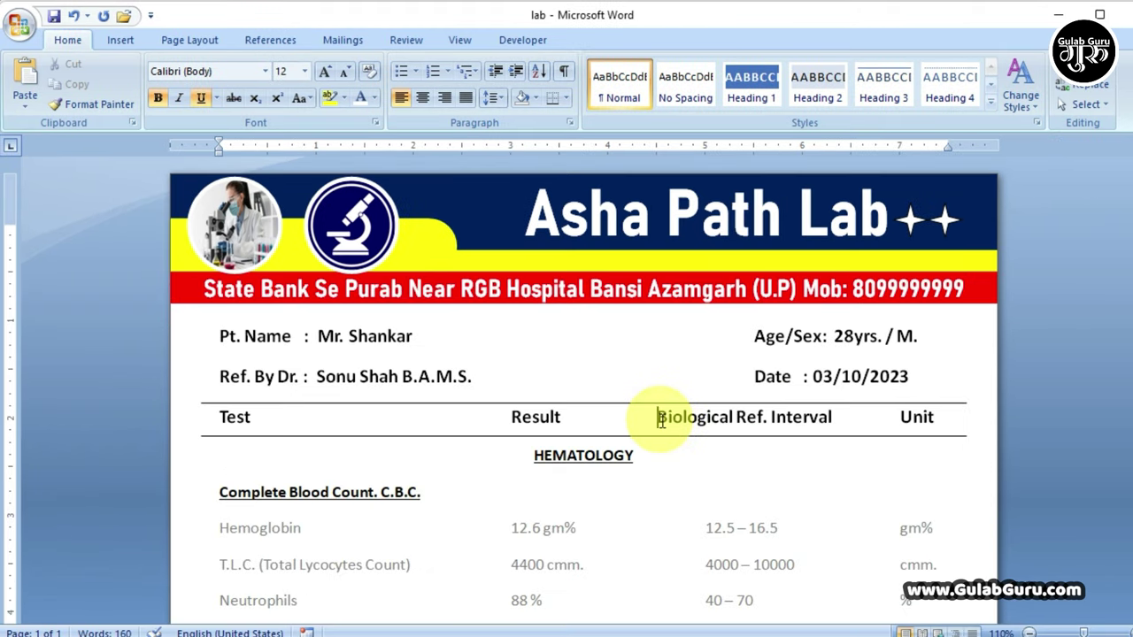
Add the Biological Ref. Interval and Unit headings, then begin a new line.
left_click_drag(655, 420, 836, 423)
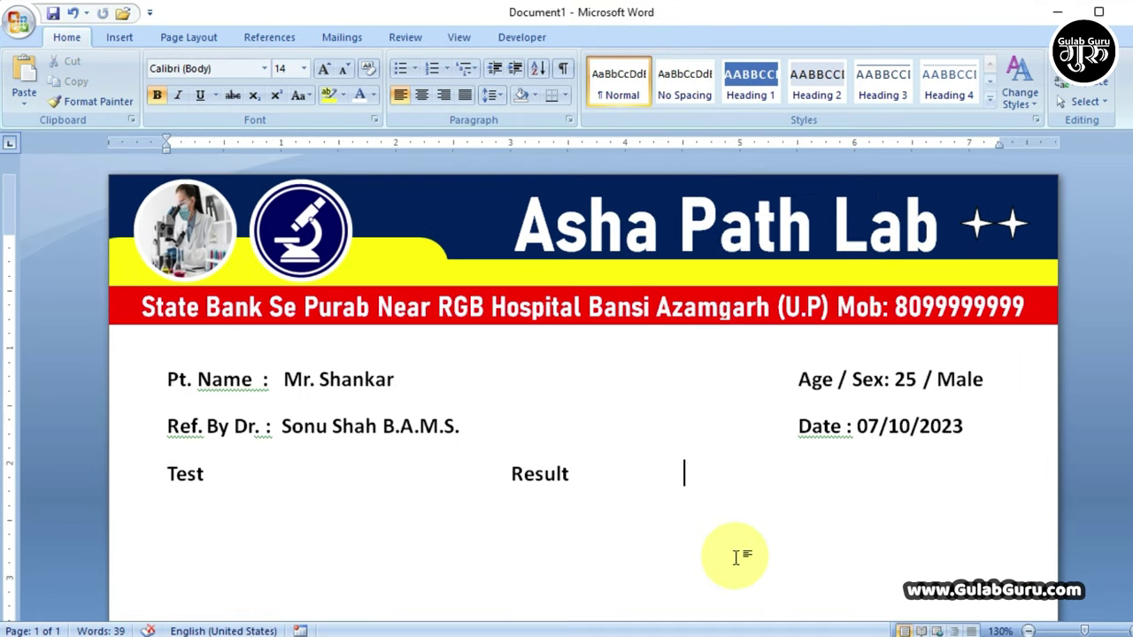
type("Biological Ref. Interval")
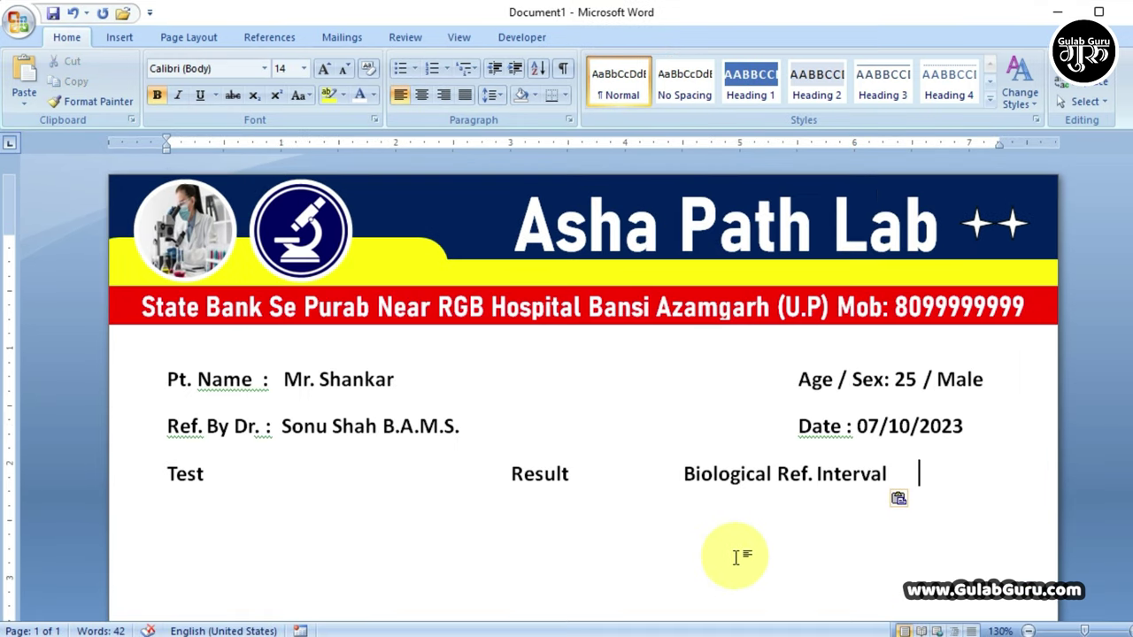
left_click(814, 470)
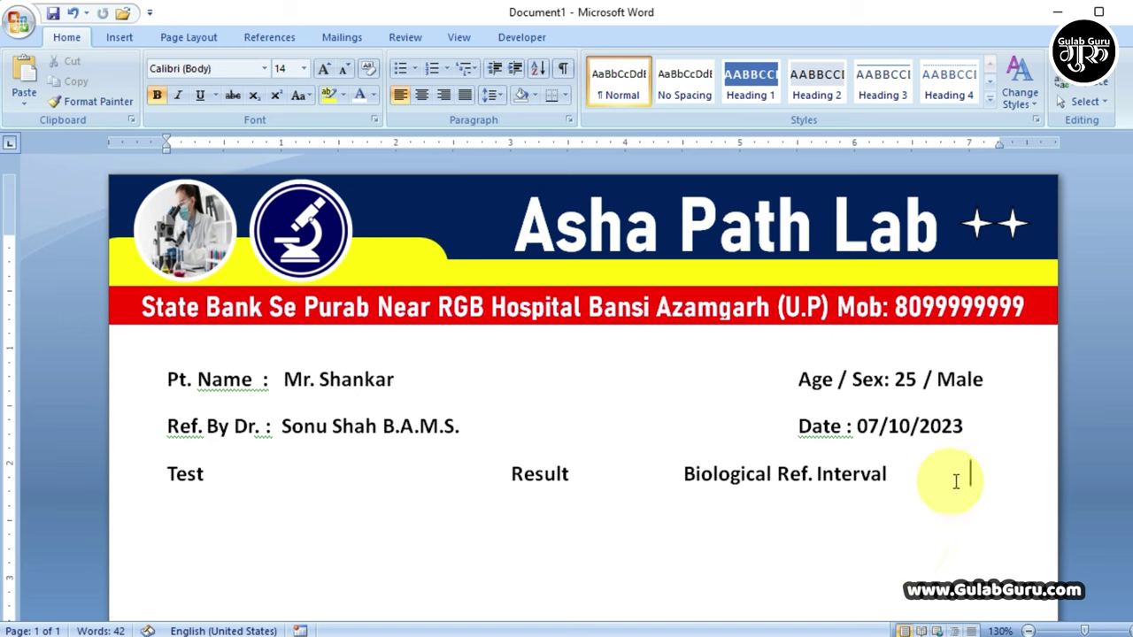
type("U")
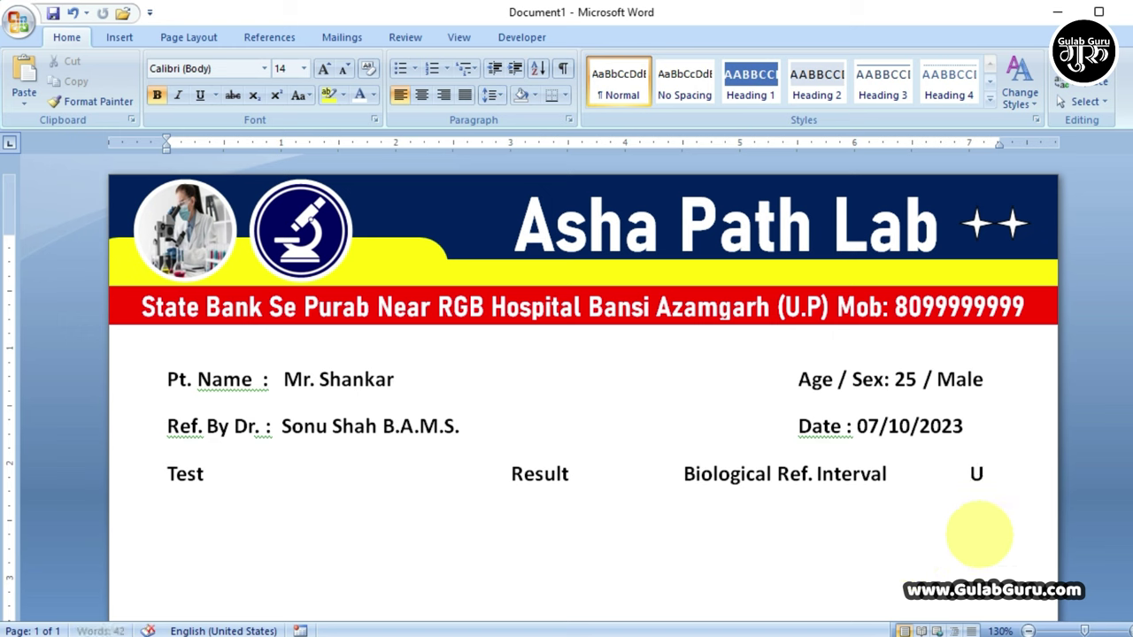
type("nit")
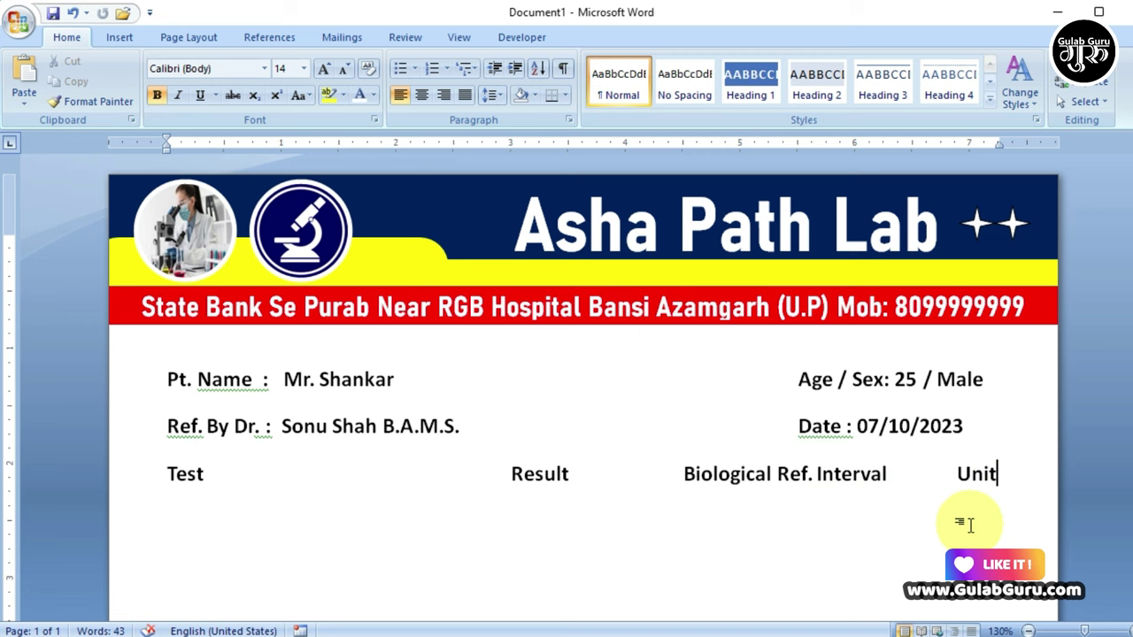
key("Return")
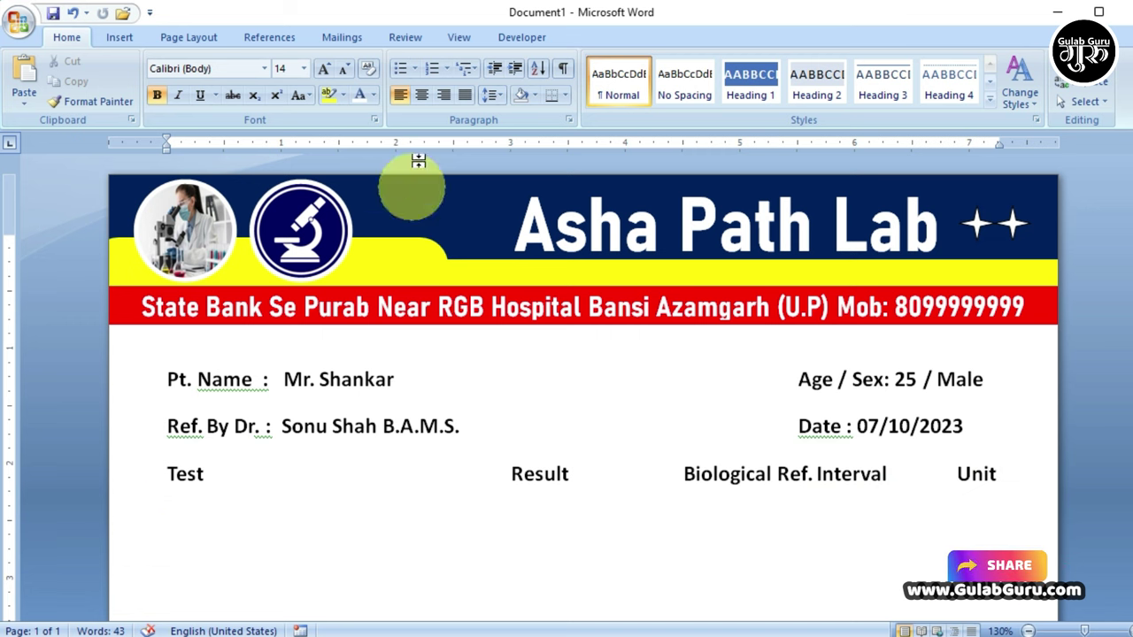
Paste a centred, underlined HEMATOLOGY heading and draw a horizontal rule from Test to Unit.
left_click(424, 97)
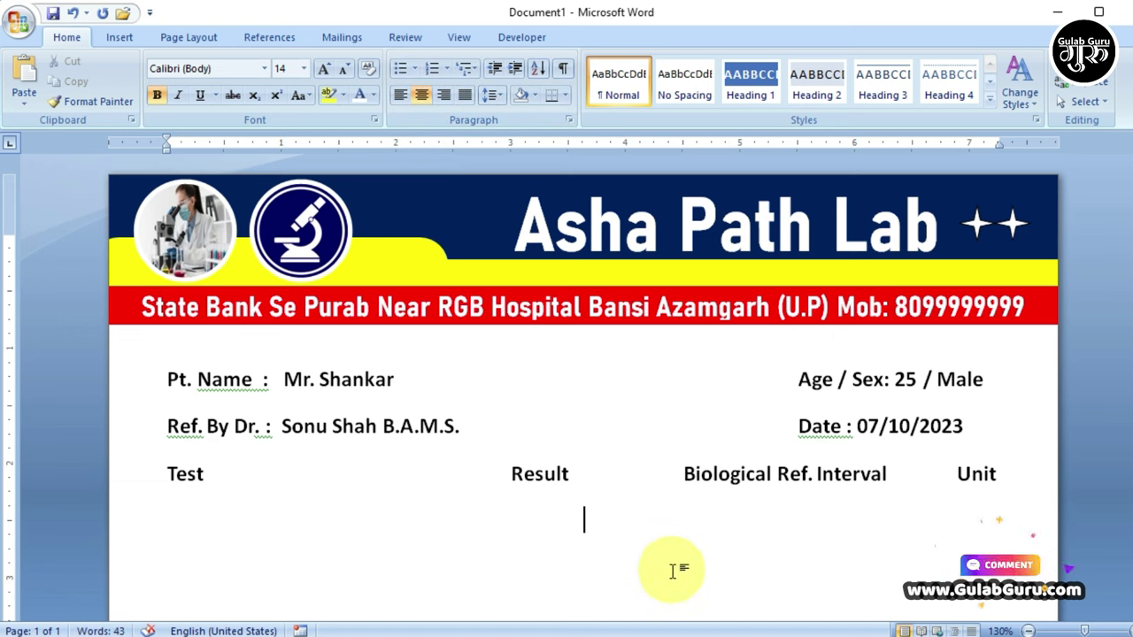
type("HEMATOLOGY")
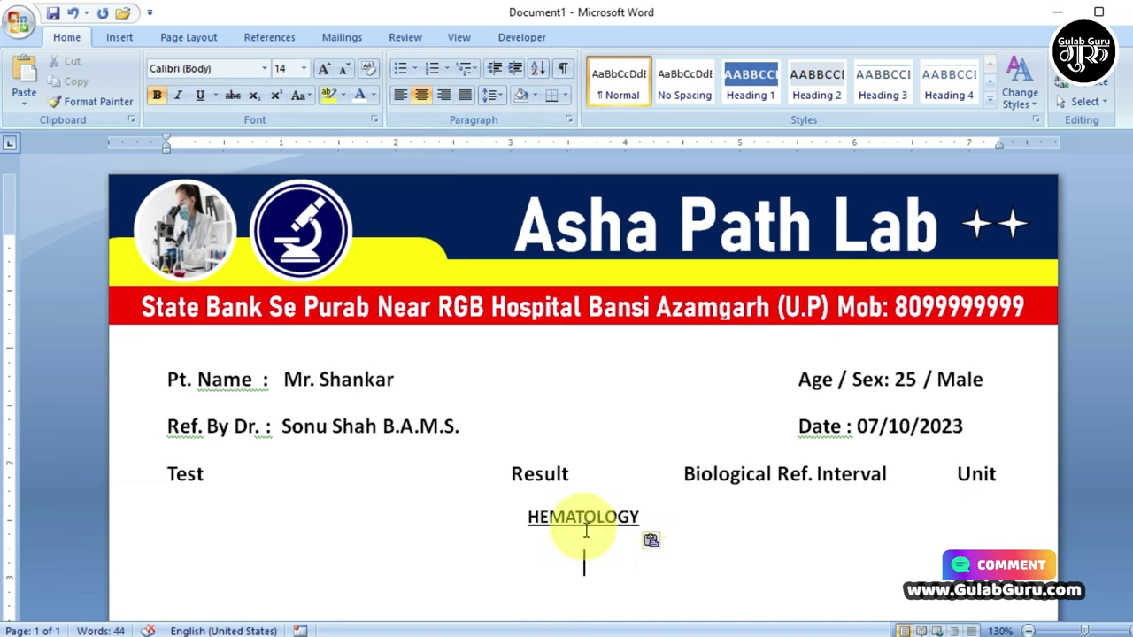
left_click(119, 38)
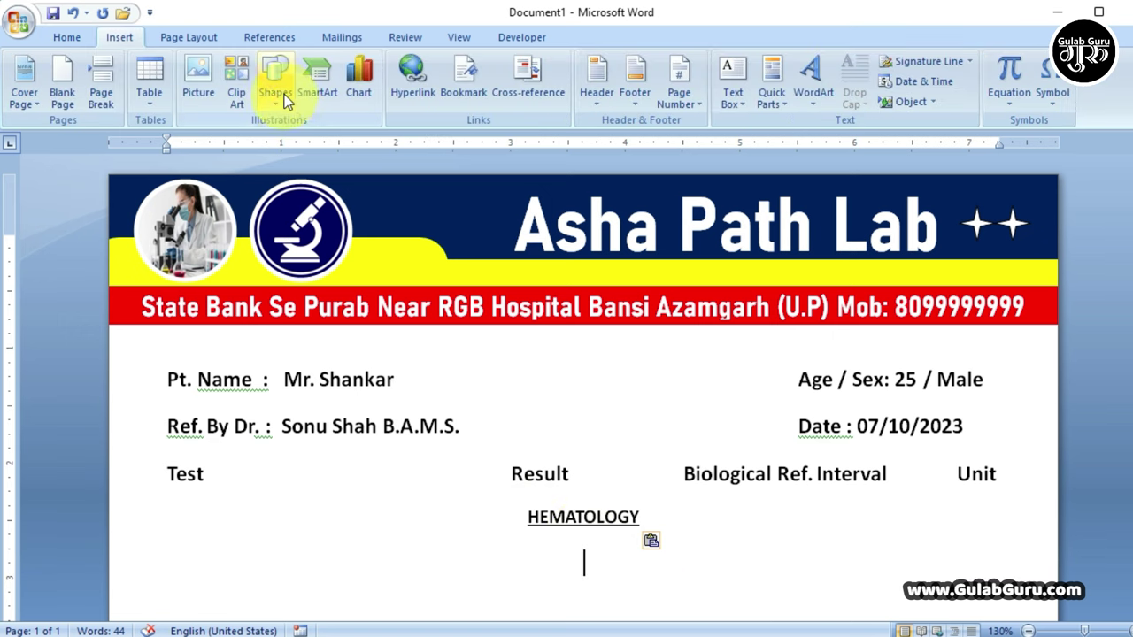
left_click(275, 87)
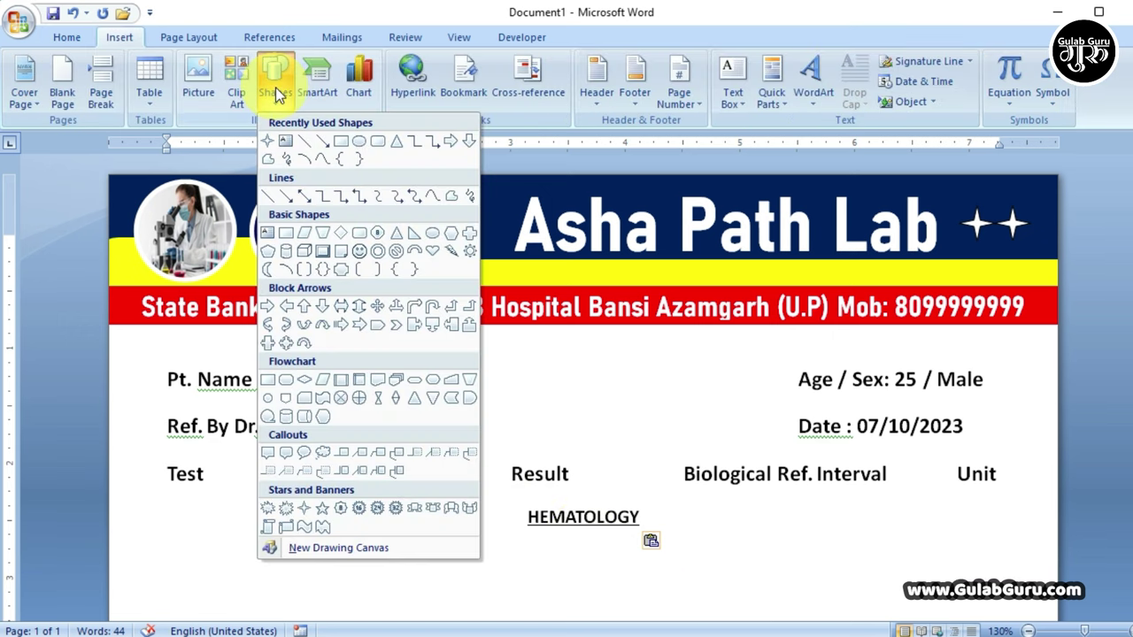
left_click(304, 143)
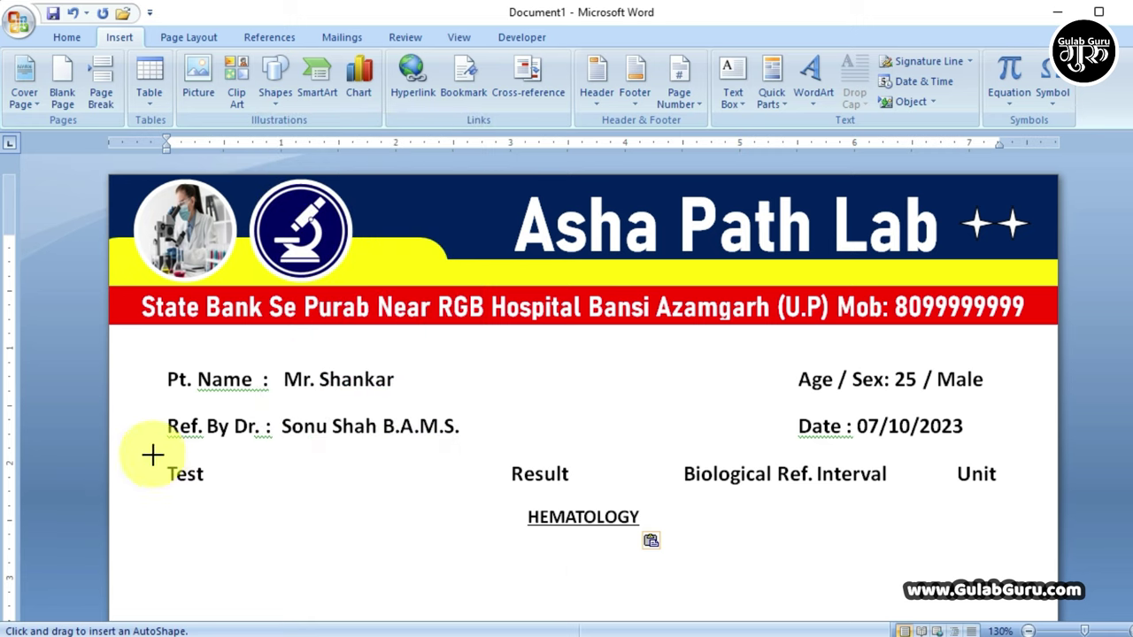
left_click_drag(157, 455, 1012, 455)
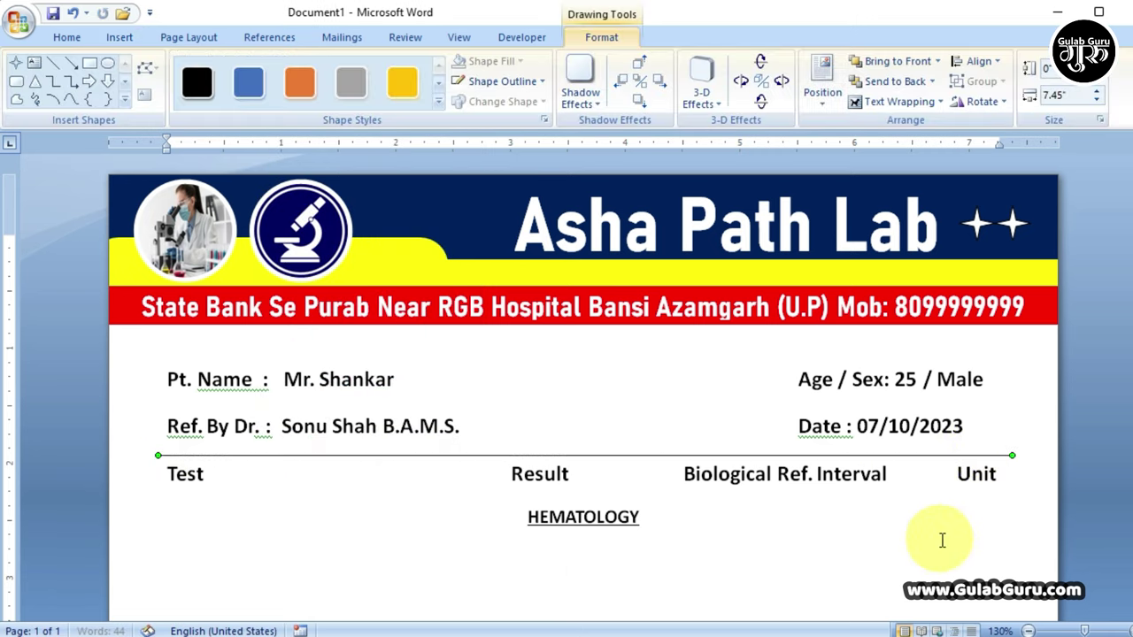
Make the rule 1 pt thick and copy it below the column headings.
left_click(538, 81)
mouse_move(497, 283)
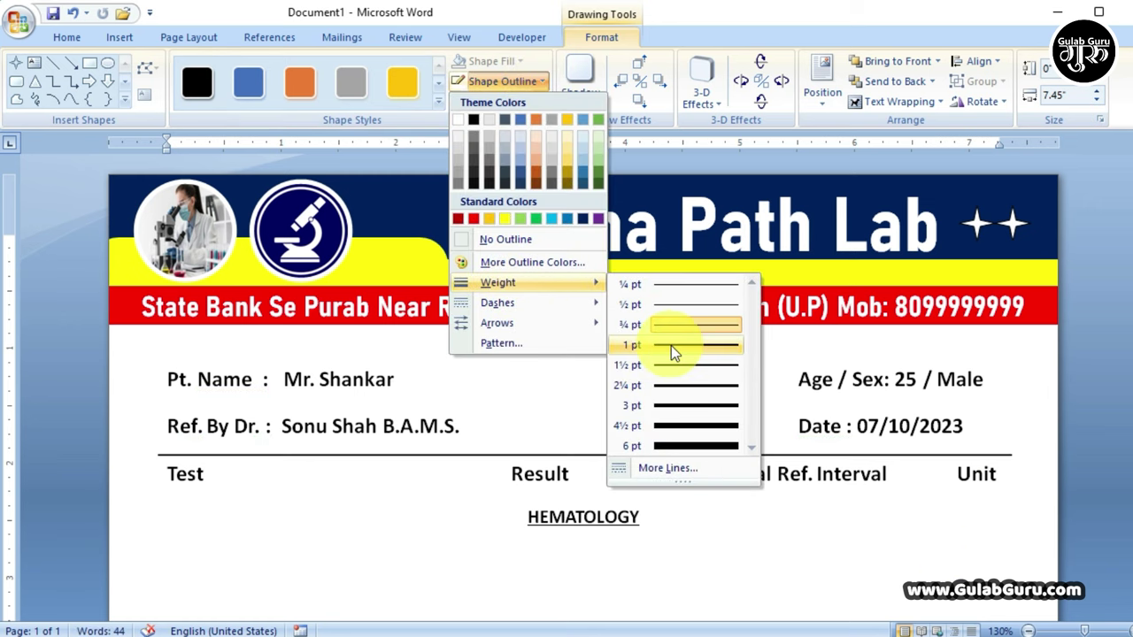
left_click(671, 345)
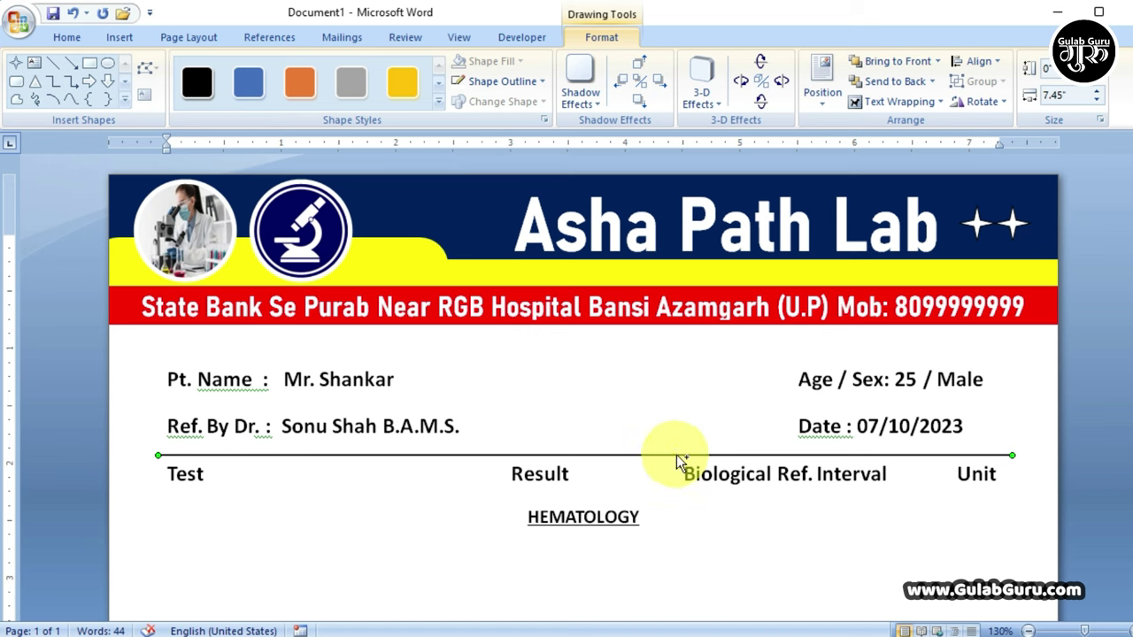
left_click_drag(678, 461, 679, 496)
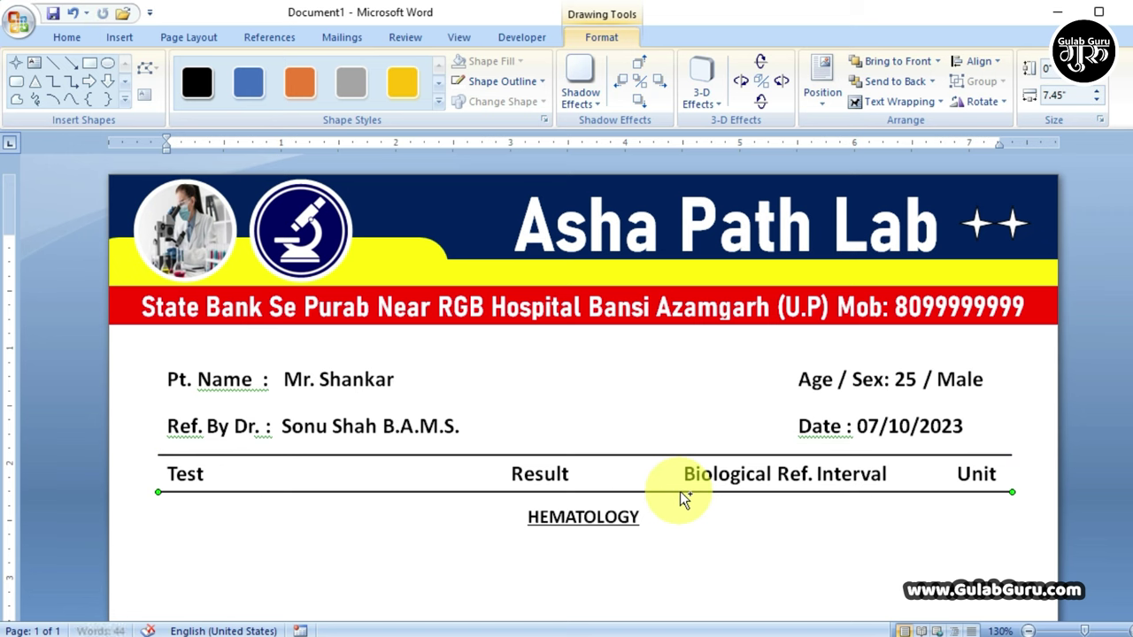
left_click(767, 538)
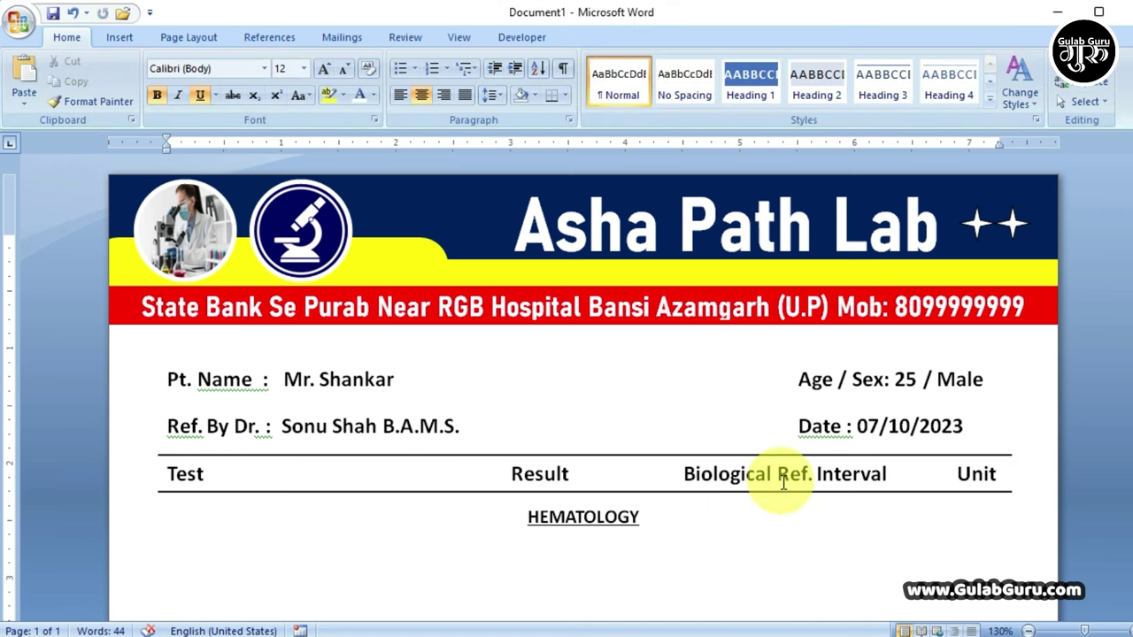
Zoom to 120% and type a left-aligned 'Complete Blood Count C.B.C' line below HEMATOLOGY.
scroll(783, 482, "down", 1)
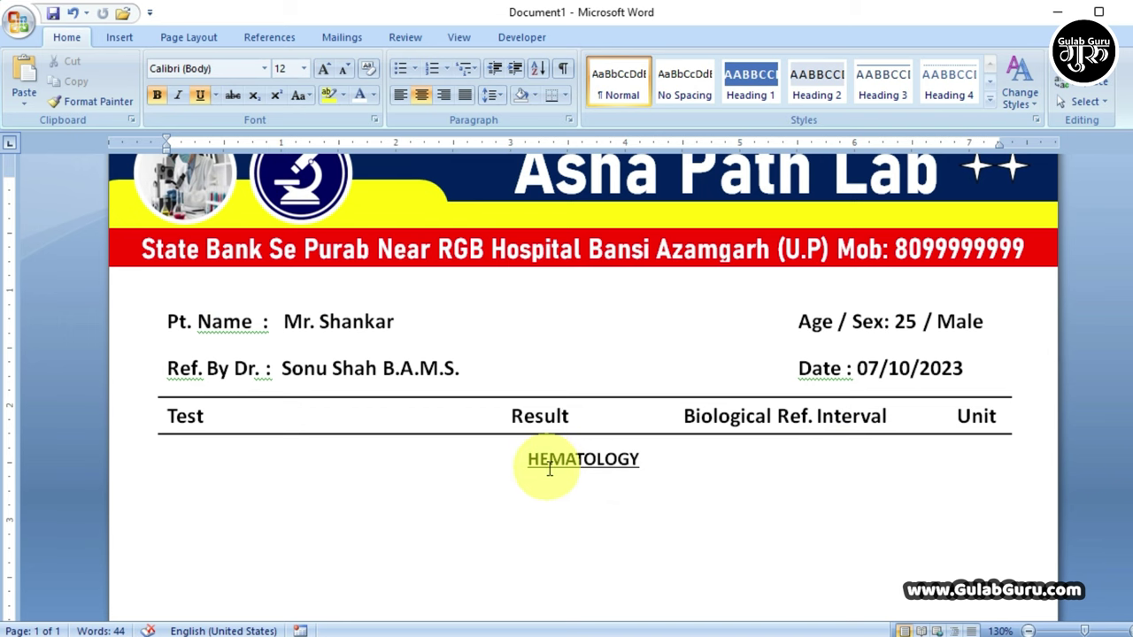
left_click(1028, 632)
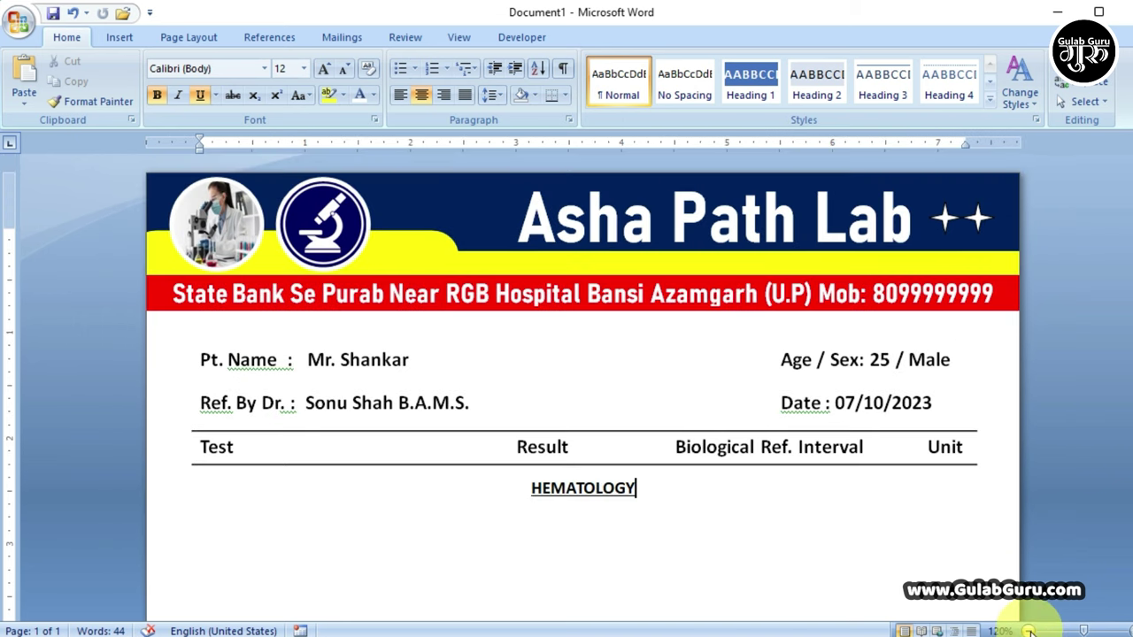
scroll(725, 515, "down", 1)
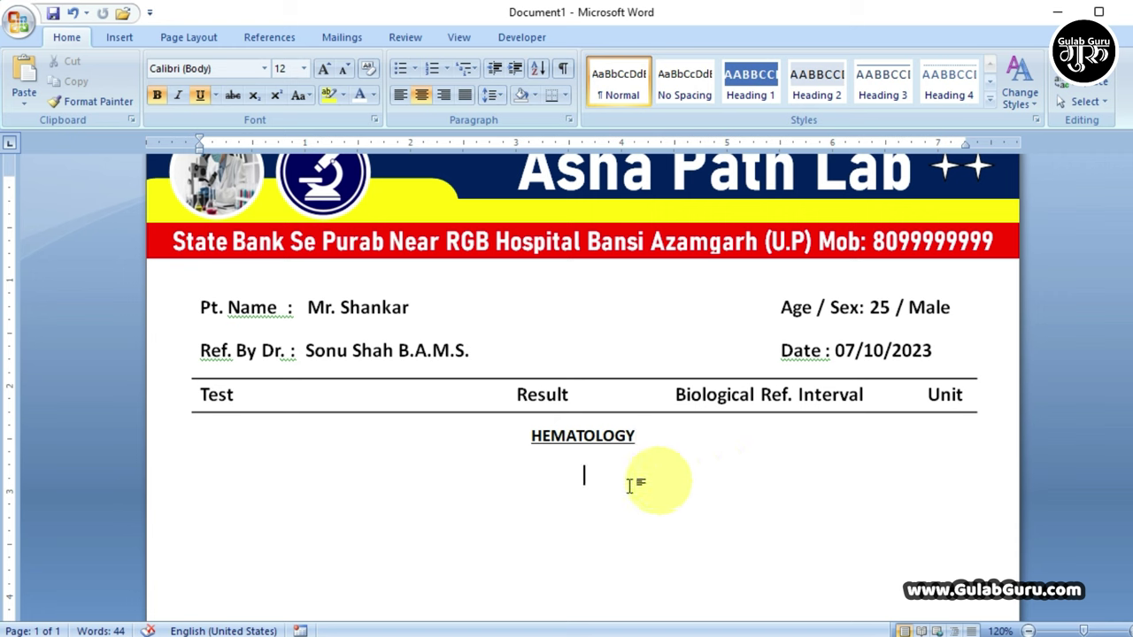
left_click(398, 95)
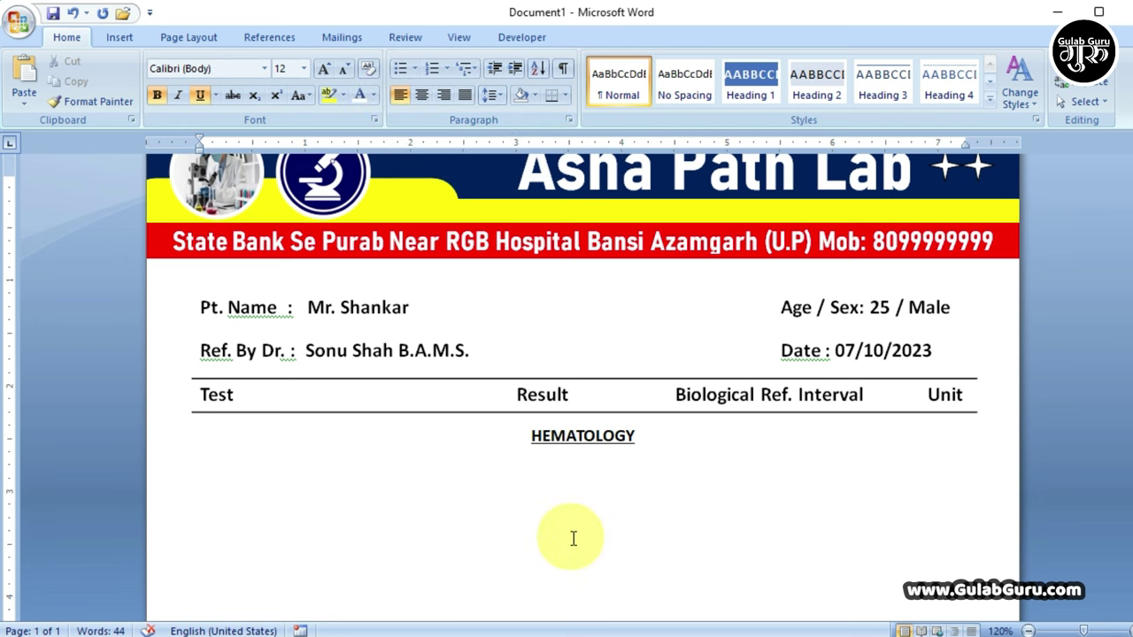
type("Complete")
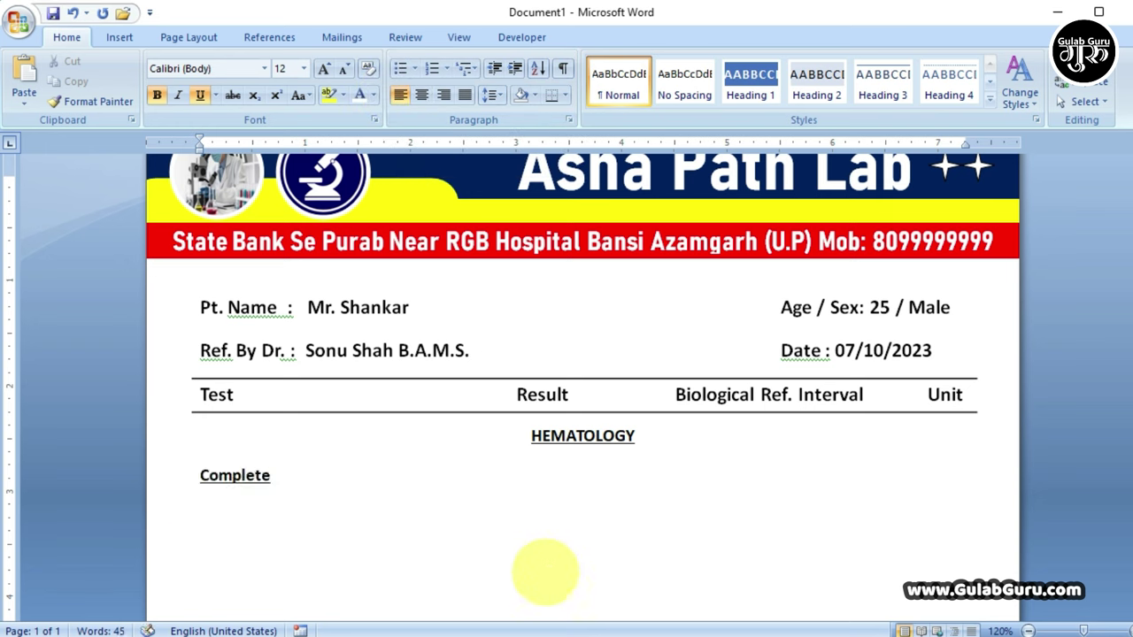
type(" Blood Count C.B.C")
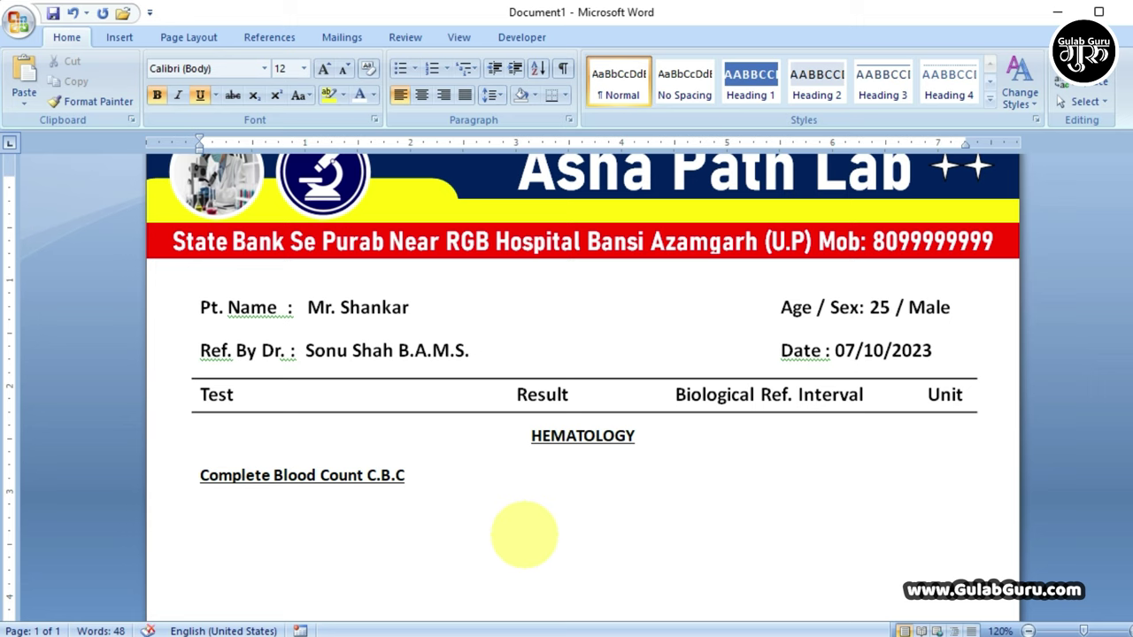
scroll(524, 535, "down", 1)
scroll(224, 477, "down", 1)
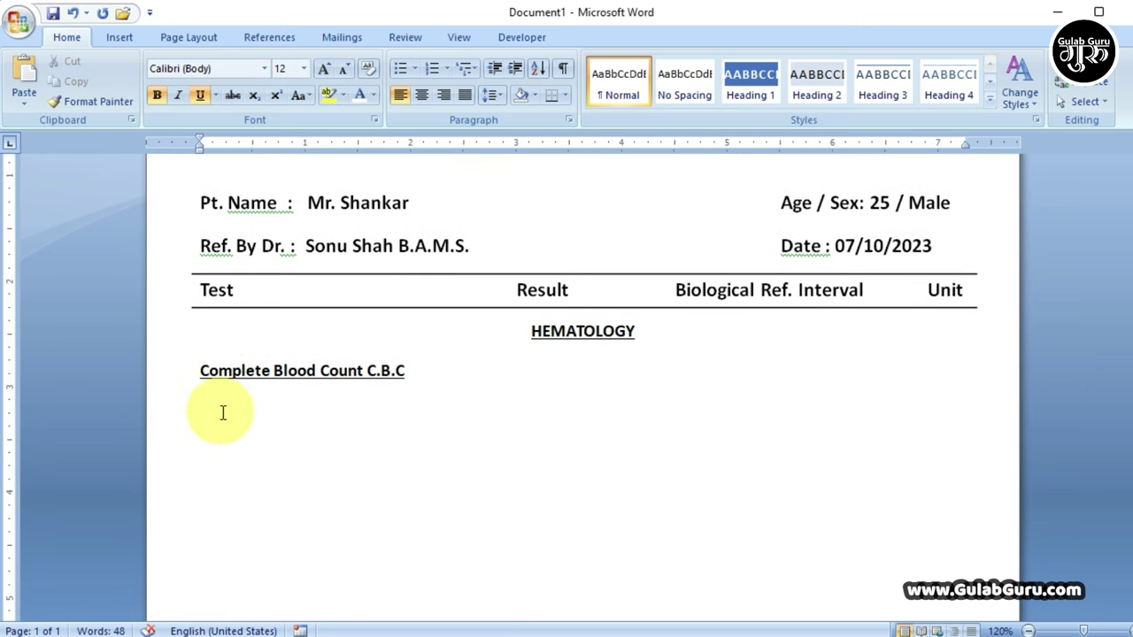
scroll(223, 412, "down", 1)
scroll(223, 413, "down", 5)
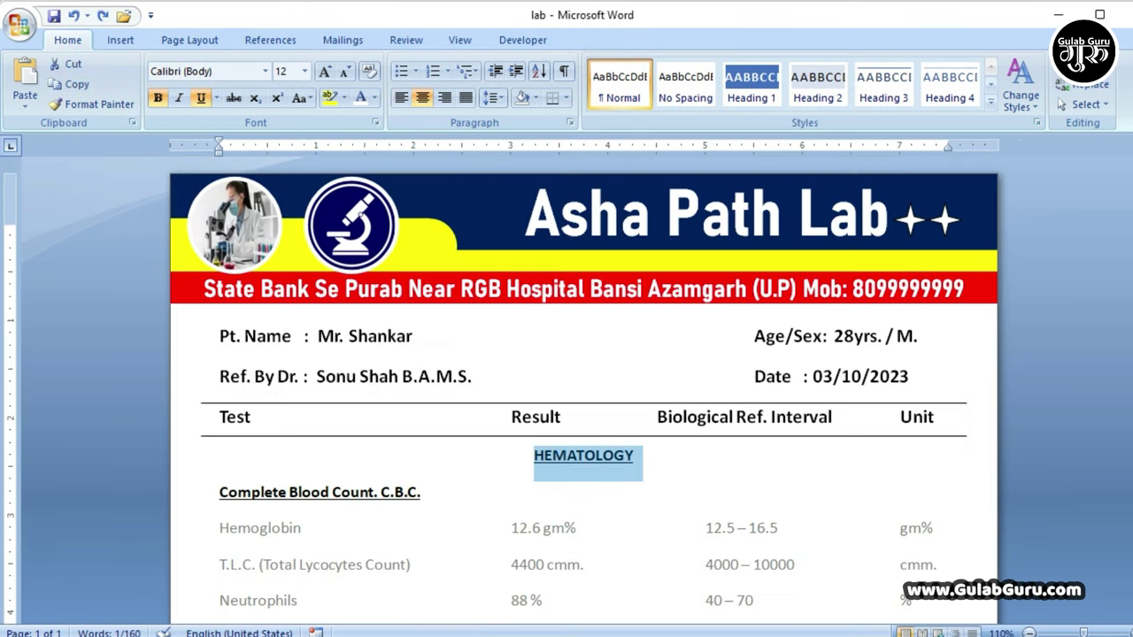
scroll(298, 543, "down", 3)
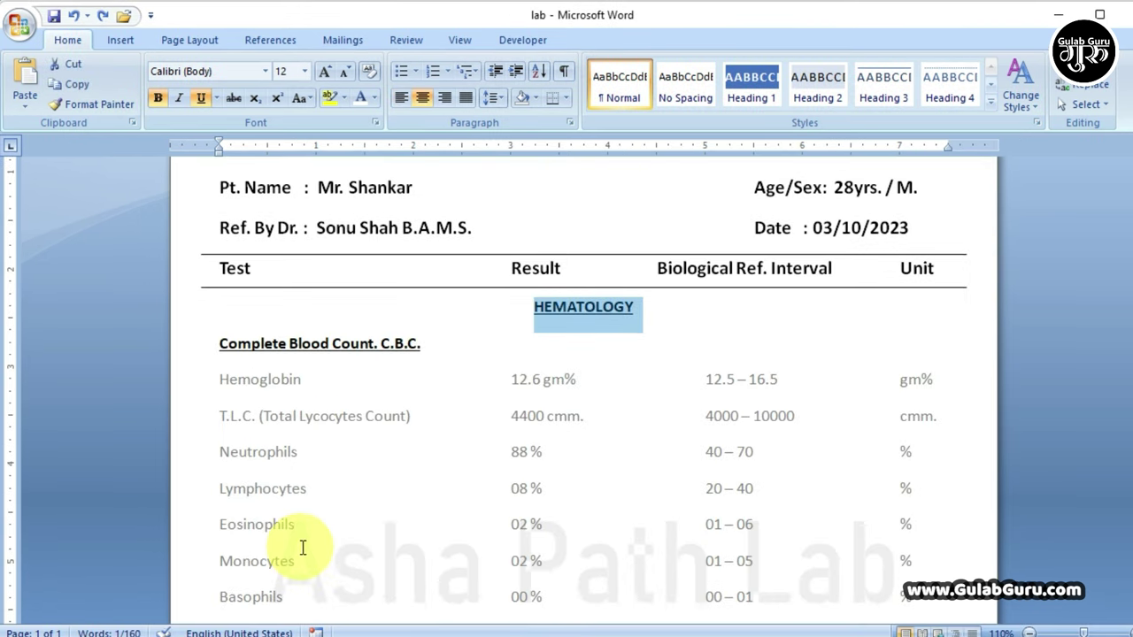
scroll(293, 399, "down", 2)
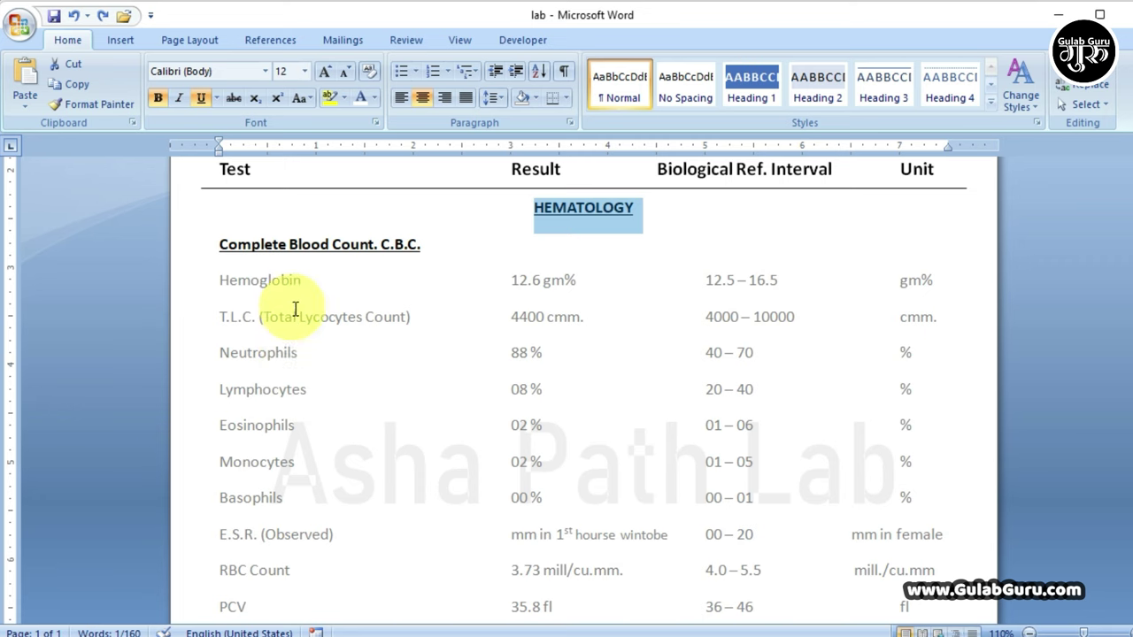
scroll(306, 390, "down", 1)
scroll(319, 458, "up", 2)
scroll(321, 458, "up", 1)
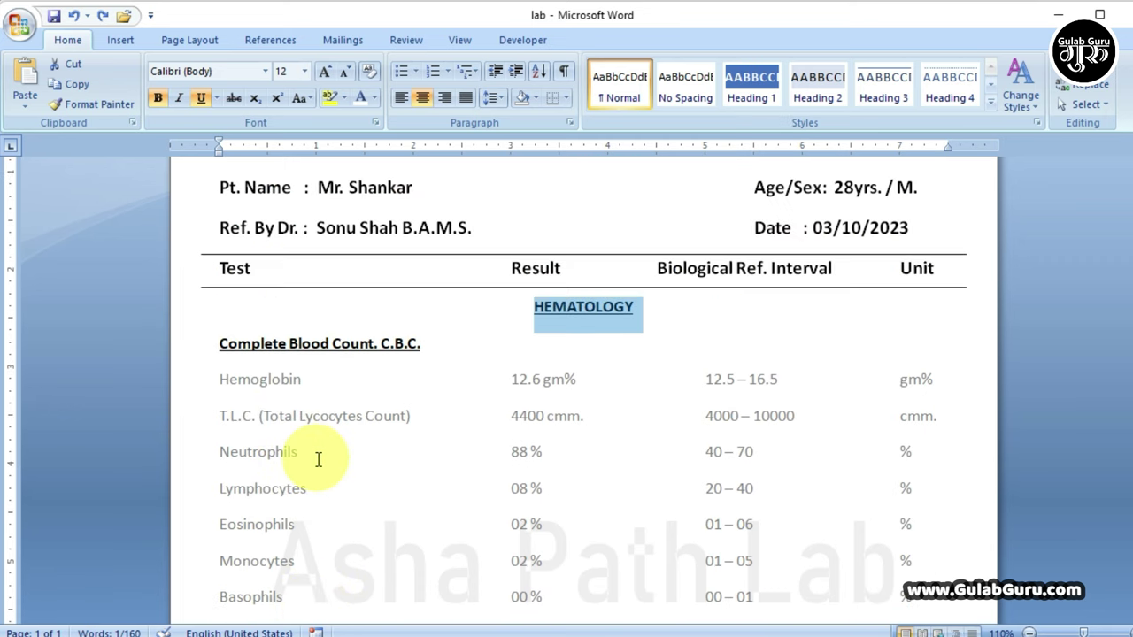
mouse_move(426, 344)
left_mouse_down()
mouse_move(227, 319)
mouse_move(198, 235)
left_mouse_up()
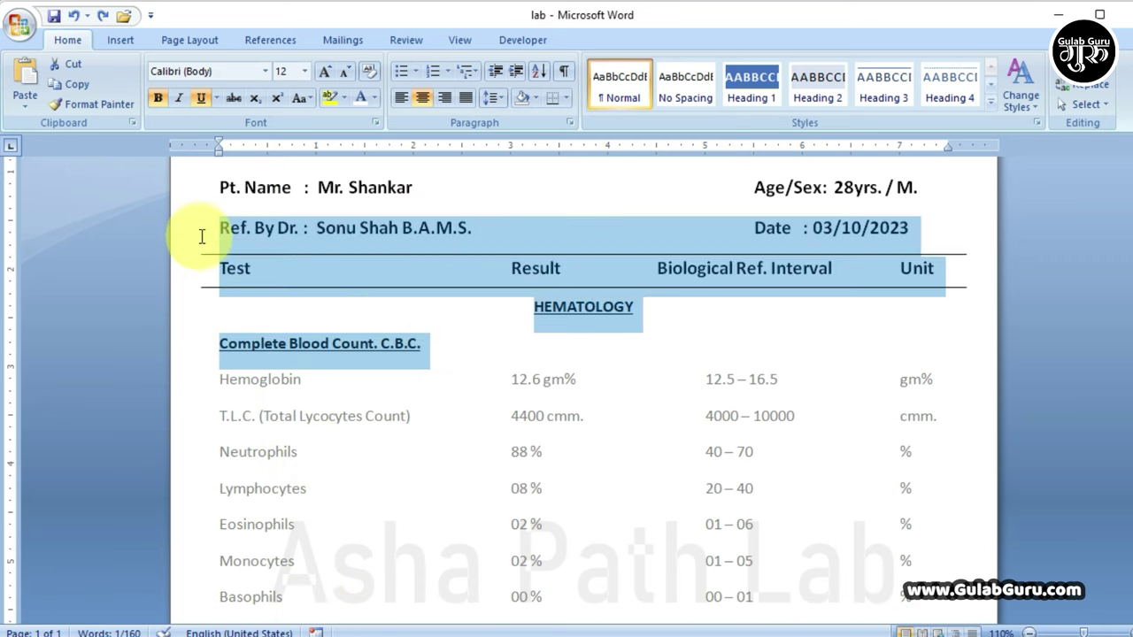
left_click(400, 379)
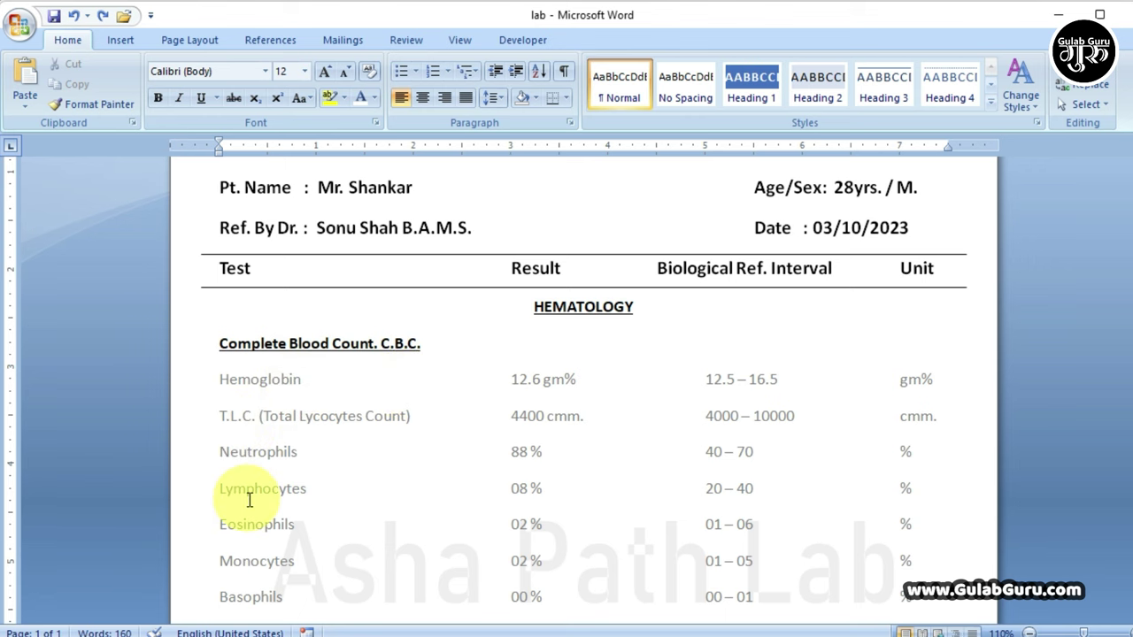
scroll(249, 500, "down", 1)
scroll(258, 531, "down", 1)
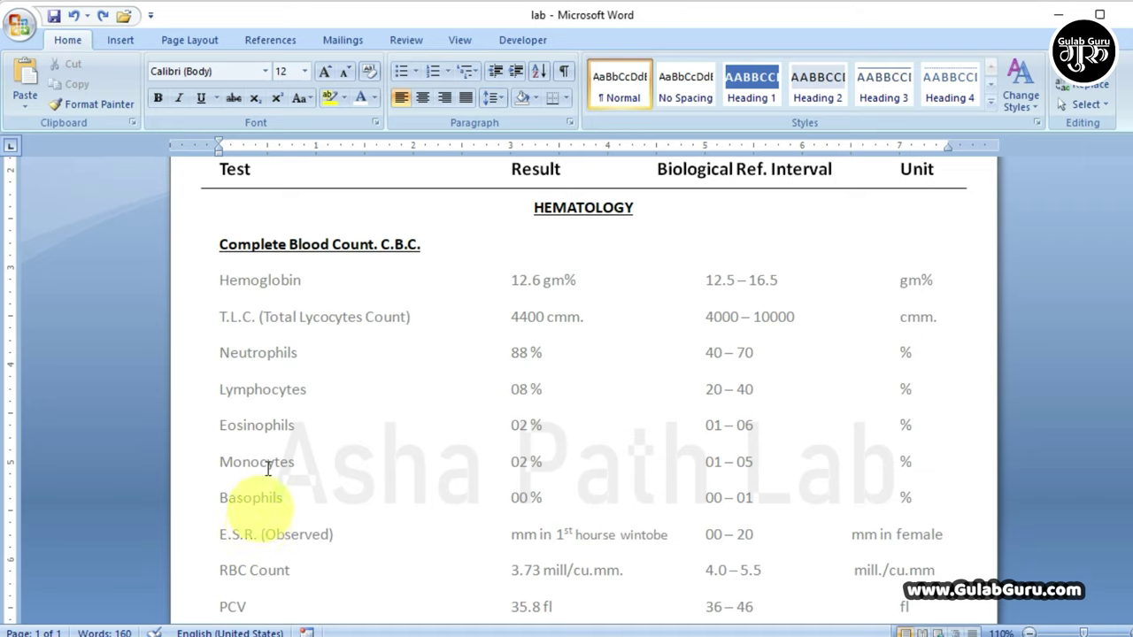
scroll(270, 469, "down", 2)
scroll(273, 389, "down", 4)
scroll(271, 495, "up", 3)
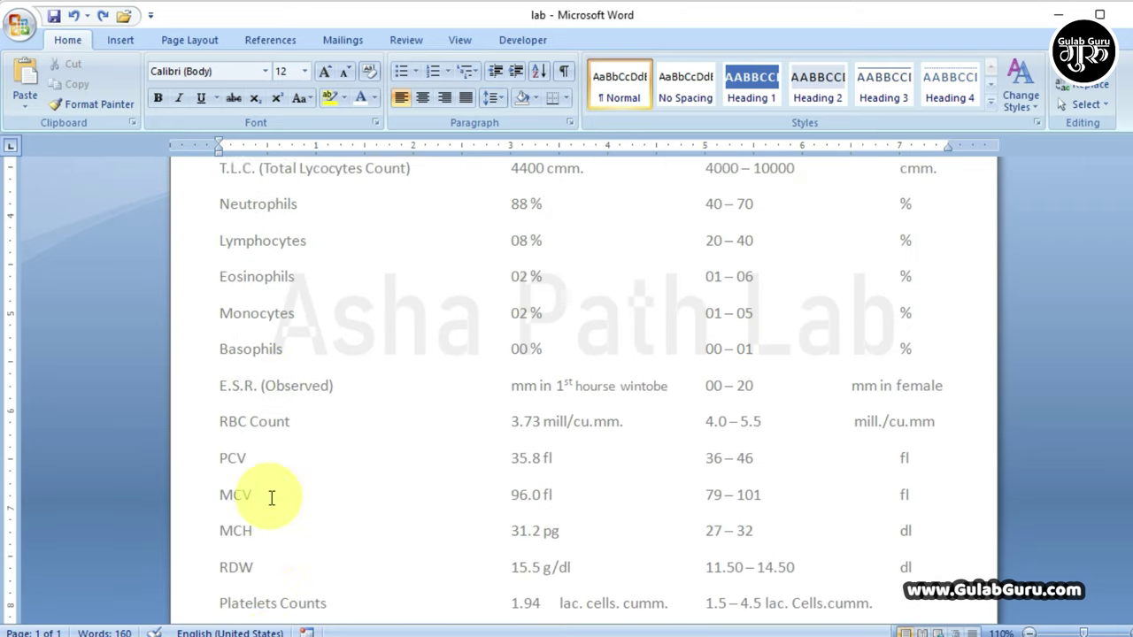
scroll(272, 497, "up", 1)
scroll(278, 488, "up", 2)
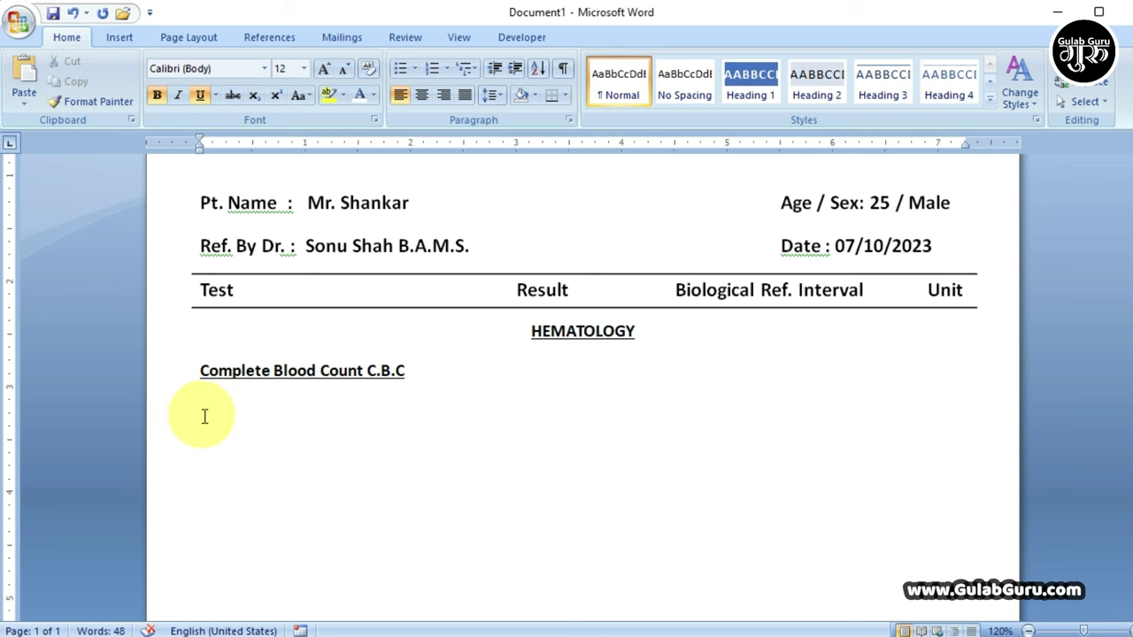
Type the Hemoglobin test name without bold or underline.
type("Hemoglobin")
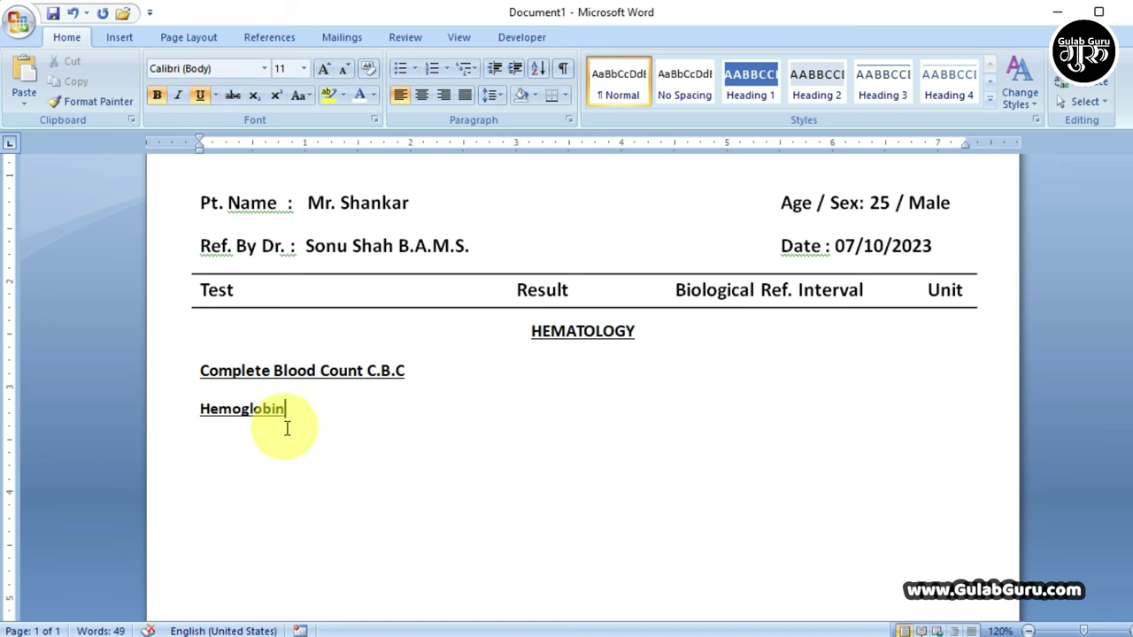
left_click_drag(286, 409, 184, 407)
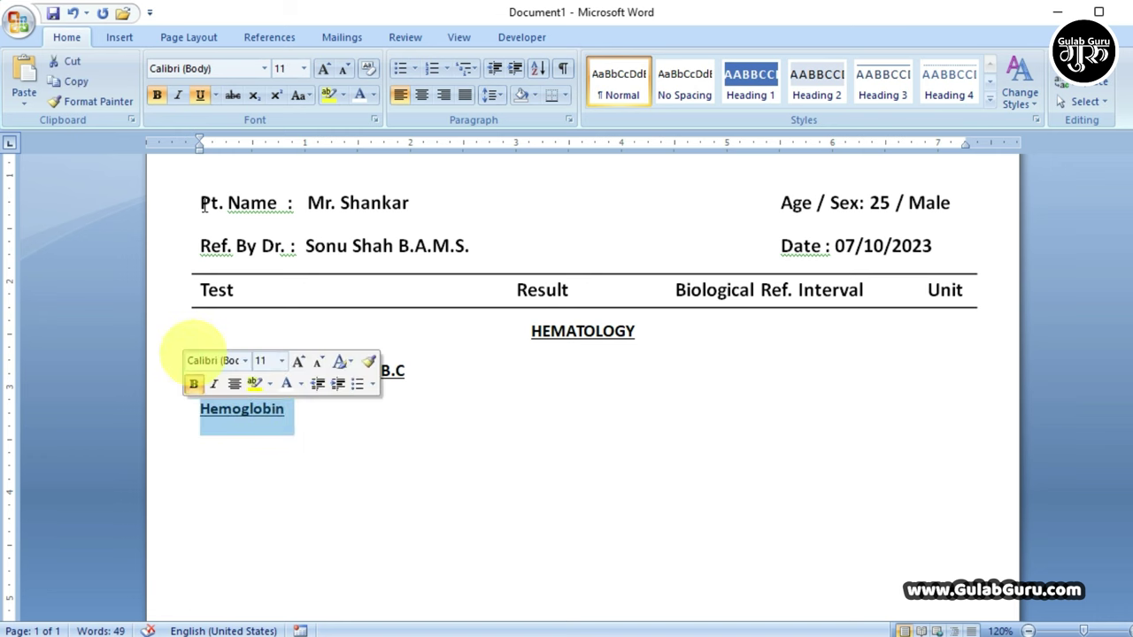
left_click(199, 96)
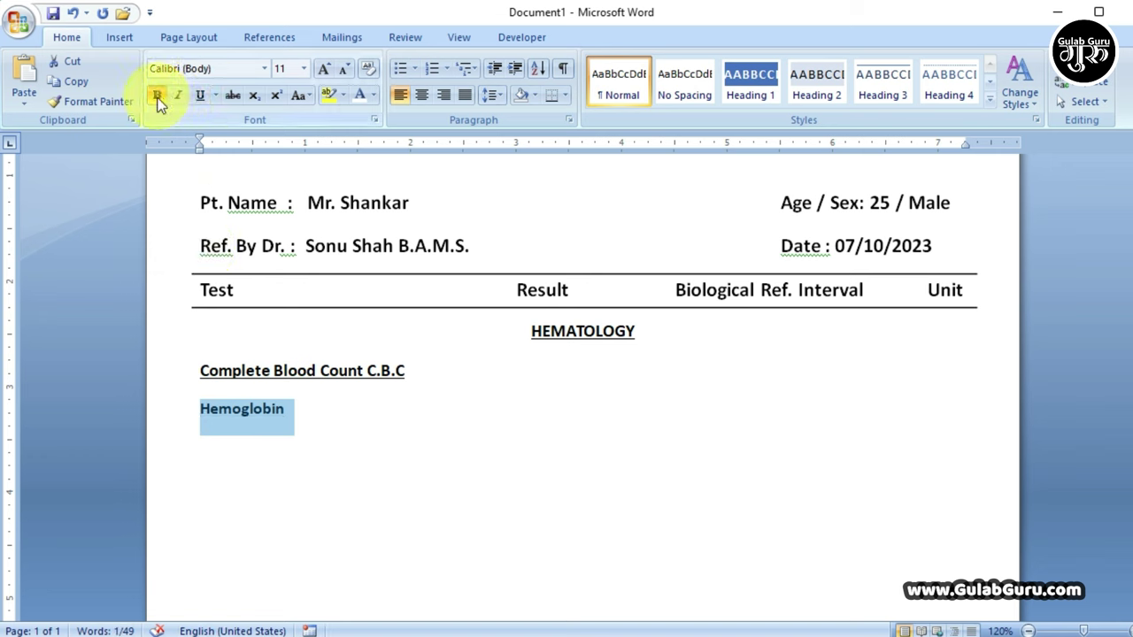
left_click(157, 95)
left_click(317, 416)
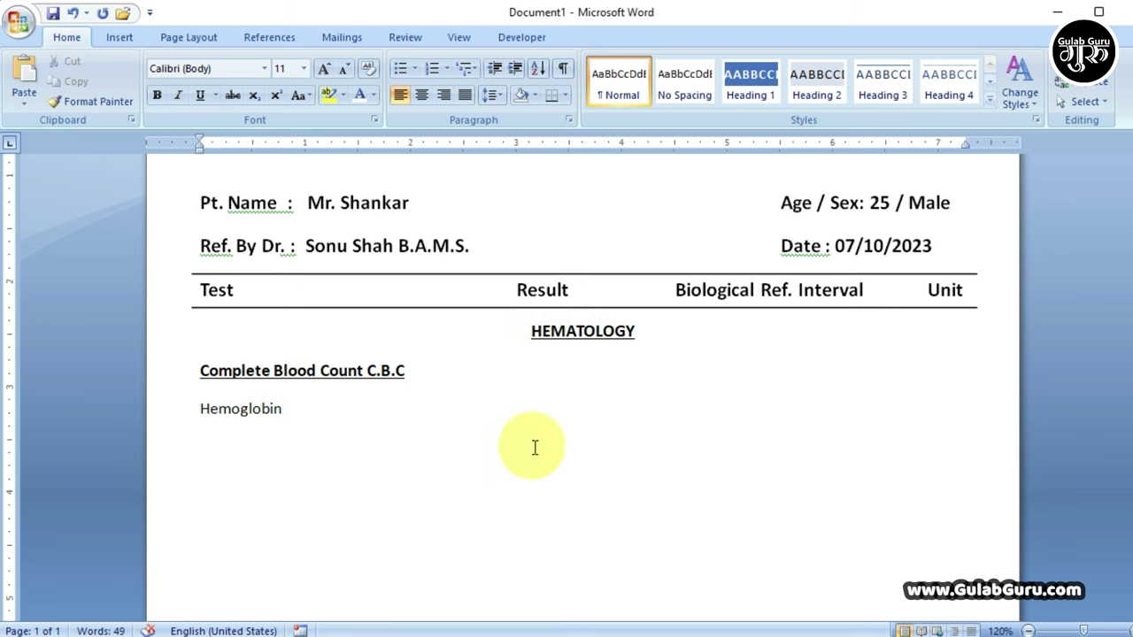
Fill the Hemoglobin row with 11.5 gm%, 12.5 – 16.5 and gm, then paste T.L.C. below.
key("Tab")
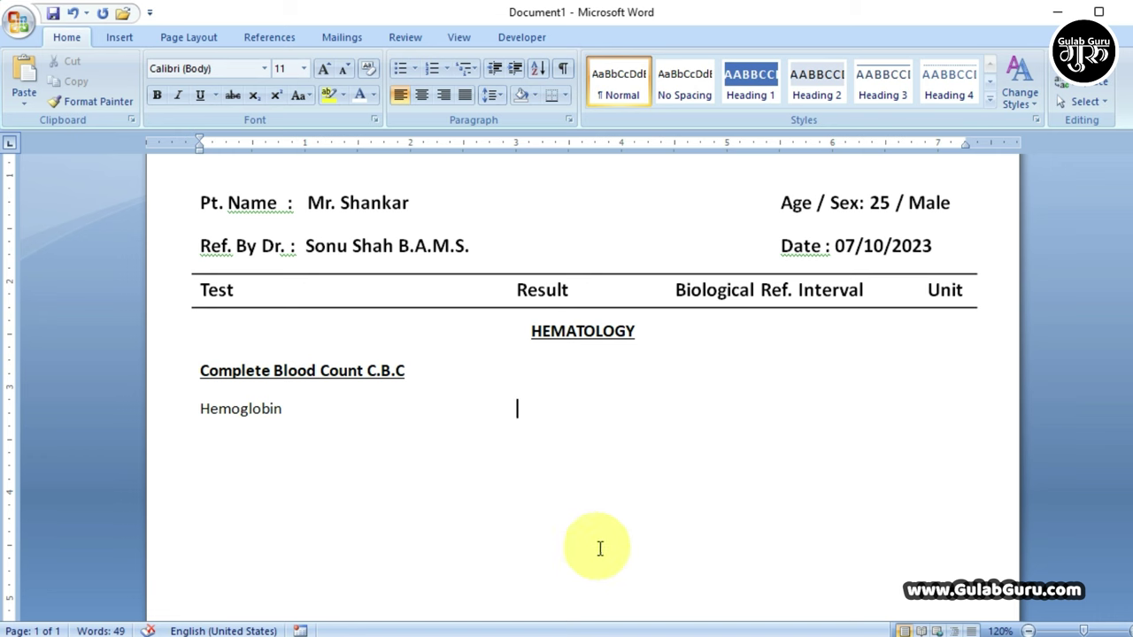
type("11.")
type("5")
type(" gm")
type("%")
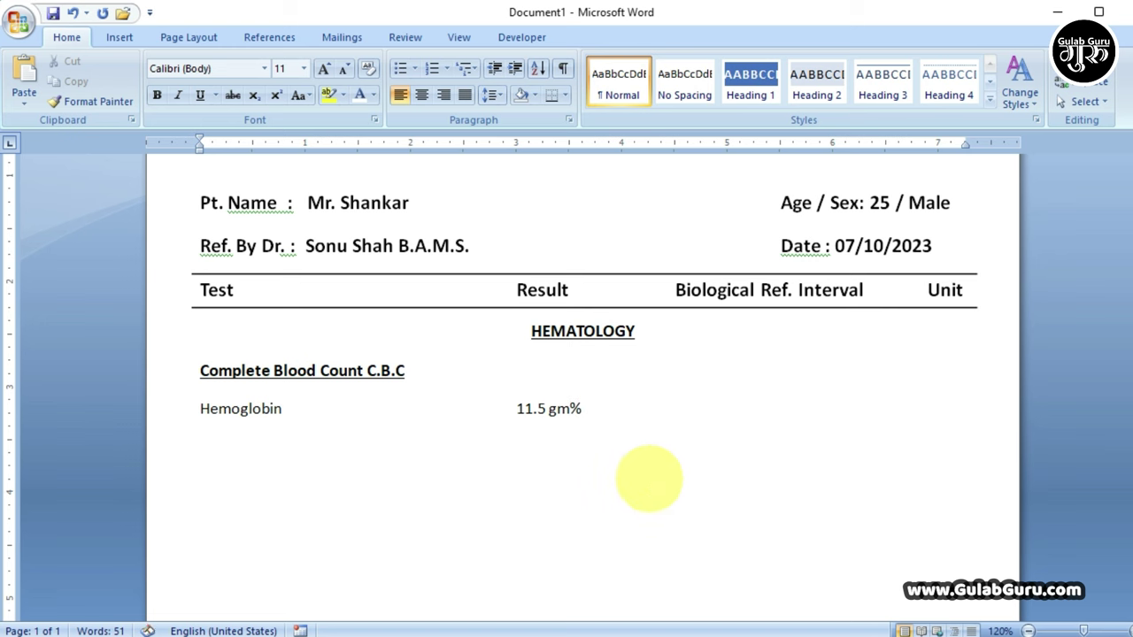
key("Tab")
key("Tab")
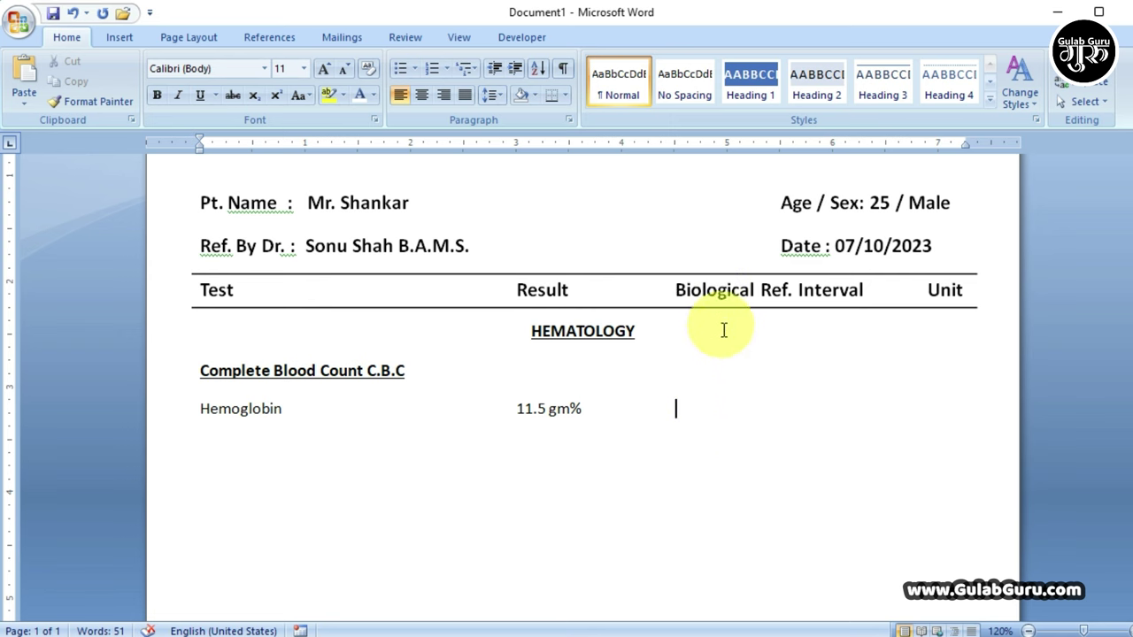
type("1")
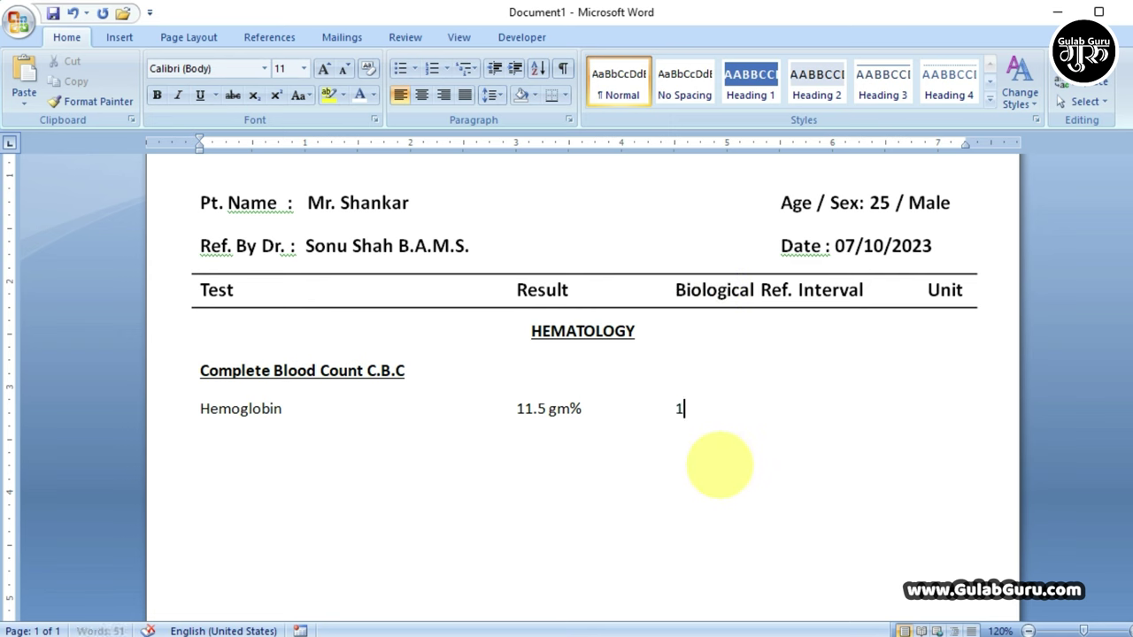
type("2.5")
type(" – 16")
type(".5")
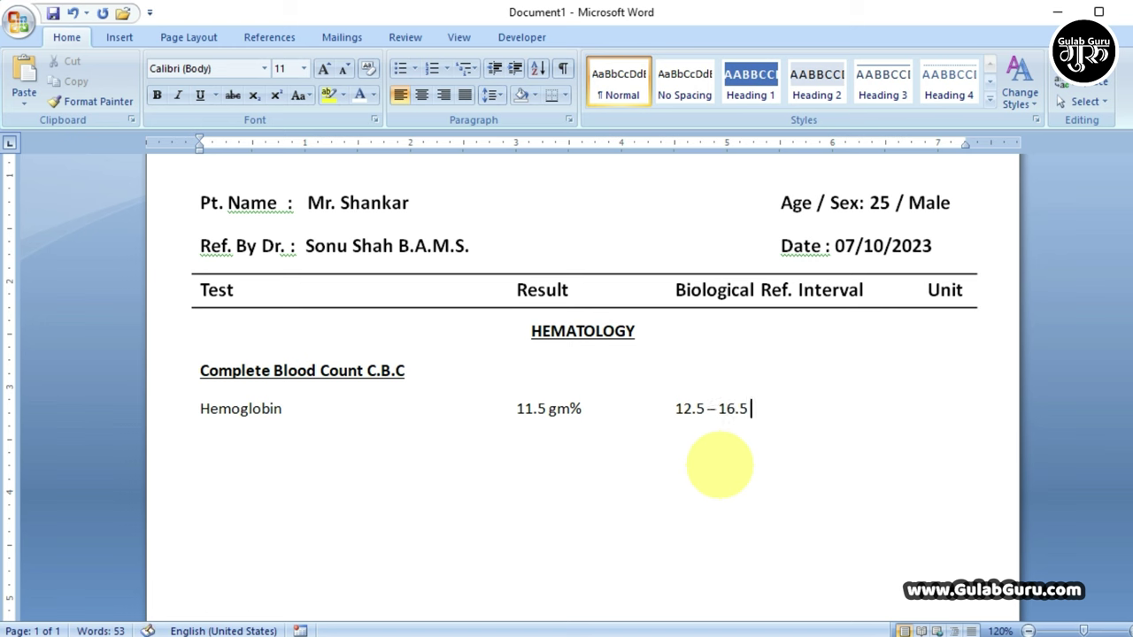
key("Tab")
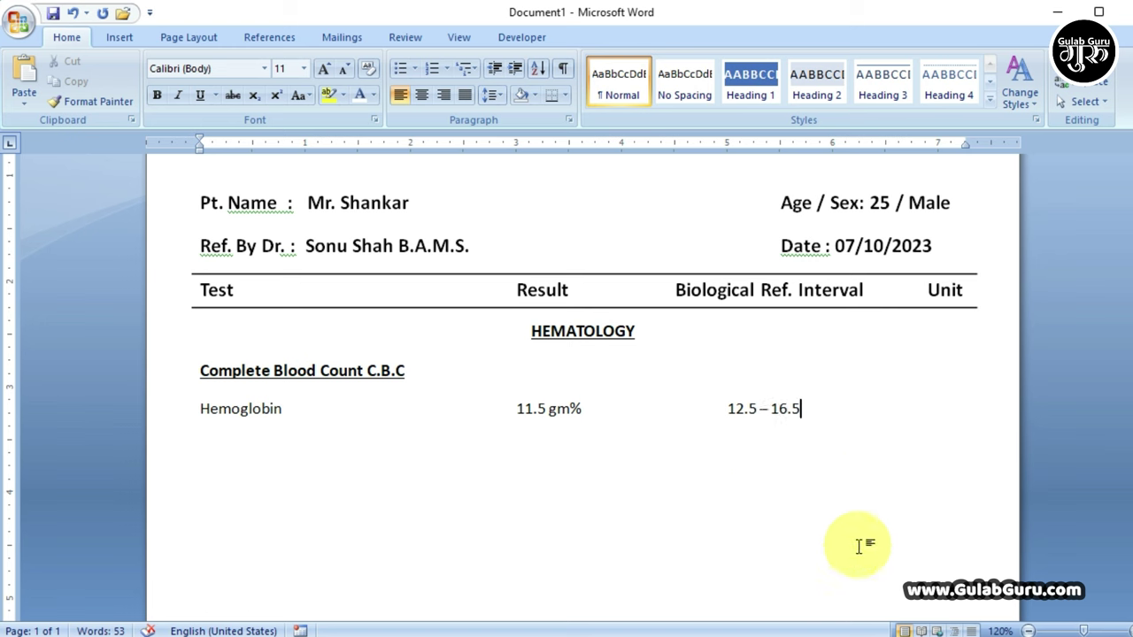
key("Tab")
double_click(940, 409)
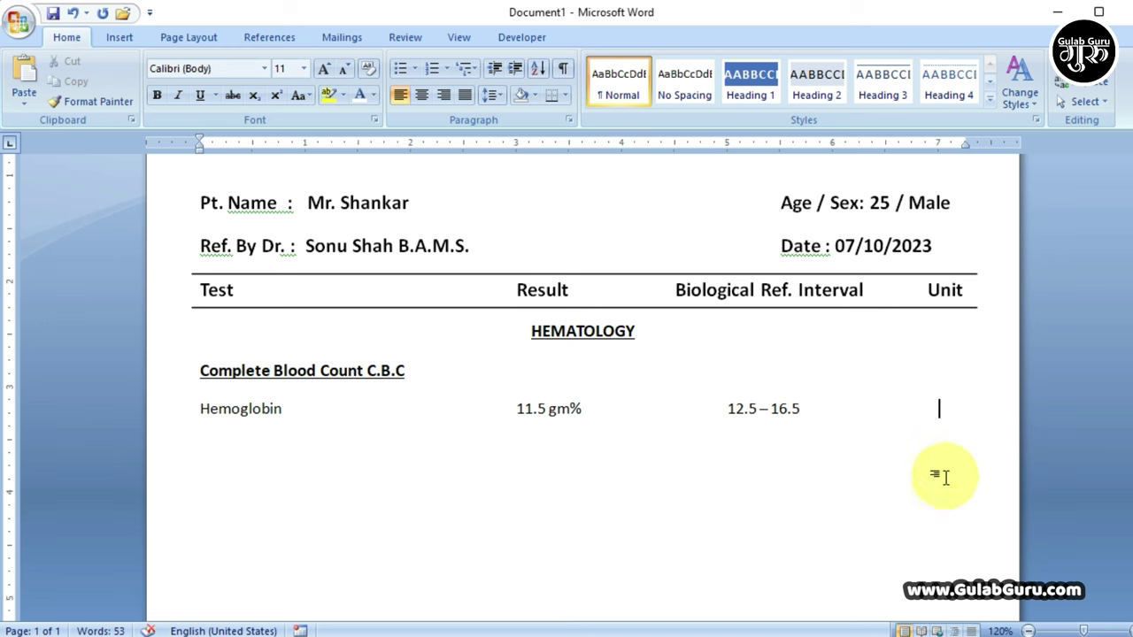
type("gm")
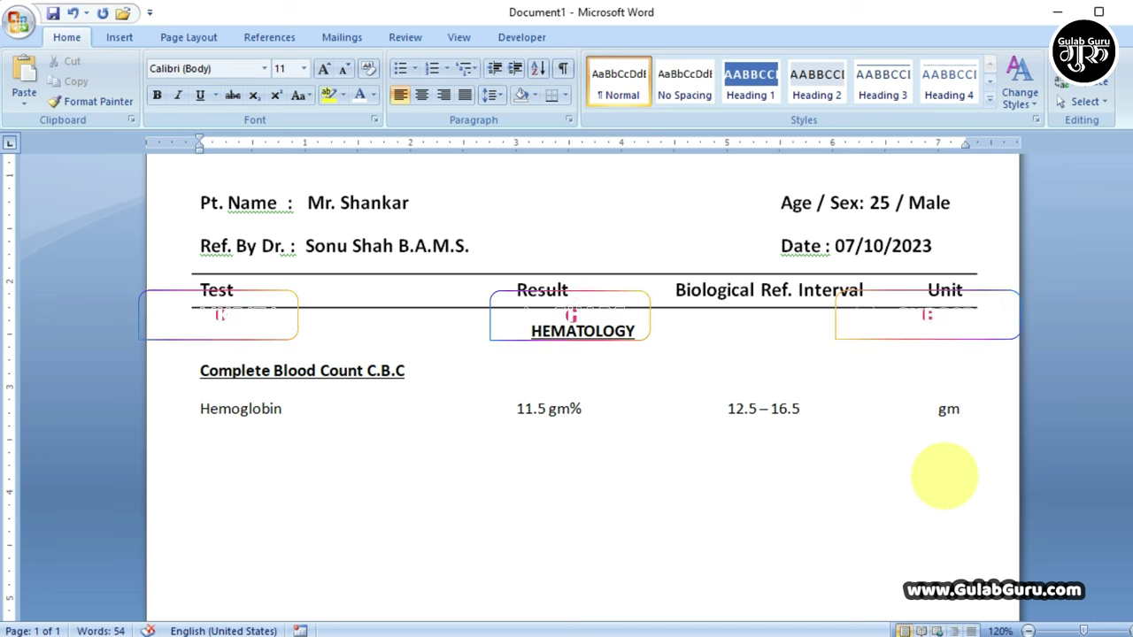
key("Return")
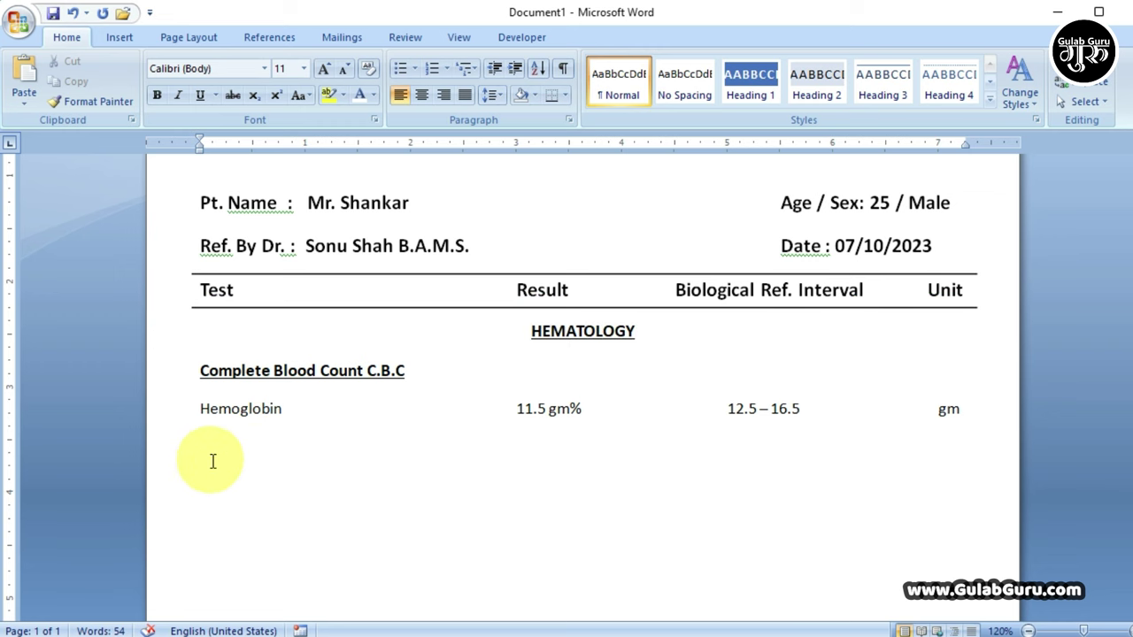
type("T.L.C. (Total Lycocytes Count)")
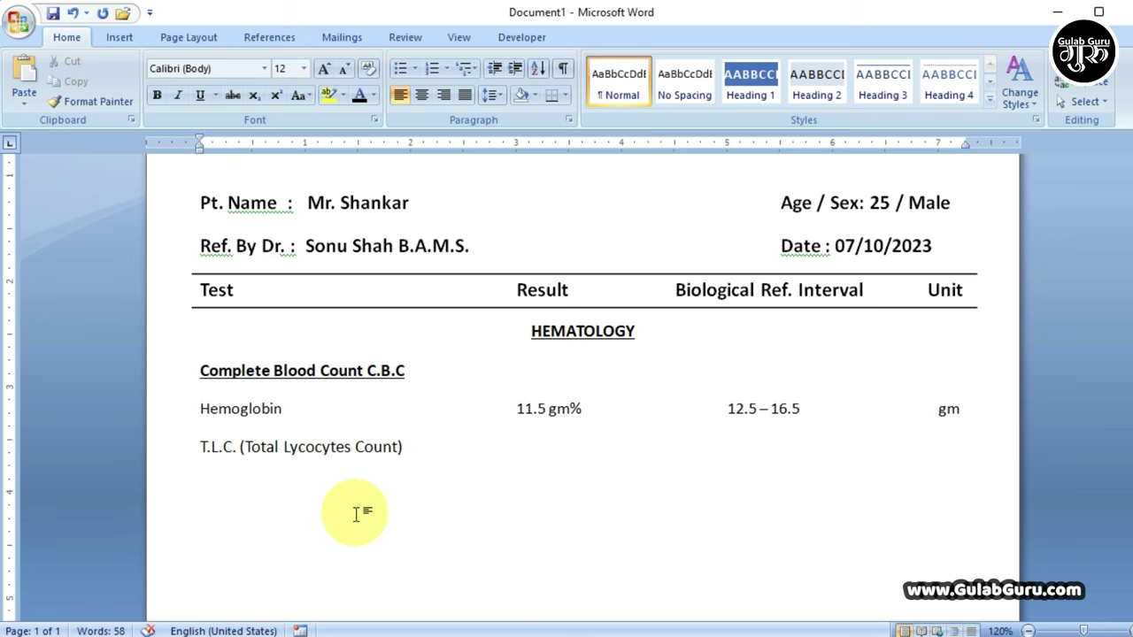
Fill the T.L.C. row with 4400 cmm., 4000 – 10000 and cmm., then select both test rows.
key("Tab")
key("Tab")
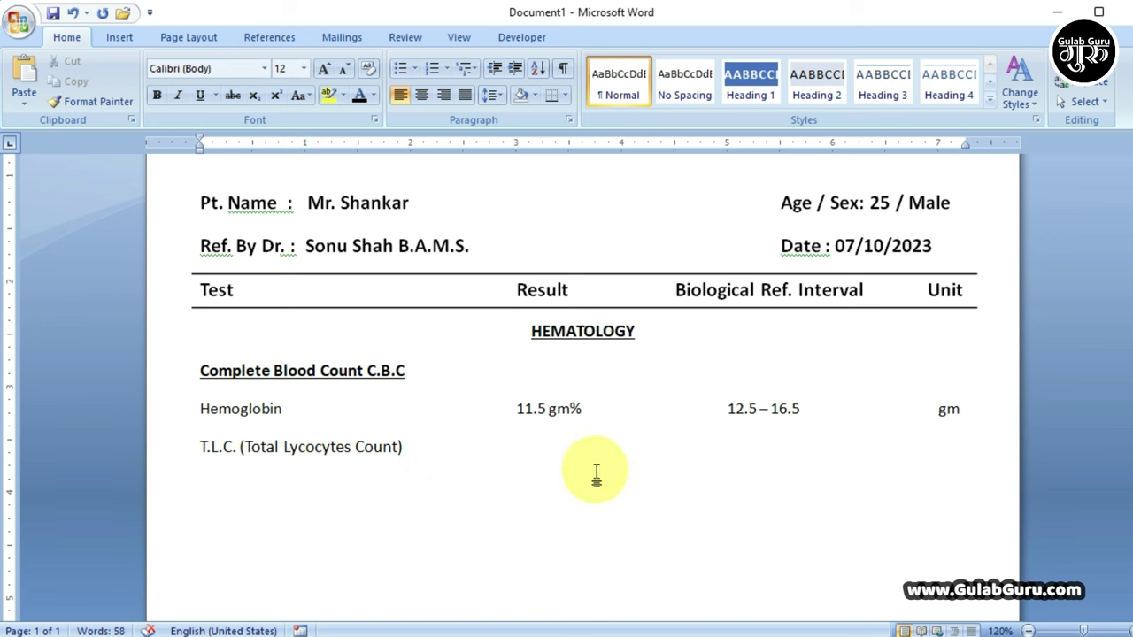
type("4400 ")
type("cmm")
double_click(804, 447)
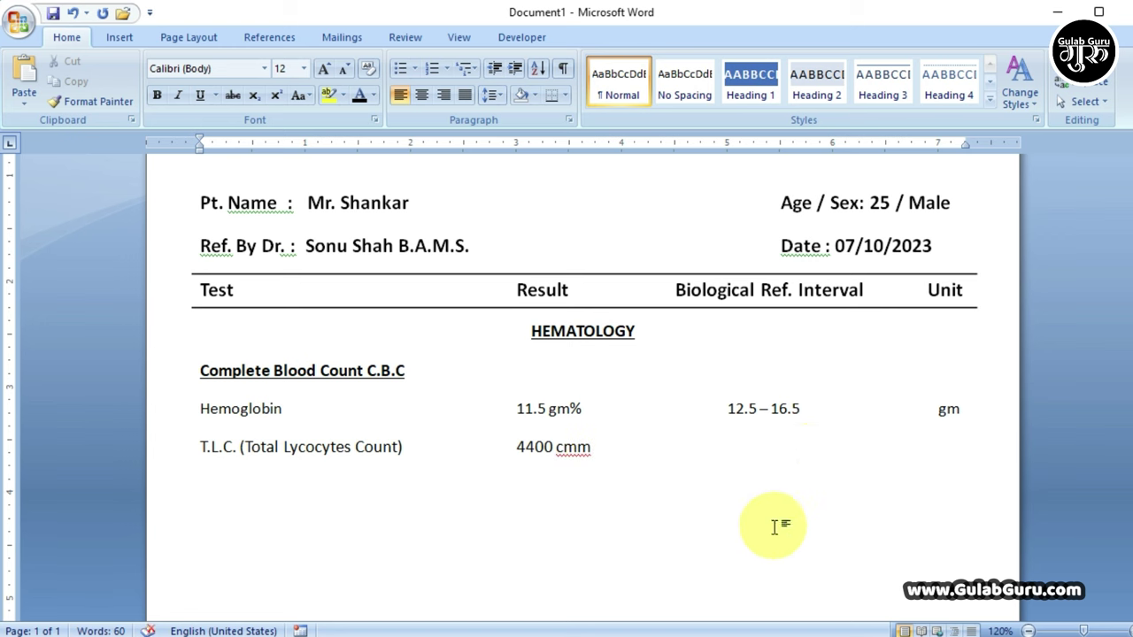
type("40")
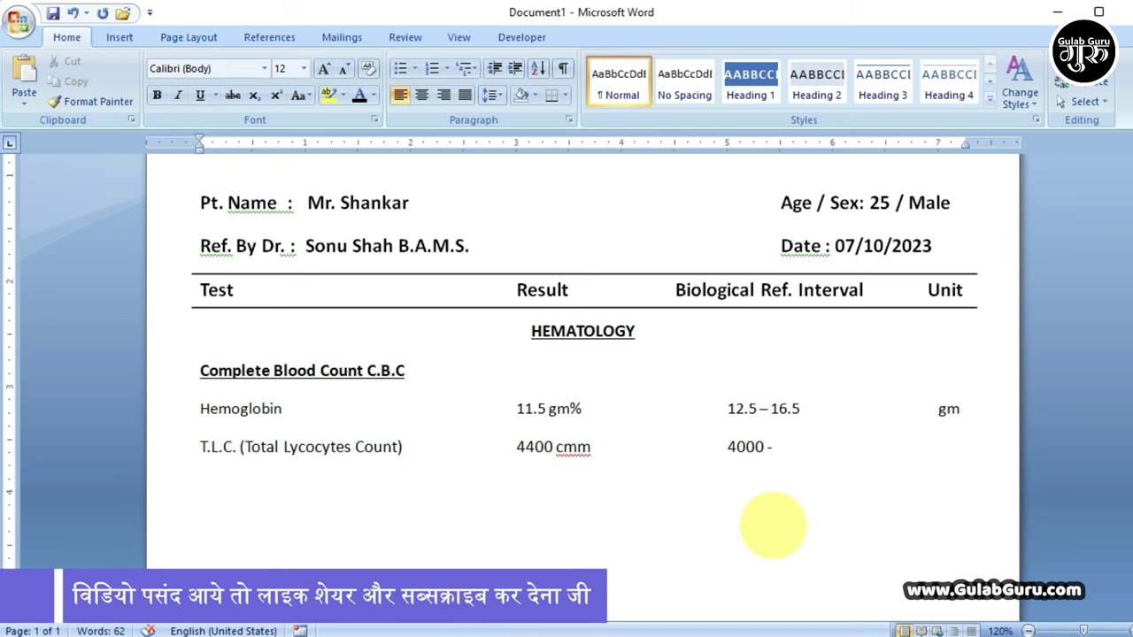
type("00")
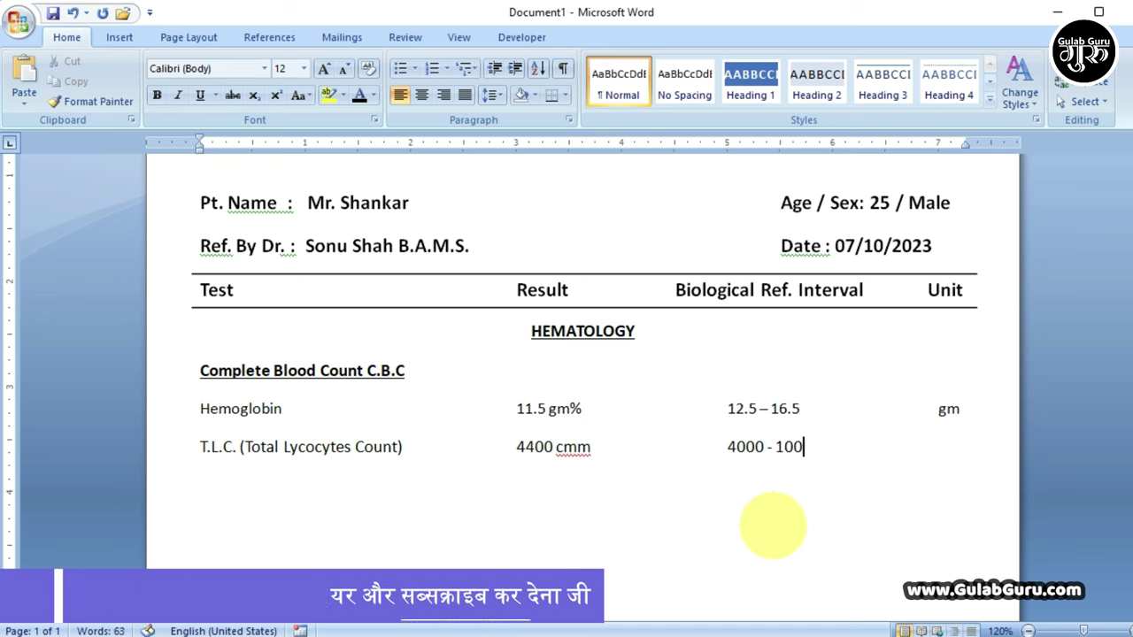
type("0")
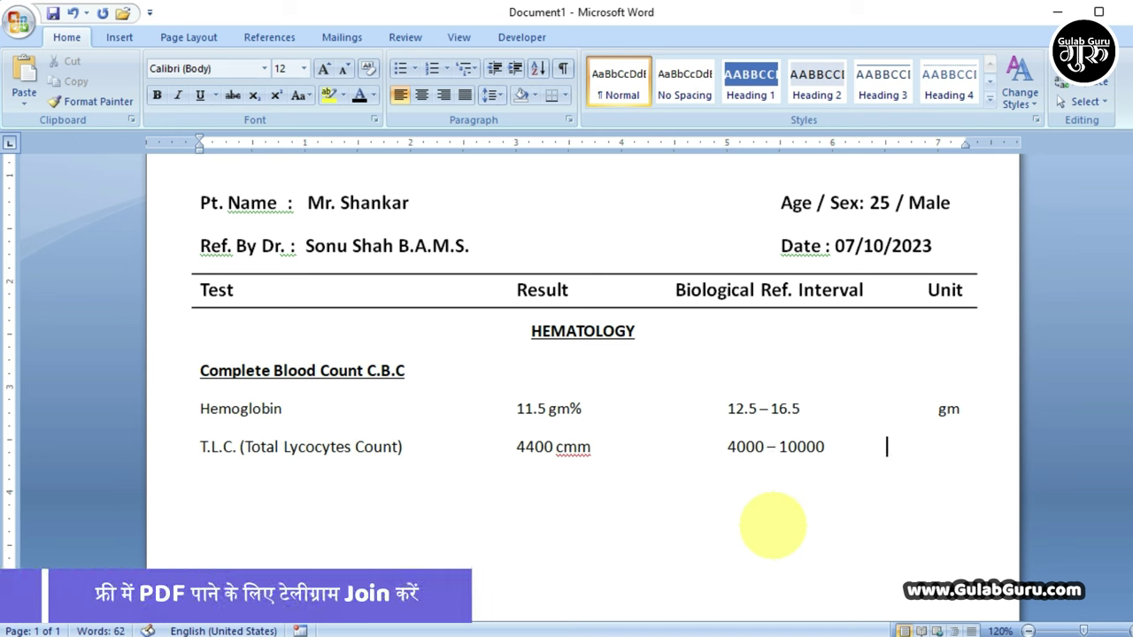
key("Tab")
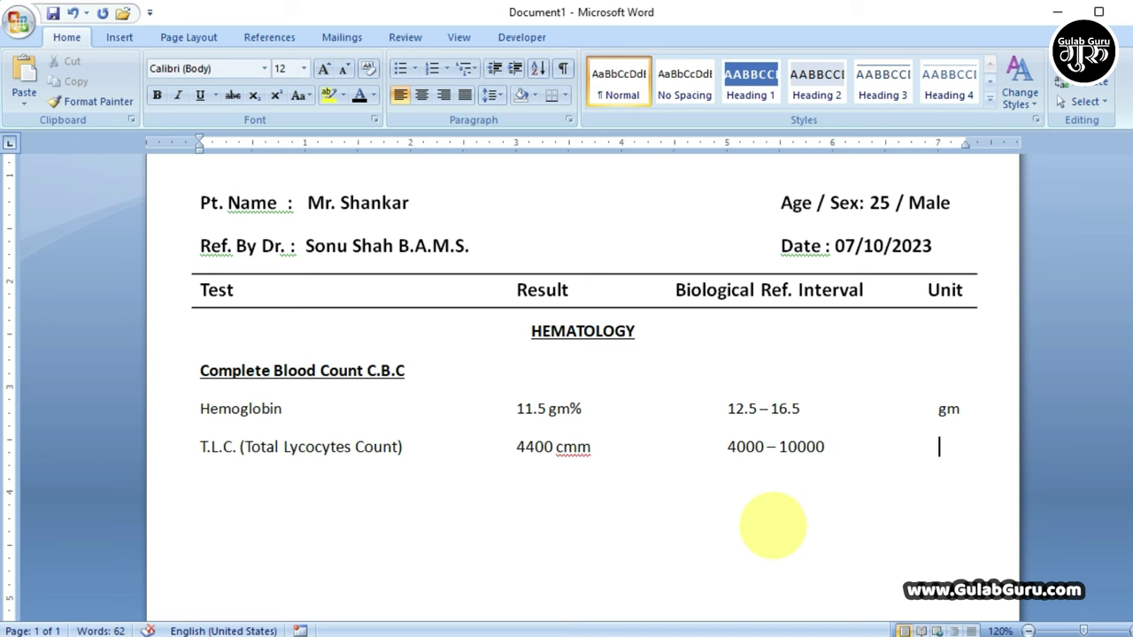
type("cmm.")
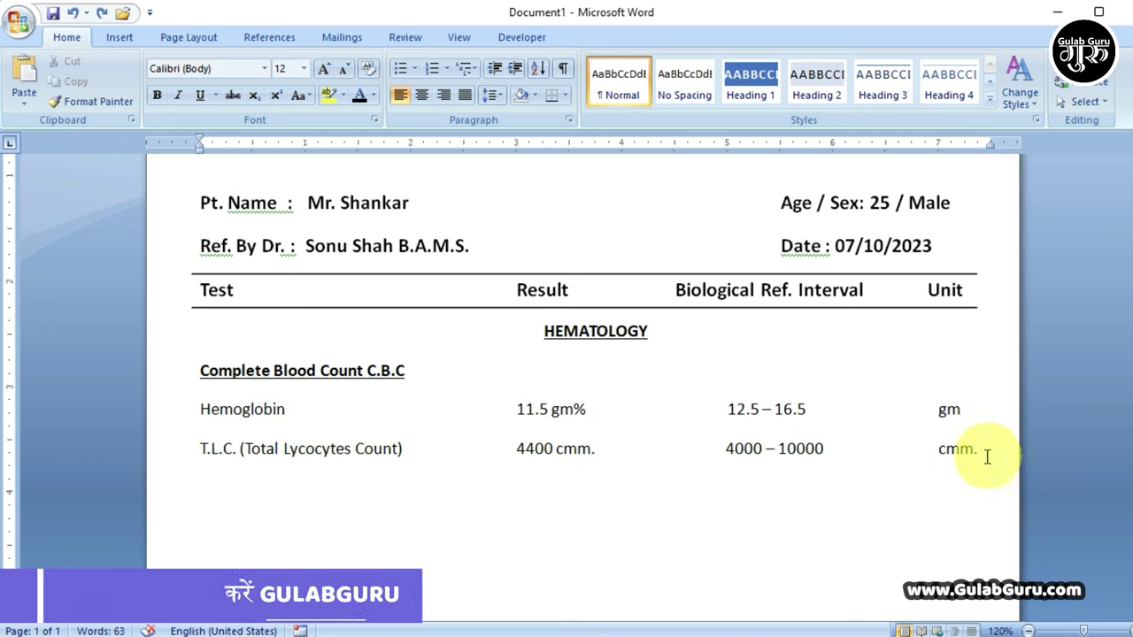
left_click_drag(977, 450, 204, 409)
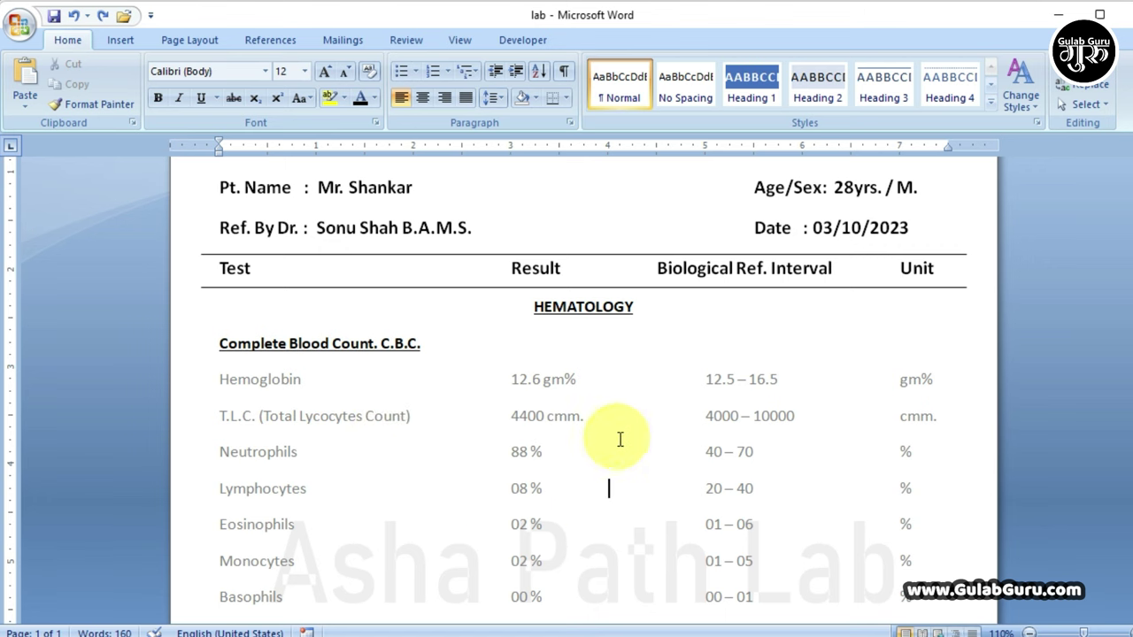
Scroll through the finished report to view its grey test rows.
scroll(620, 440, "down", 1)
scroll(620, 440, "down", 1)
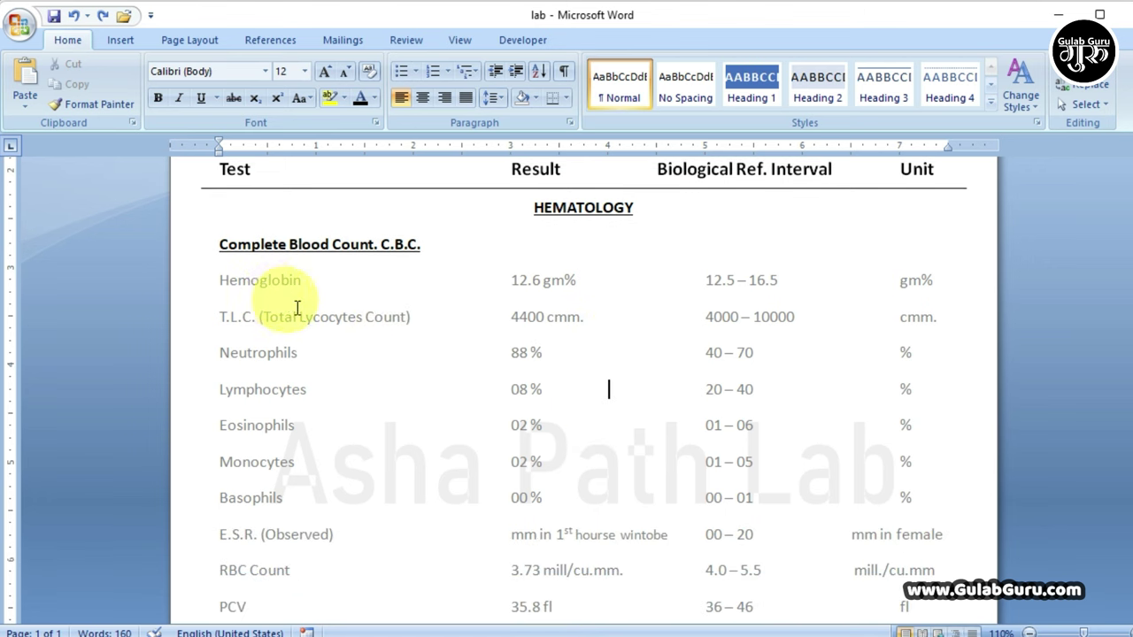
scroll(509, 461, "down", 1)
scroll(509, 458, "down", 1)
scroll(635, 451, "up", 1)
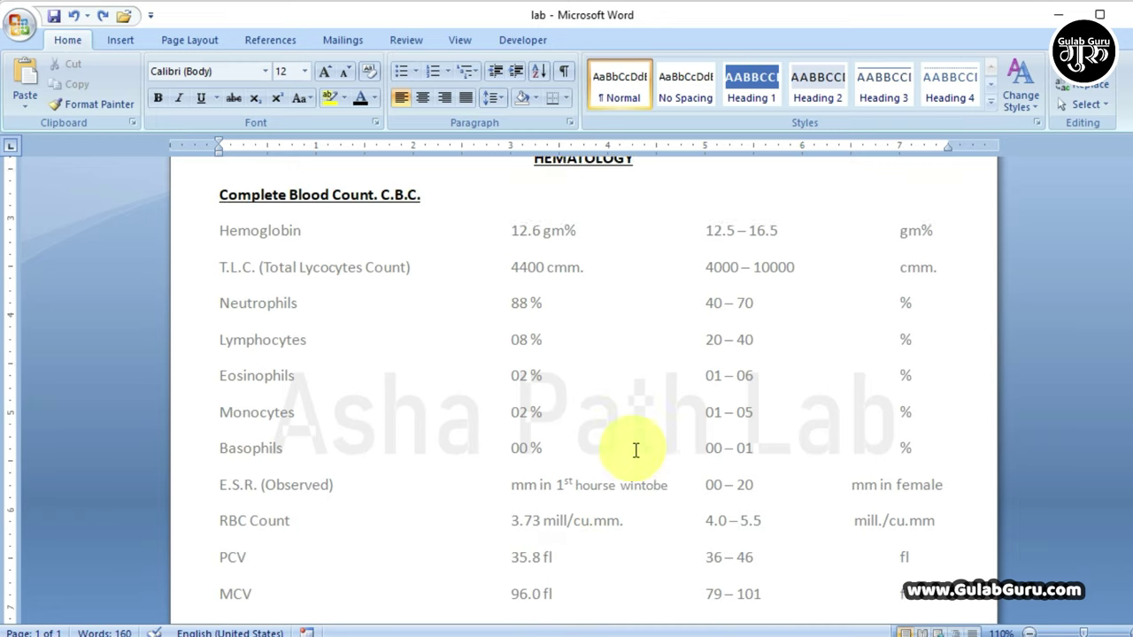
scroll(636, 450, "up", 2)
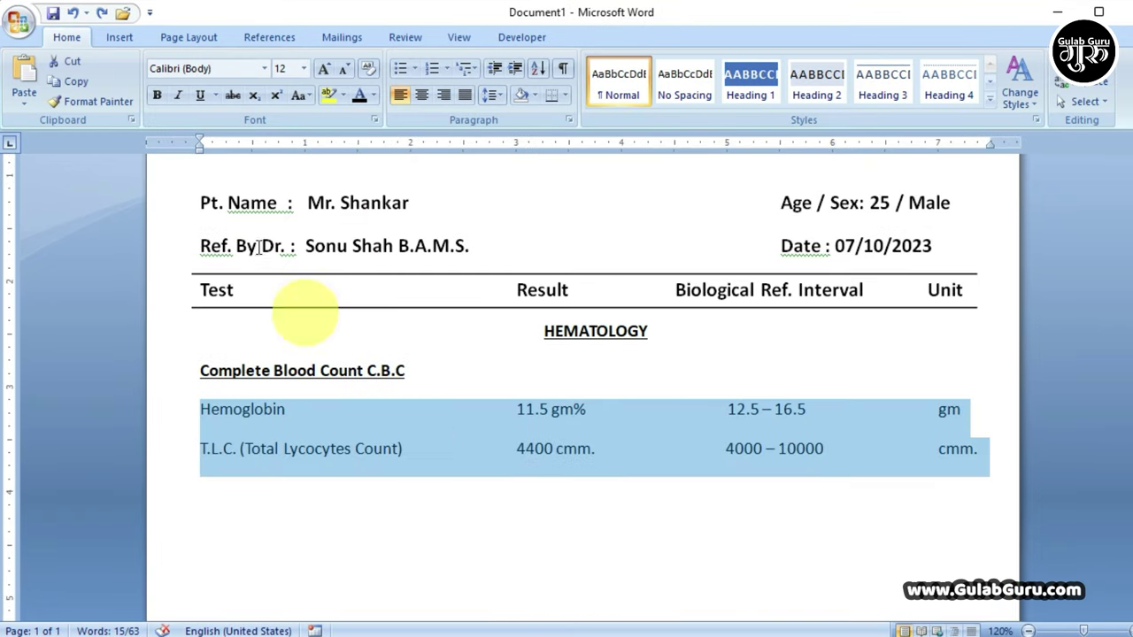
Colour the Hemoglobin and T.L.C. rows grey, ignore the grammar flag, and start a new line.
left_click(376, 95)
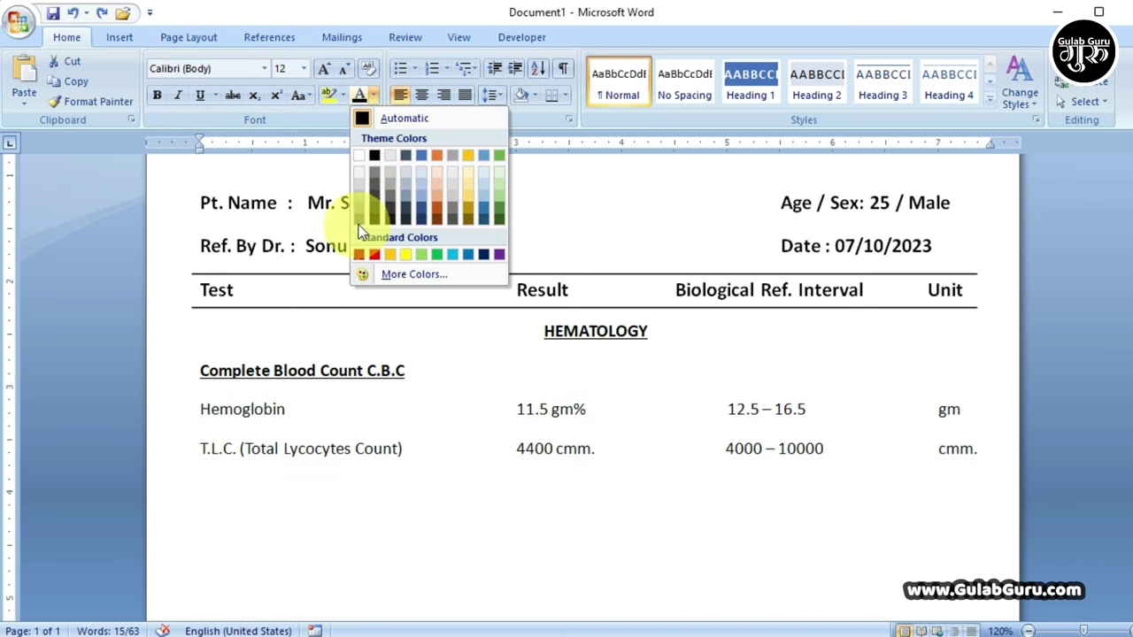
left_click(359, 217)
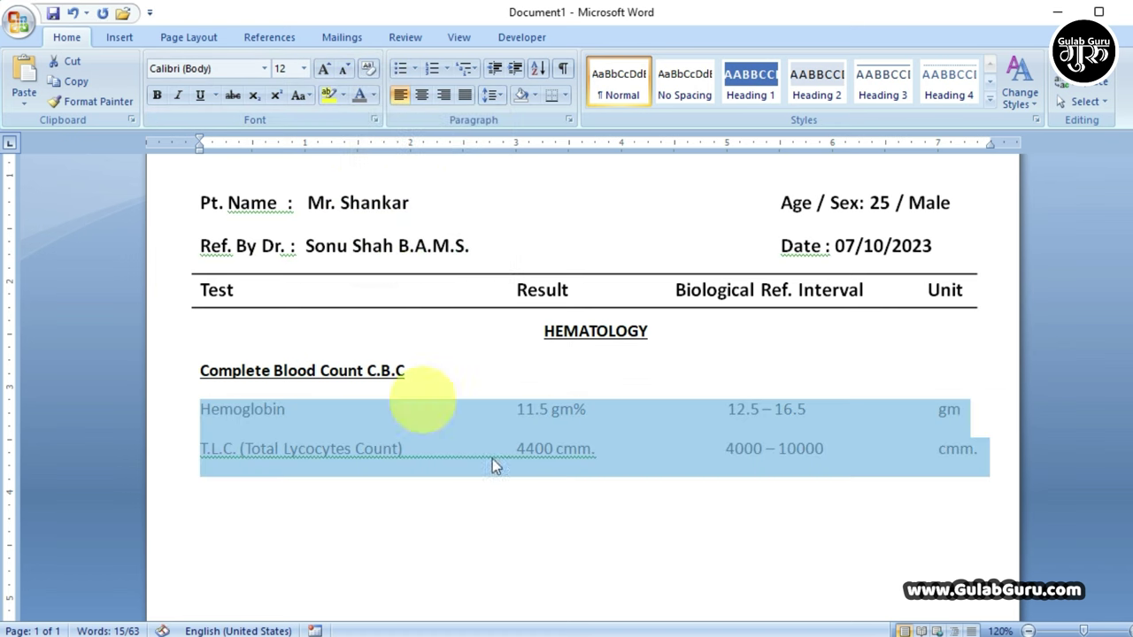
left_click(539, 452)
right_click(558, 456)
left_click(655, 491)
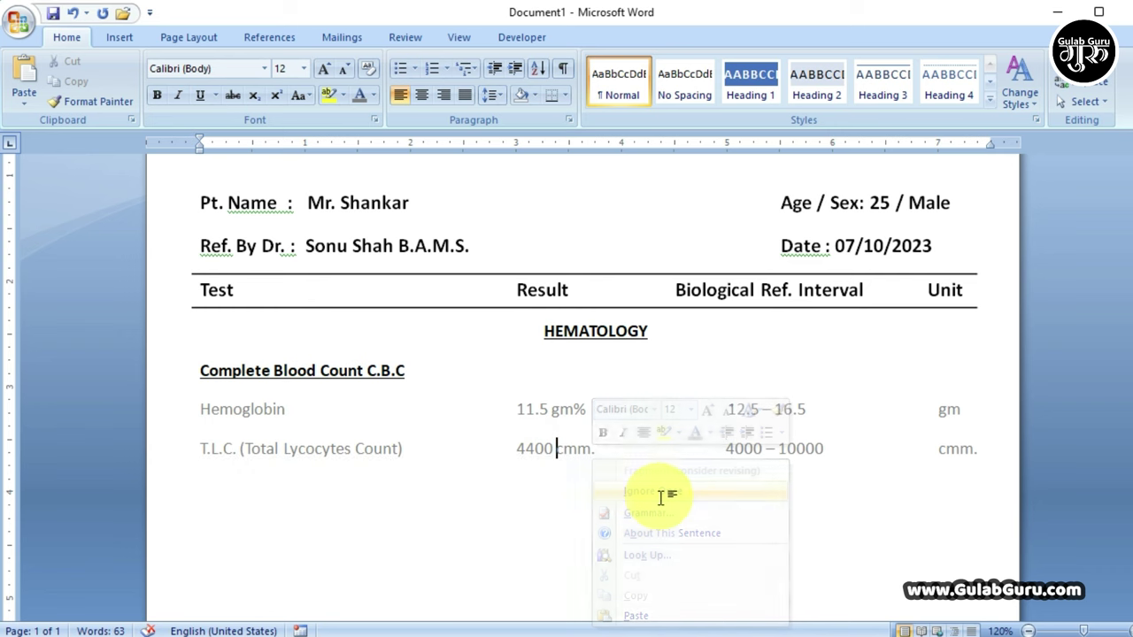
left_click(974, 467)
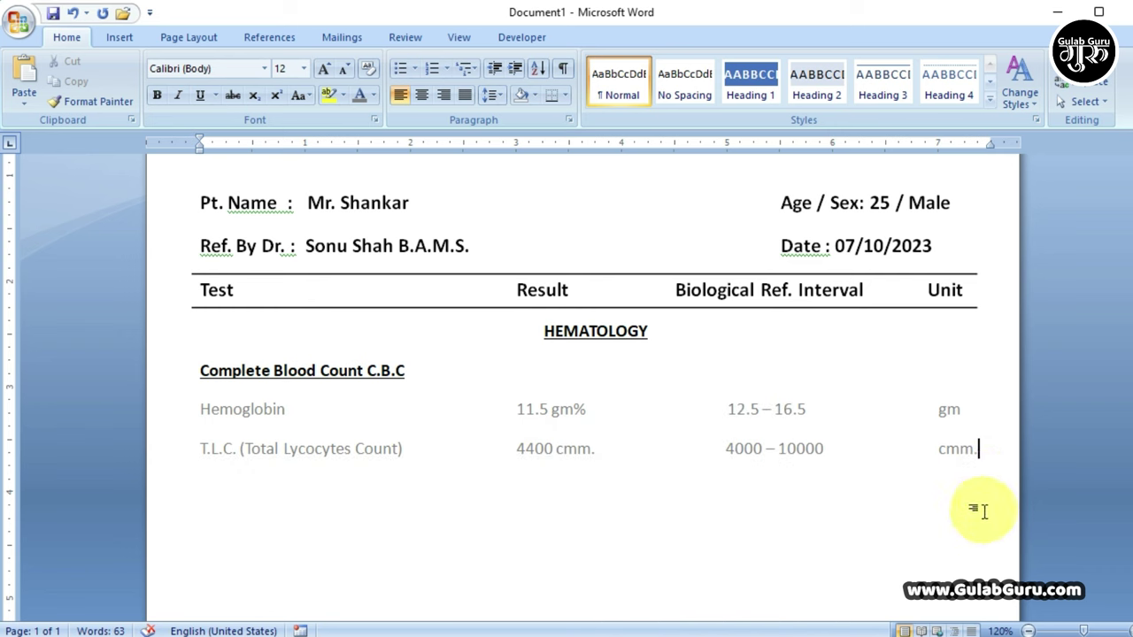
key("Return")
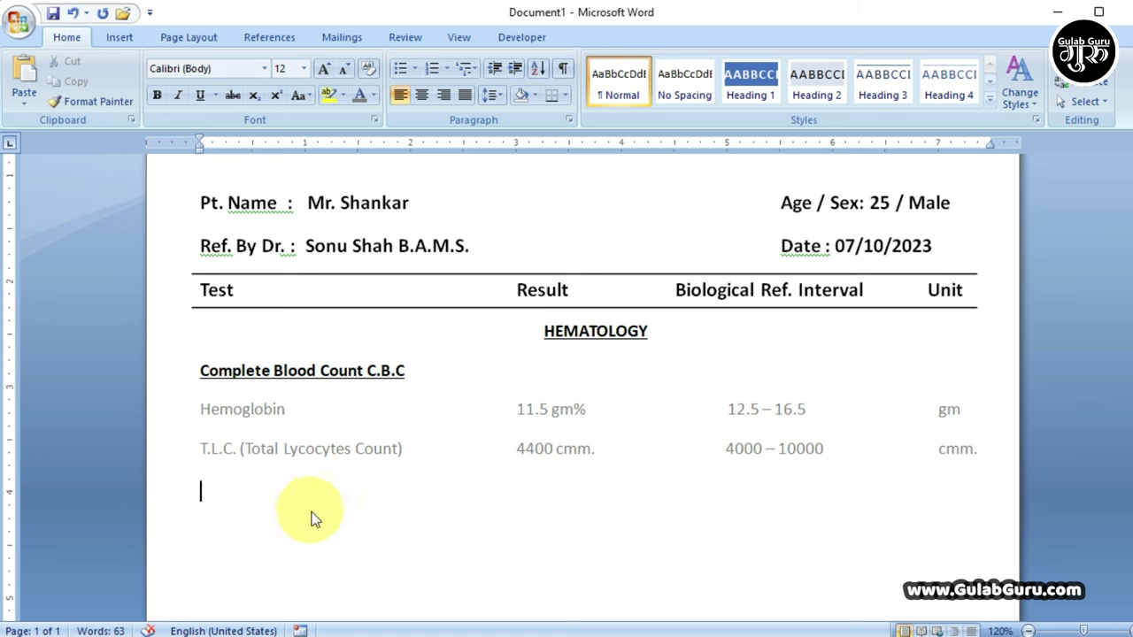
Add a Neutrophils row reading 80 %, 40 – 70 and %.
type("Neutrophils")
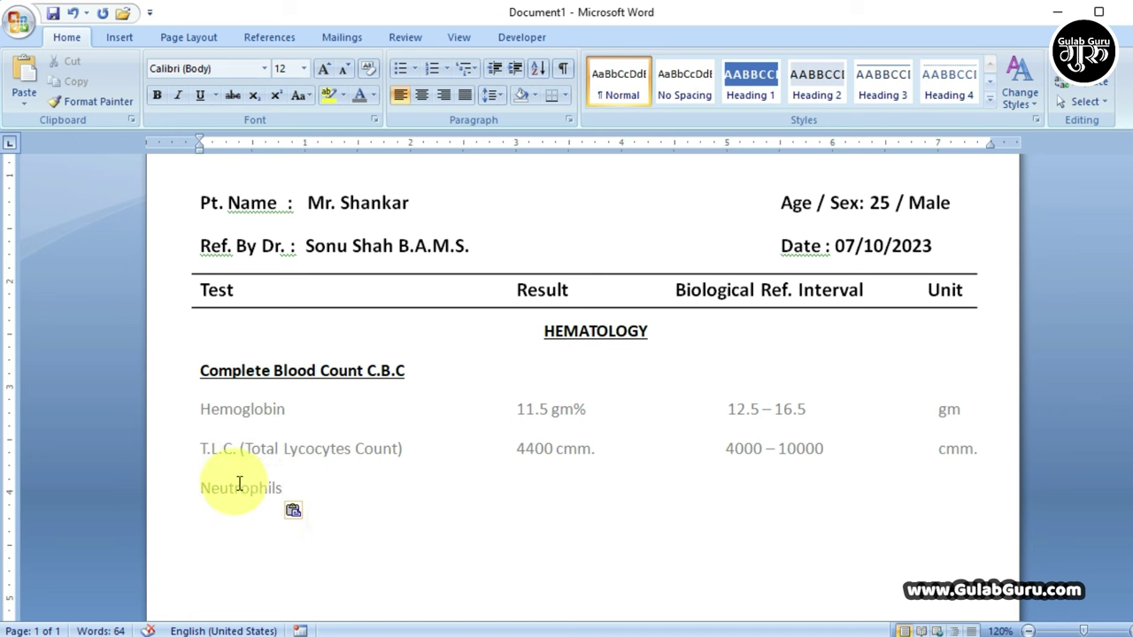
key("Tab")
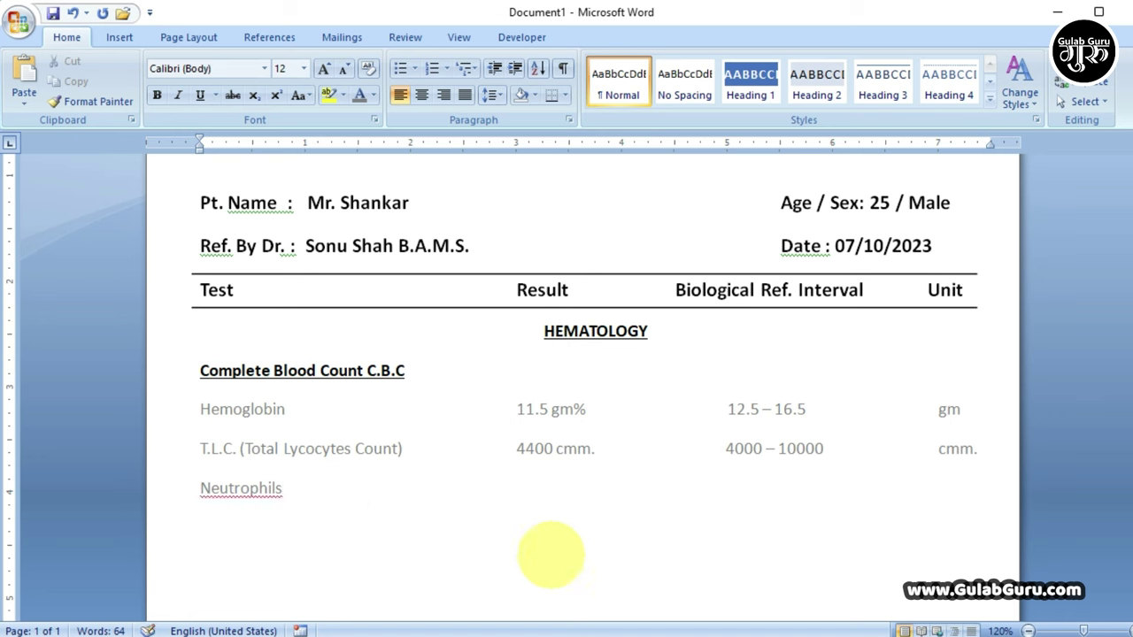
key("Tab")
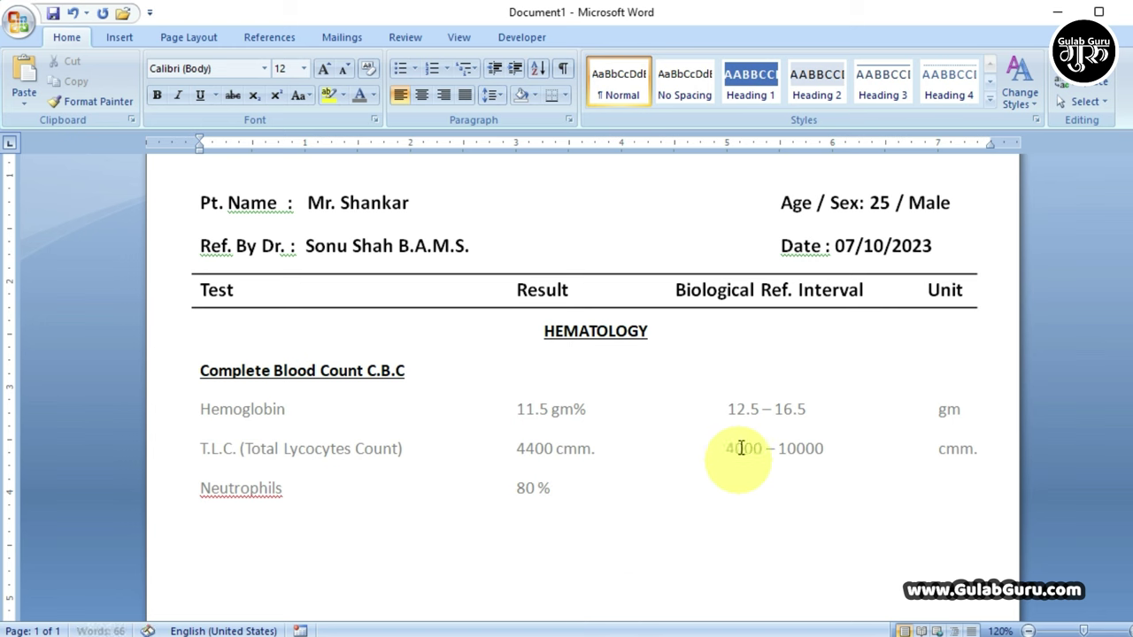
key("Tab")
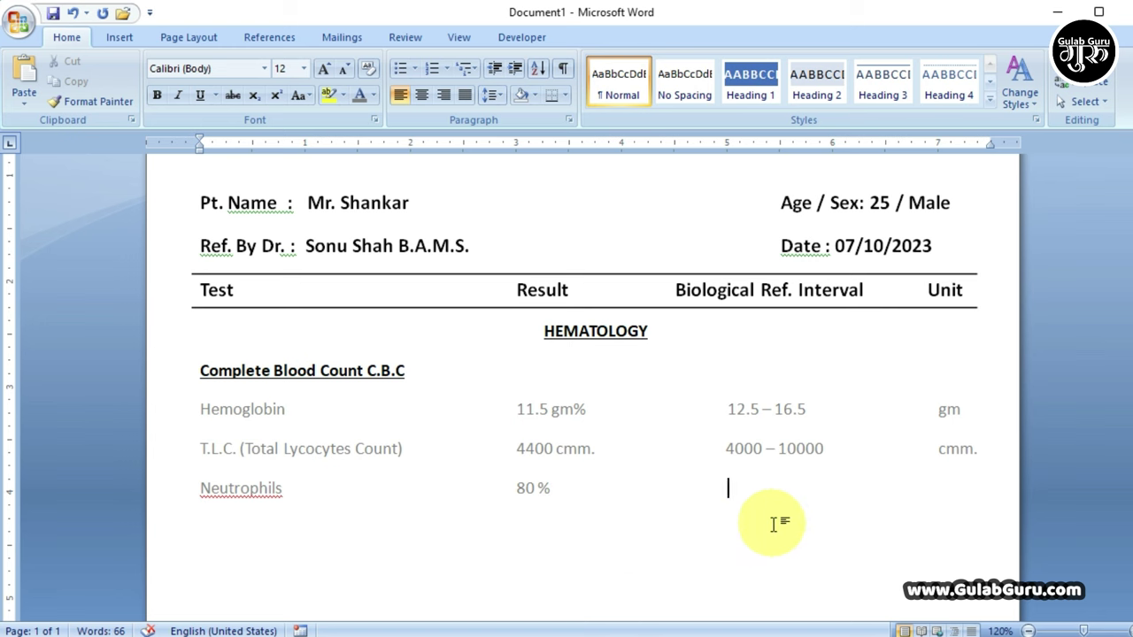
type("40 – 70")
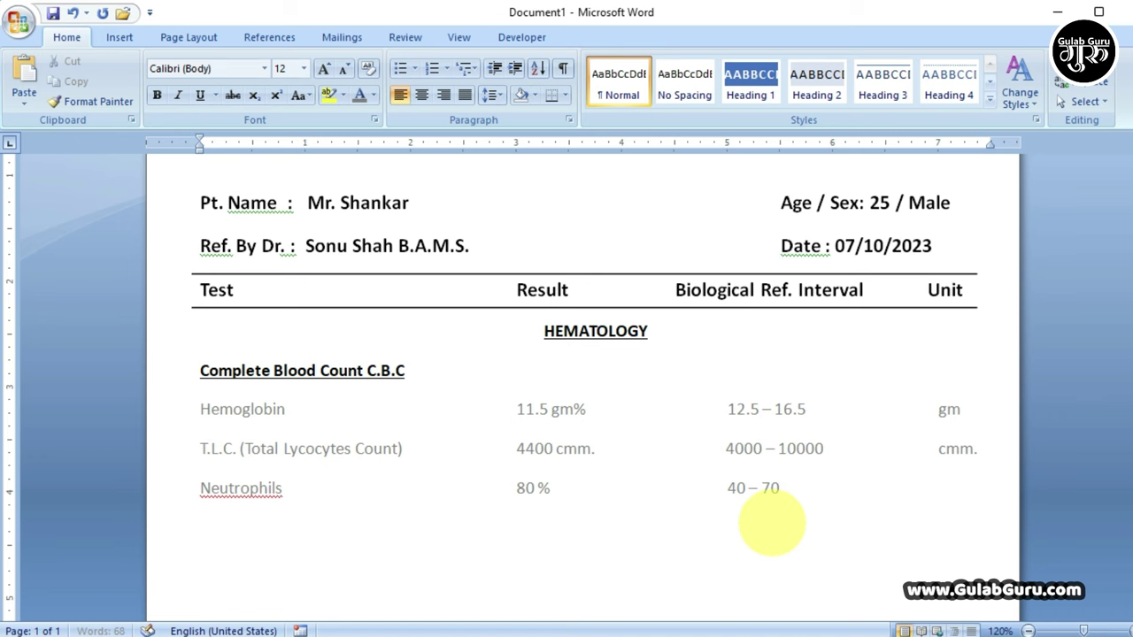
key("Tab")
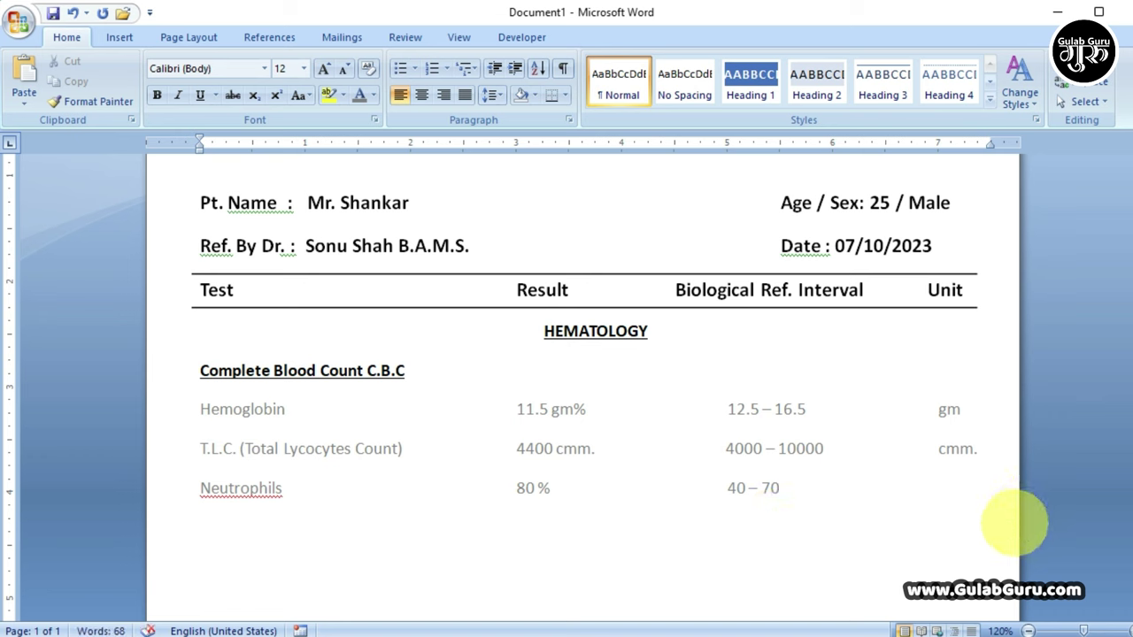
type("%")
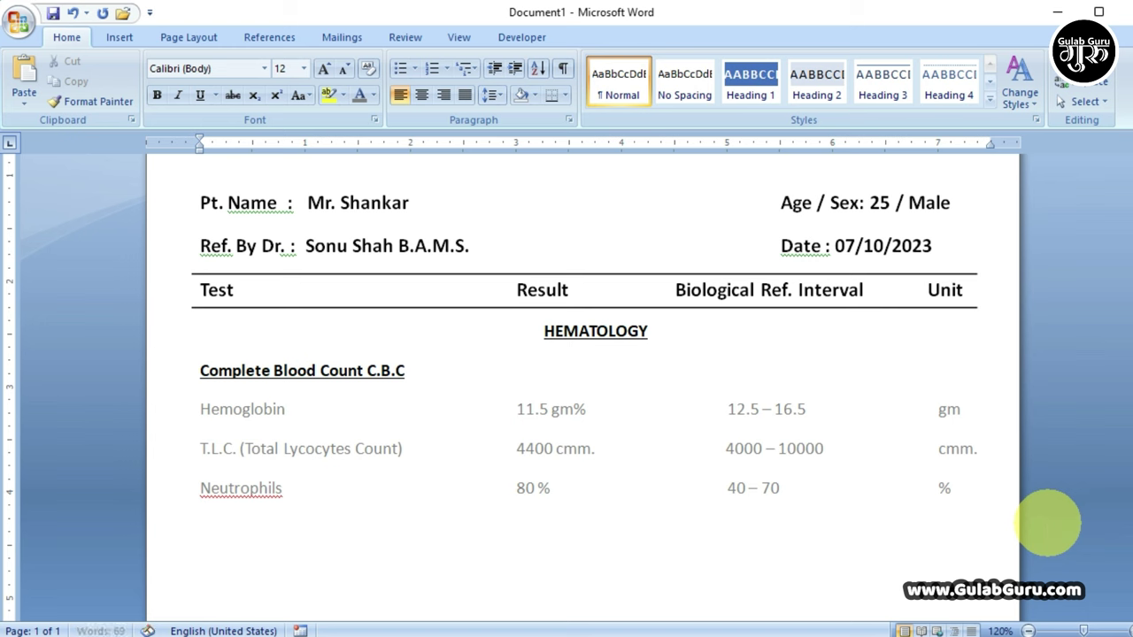
Paste Lymphocytes on the line below and move to its Result column.
left_click(250, 530)
type("Lymphocytes")
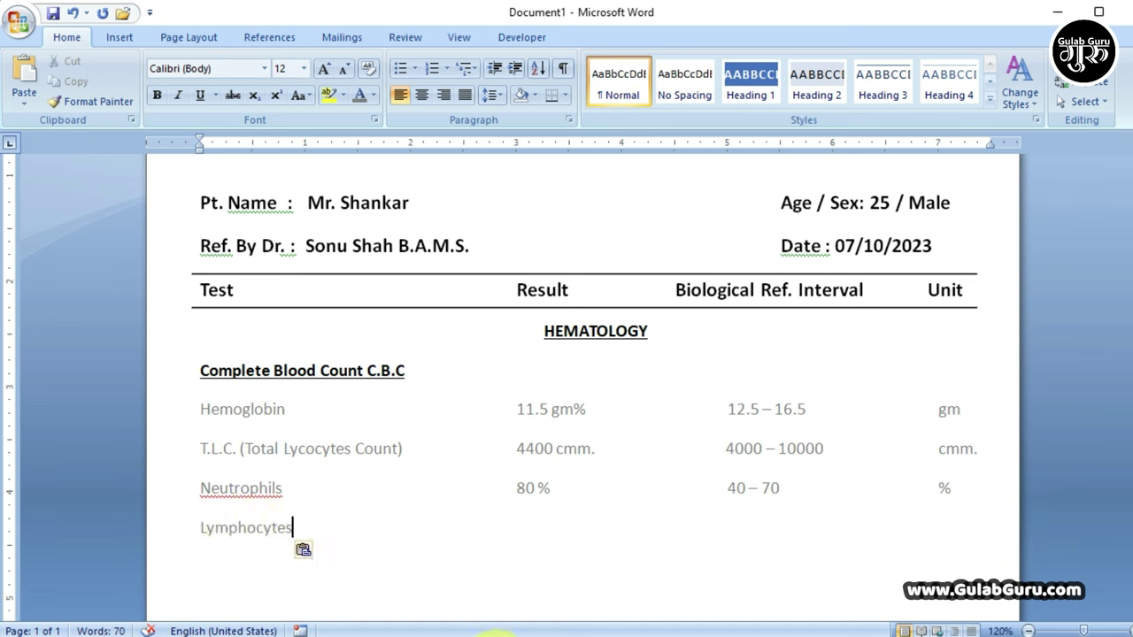
key("Tab")
key("Tab")
key("Tab")
key("Tab")
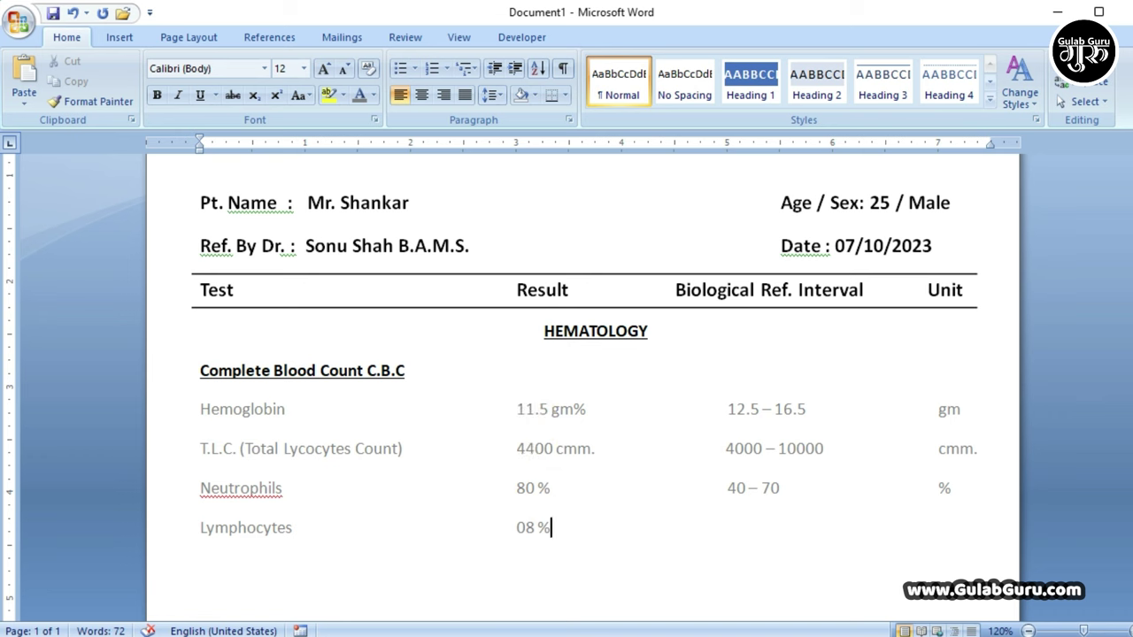
Complete the Lymphocytes row with interval 20 - 40 and unit %.
key("Tab")
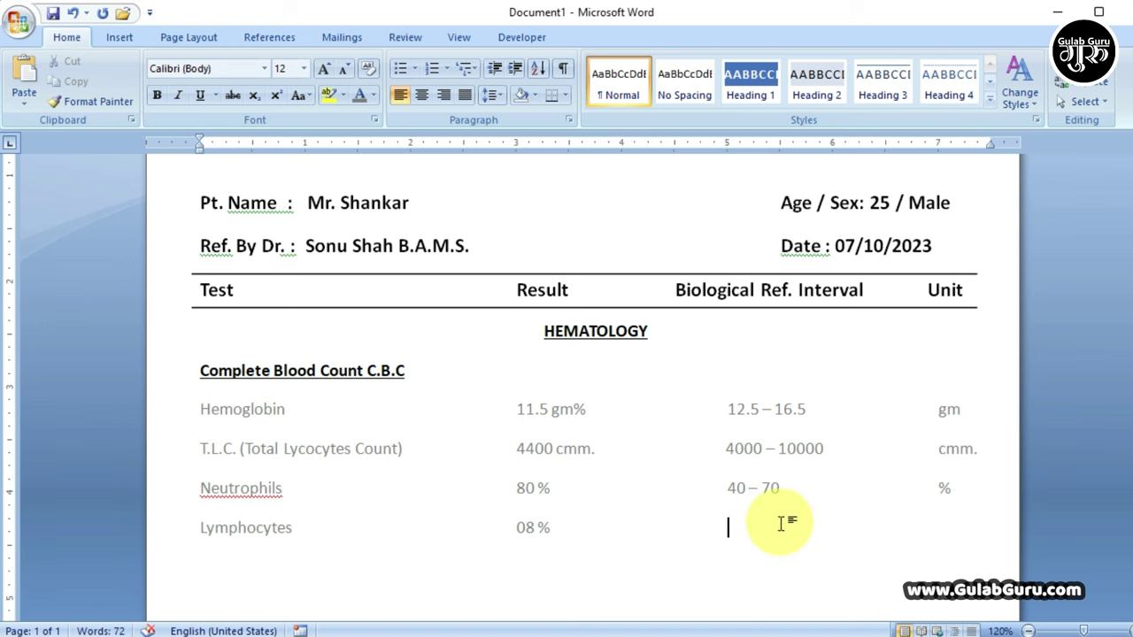
type("20 - 40")
key("Tab")
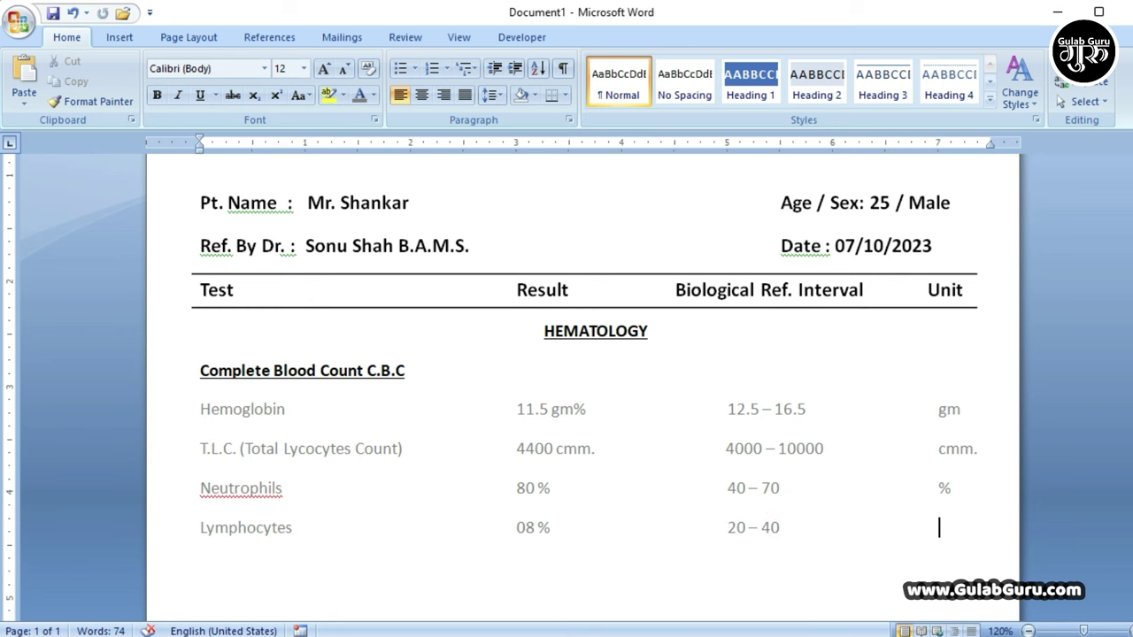
type("%")
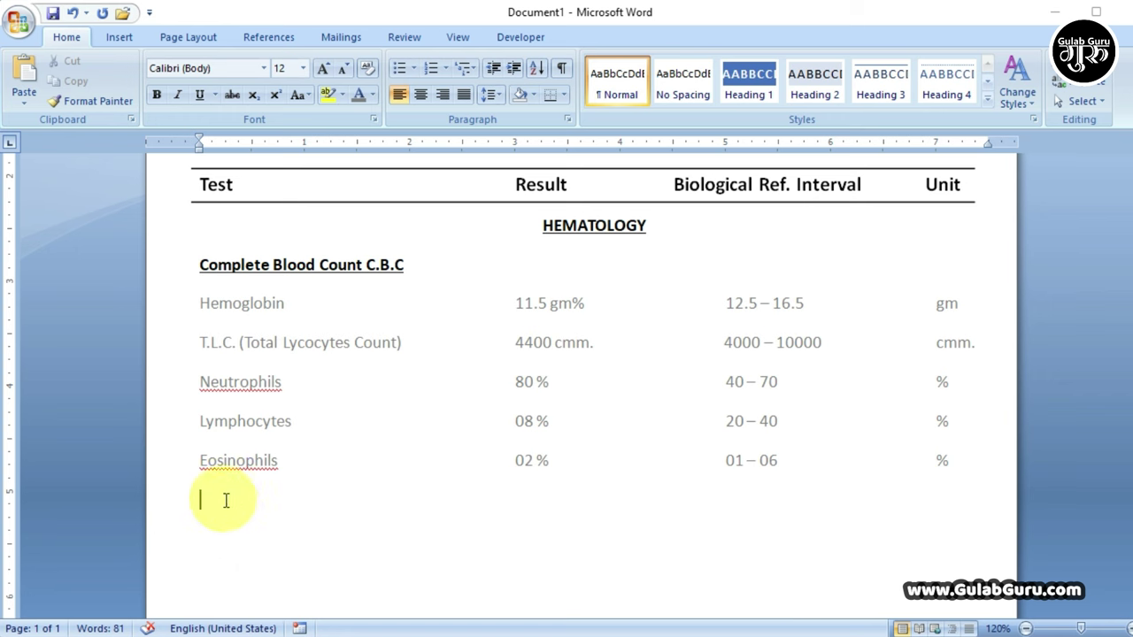
Paste the remaining CBC test rows below Eosinophils.
scroll(239, 516, "down", 2)
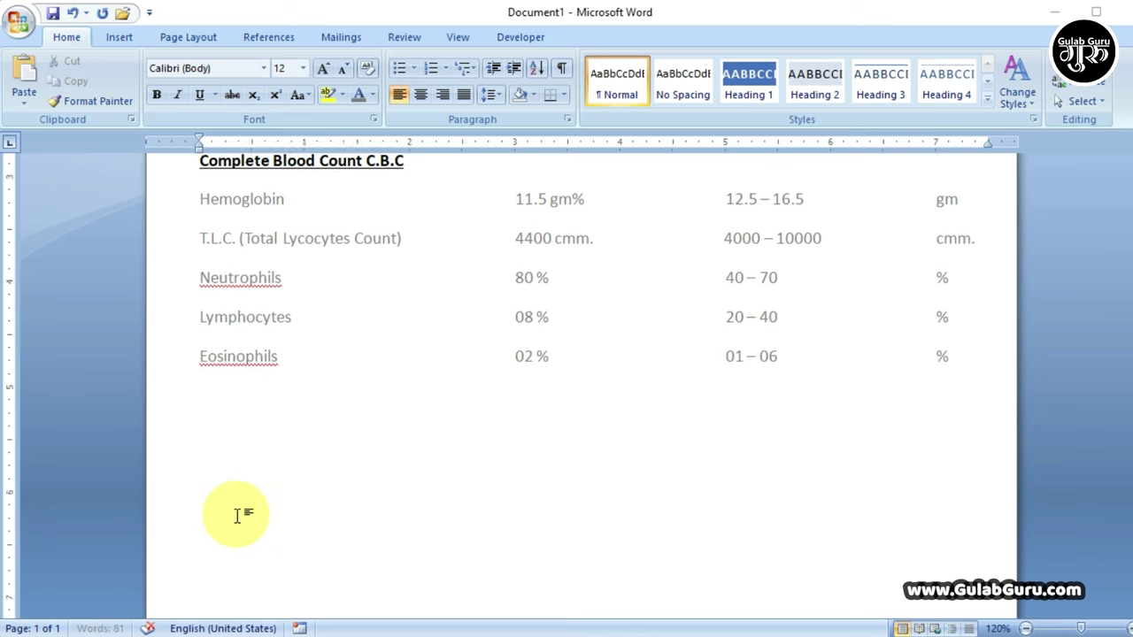
scroll(238, 516, "down", 2)
scroll(239, 516, "up", 3)
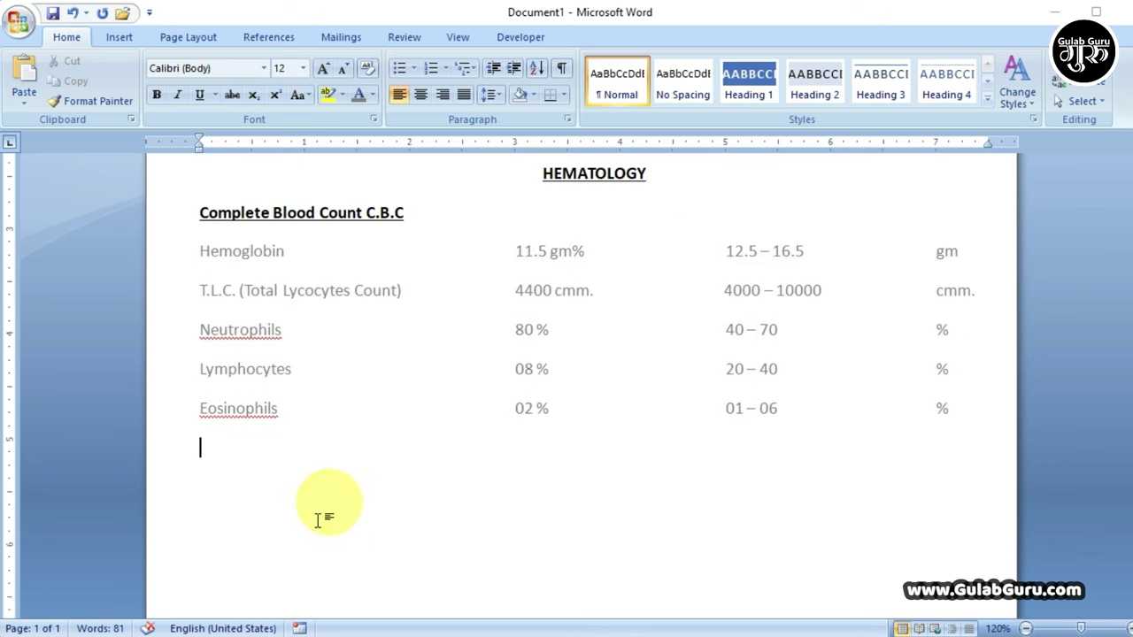
key("ctrl+v")
scroll(655, 491, "up", 3)
scroll(658, 492, "down", 3)
Check the test-name column alignment with vertical block selections starting at Hemoglobin.
scroll(658, 492, "down", 2)
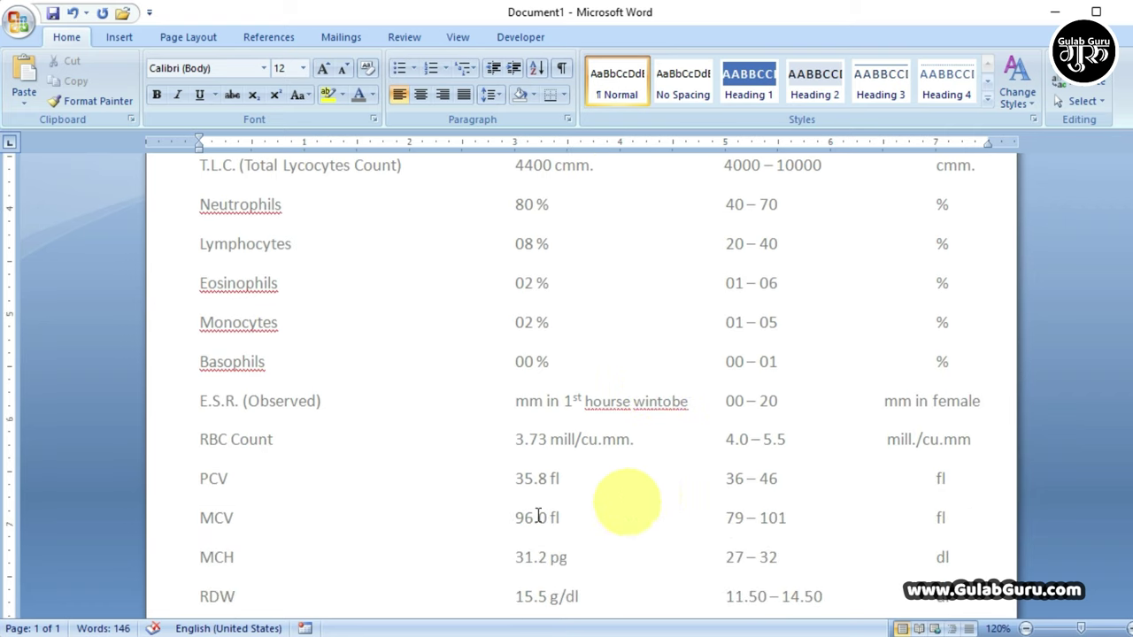
scroll(624, 501, "down", 2)
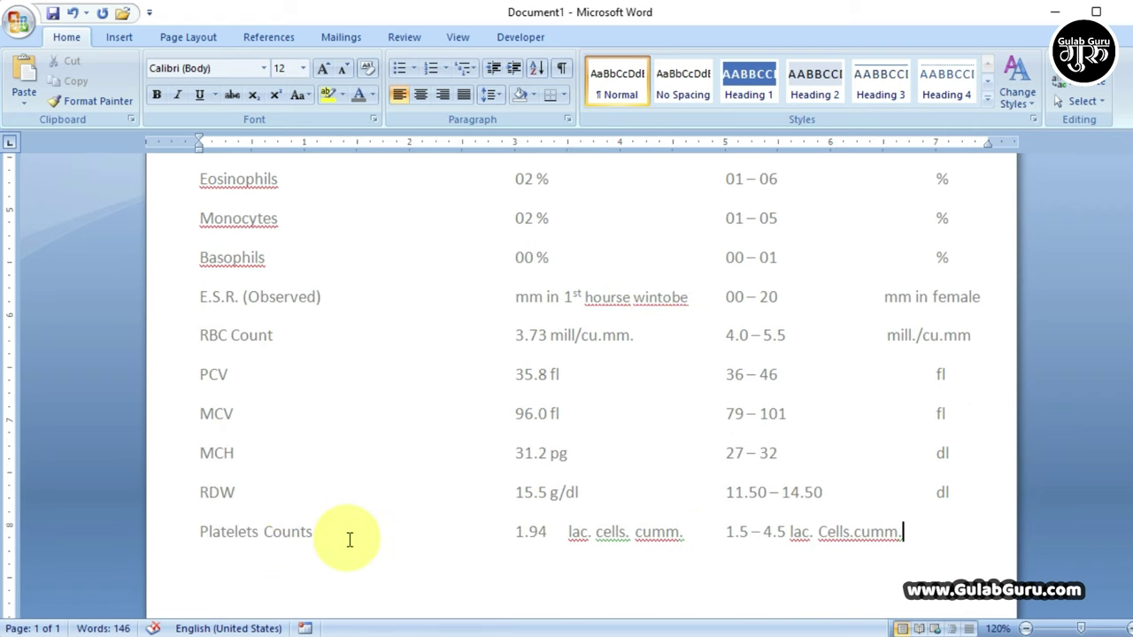
scroll(350, 539, "up", 3)
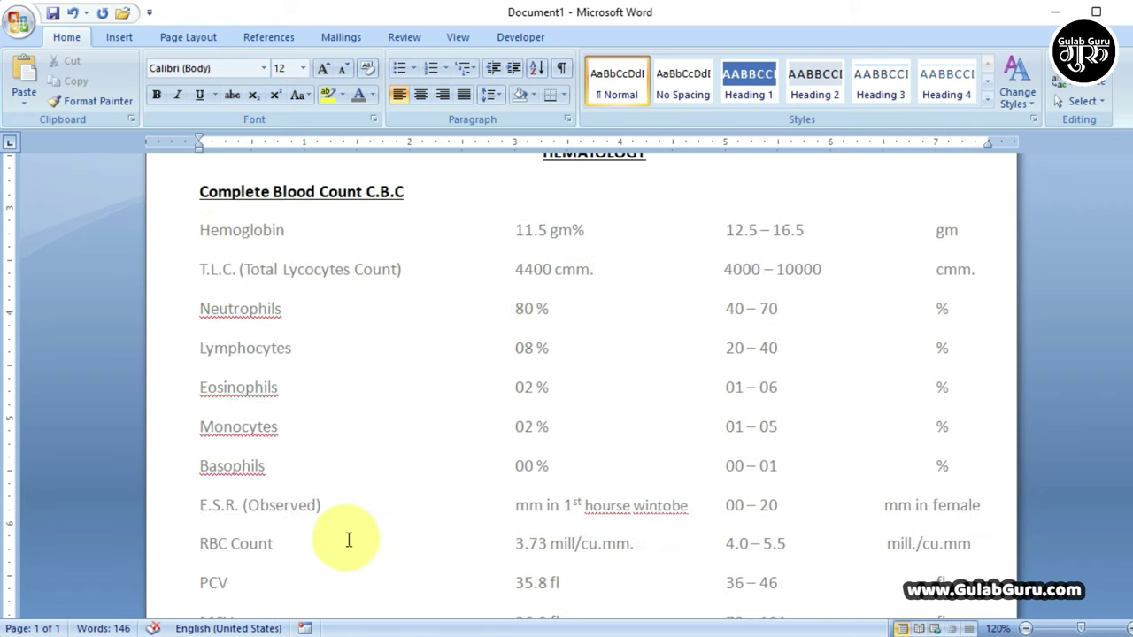
scroll(349, 539, "up", 2)
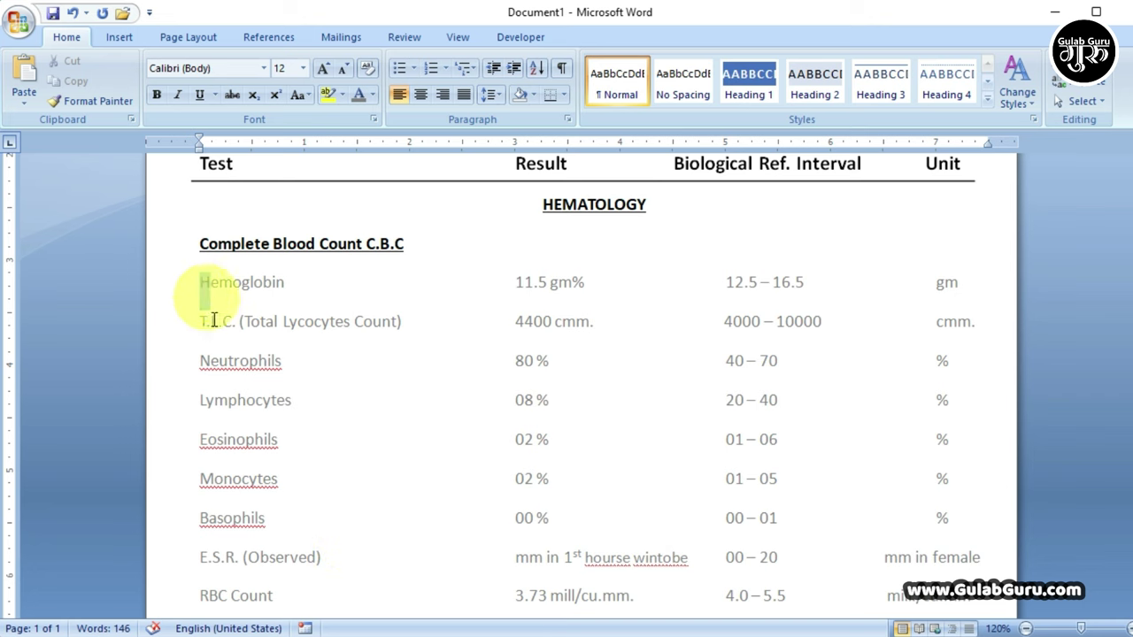
left_click_drag(201, 294, 235, 370)
mouse_move(210, 281)
left_mouse_down()
mouse_move(303, 551)
mouse_move(314, 286)
left_mouse_up()
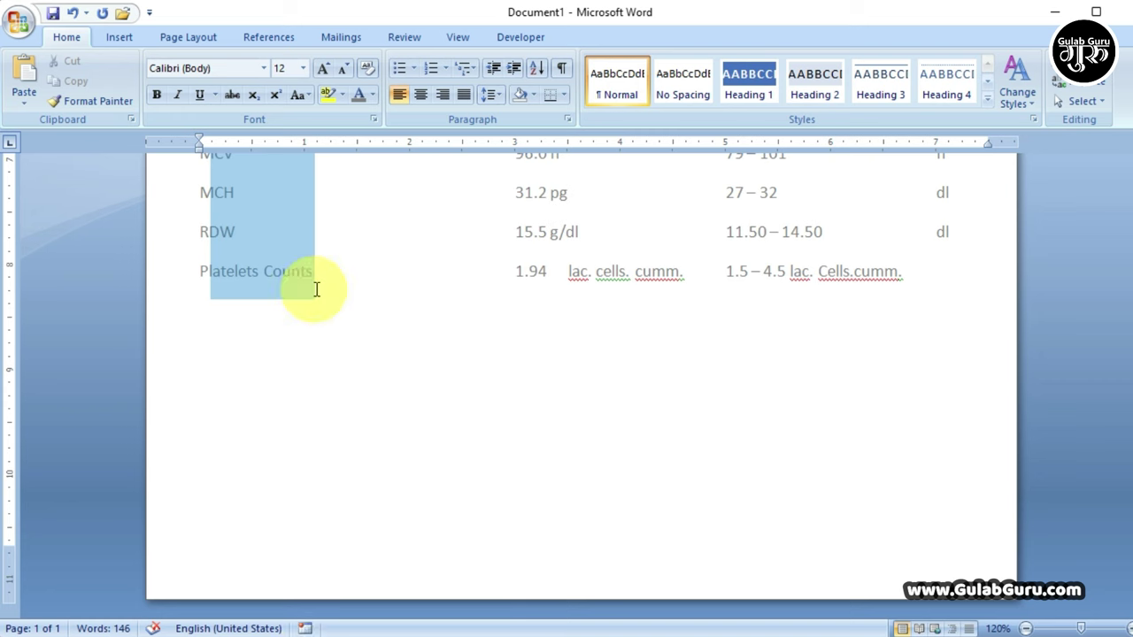
left_click(329, 286)
scroll(452, 378, "up", 6)
scroll(452, 378, "up", 2)
scroll(450, 398, "up", 2)
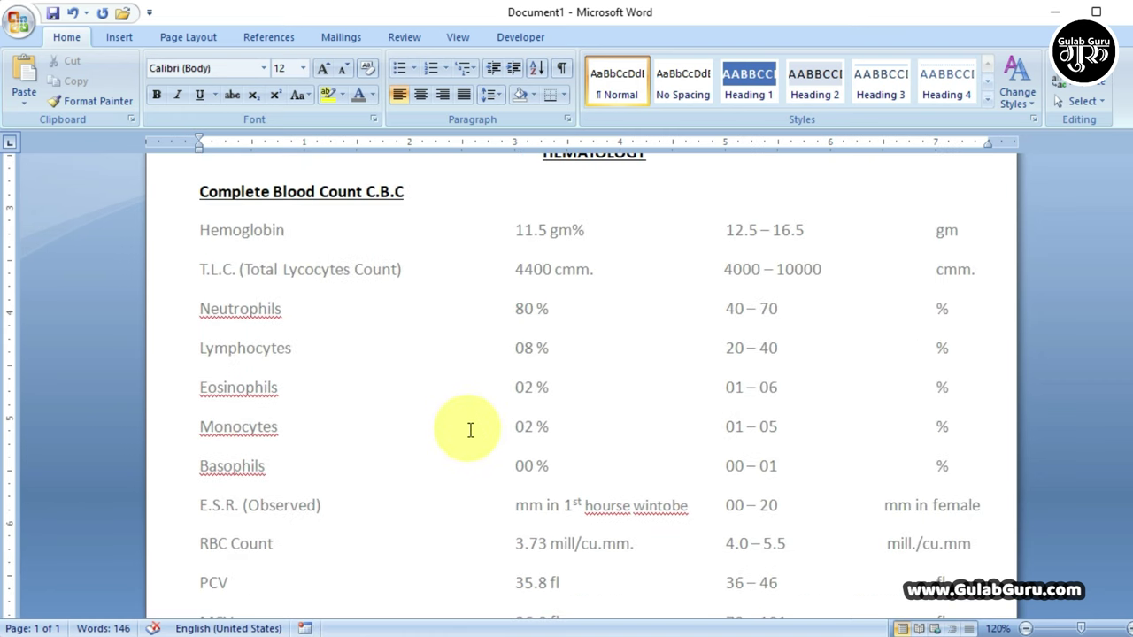
scroll(470, 430, "up", 1)
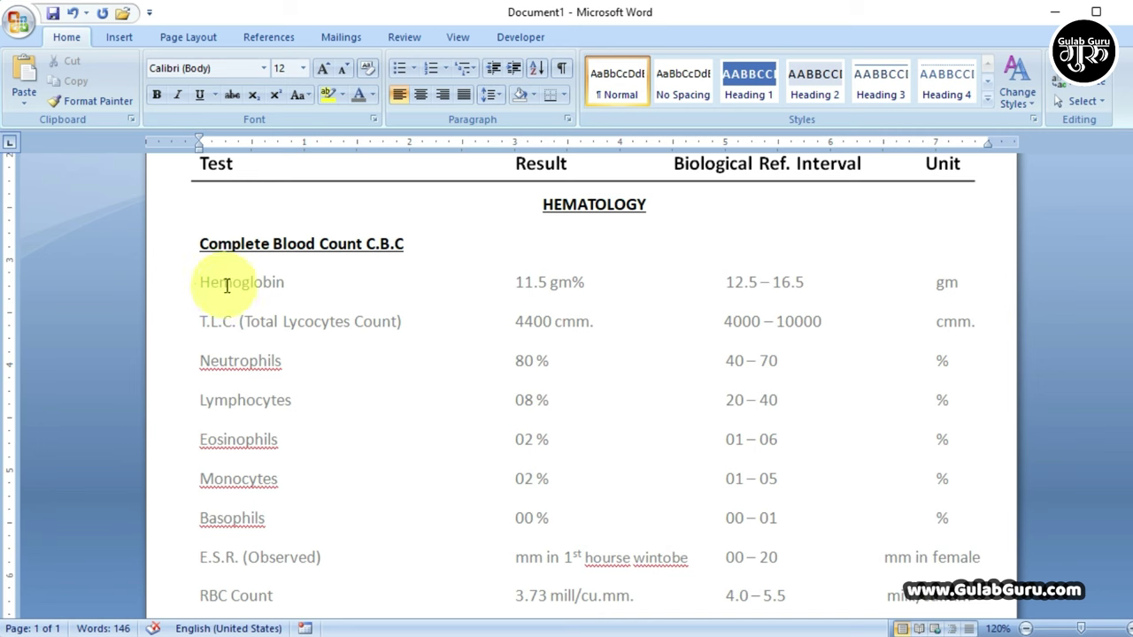
Check the spacing on the Hemoglobin line and the rows from Hemoglobin through RBC Count.
key("Right")
key("Right")
key("Right")
key("Right")
key("Right")
key("Right")
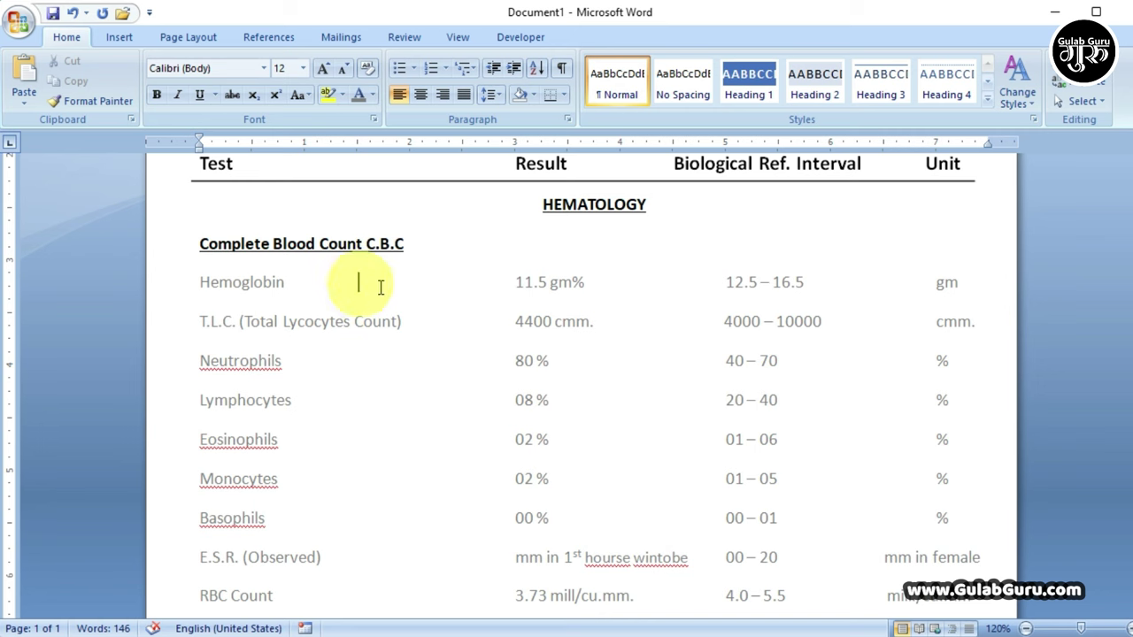
key("Right")
key("Right")
key("Right")
key("Right")
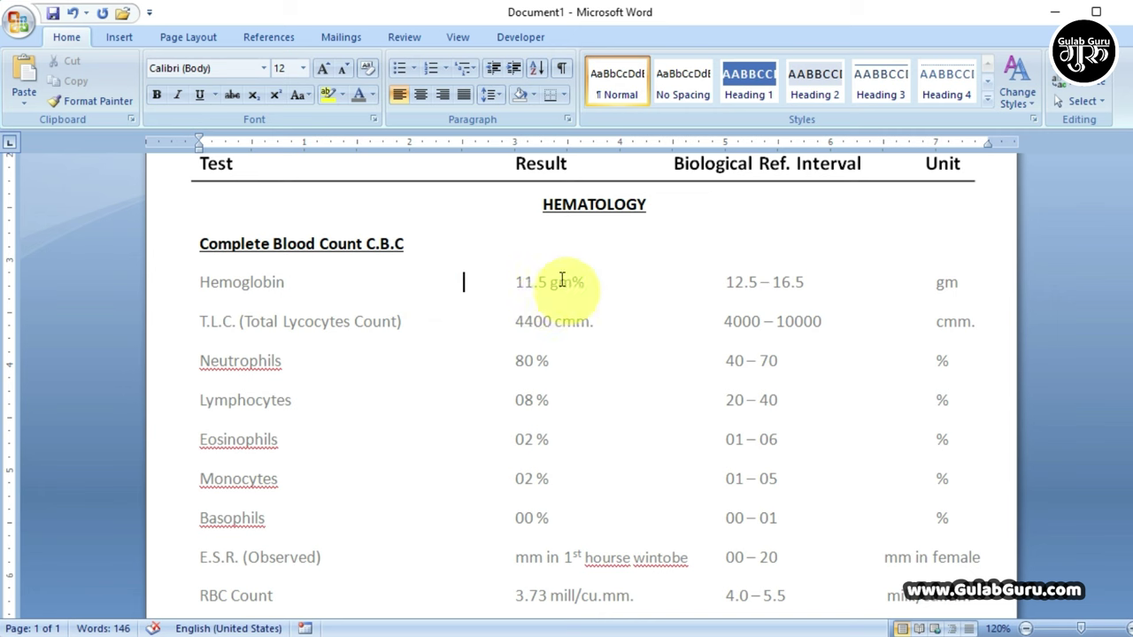
left_click(539, 287)
key("Right")
key("Right")
key("Right")
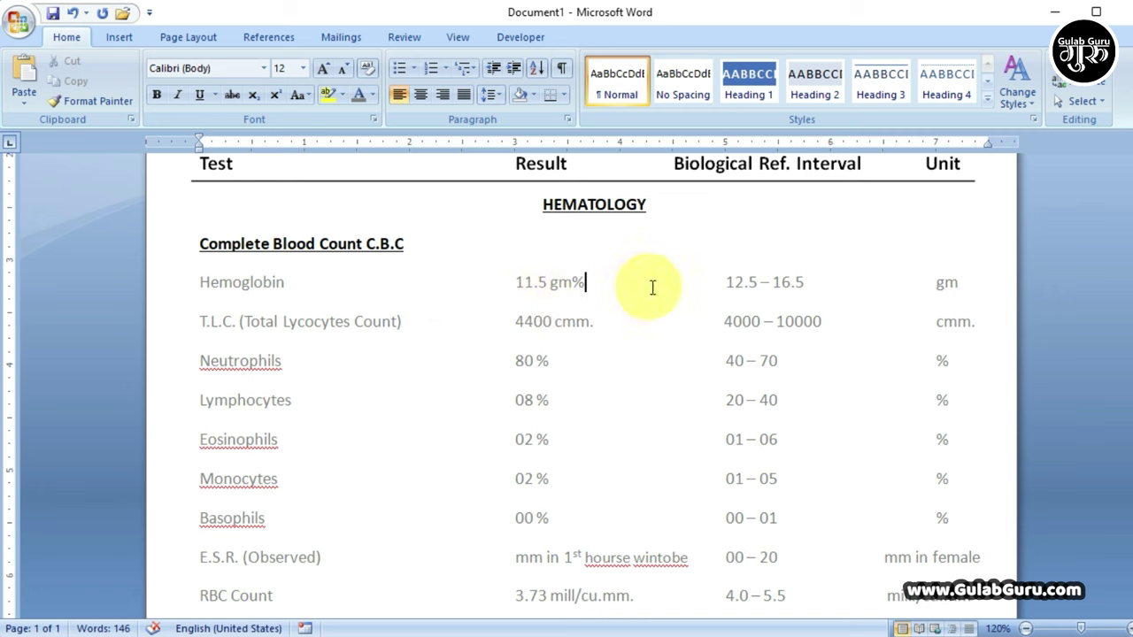
key("Right")
key("Right")
key("Right")
key("Right")
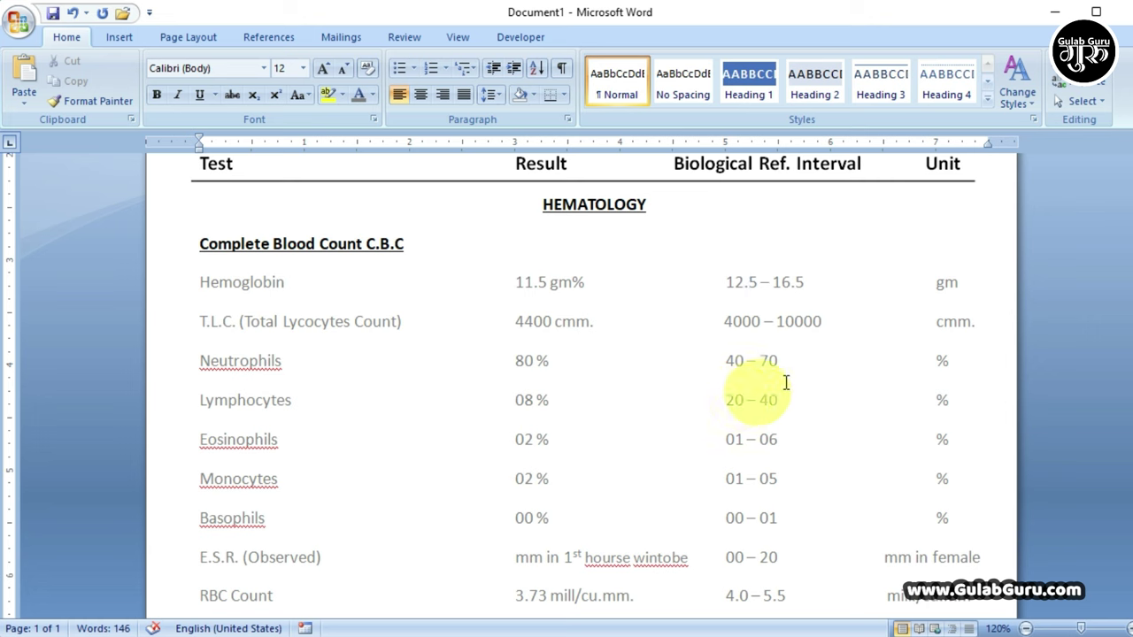
left_click_drag(305, 409, 191, 294)
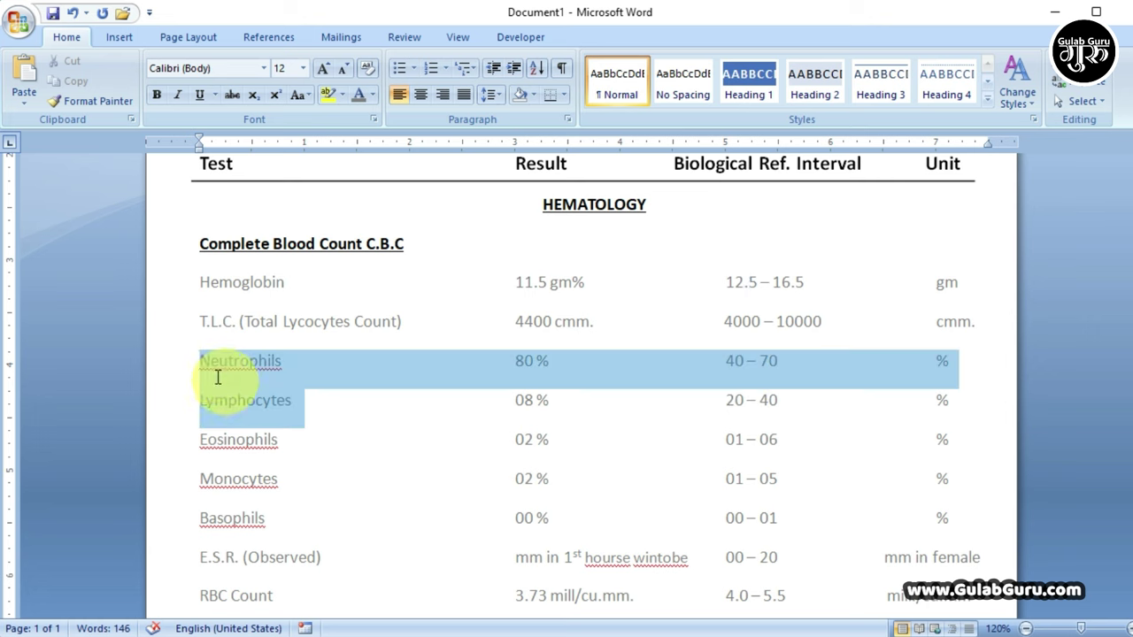
left_click(275, 323)
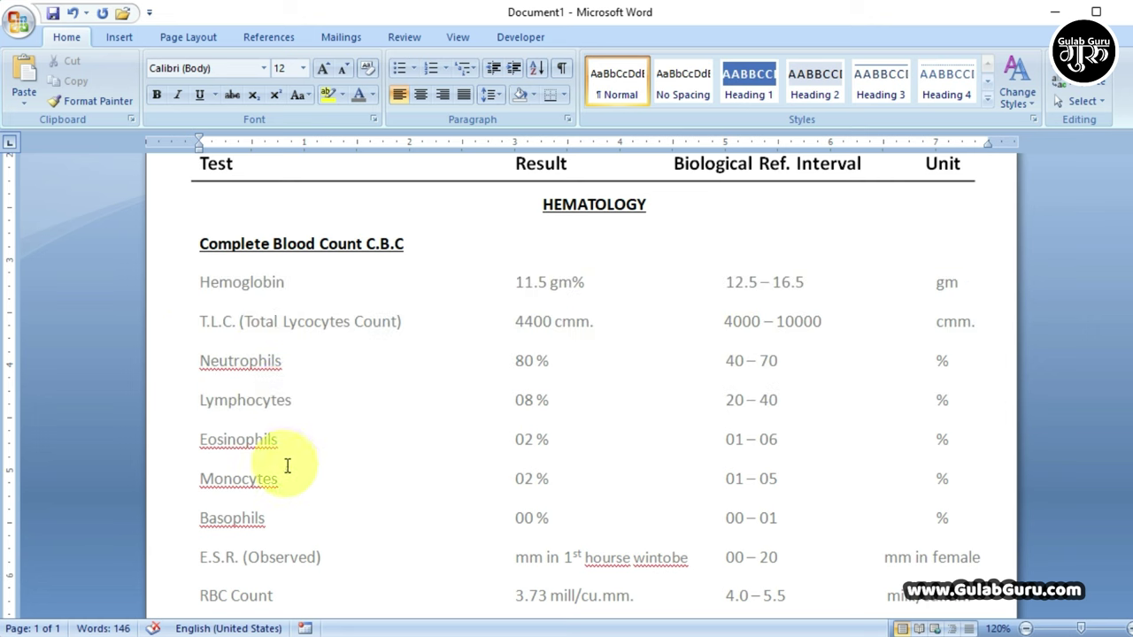
scroll(297, 451, "down", 1)
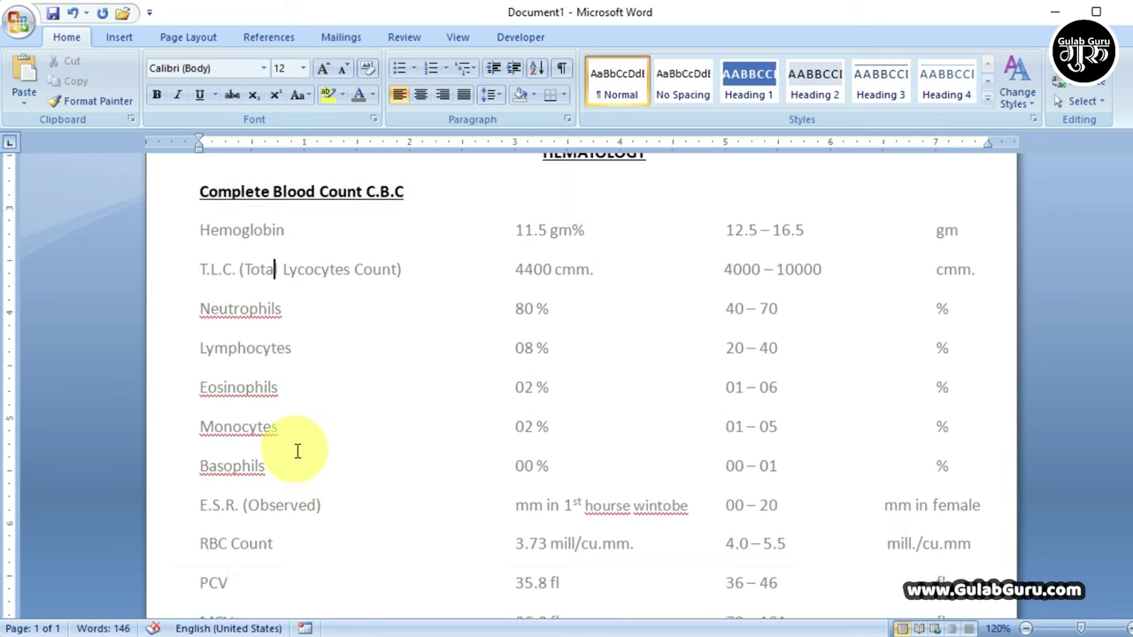
scroll(296, 450, "down", 1)
left_click_drag(200, 257, 464, 492)
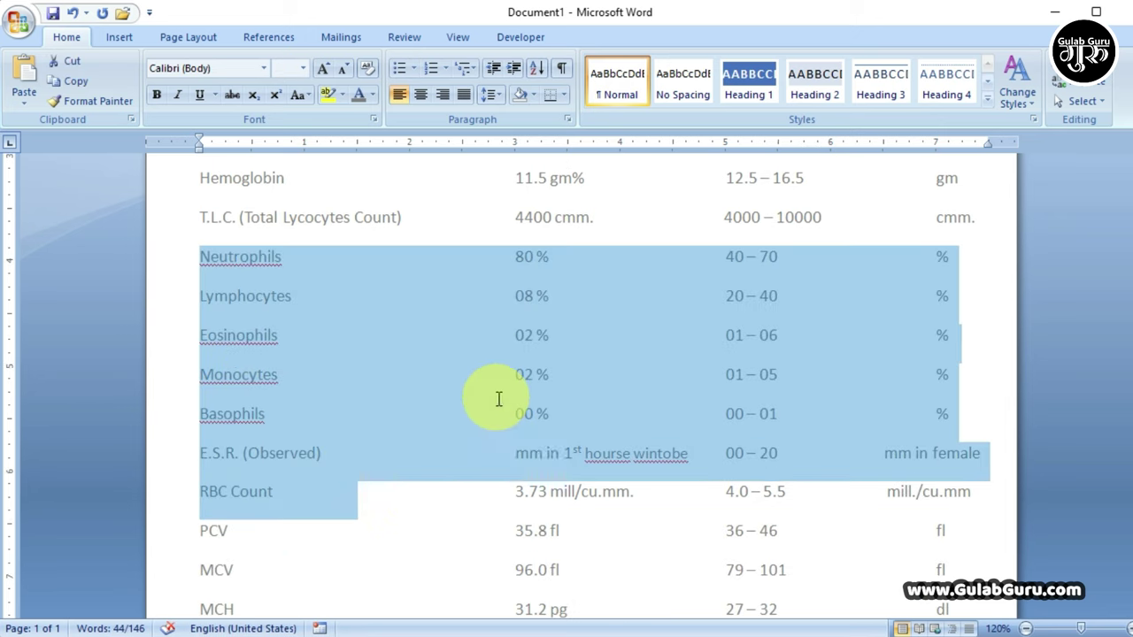
left_click(464, 375)
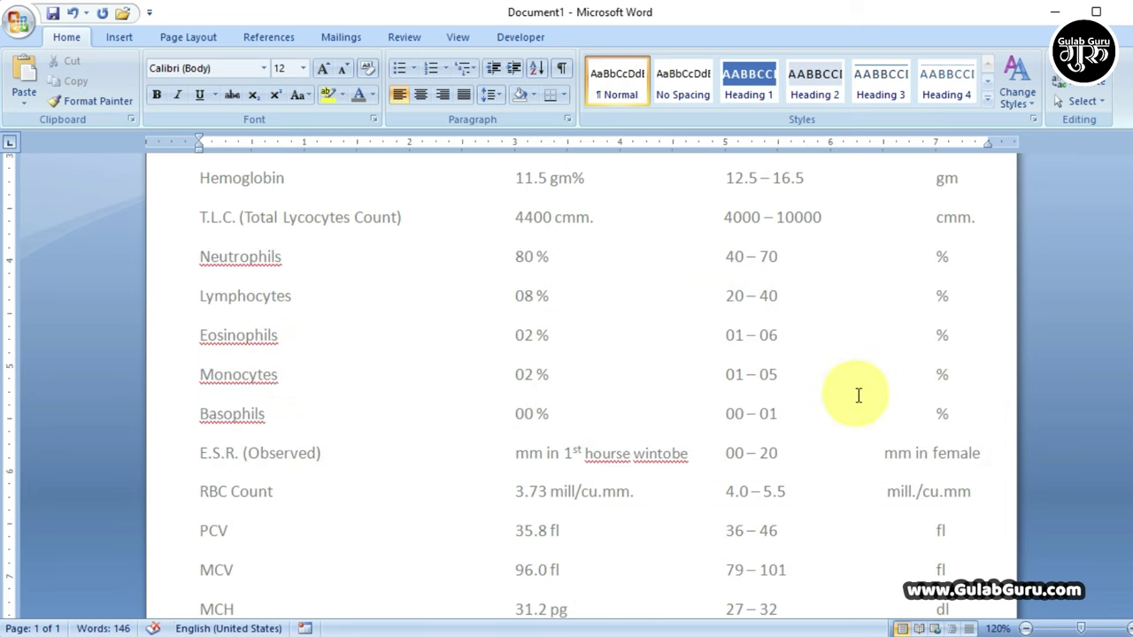
Add a new empty line after the Cells.cumm. units of the Platelets Counts row.
scroll(859, 396, "down", 2)
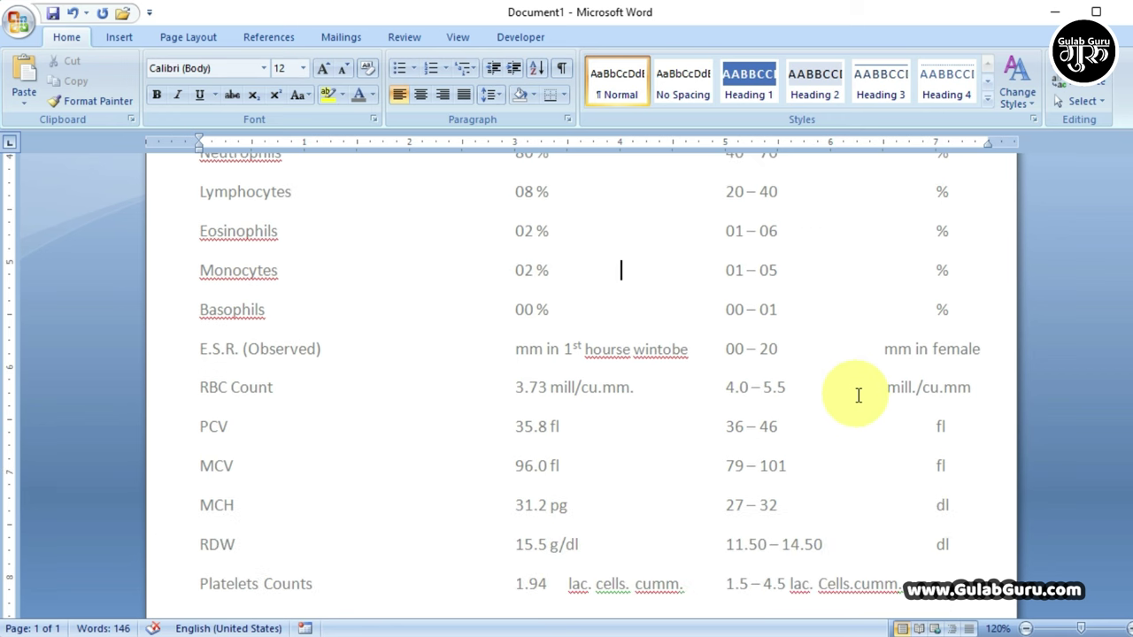
scroll(859, 396, "up", 2)
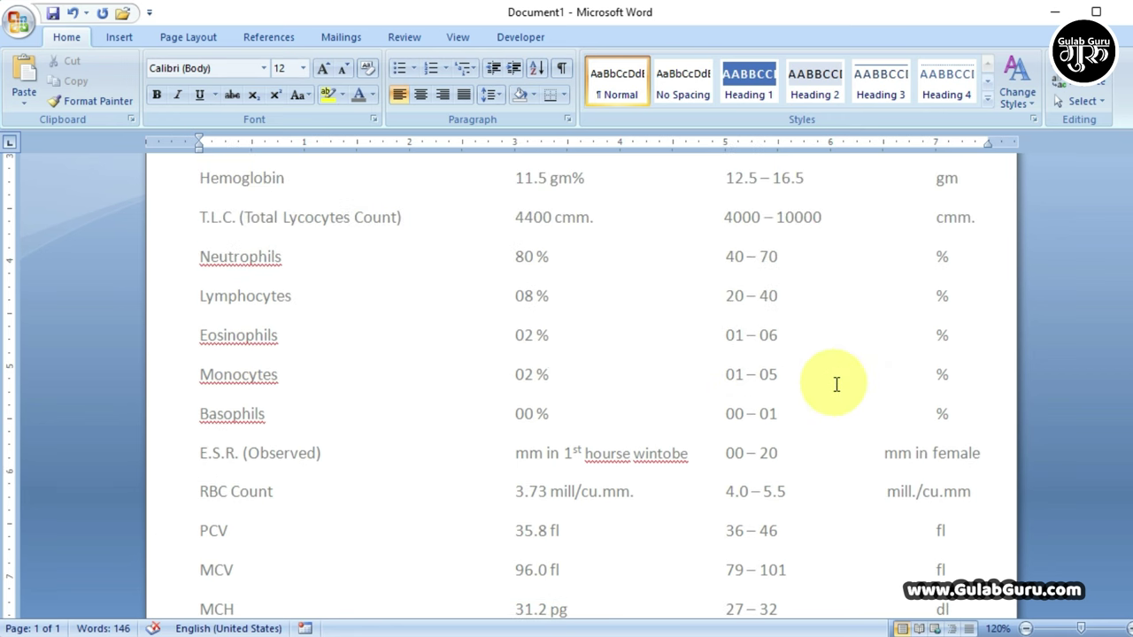
scroll(837, 384, "down", 5)
left_click(905, 428)
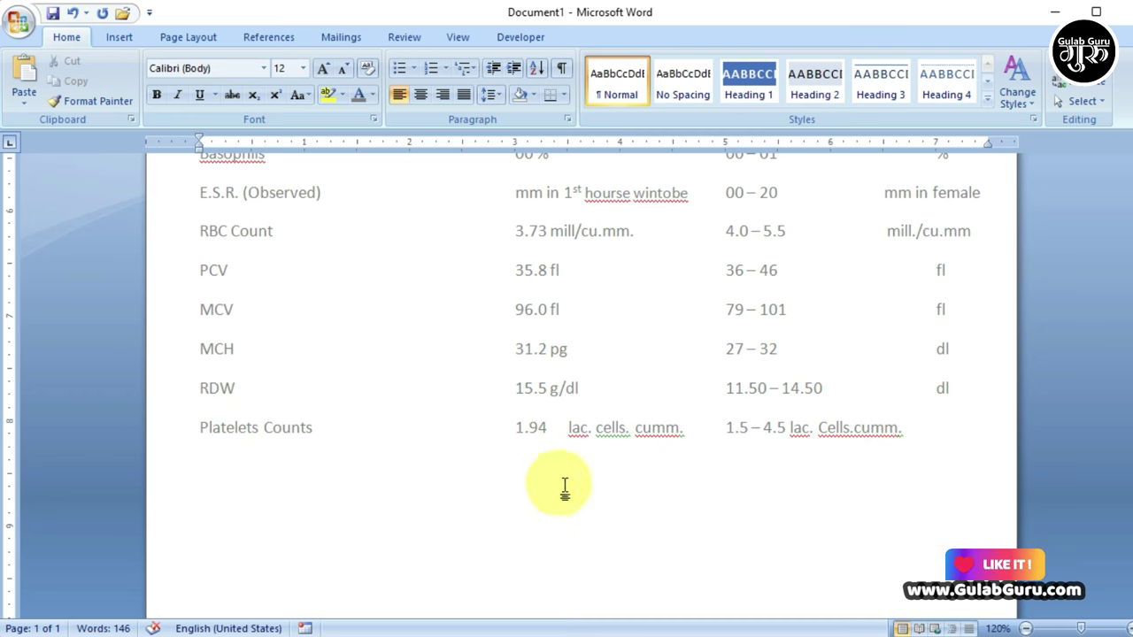
scroll(901, 512, "down", 2)
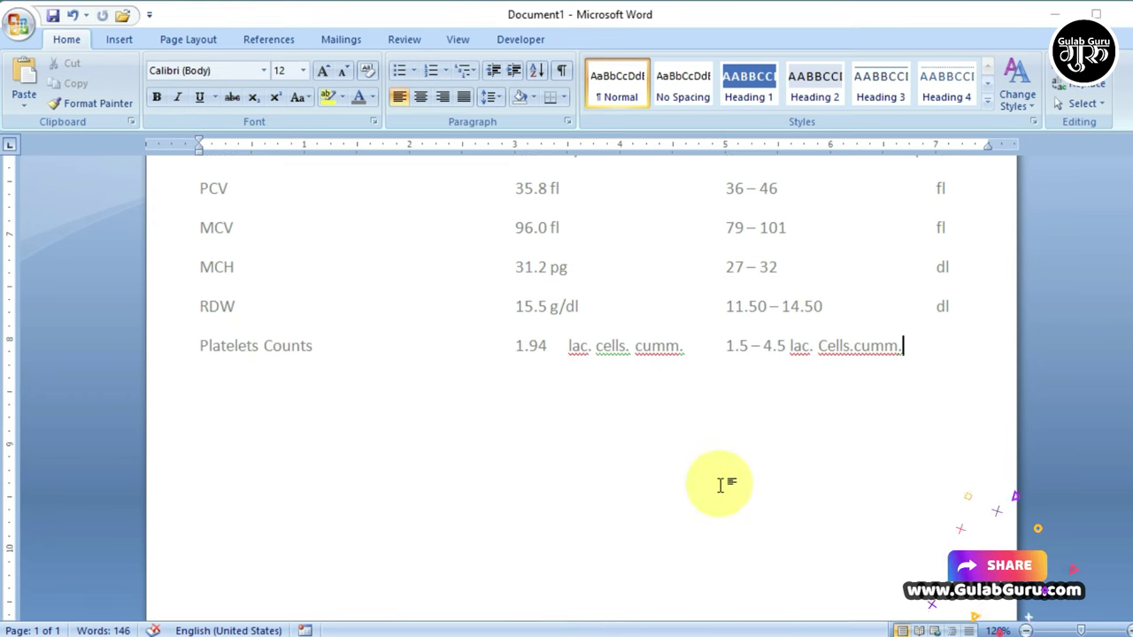
key("Return")
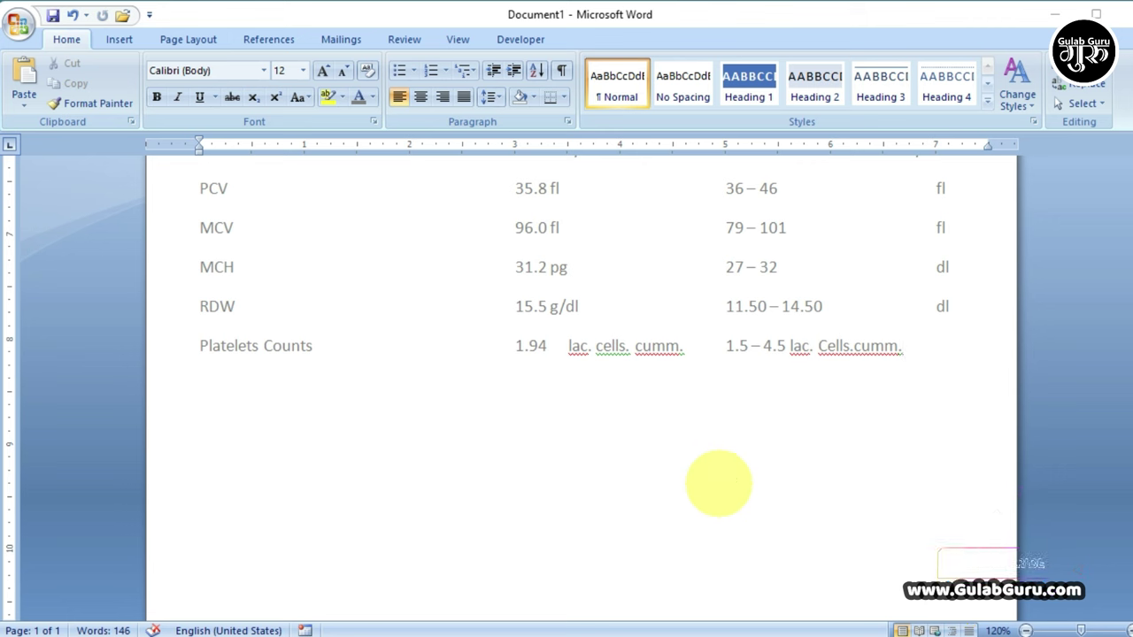
Add a centred, 14 pt, bold black '** Page 1 of 2 **' line below the table.
left_click(420, 98)
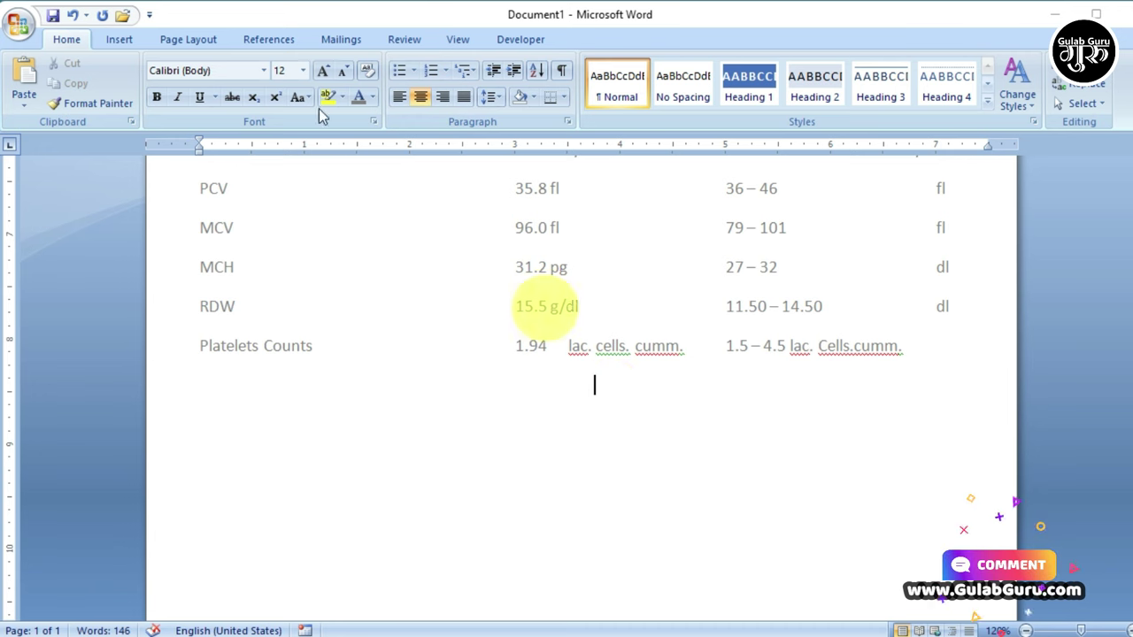
left_click(322, 73)
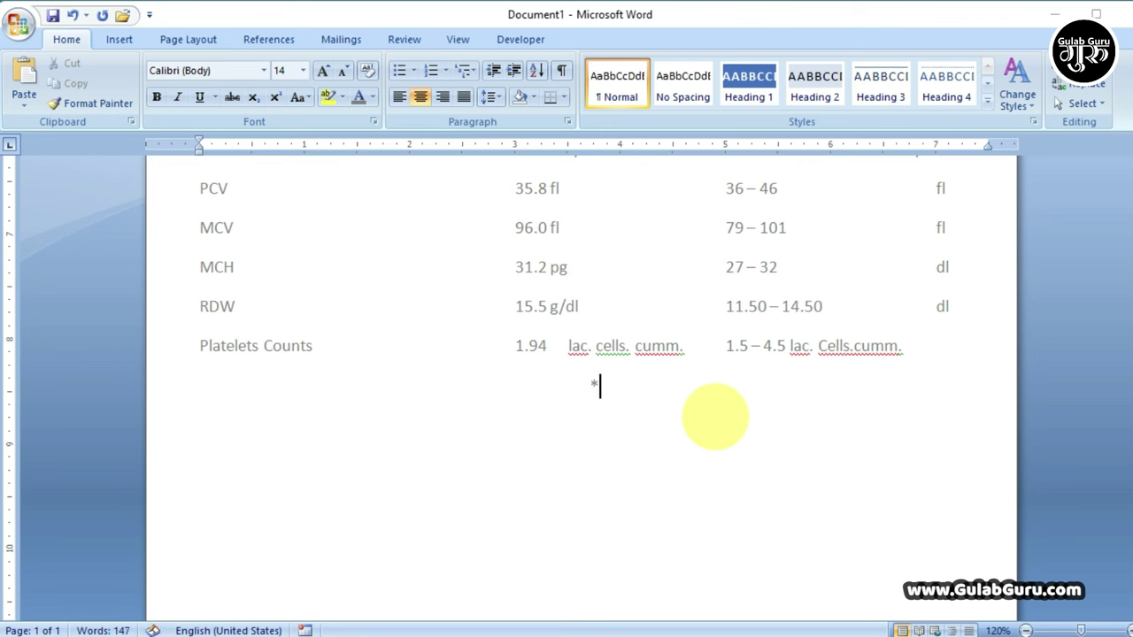
type("* Pa")
type("ge 1 of")
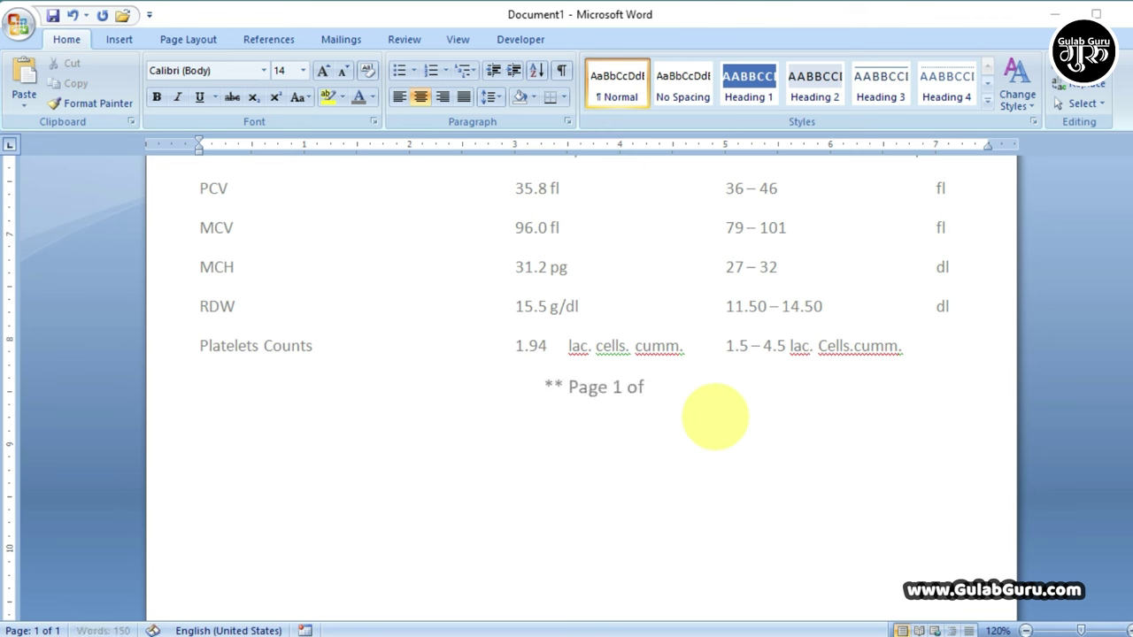
type(" 2 ")
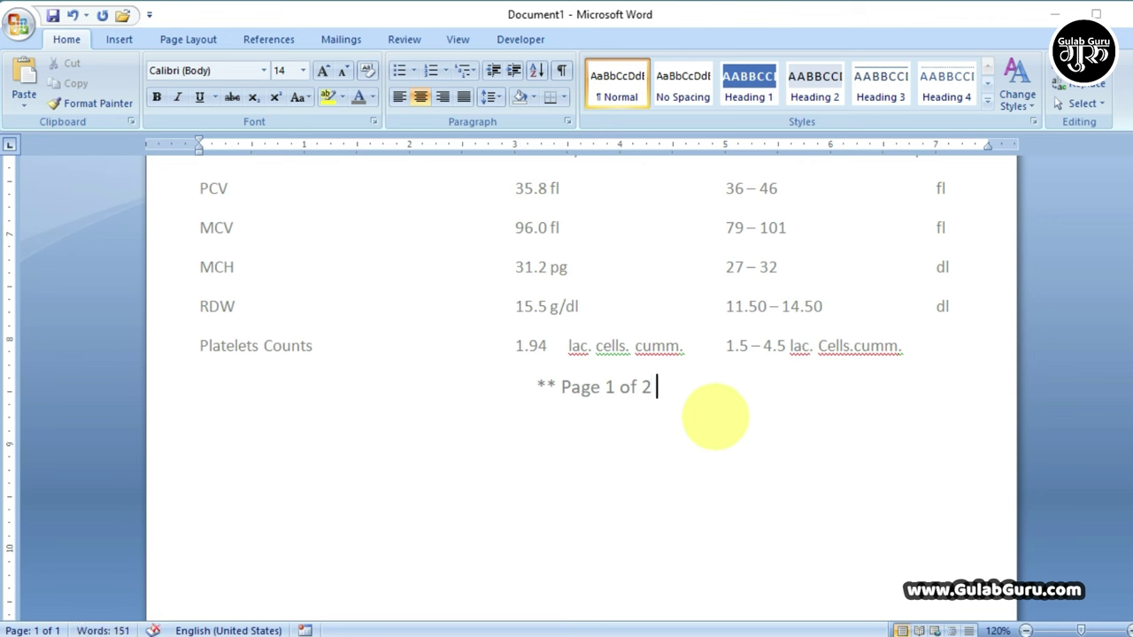
type("**")
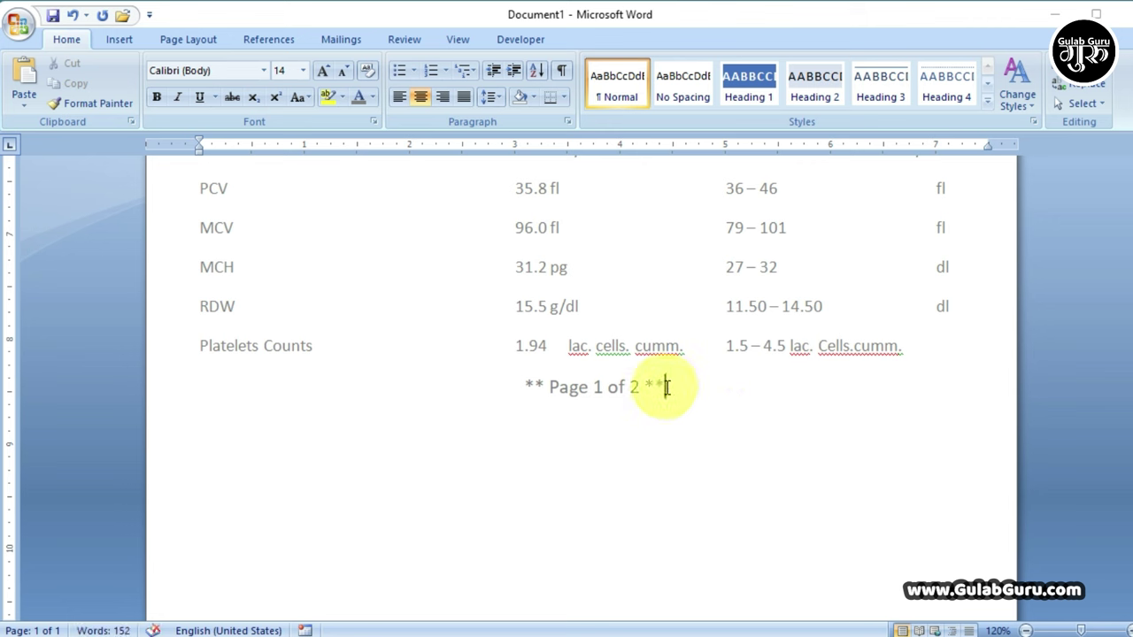
left_click_drag(663, 386, 522, 390)
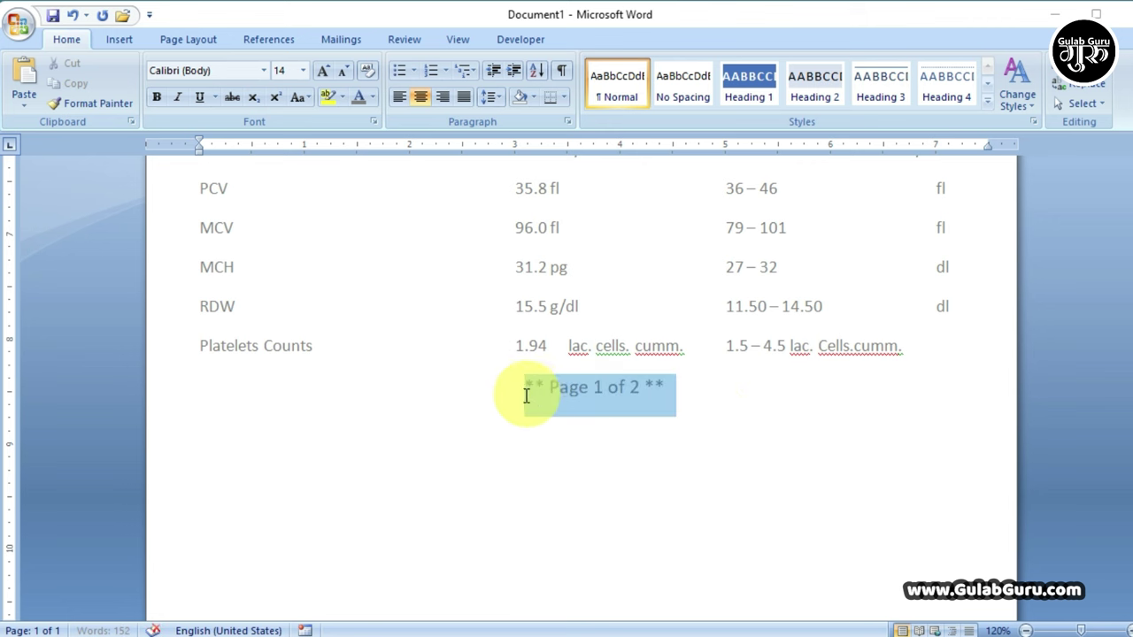
left_click(373, 98)
left_click(365, 120)
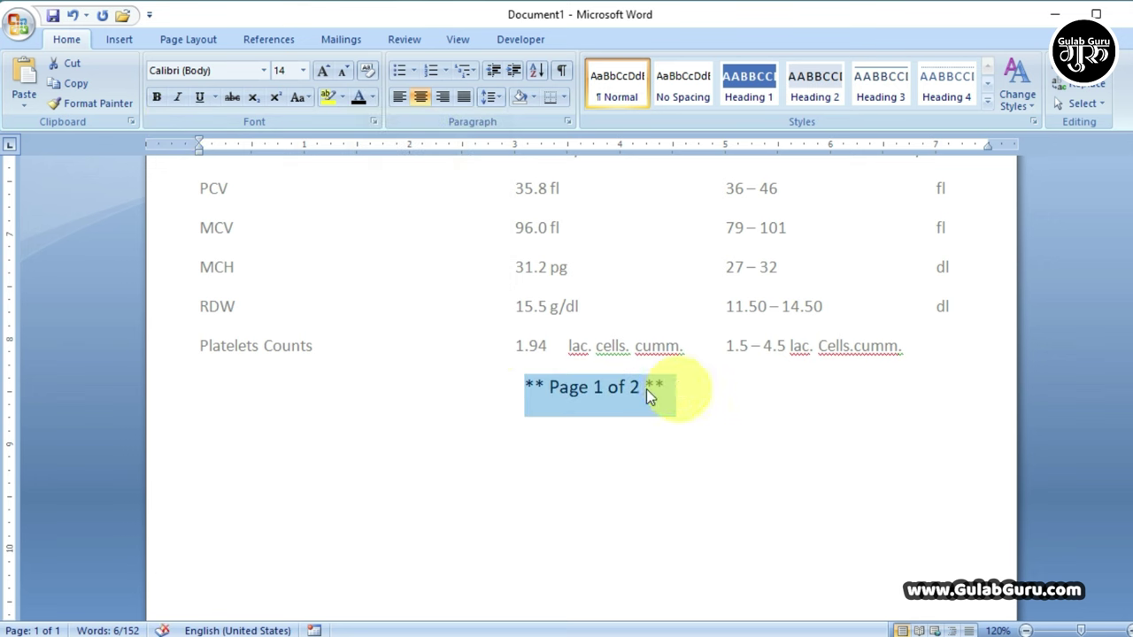
left_click(156, 96)
left_click(658, 387)
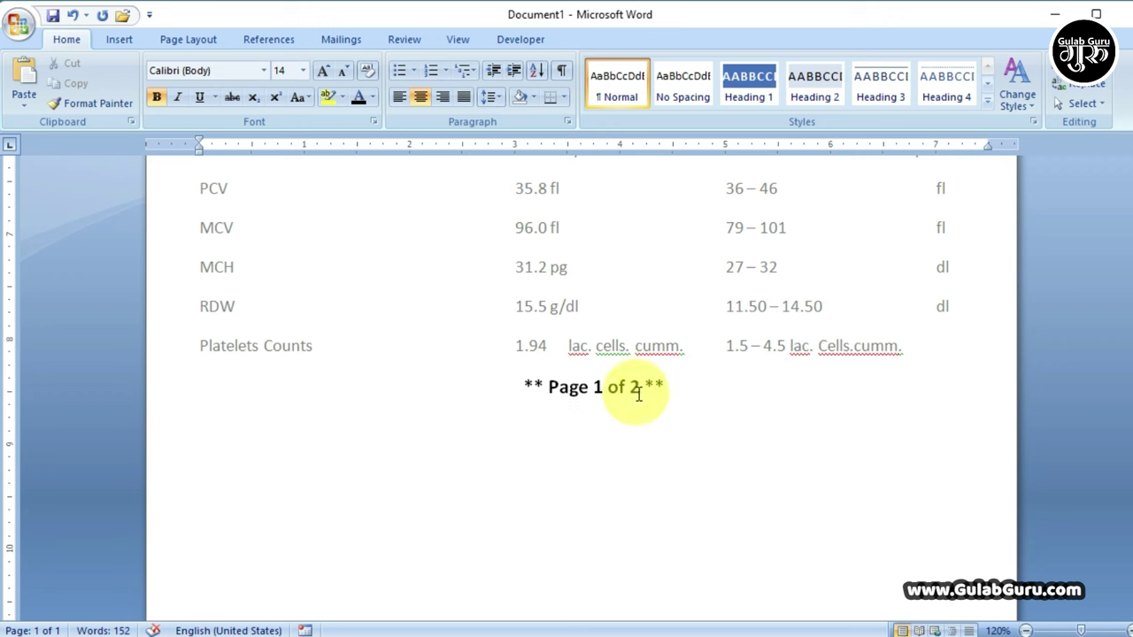
Replace 'Page 1 of 2' with 'End of Report' in the closing line.
left_click_drag(644, 387, 549, 387)
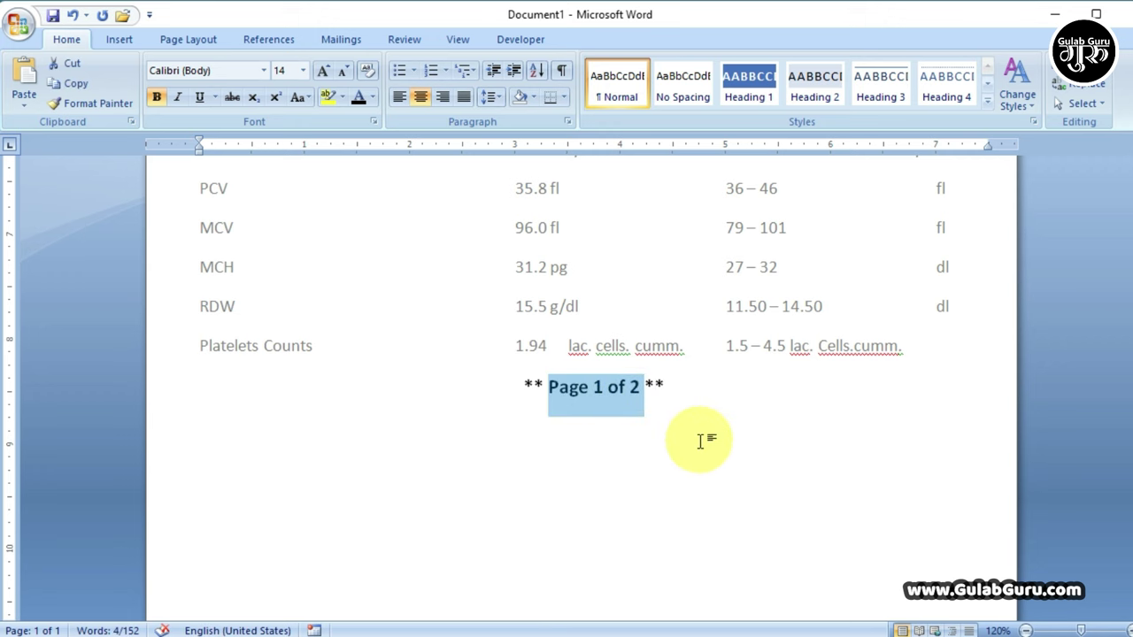
type("End")
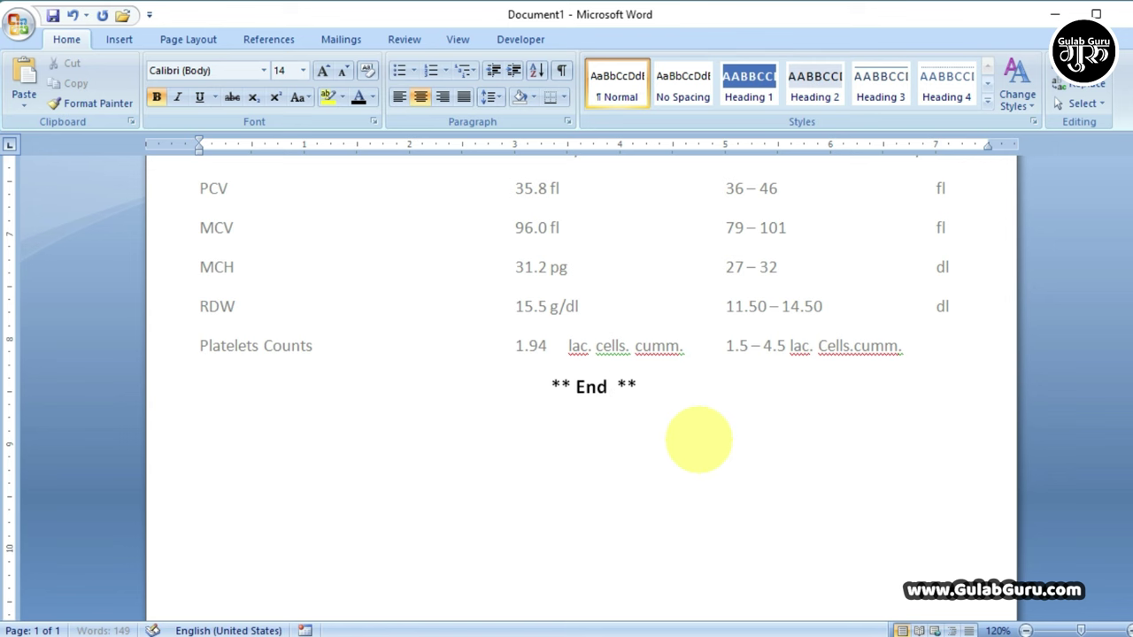
type(" of Report")
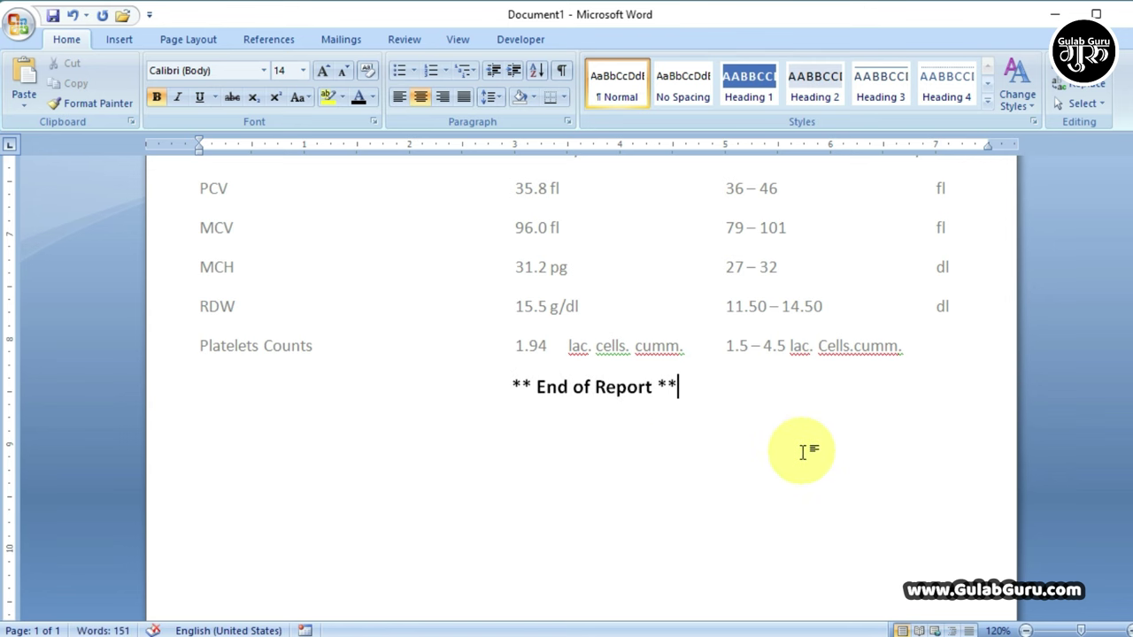
scroll(712, 512, "down", 2)
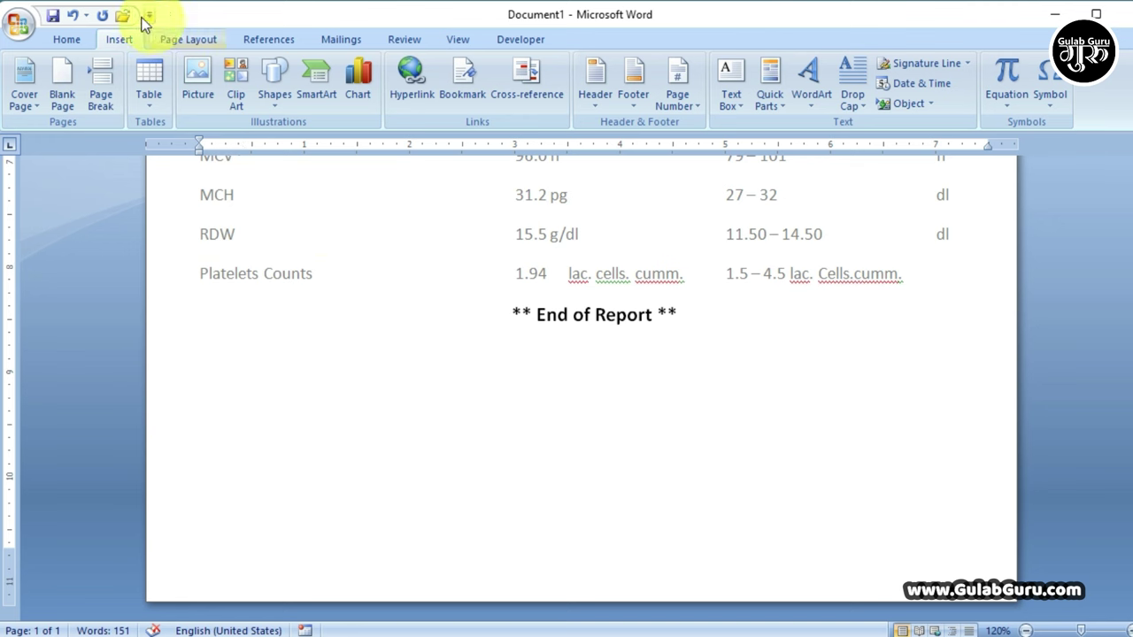
Draw a page-wide rectangle at the bottom, fill it dark navy, and remove its outline.
left_click(274, 78)
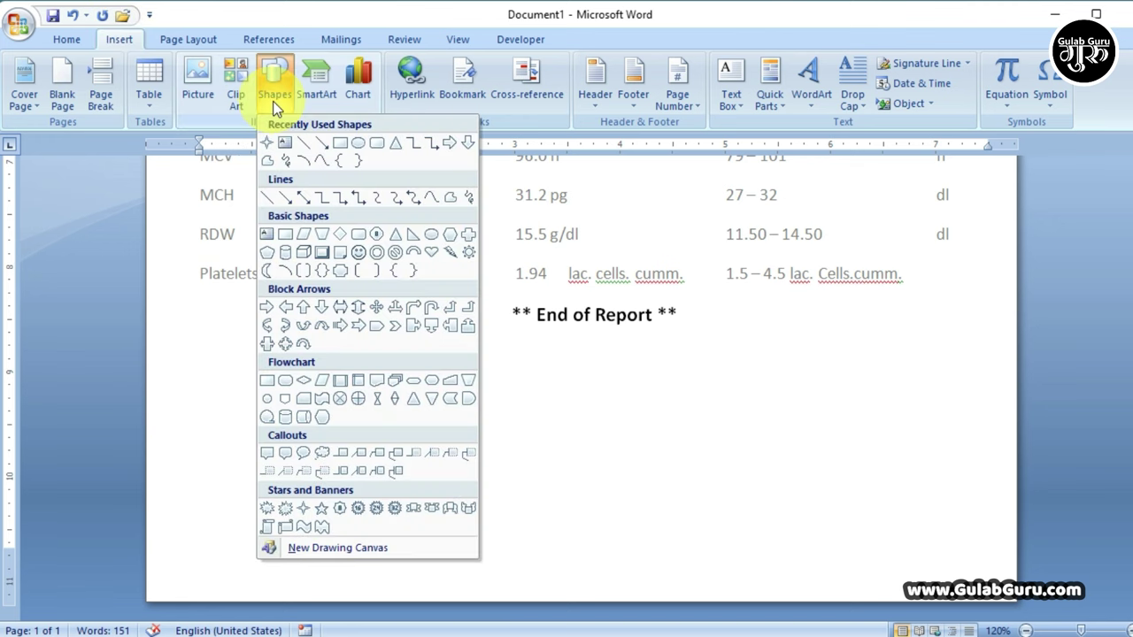
left_click(347, 143)
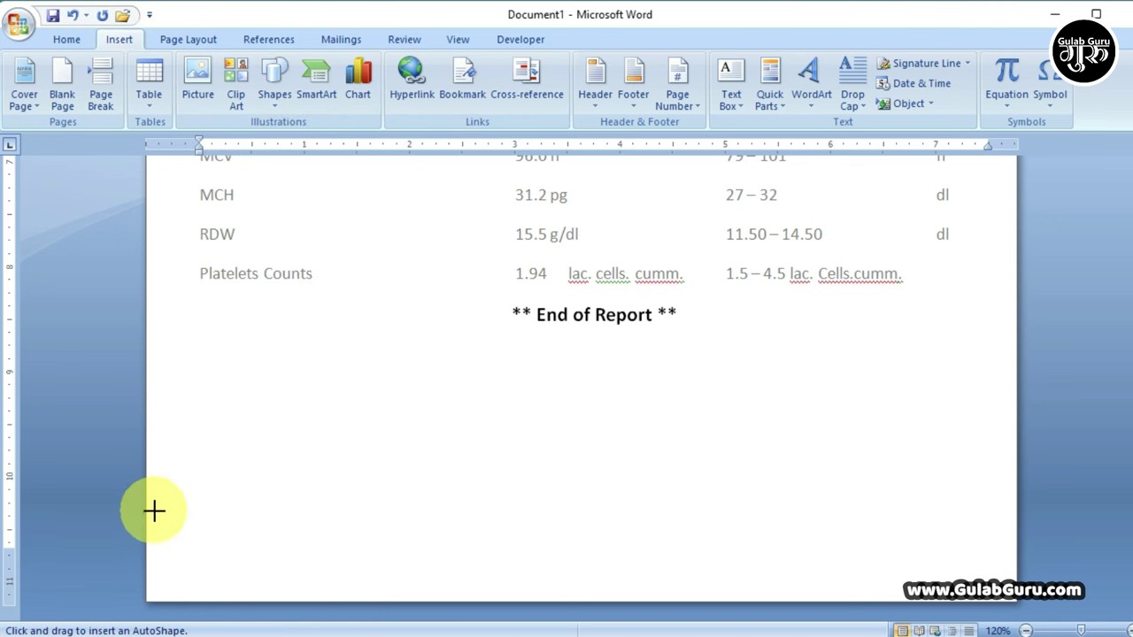
mouse_move(155, 510)
left_mouse_down()
mouse_move(894, 580)
mouse_move(1020, 579)
left_mouse_up()
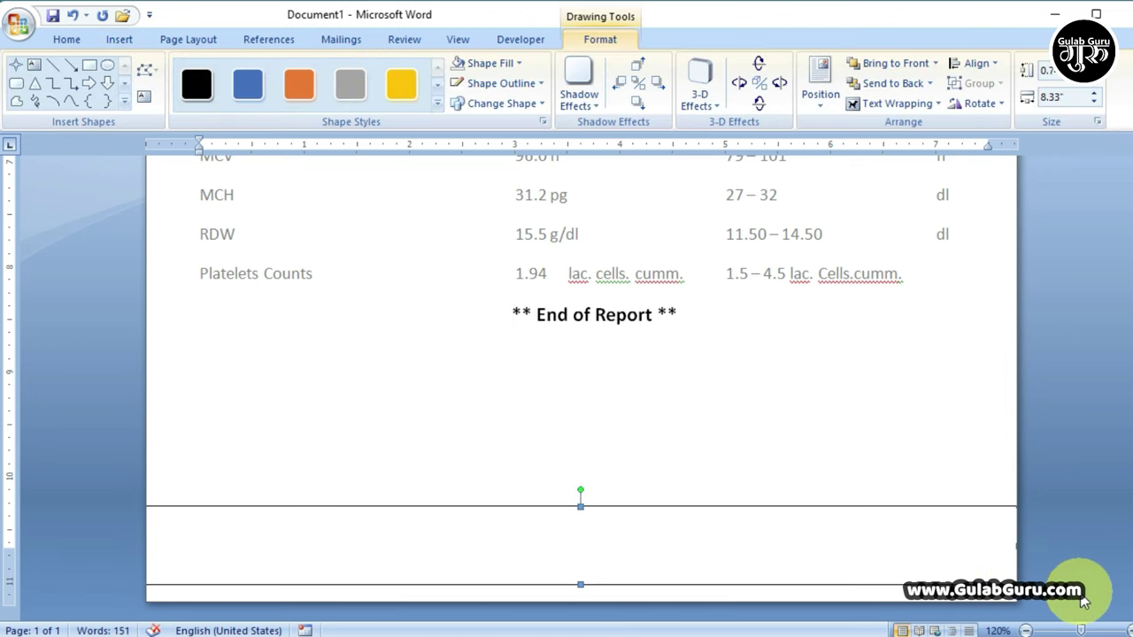
left_click(401, 84)
left_click(494, 63)
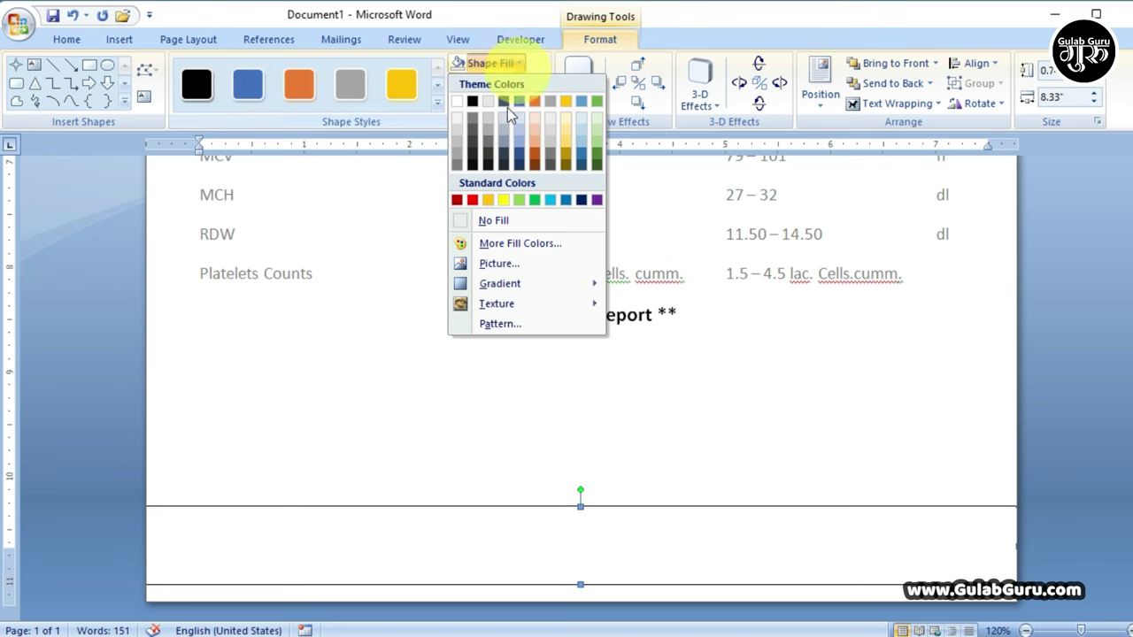
left_click(579, 200)
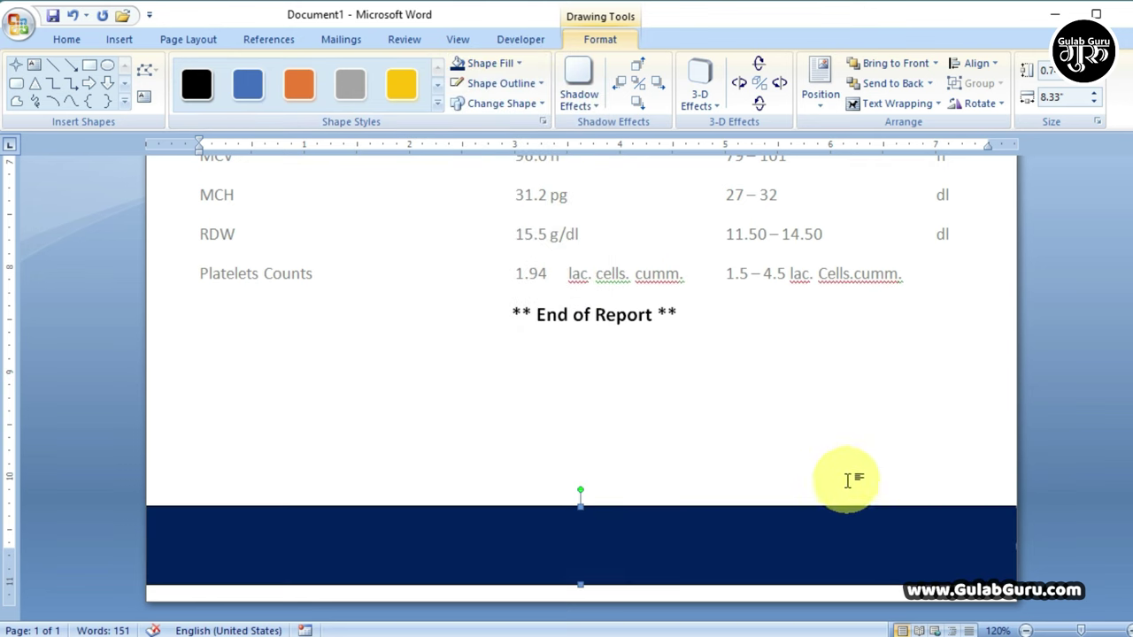
left_click(522, 84)
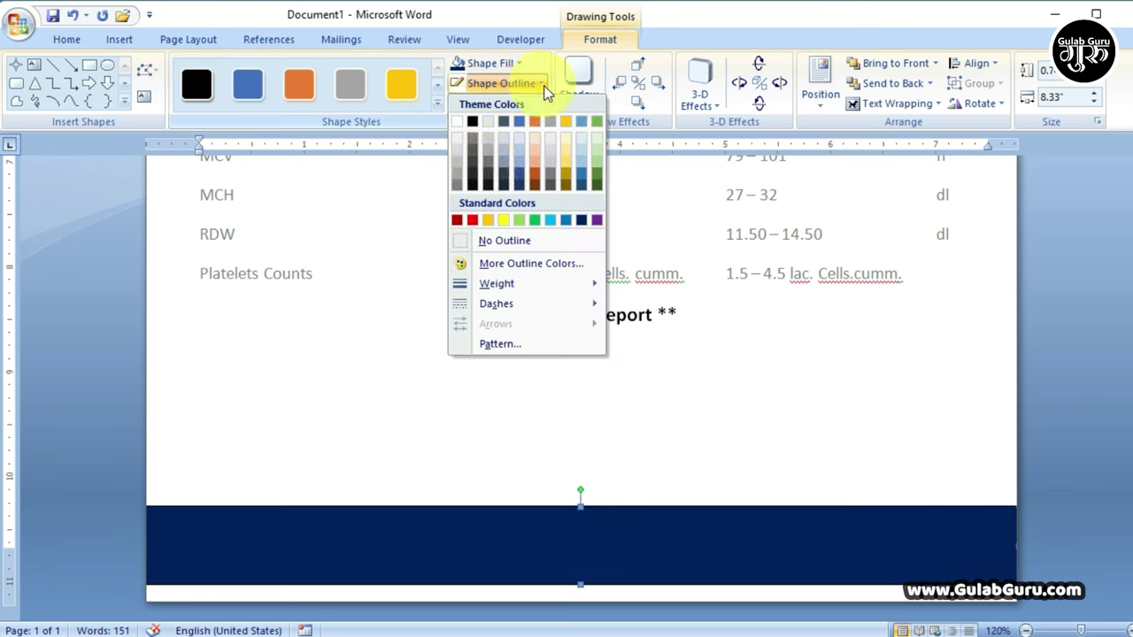
left_click(480, 241)
left_click(753, 461)
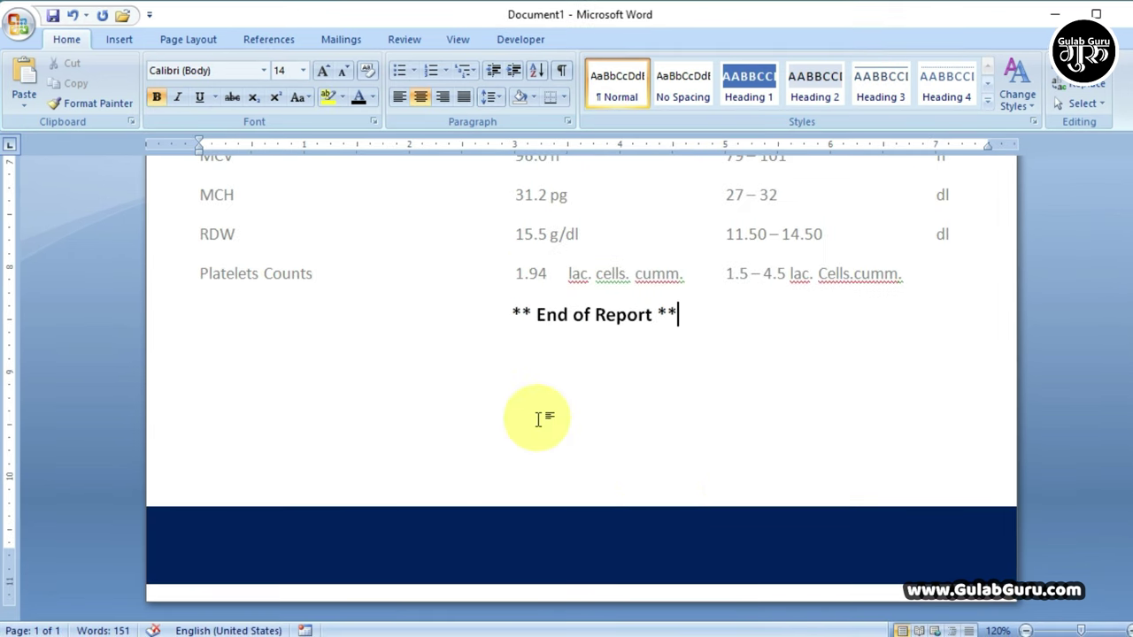
Draw a text box below End of Report containing 'जाँच सही तो इलाज सही'.
left_click(117, 39)
left_click(270, 100)
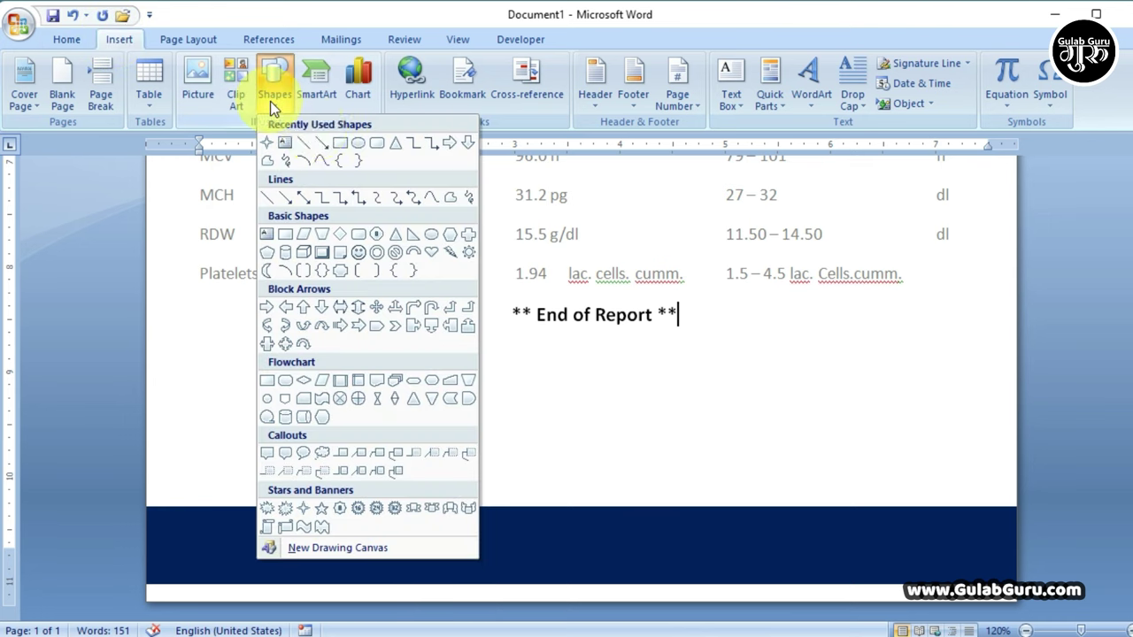
left_click(284, 143)
mouse_move(332, 387)
left_mouse_down()
mouse_move(817, 486)
mouse_move(923, 463)
left_mouse_up()
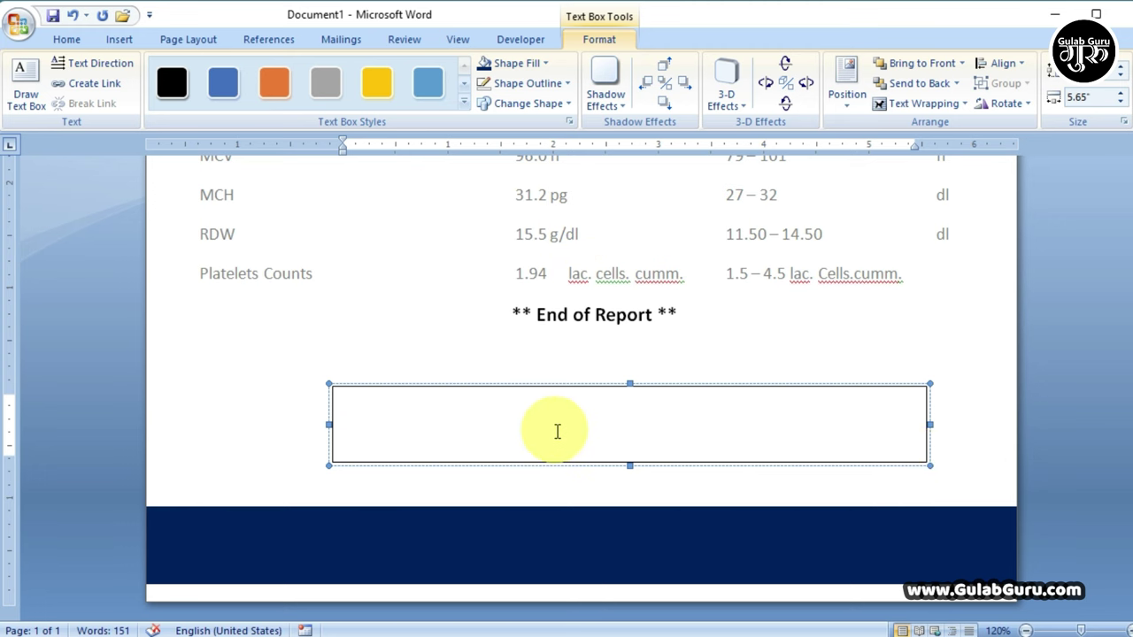
type("जाँच सही तो इलाज सही")
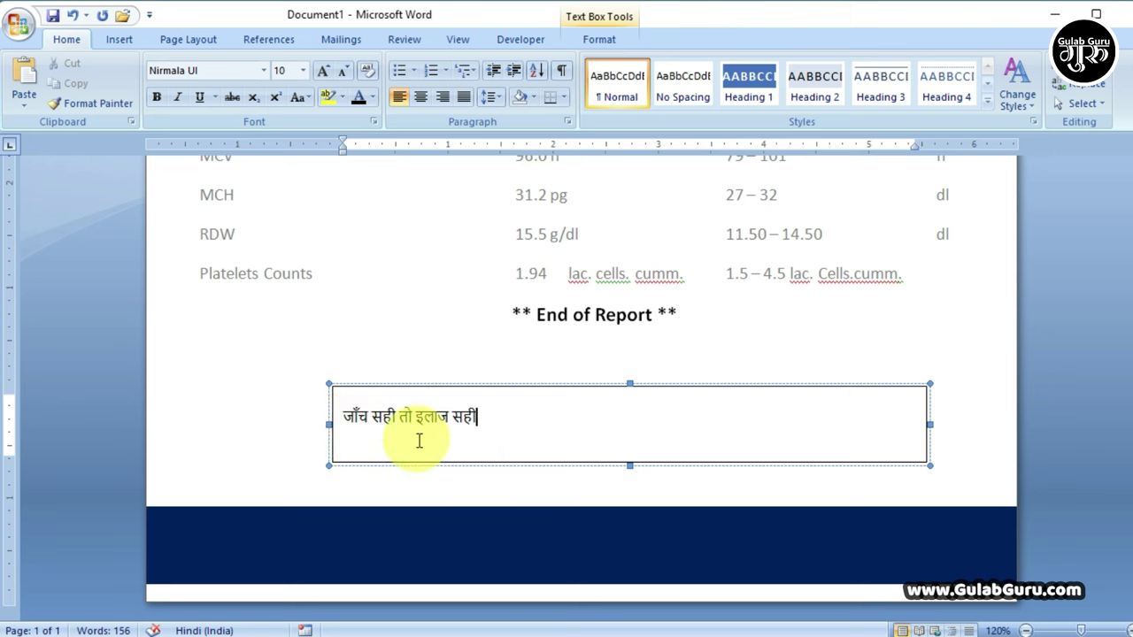
Format the slogan as Nirmala UI 28 pt, centred, bold, white, and move it onto the navy band.
left_click(445, 391)
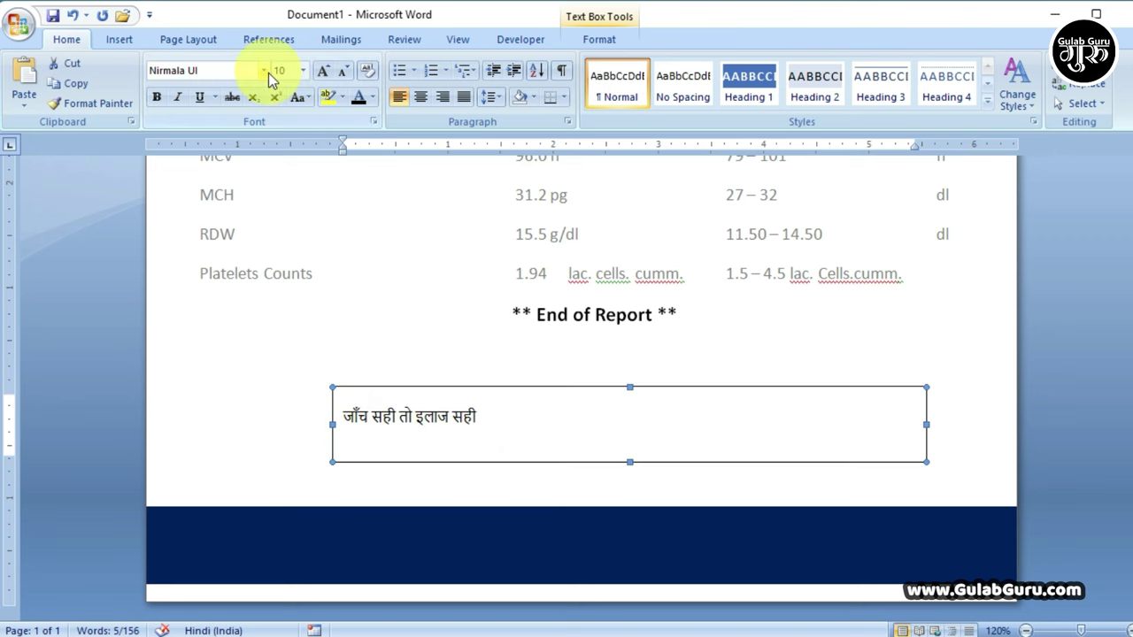
left_click(268, 71)
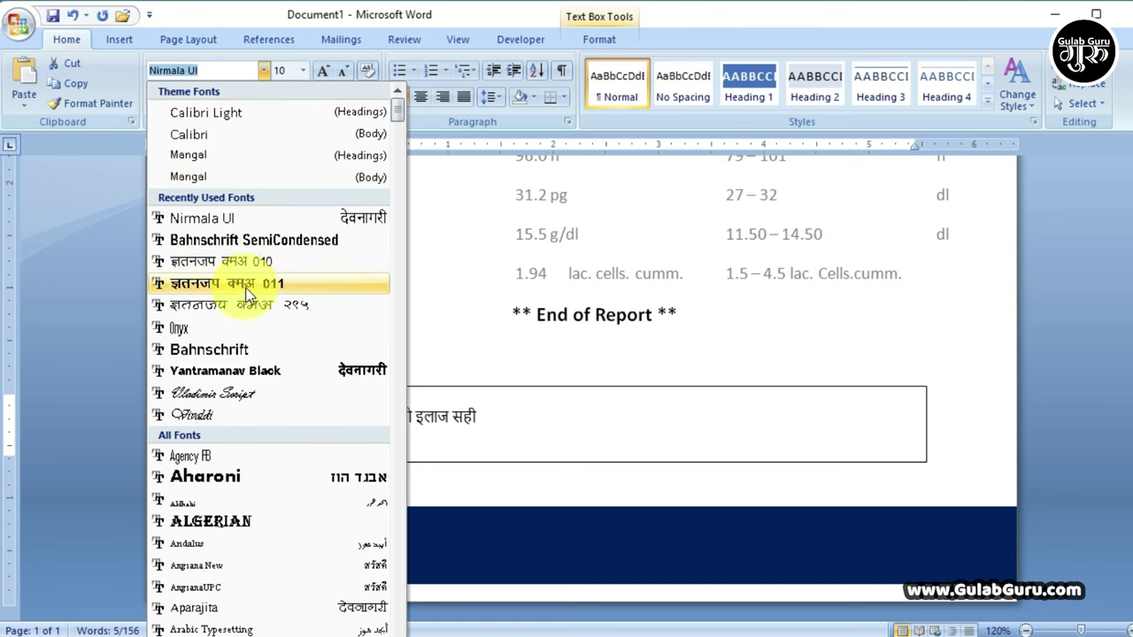
left_click(296, 218)
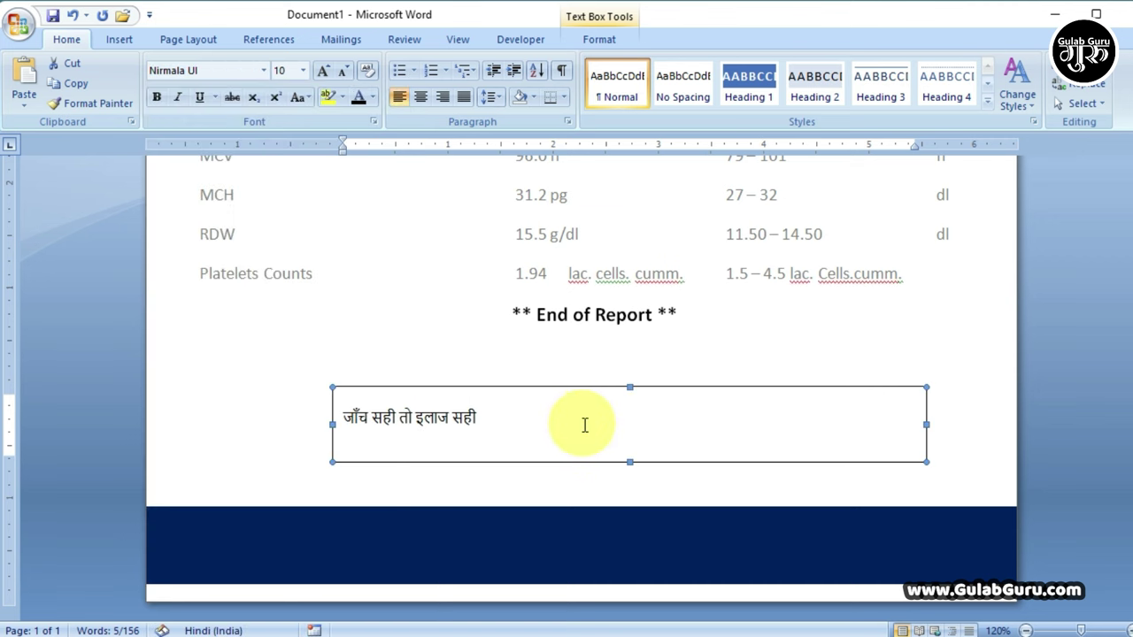
left_click(327, 75)
left_click(327, 75)
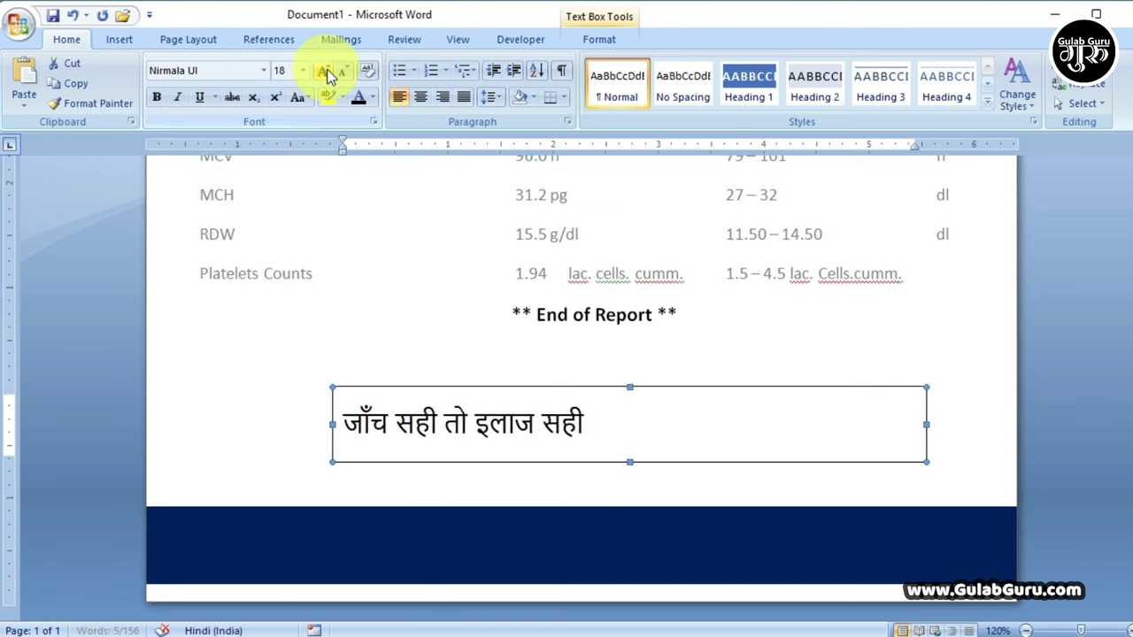
left_click(327, 75)
left_click(327, 75)
left_click(327, 75)
left_click(327, 76)
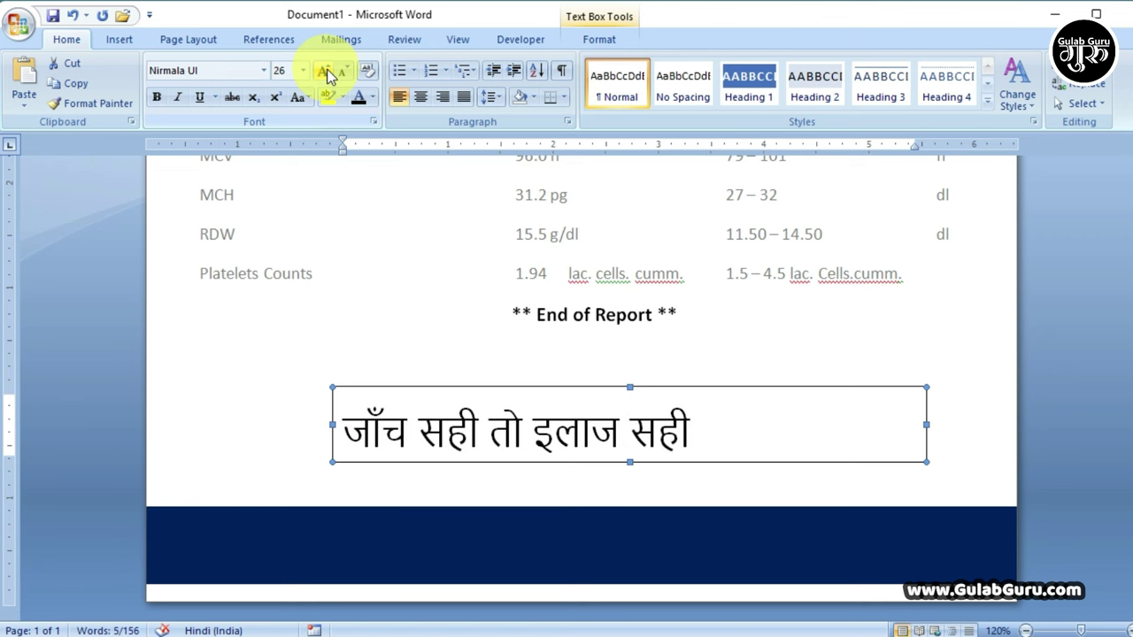
left_click(421, 97)
left_click(157, 98)
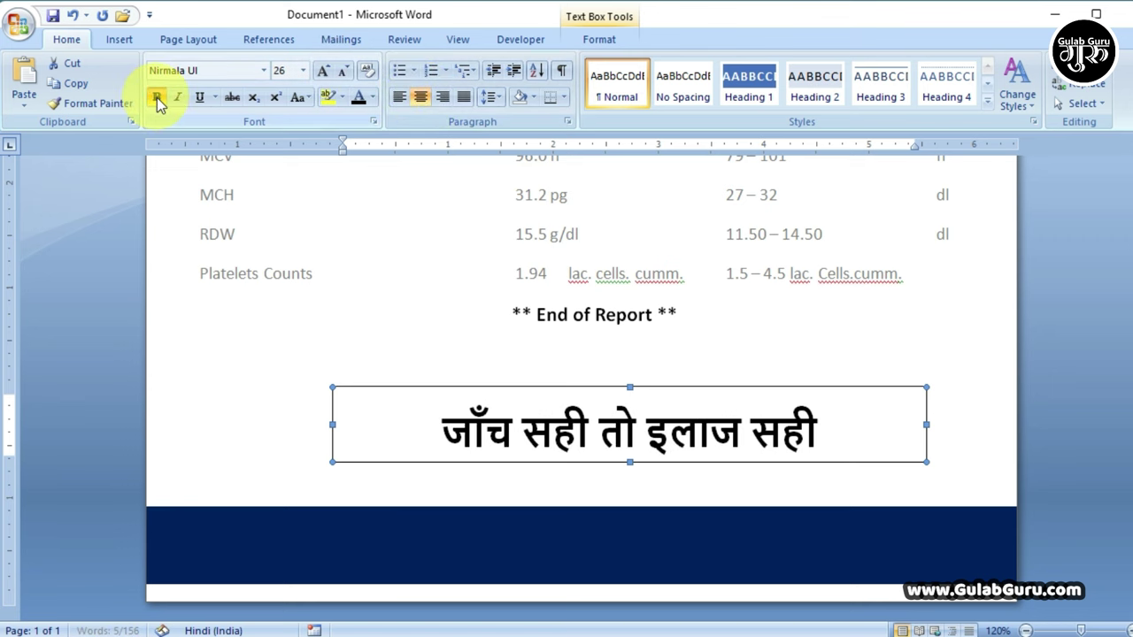
left_click(321, 72)
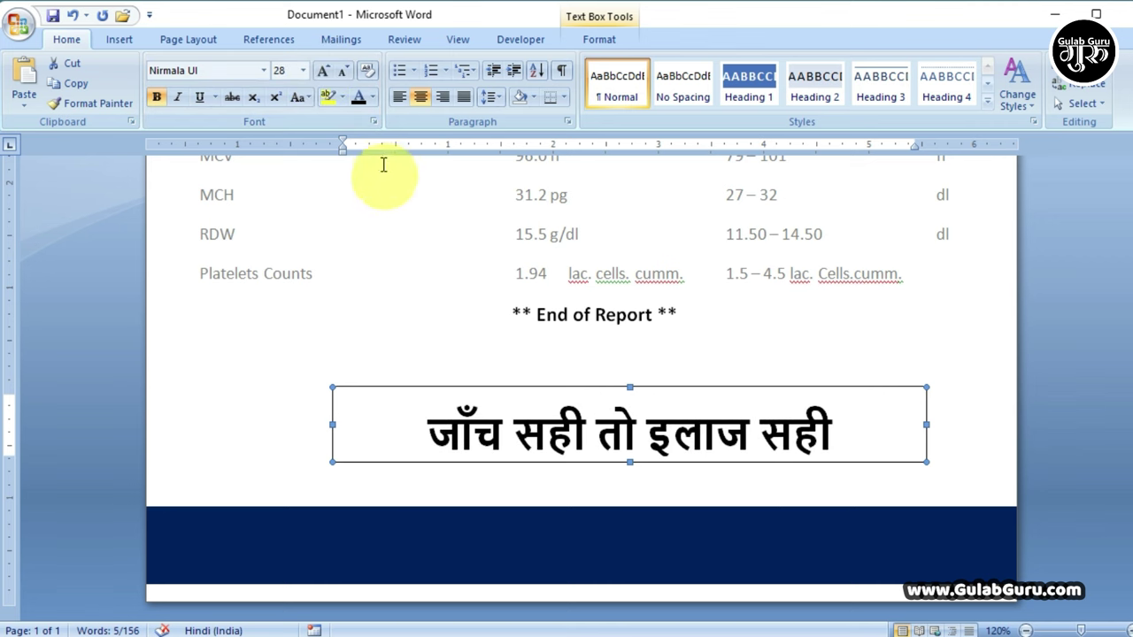
left_click(372, 96)
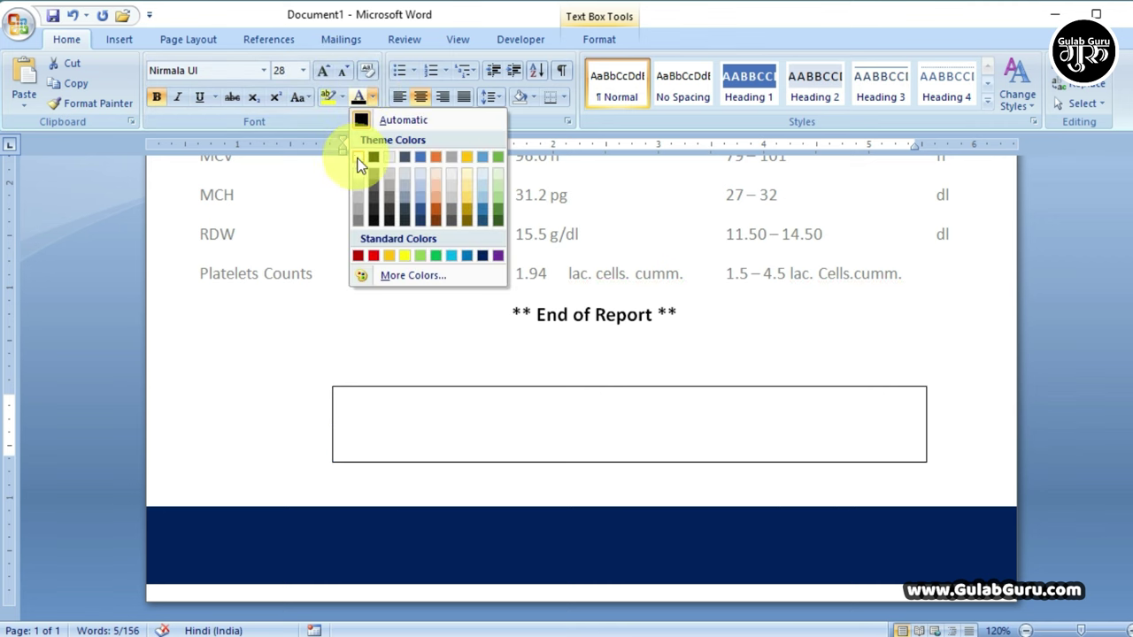
left_click(358, 157)
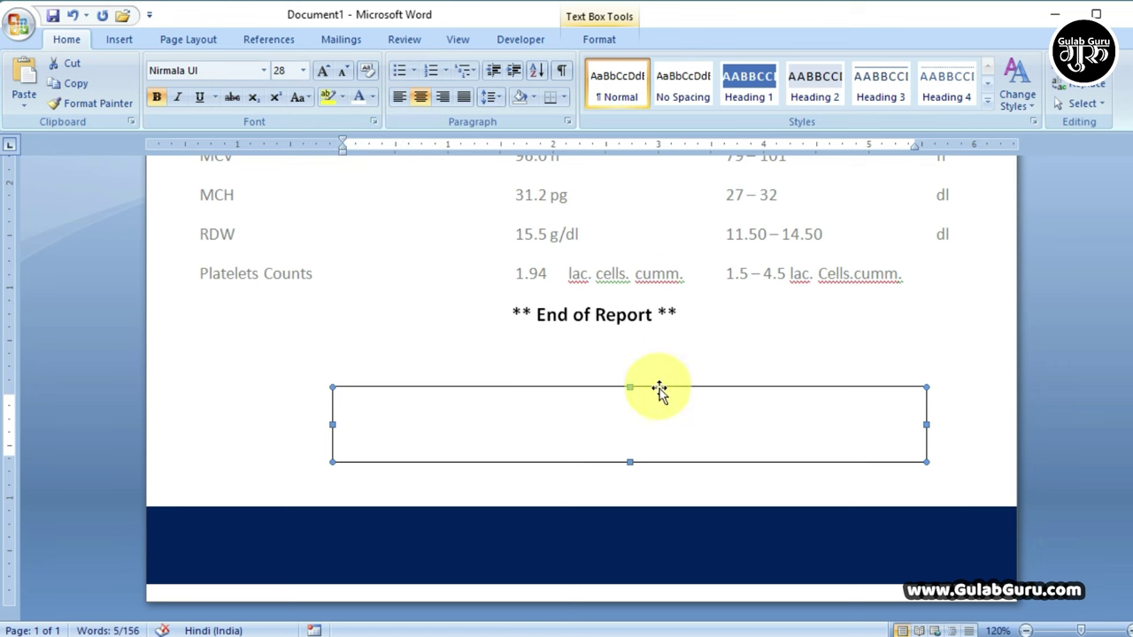
left_click_drag(731, 506, 731, 510)
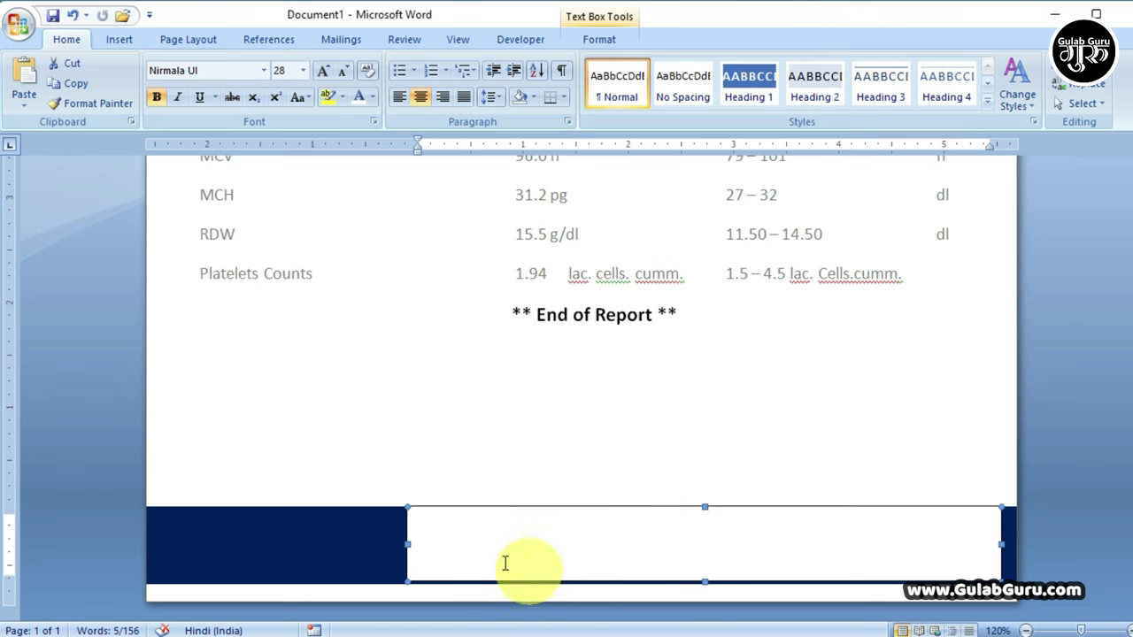
Set the slogan box to No Fill and No Outline, then nudge it two steps right.
left_click(598, 41)
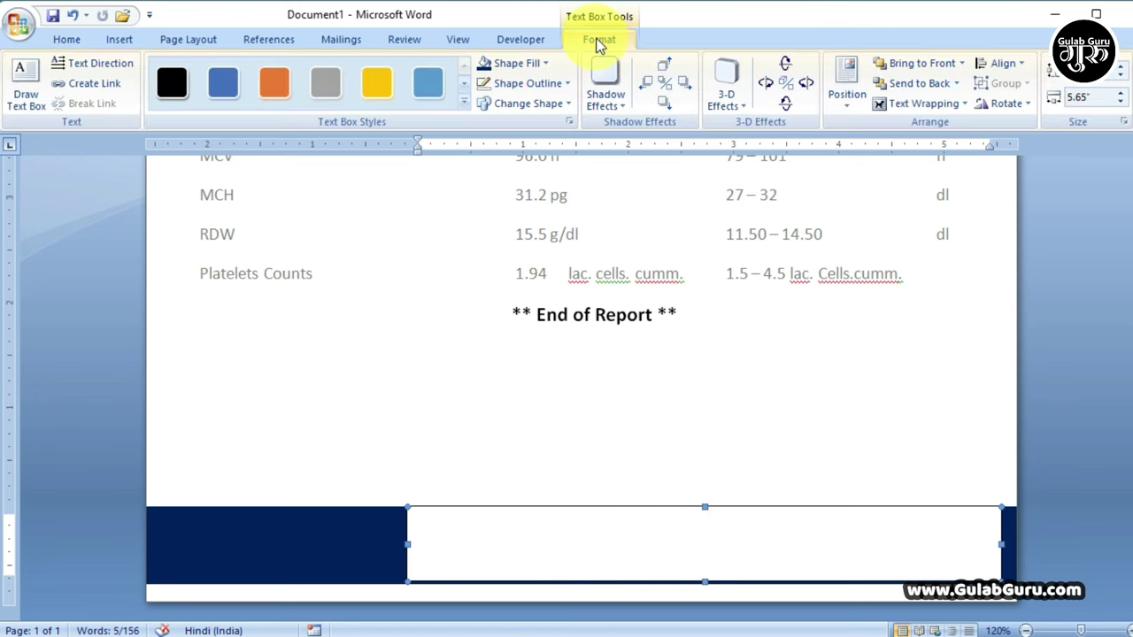
left_click(535, 65)
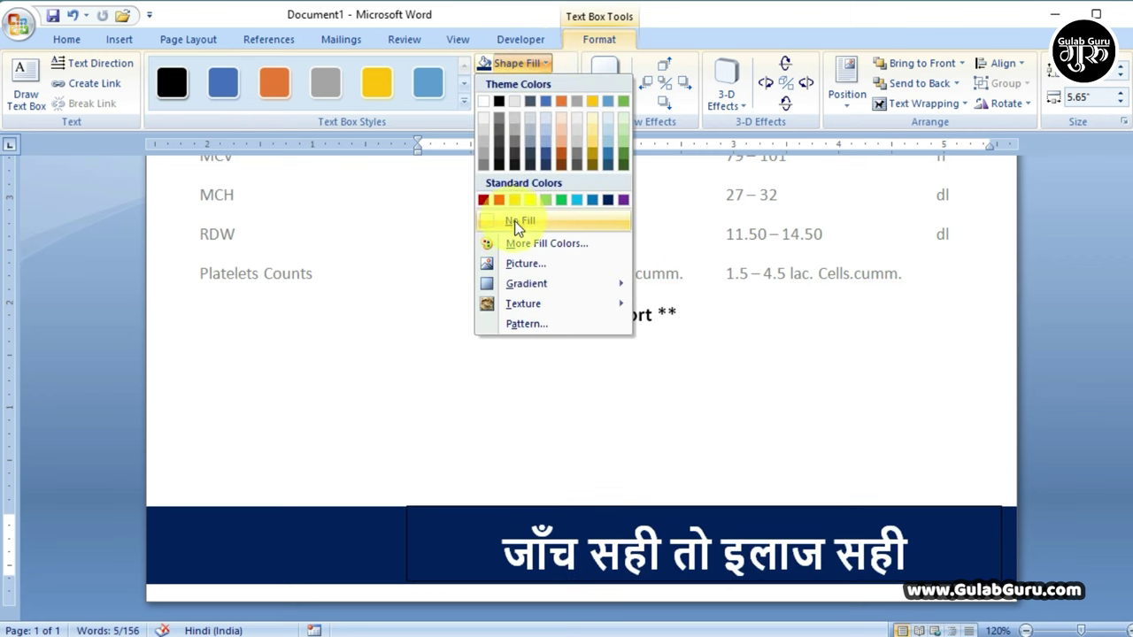
left_click(519, 222)
left_click(522, 83)
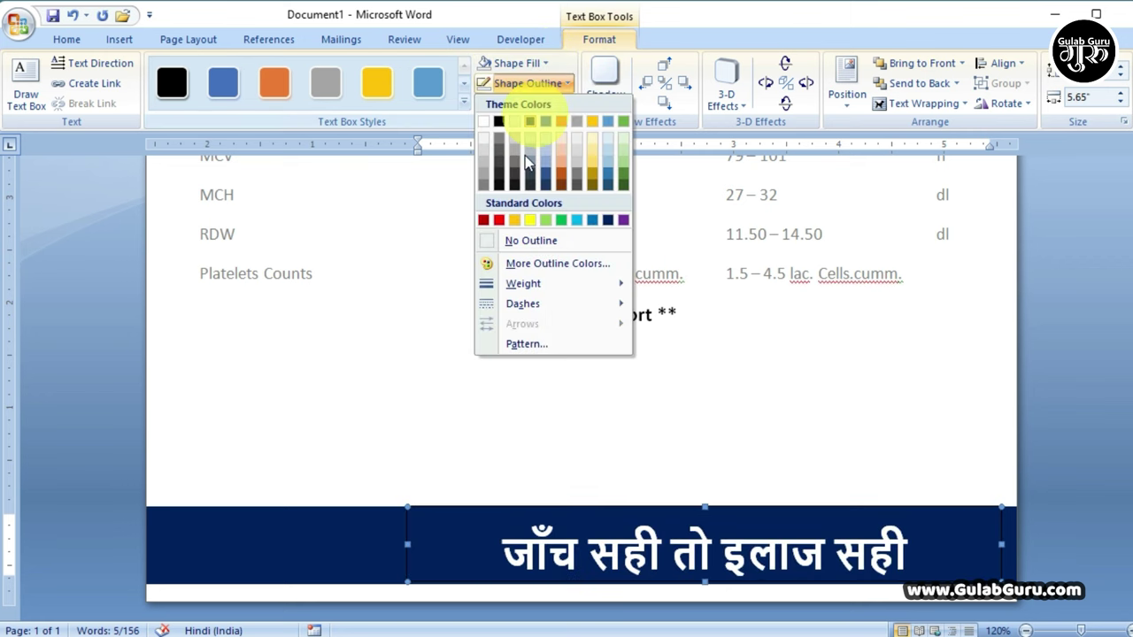
left_click(527, 241)
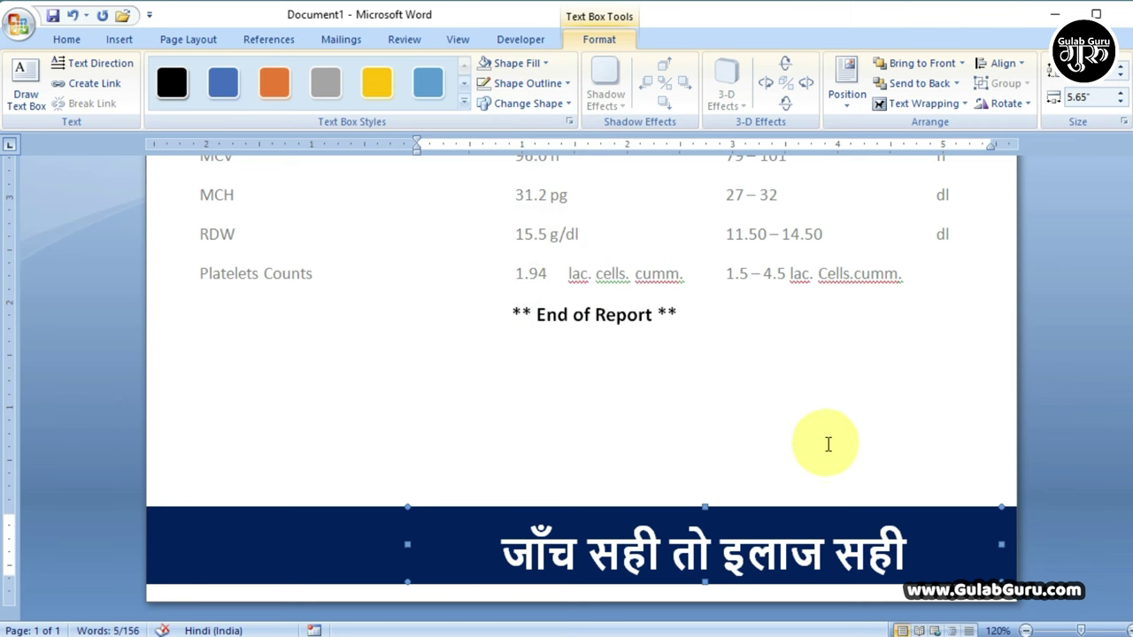
key("Right")
key("Right")
key("Right")
key("Right")
key("Right")
key("Right")
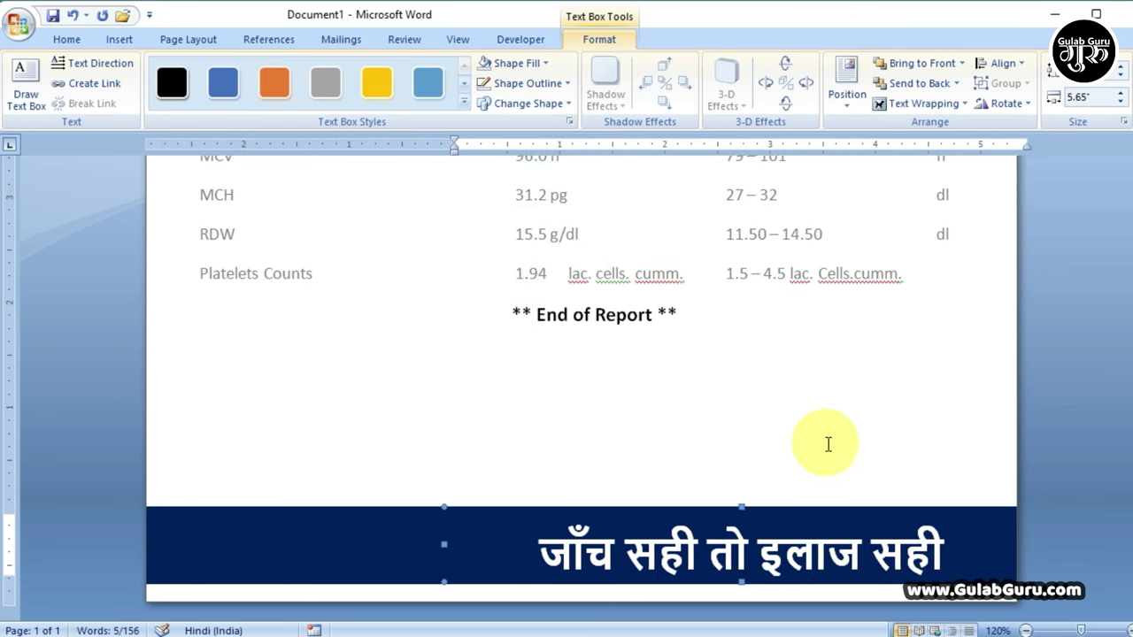
key("Right")
key("Right")
key("Right")
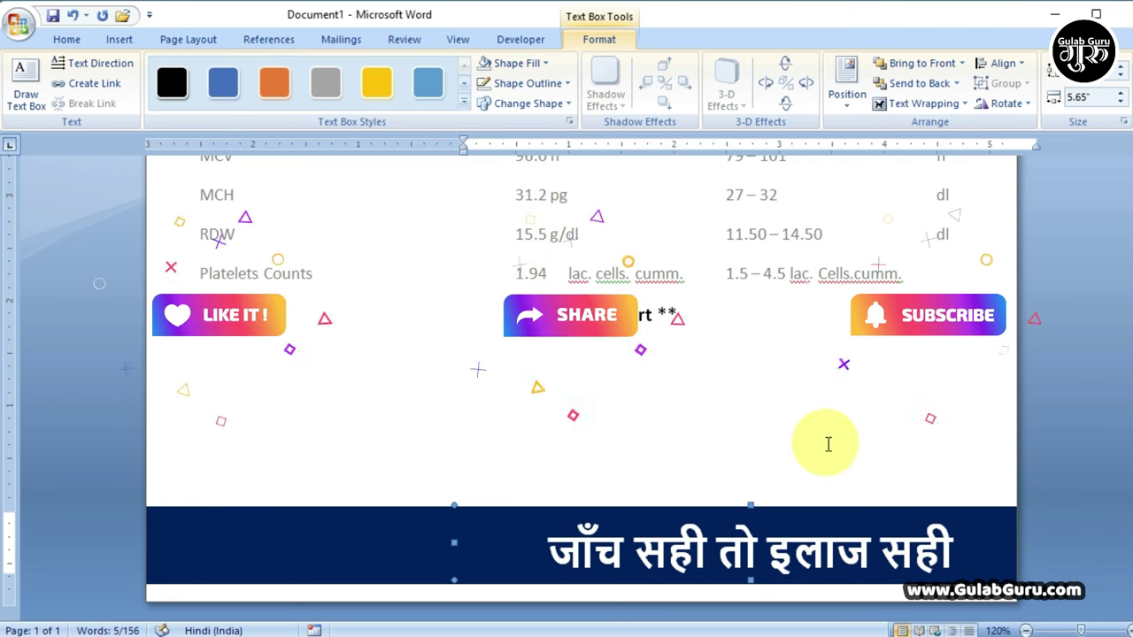
left_click(898, 409)
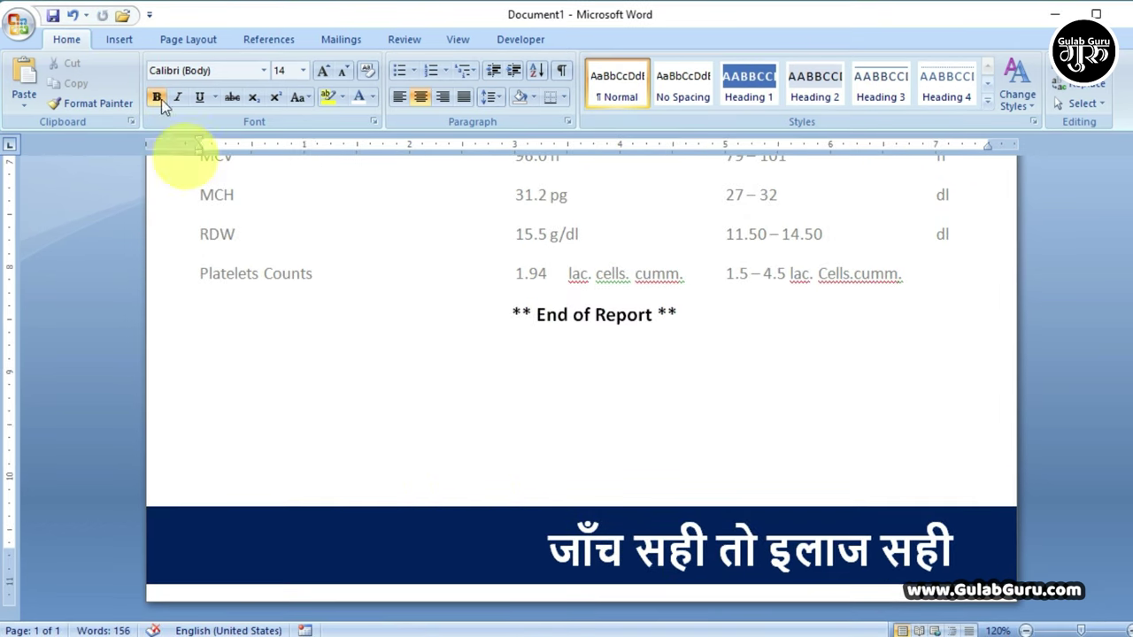
Draw a striped right arrow in the navy footer and nudge it two steps right.
left_click(126, 39)
left_click(275, 84)
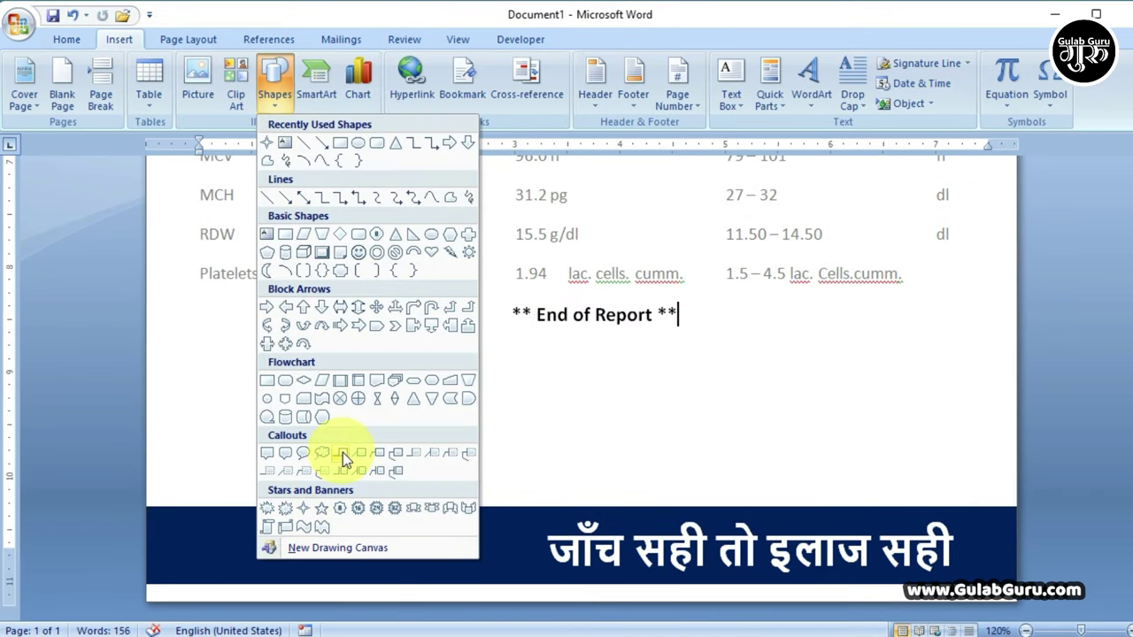
left_click(341, 328)
mouse_move(356, 532)
left_mouse_down()
mouse_move(454, 567)
mouse_move(414, 550)
left_mouse_up()
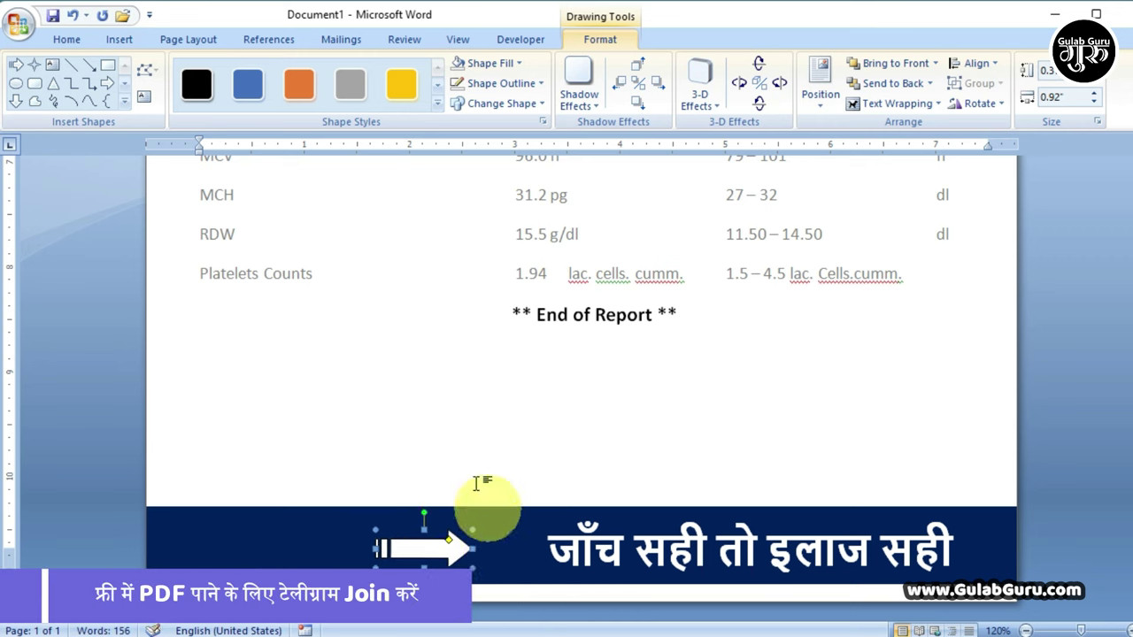
key("Right")
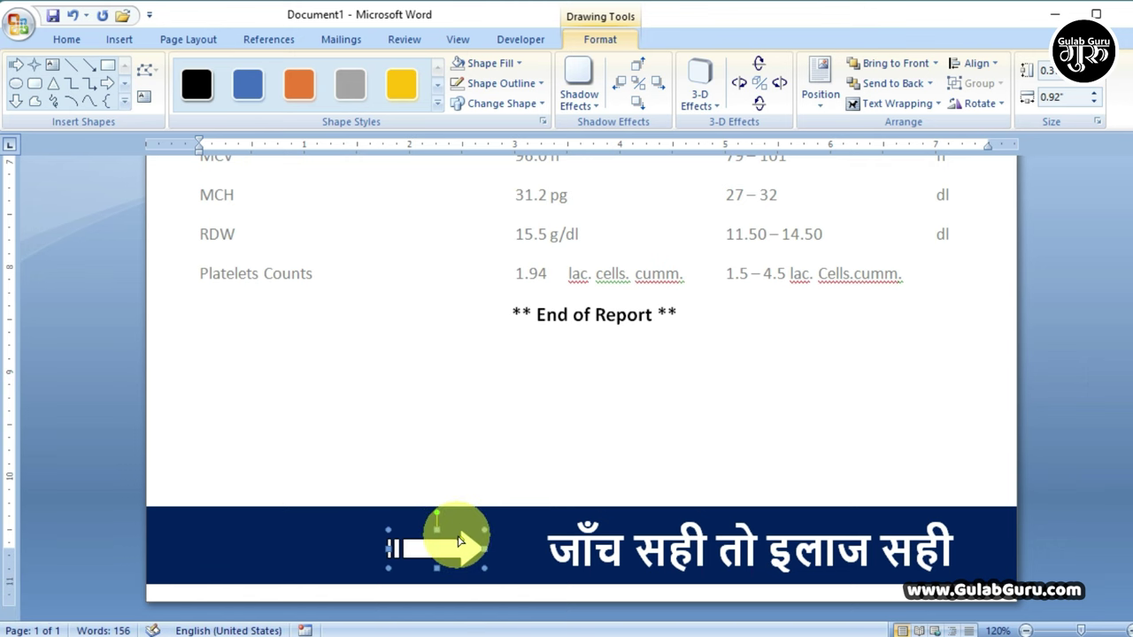
key("Right")
key("Right")
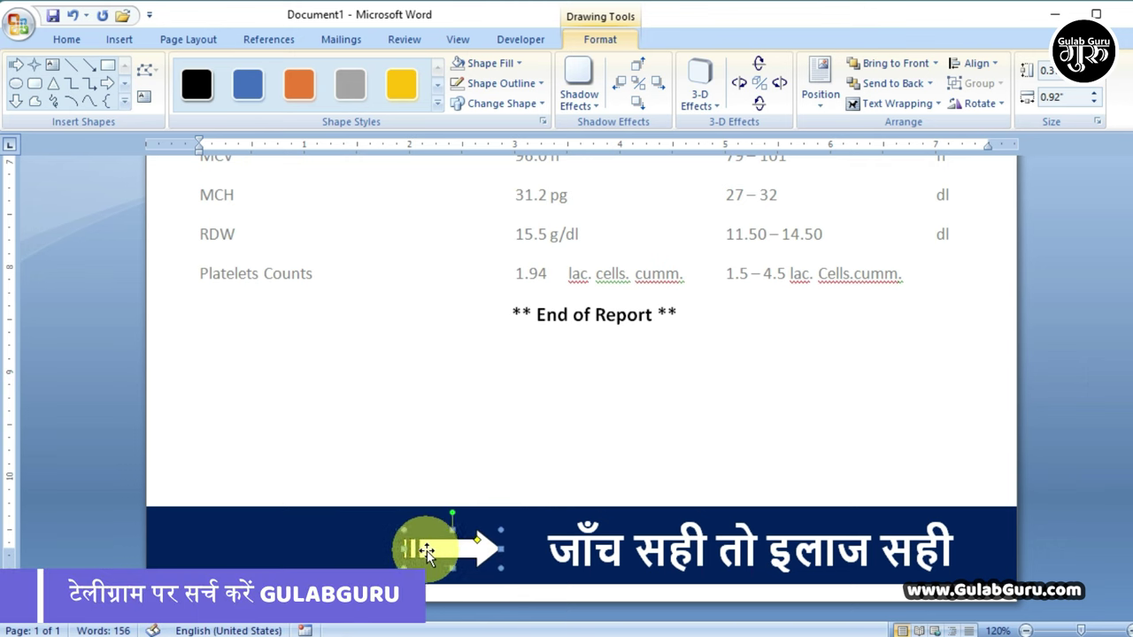
left_click(324, 443)
left_click(118, 39)
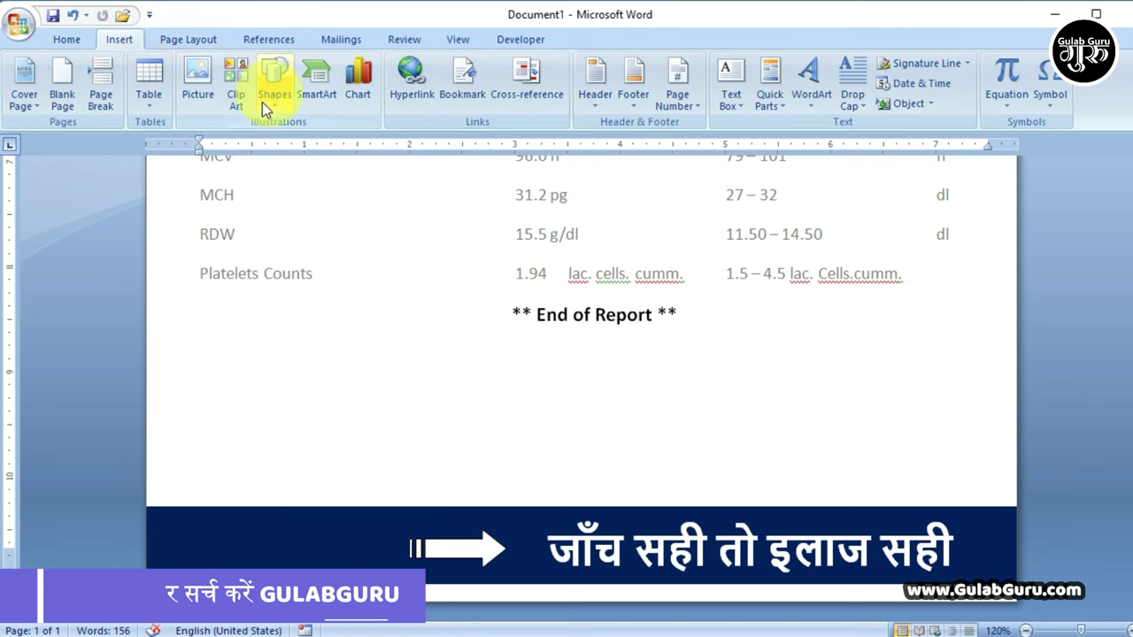
Create a centred, bold 'Pathkind' text box with No Fill and No Outline.
left_click(270, 93)
left_click(267, 160)
left_click_drag(293, 359, 733, 454)
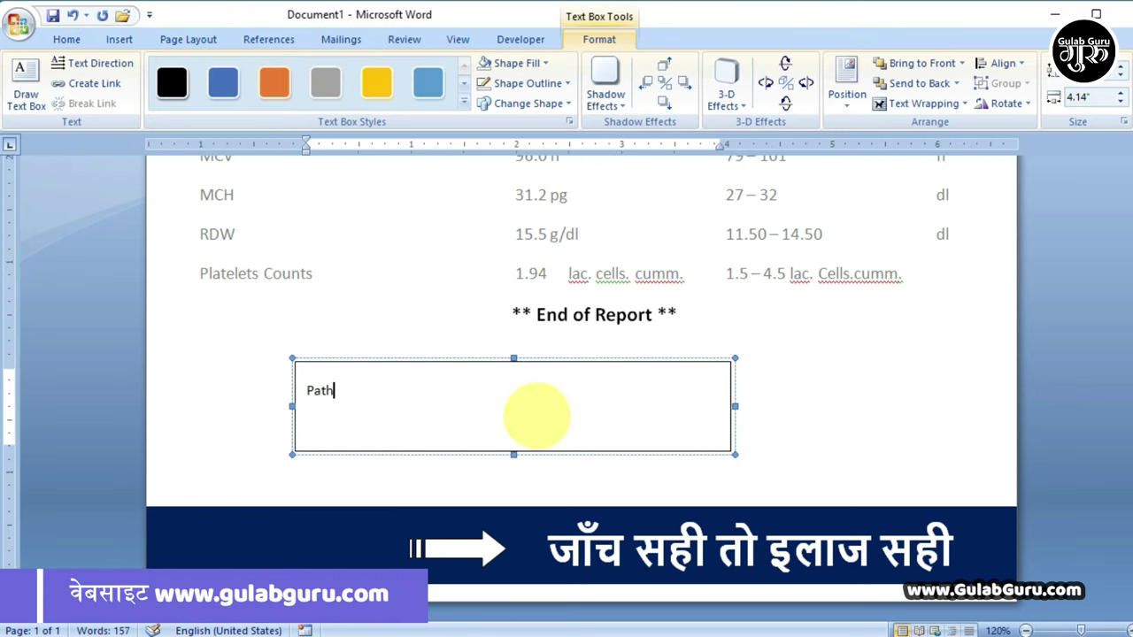
left_click(366, 363)
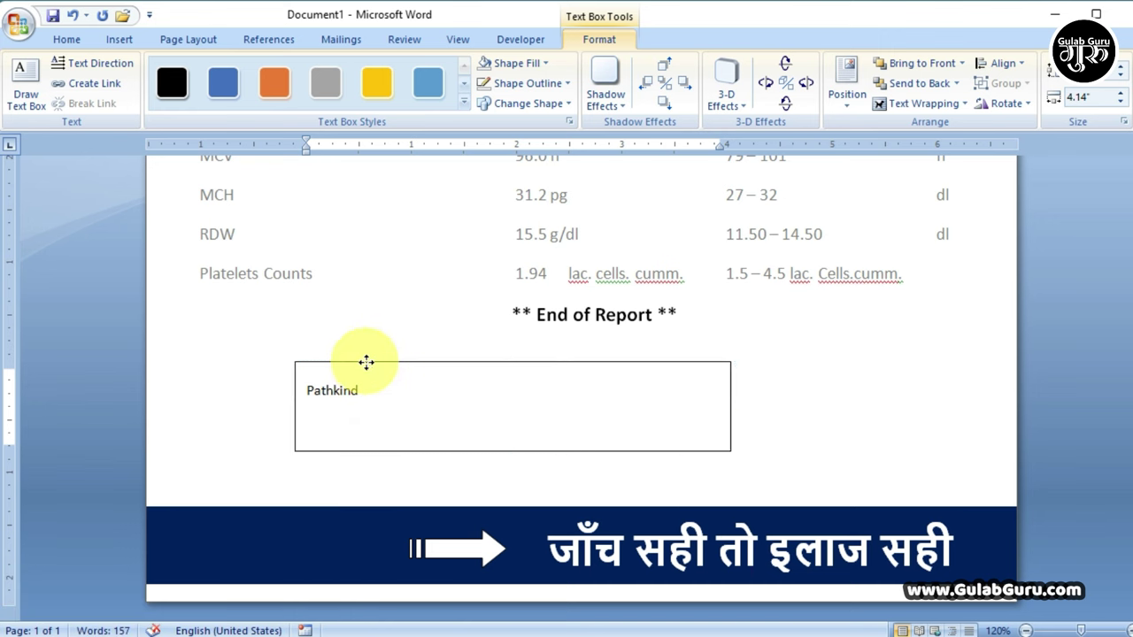
left_click(69, 39)
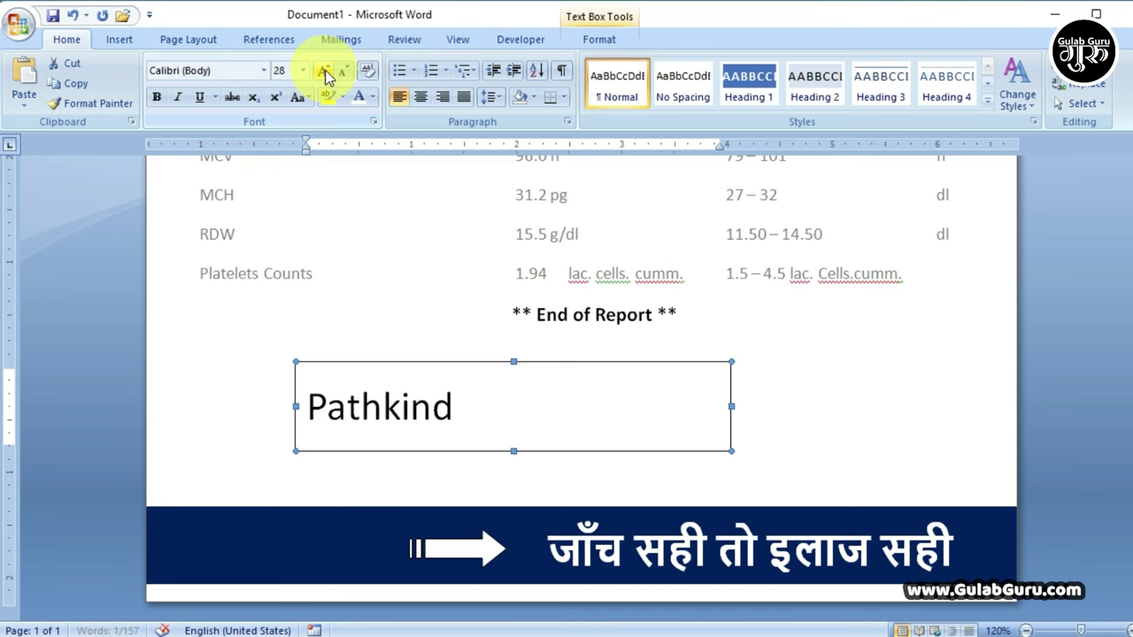
left_click(420, 97)
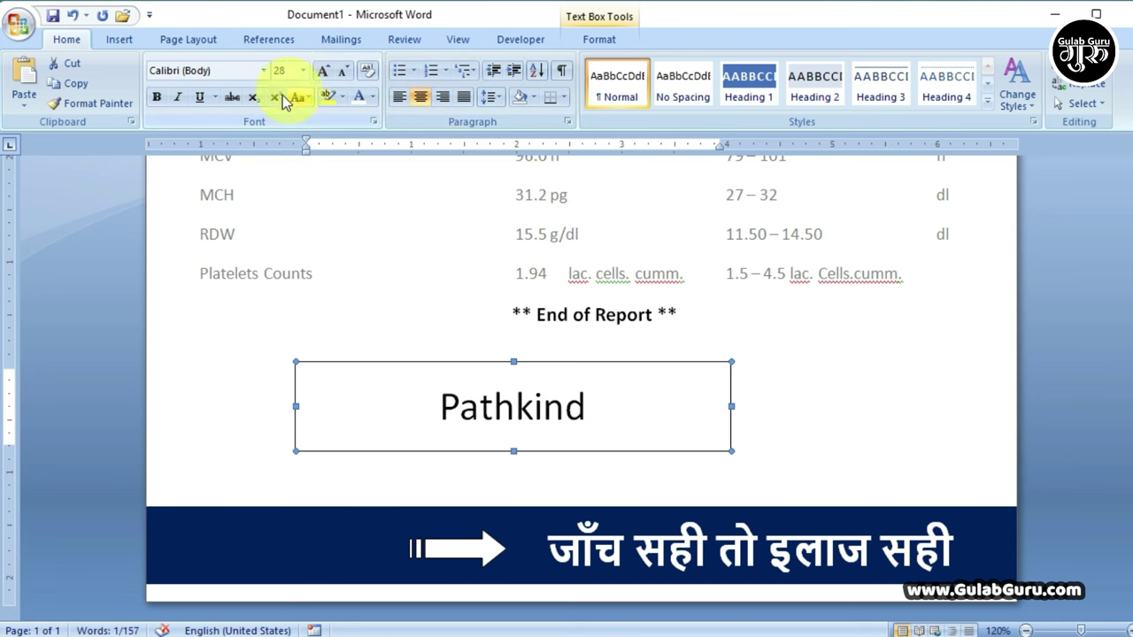
left_click(156, 96)
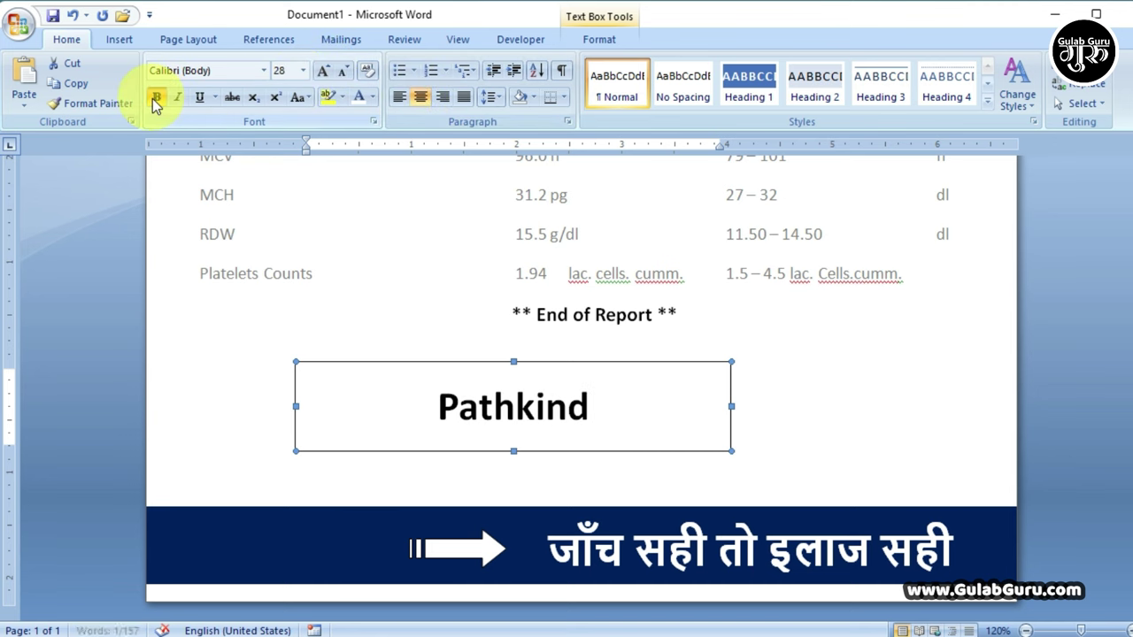
left_click(597, 41)
left_click(522, 63)
left_click(513, 223)
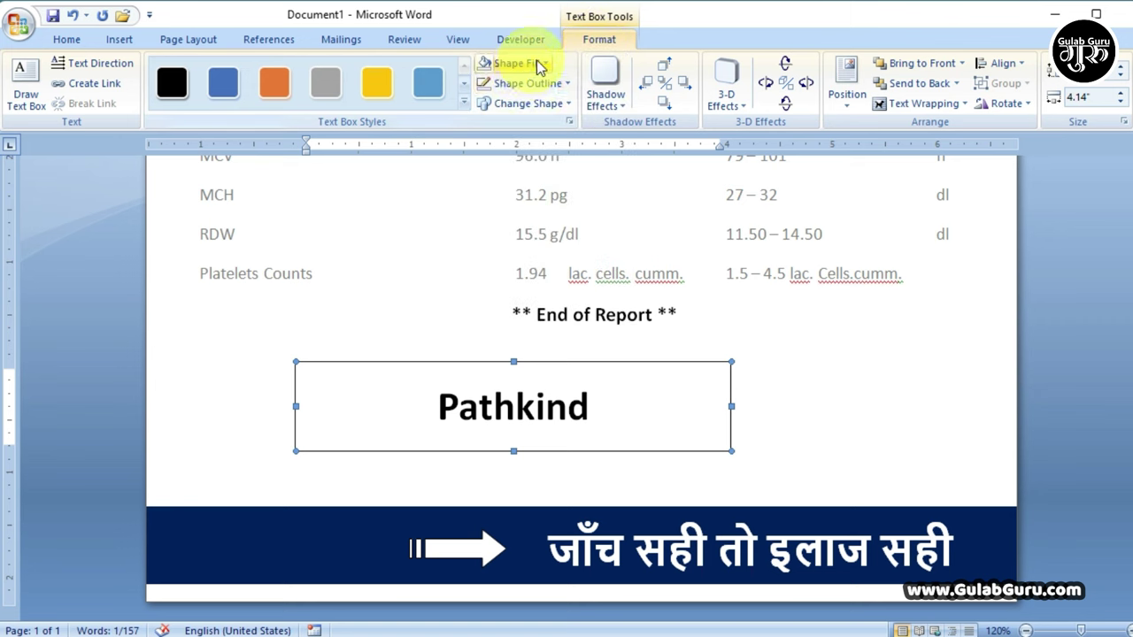
left_click(527, 84)
left_click(519, 240)
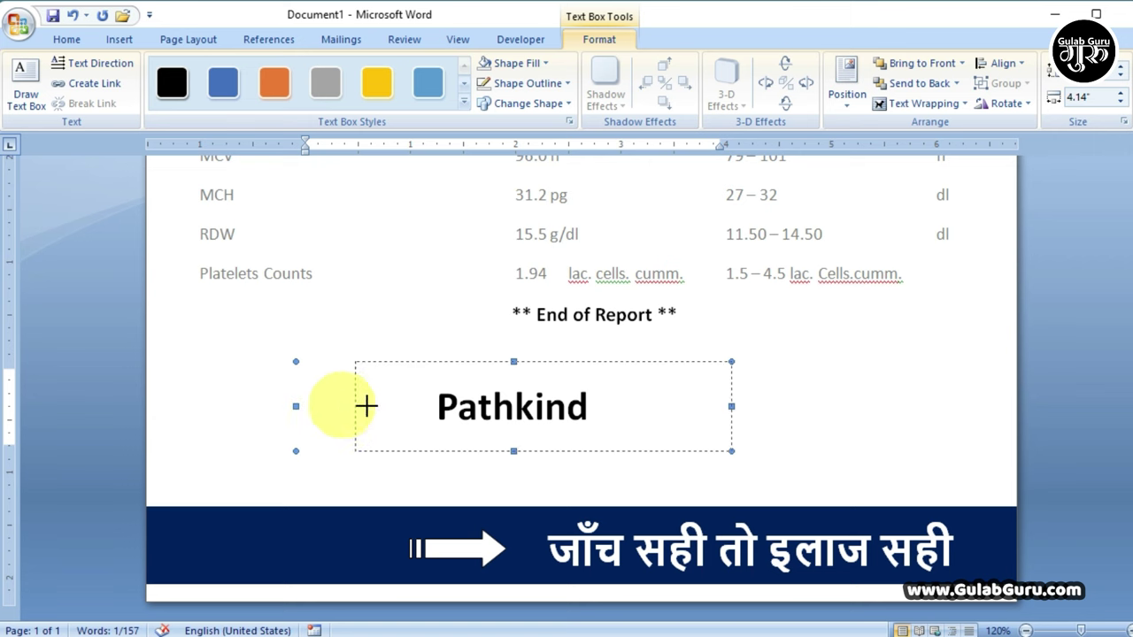
Narrow the Pathkind box, move it left of the arrow, and make it white 36 pt.
left_click_drag(298, 406, 410, 405)
left_click(531, 405)
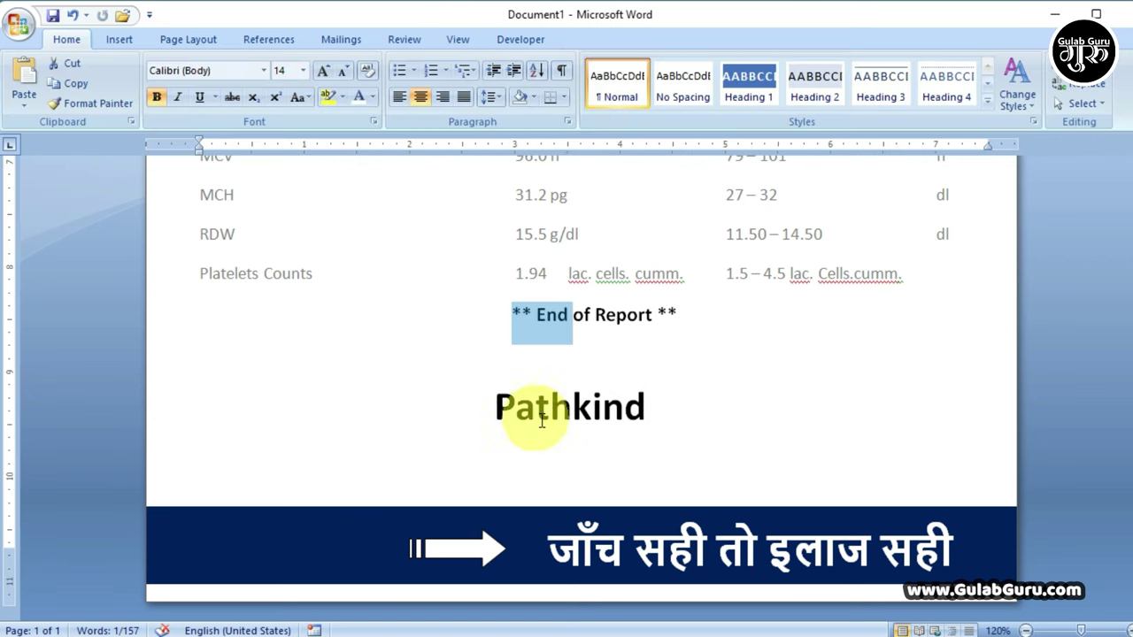
left_click(531, 361)
mouse_move(531, 361)
left_mouse_down()
mouse_move(269, 524)
mouse_move(277, 500)
left_mouse_up()
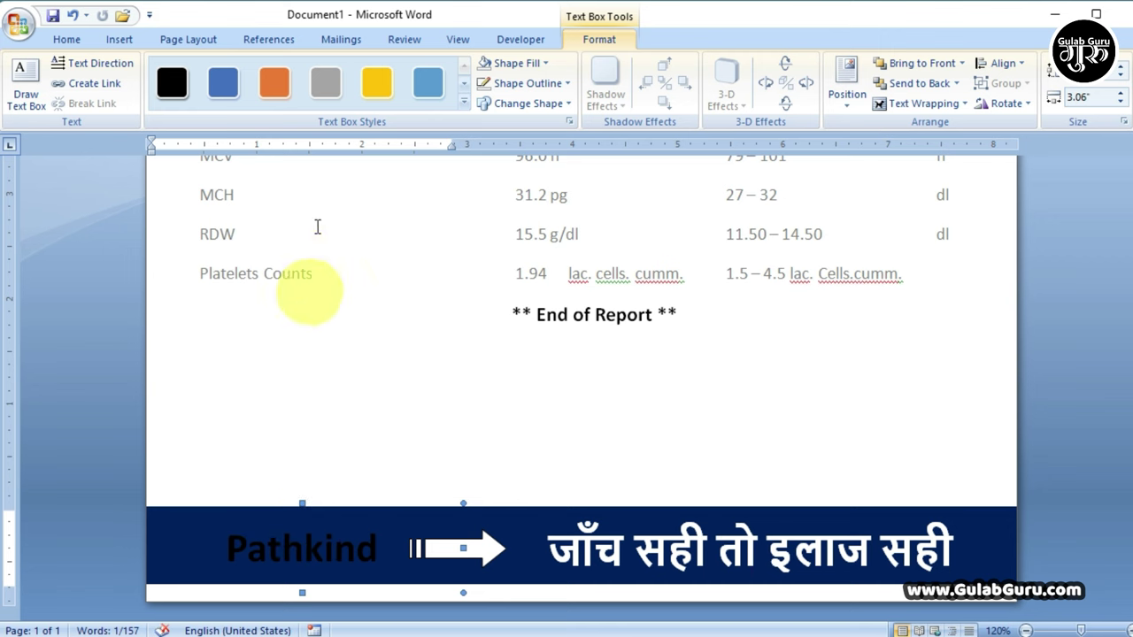
left_click(62, 40)
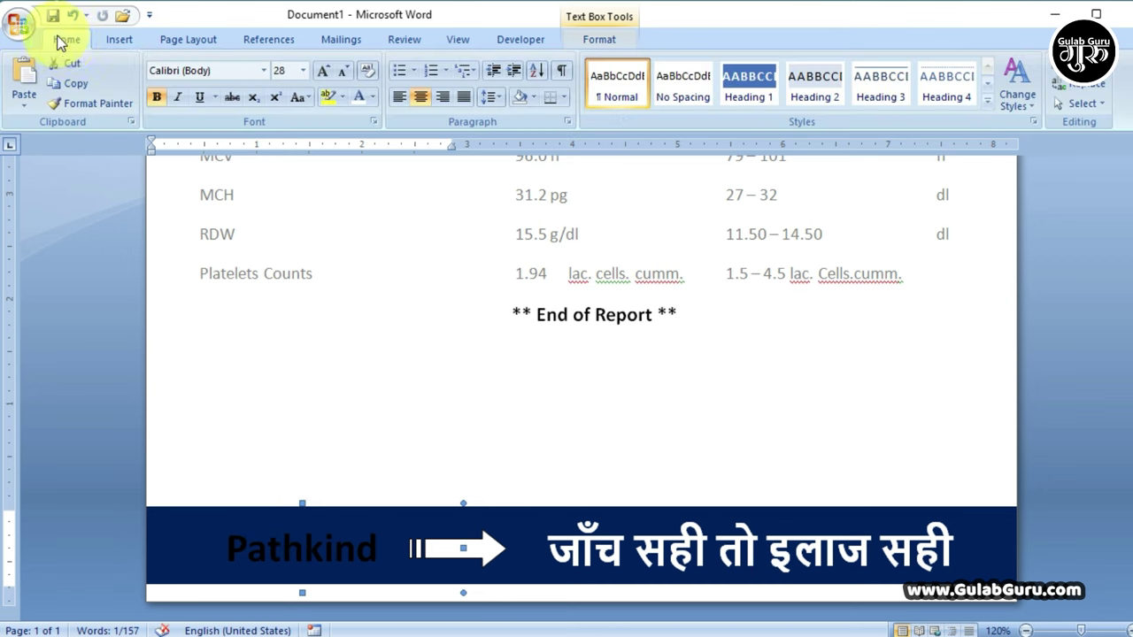
left_click(373, 98)
left_click(361, 155)
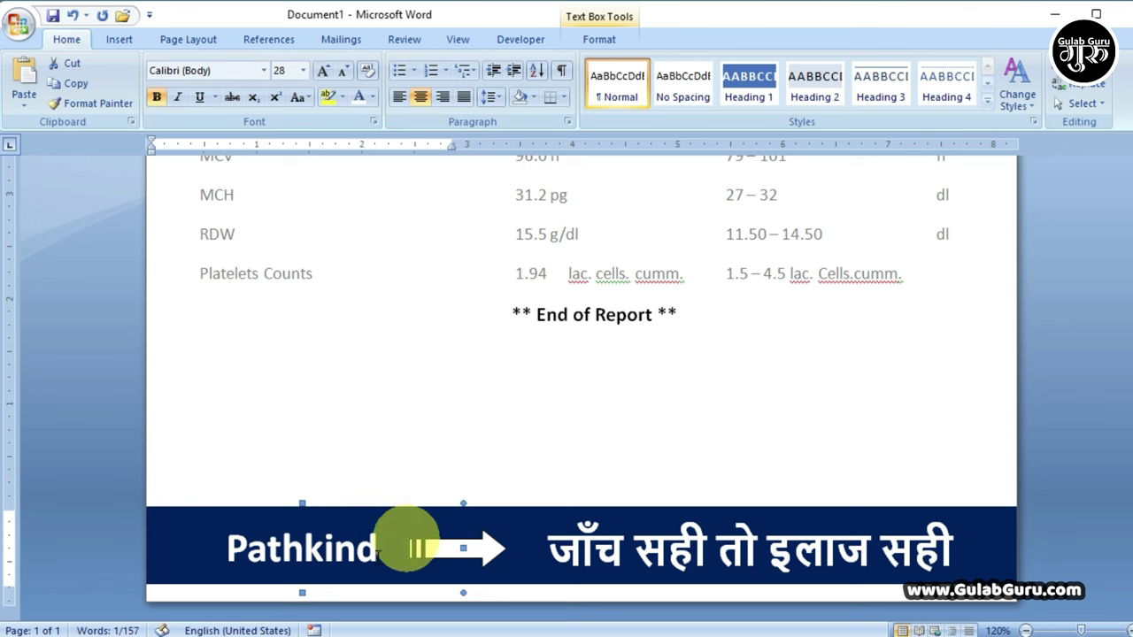
left_click(325, 71)
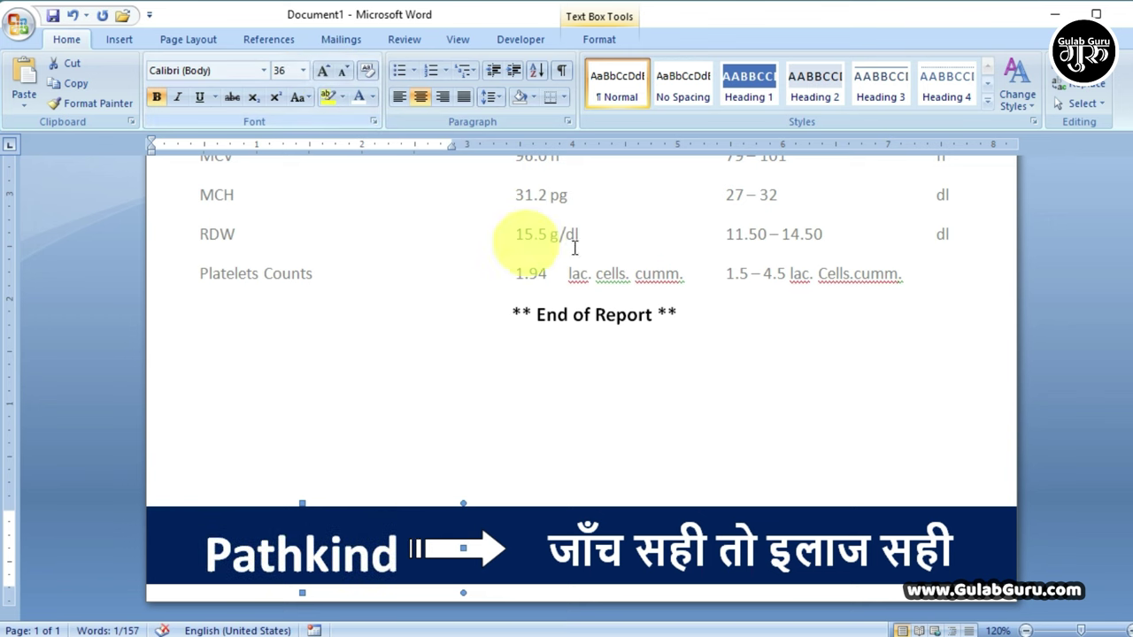
key("Up")
key("Up")
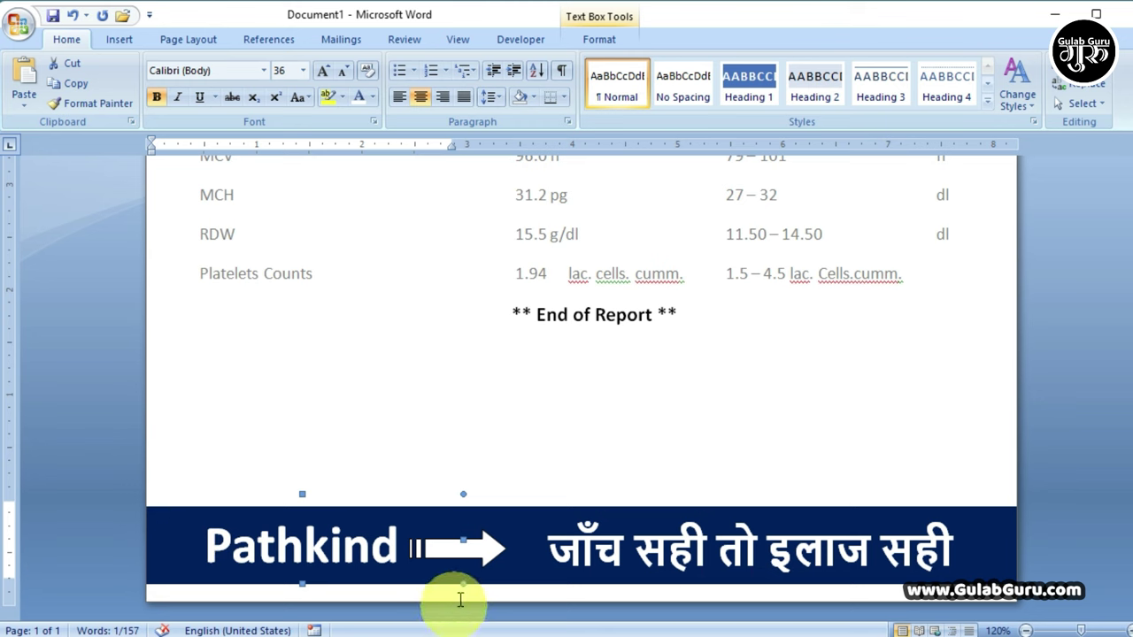
Nudge the selected Pathkind, arrow and slogan footer items two steps right together.
left_click(485, 554)
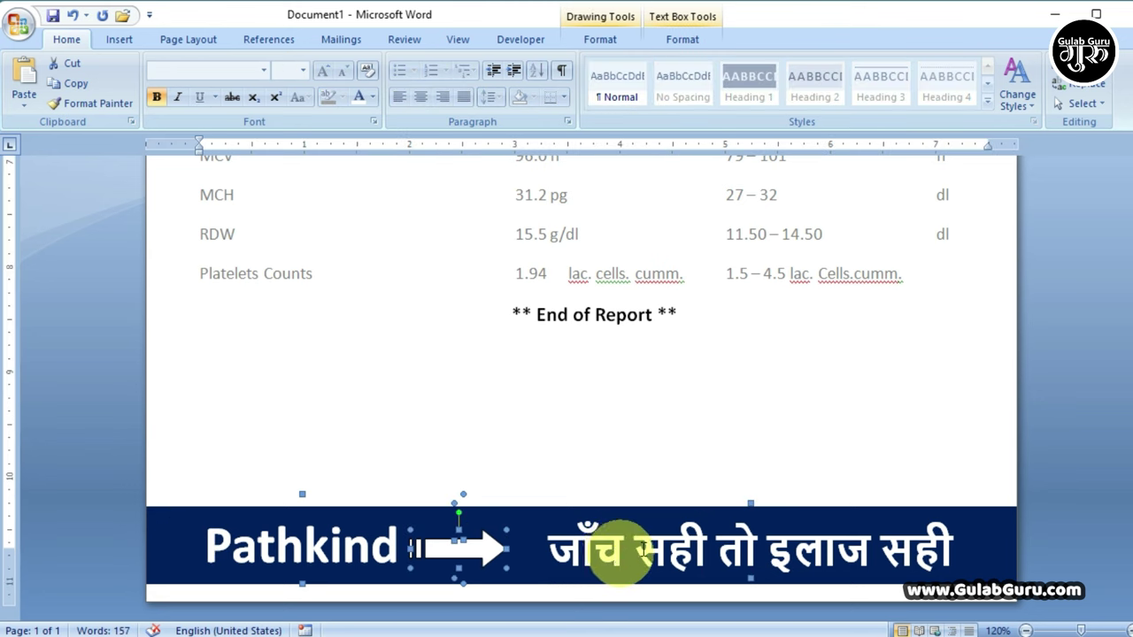
key("Right")
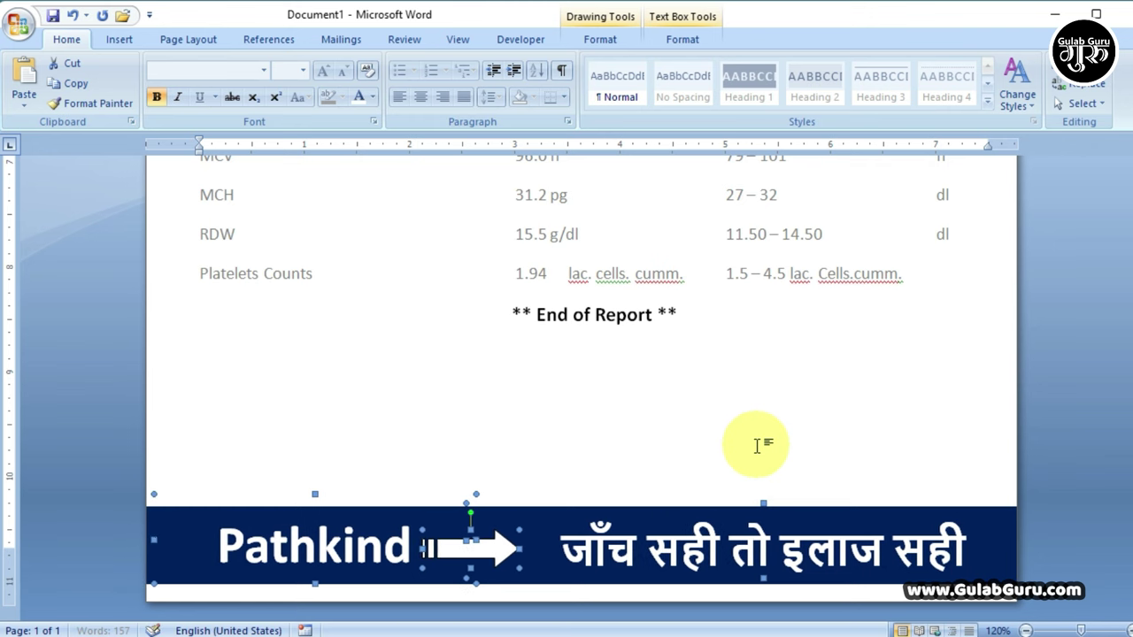
key("Right")
key("Right")
key("Right")
key("Right")
key("Right")
key("Right")
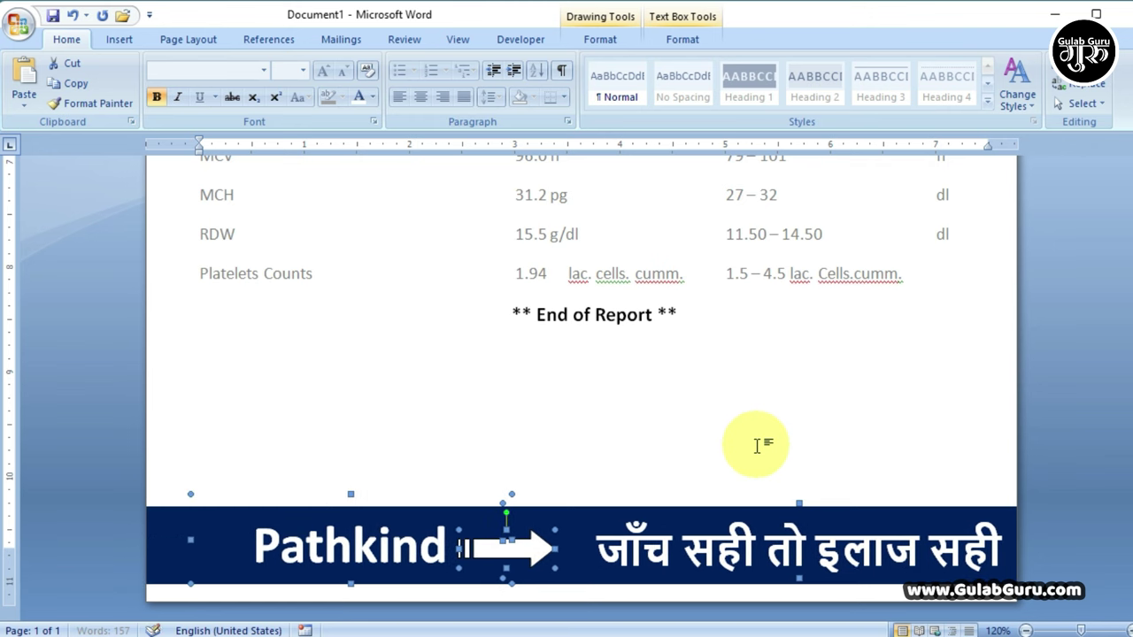
left_click(891, 405)
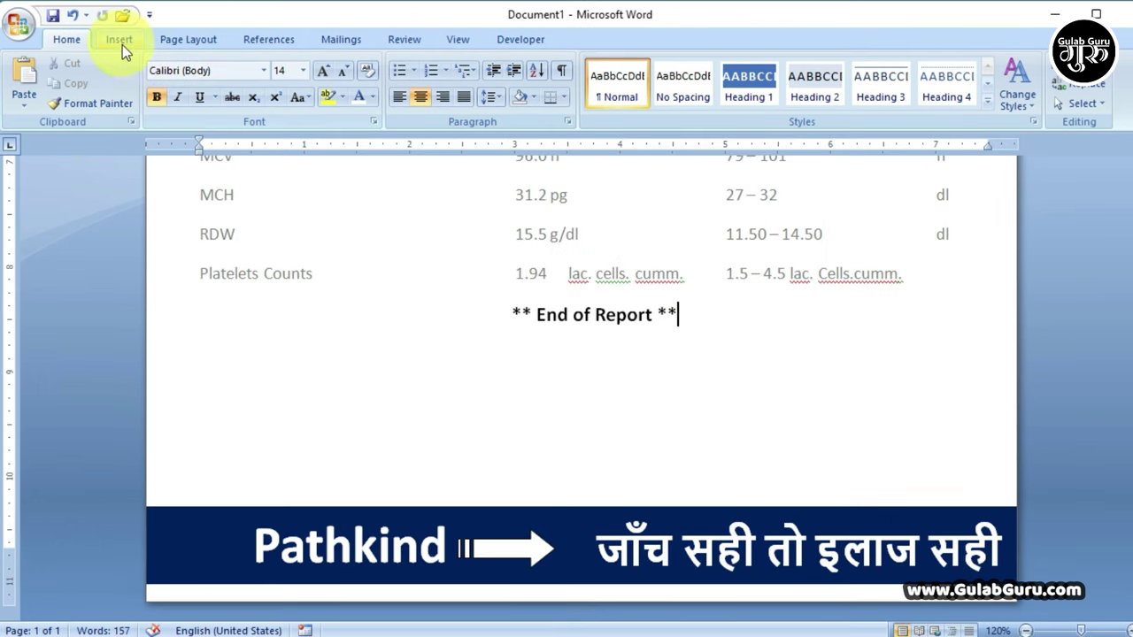
Insert the round LABORATORY logo picture and set its wrapping to In Front of Text.
left_click(122, 40)
left_click(196, 87)
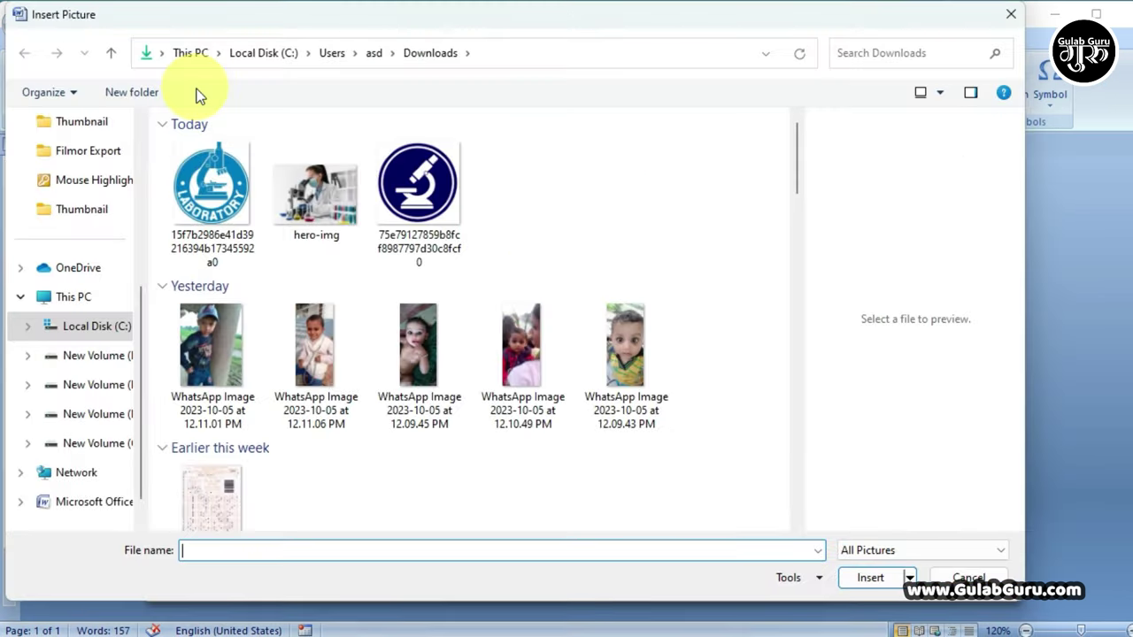
left_click(213, 193)
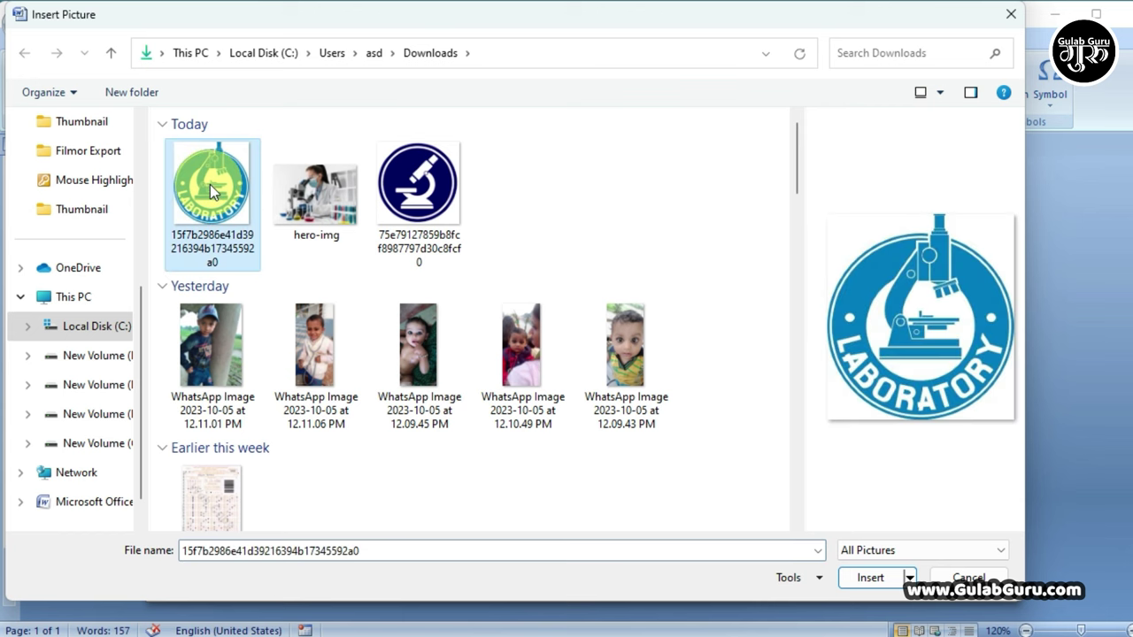
left_click(859, 576)
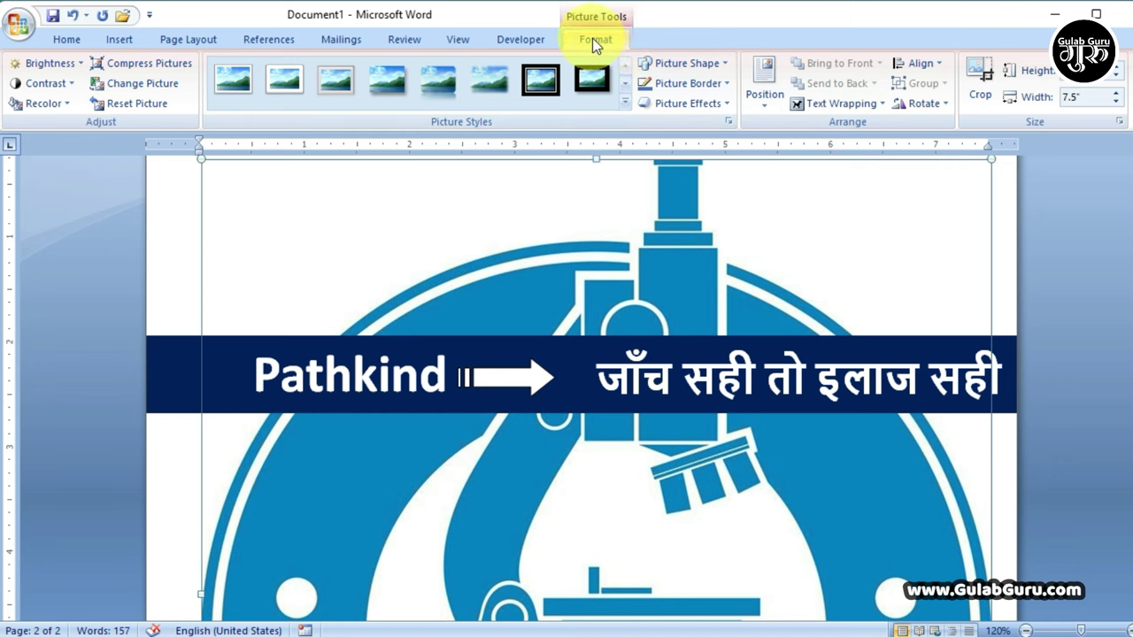
left_click(841, 103)
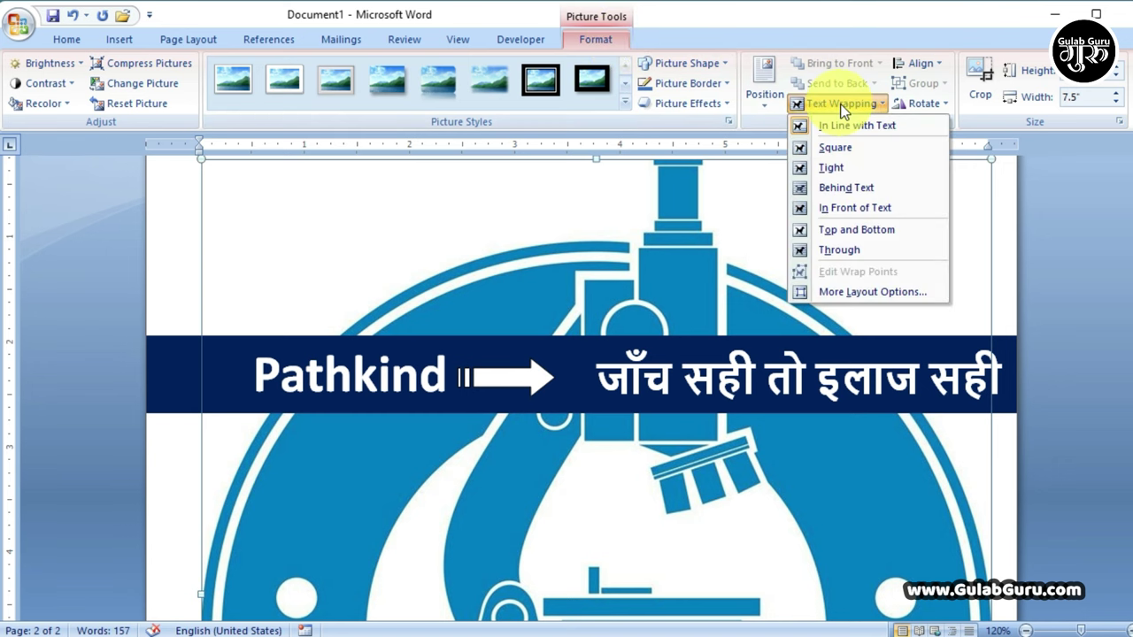
left_click(844, 208)
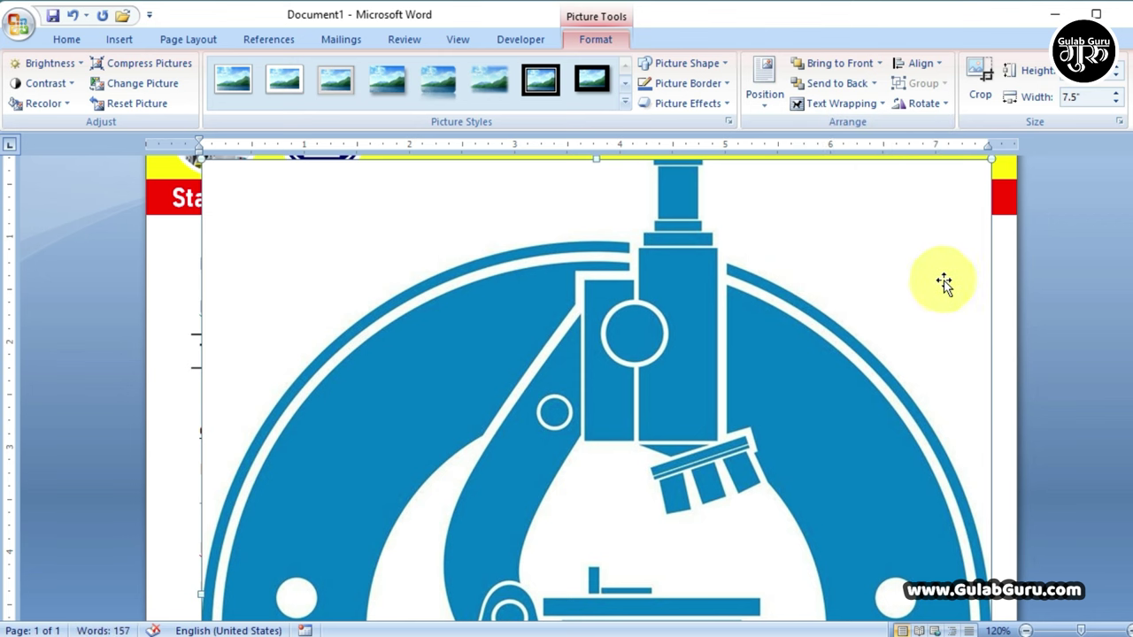
Shrink the logo to about 1.77 inches wide and drag it toward the page bottom.
left_click_drag(989, 161, 677, 506)
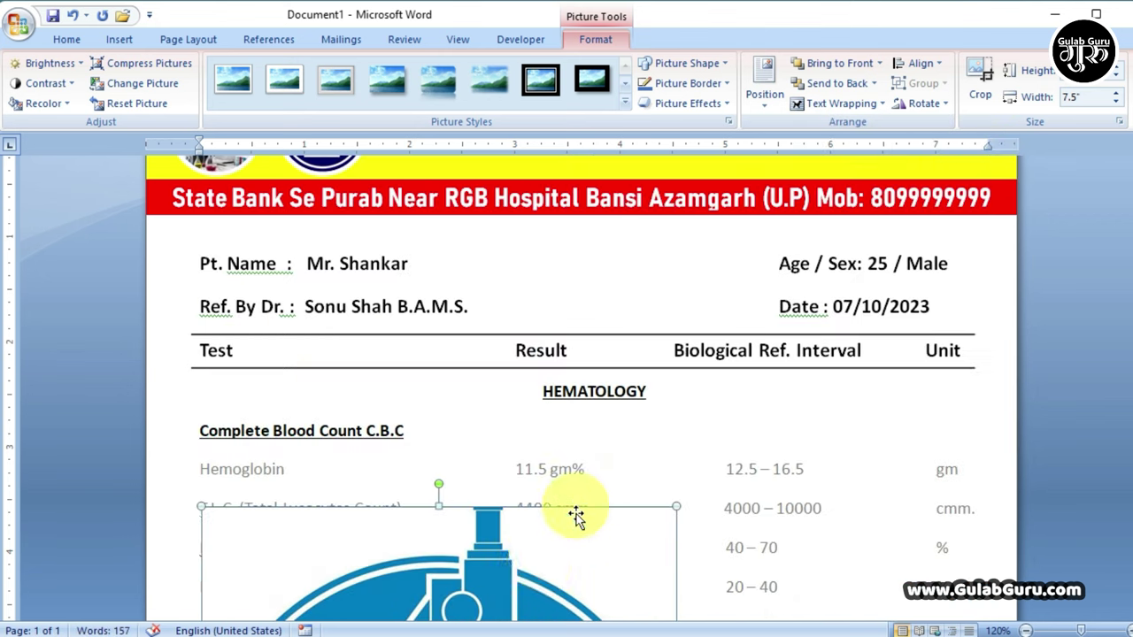
left_click_drag(581, 518, 815, 265)
left_click_drag(857, 209, 519, 526)
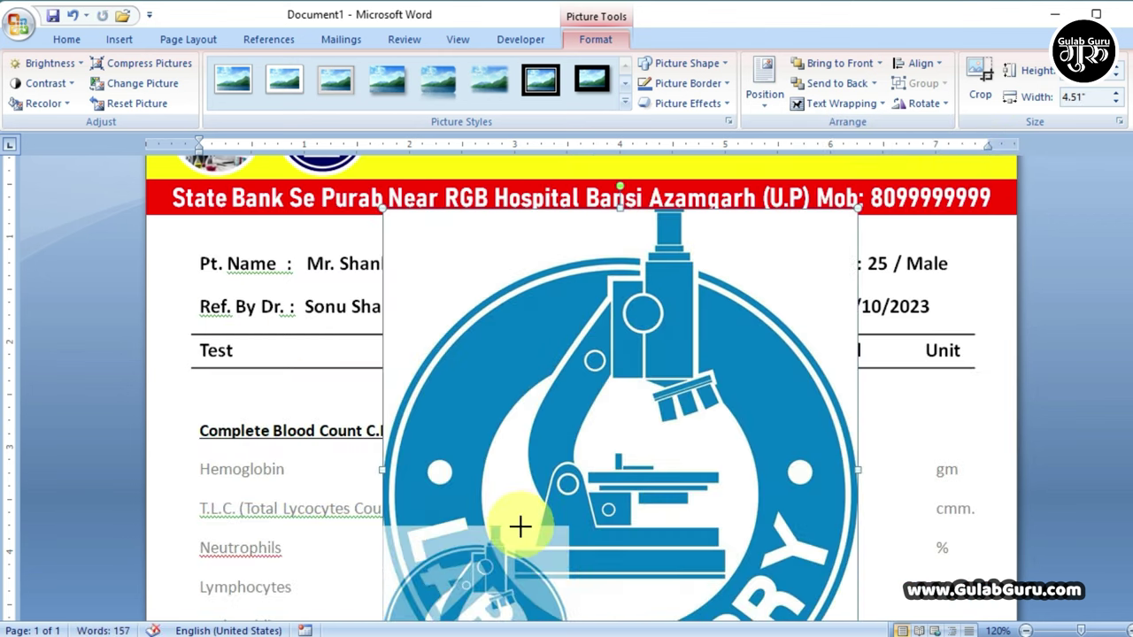
left_click_drag(425, 460, 423, 422)
scroll(715, 506, "down", 3)
left_click_drag(430, 298, 396, 471)
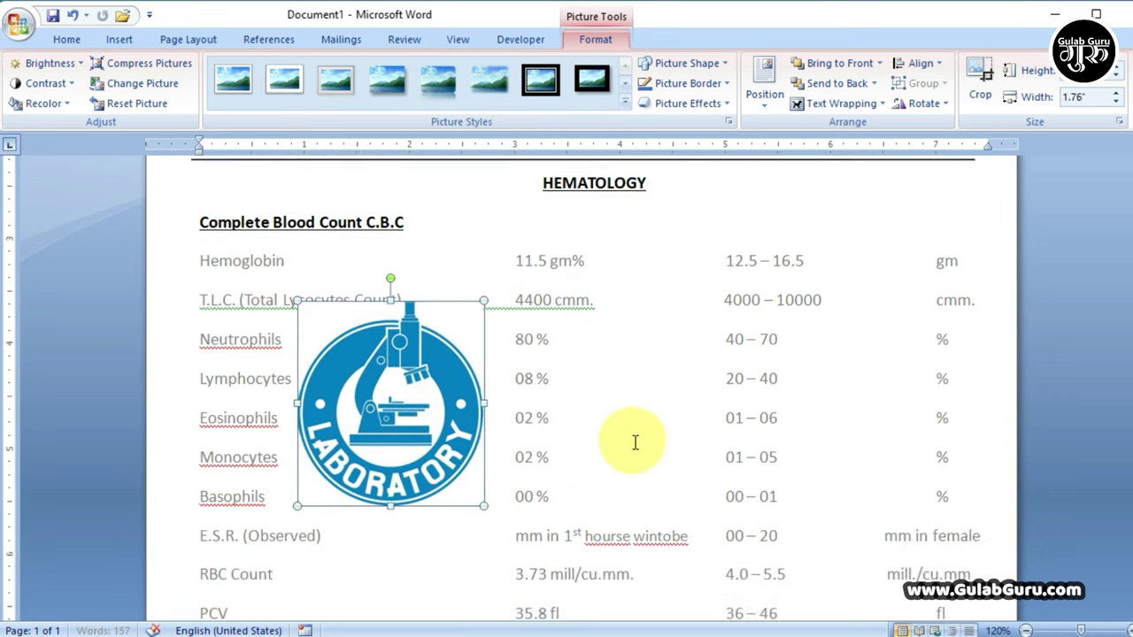
scroll(632, 442, "down", 5)
left_click_drag(377, 183, 347, 493)
scroll(632, 425, "down", 1)
Move the LABORATORY logo to the footer banner's left end and shrink it to about 0.66 inches.
scroll(632, 425, "down", 4)
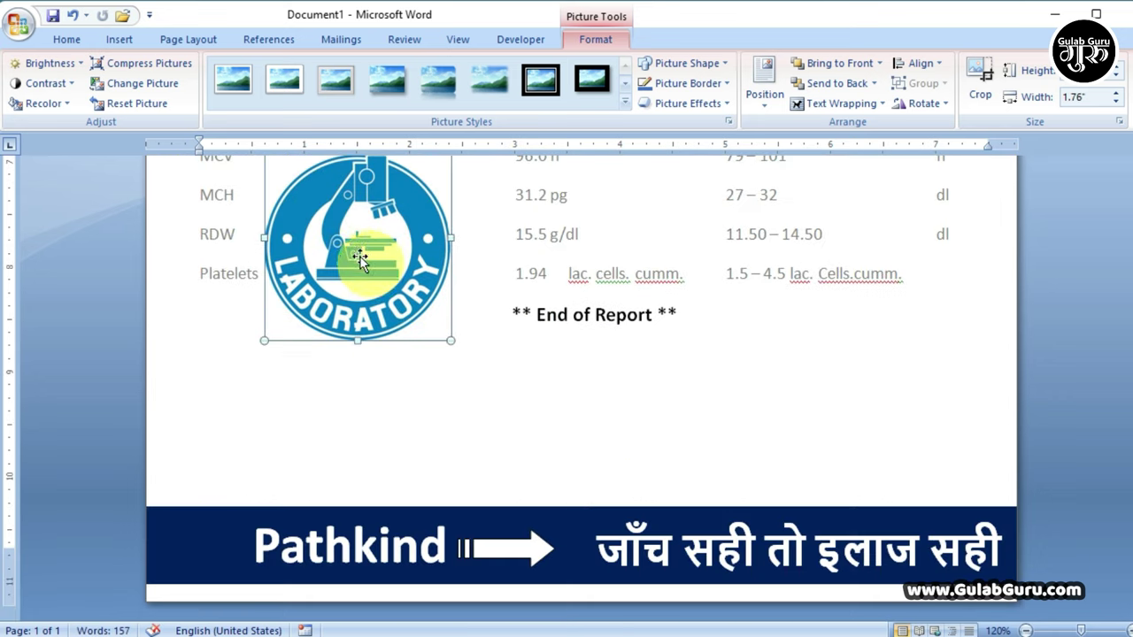
left_click_drag(367, 190, 265, 455)
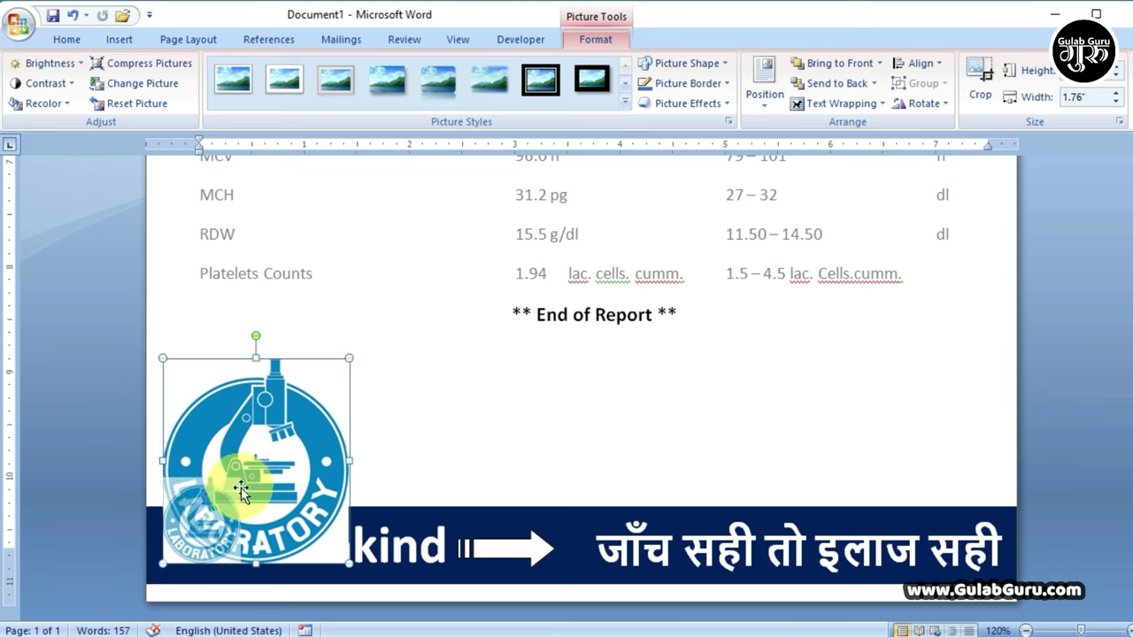
left_click_drag(349, 358, 228, 512)
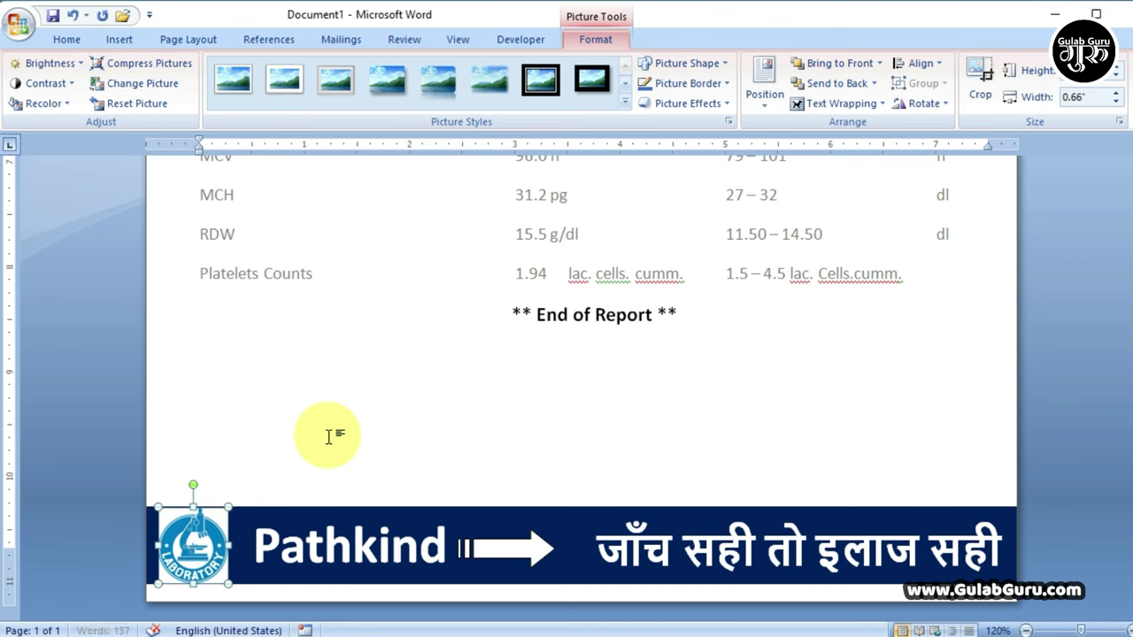
left_click(321, 441)
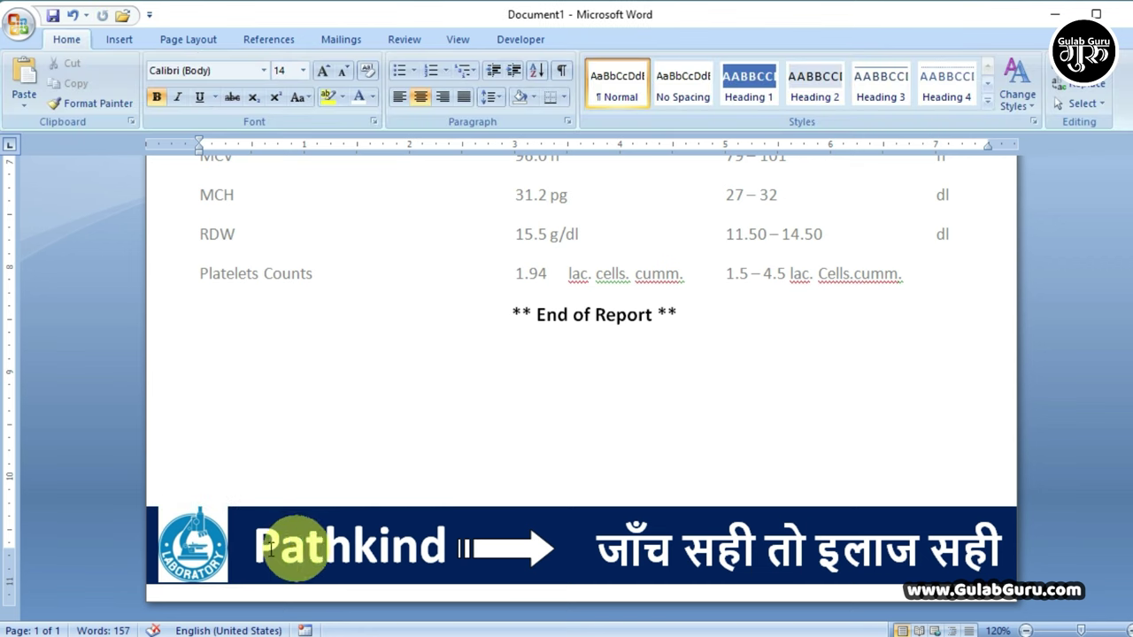
left_click(189, 531)
left_click(269, 479)
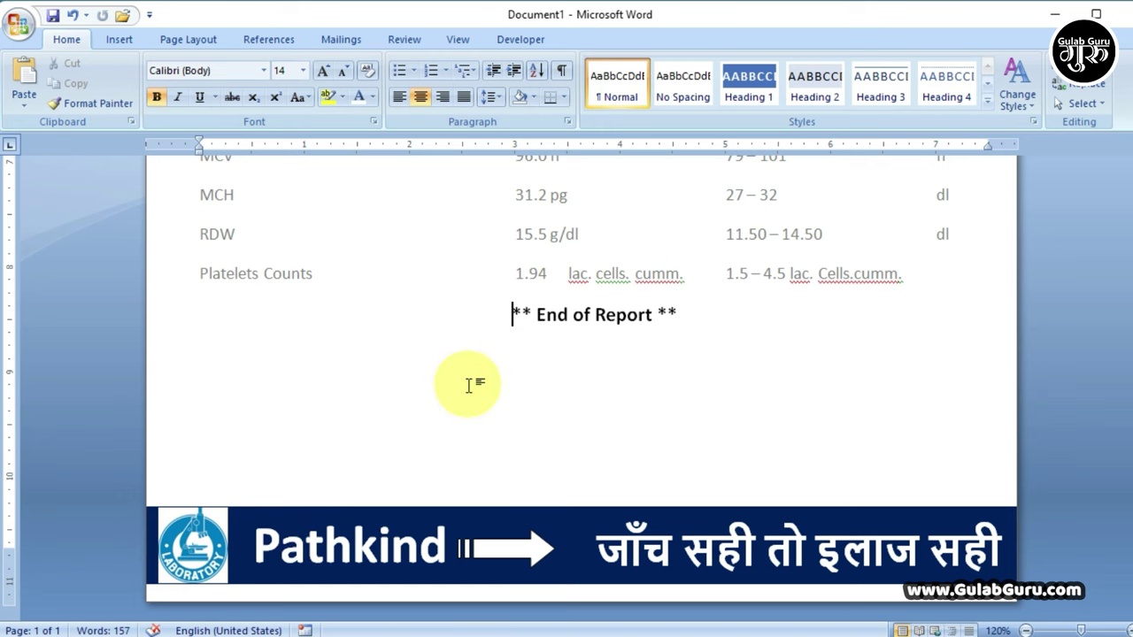
scroll(469, 385, "up", 2, "ctrl")
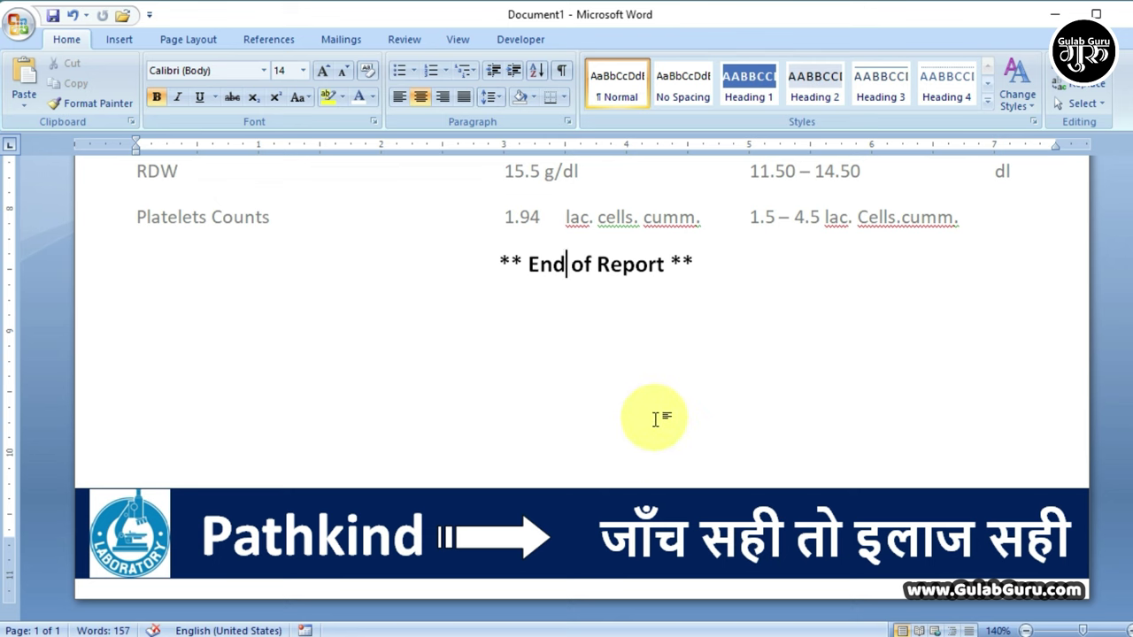
Draw a text box above the footer banner and paste 'FullY AUTOMATED COMPUTER LAB' into it.
left_click(116, 39)
left_click(275, 89)
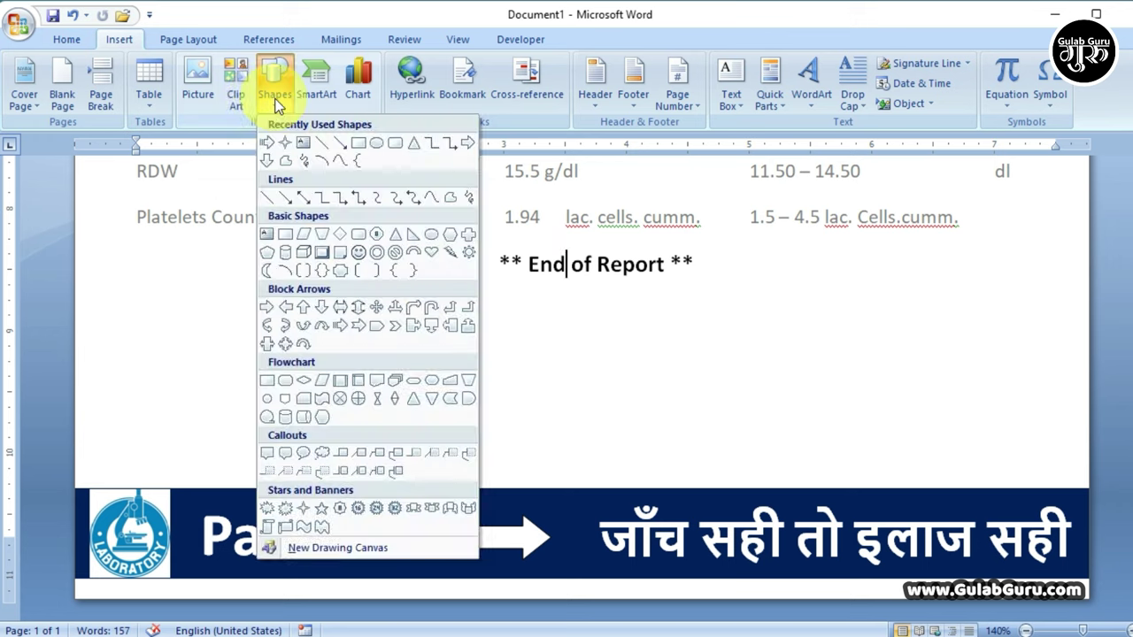
left_click(302, 142)
left_click_drag(344, 341, 927, 461)
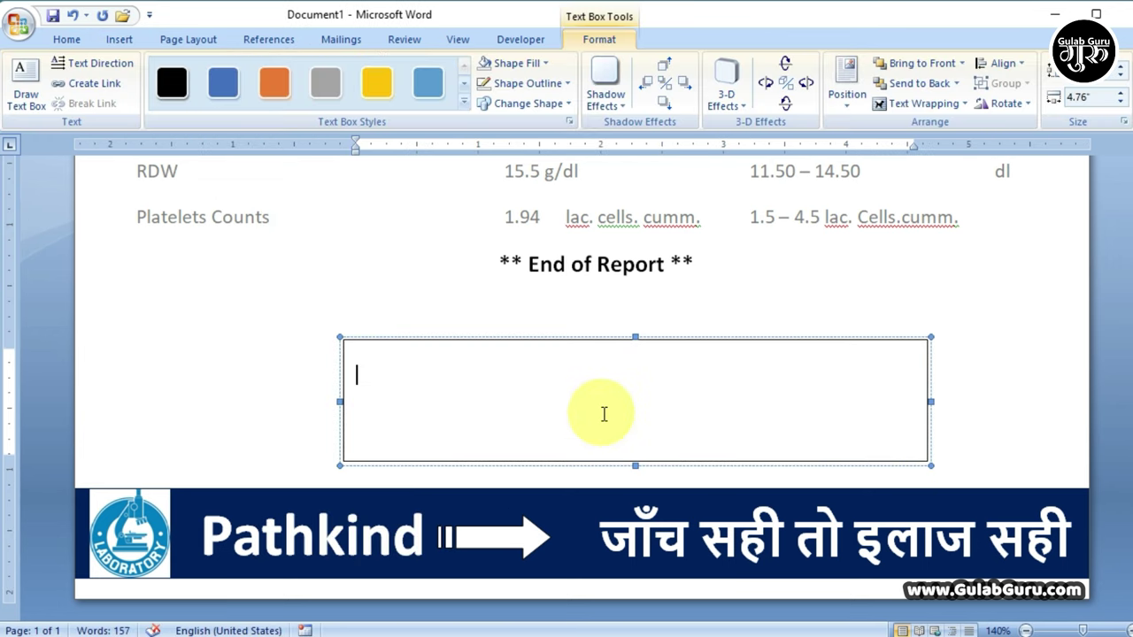
key("ctrl+v")
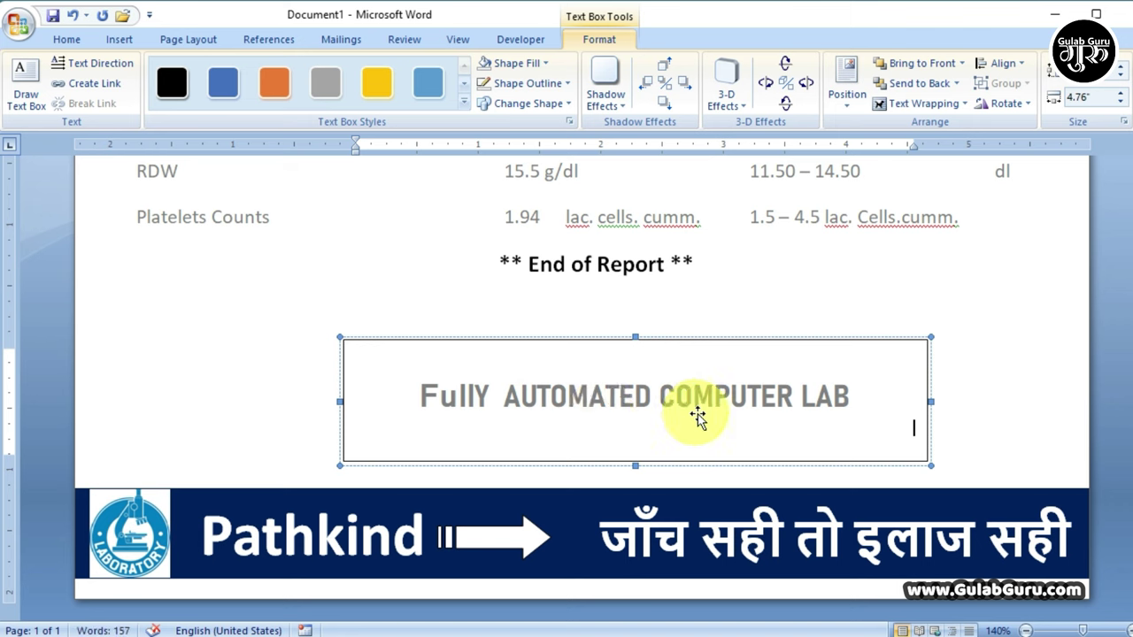
Remove the text box's outline, make it narrower and shorter, and move it toward the banner.
left_click(676, 340)
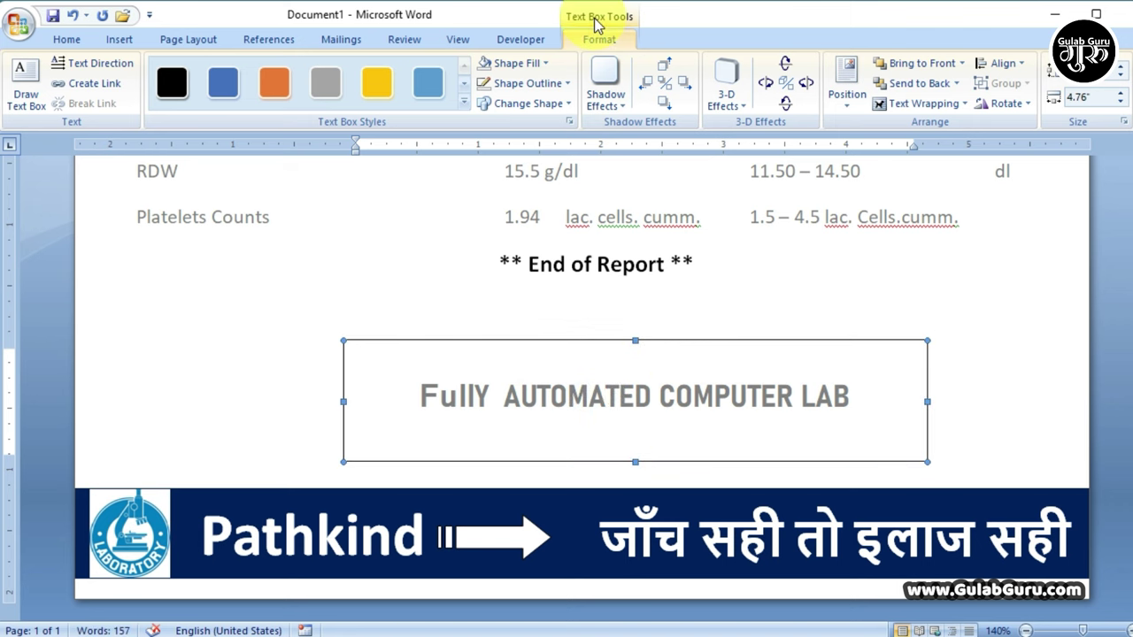
left_click(522, 63)
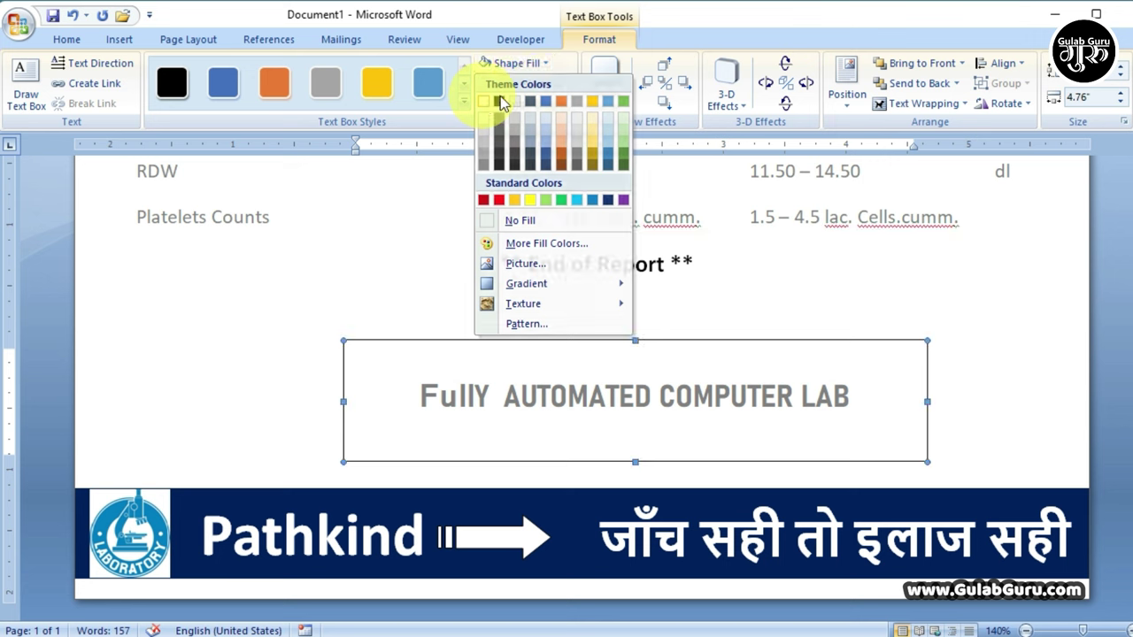
left_click(554, 64)
left_click(554, 63)
left_click(527, 83)
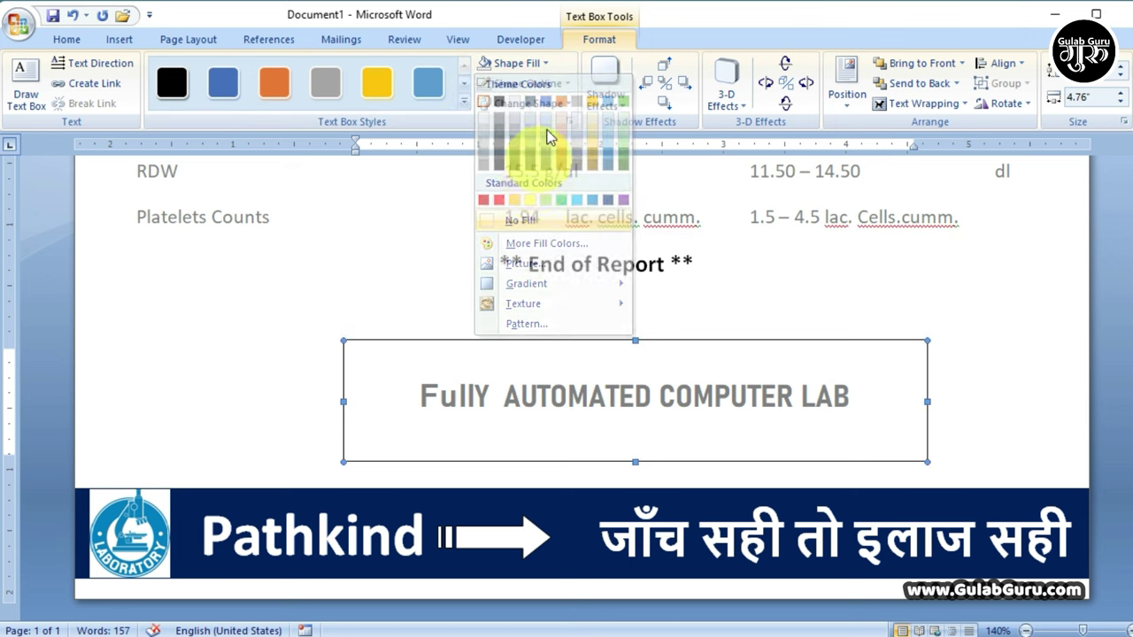
left_click(529, 247)
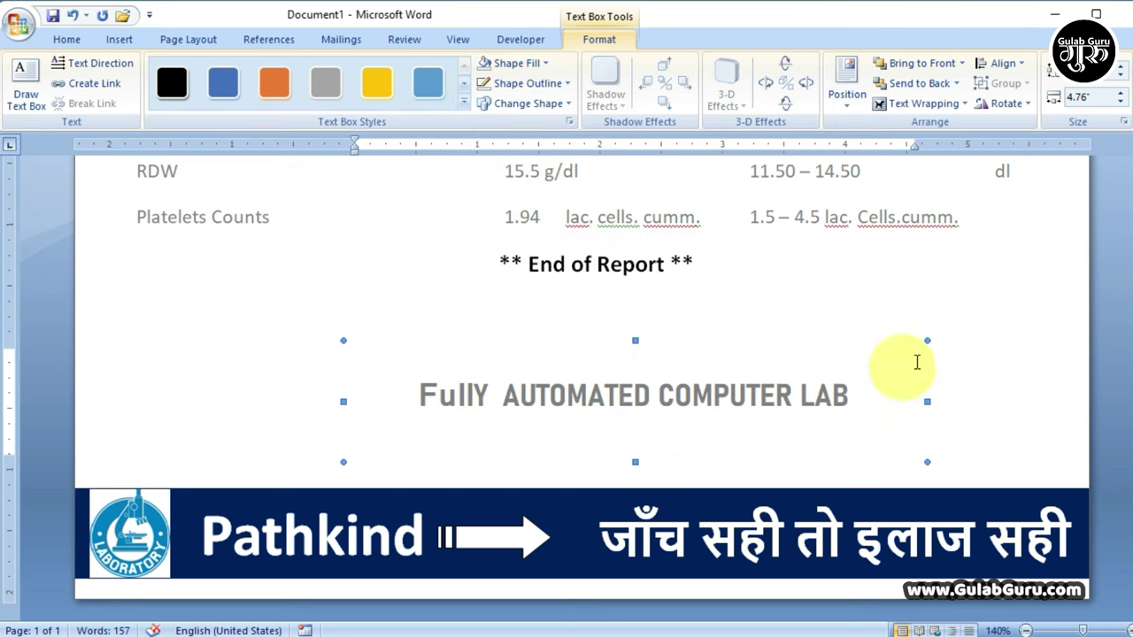
left_click_drag(928, 340, 848, 354)
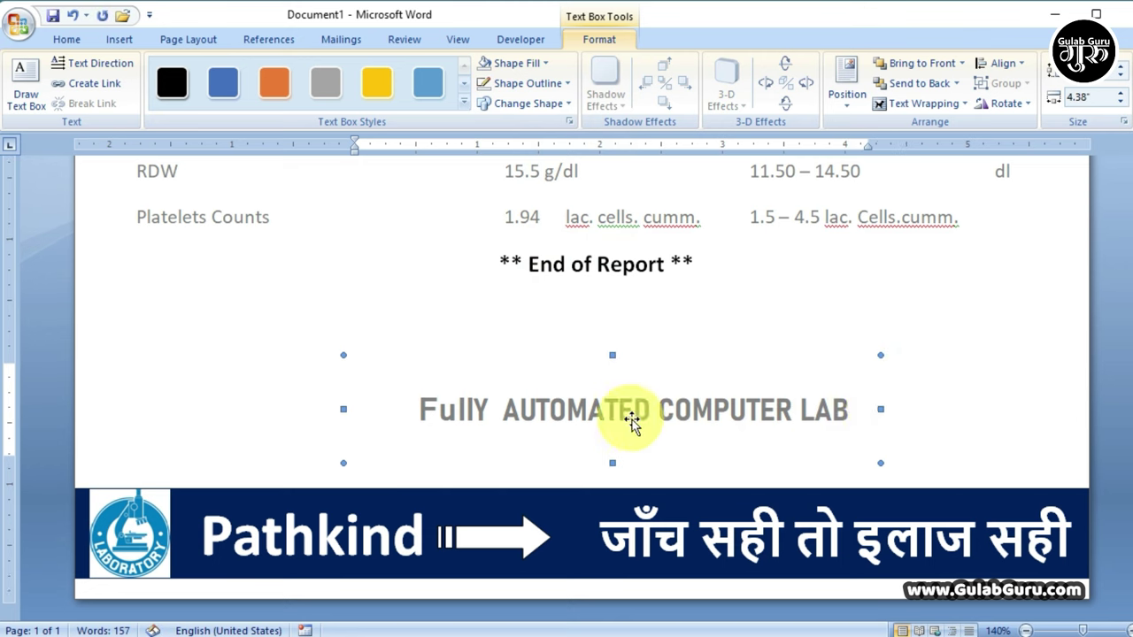
left_click_drag(632, 400, 631, 425)
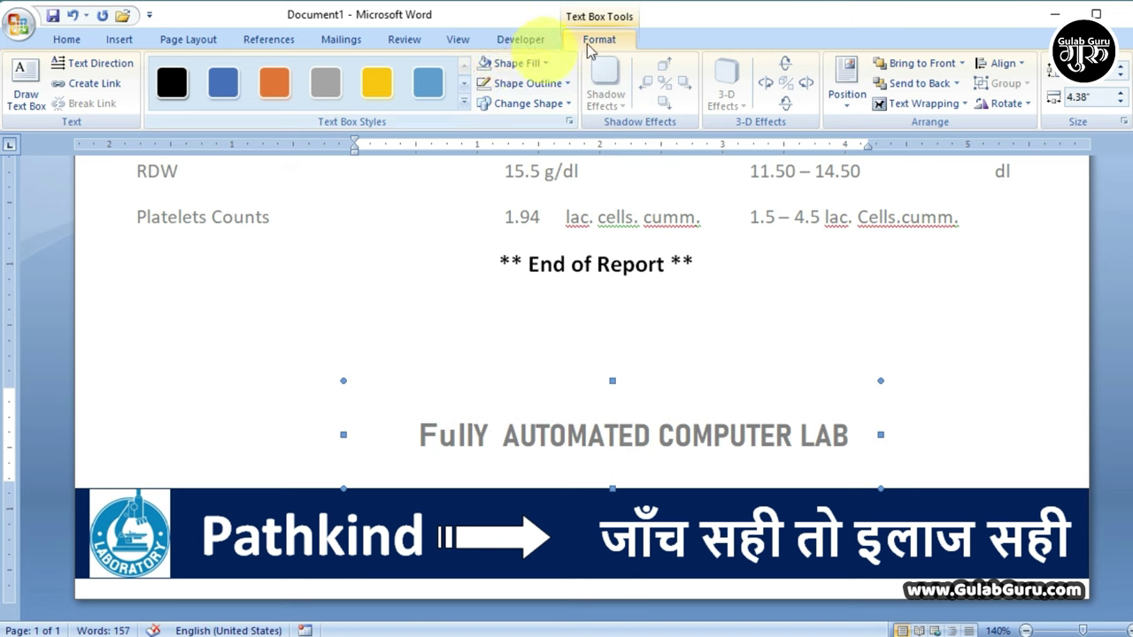
Centre the text box horizontally on the page and nudge it down toward the banner.
left_click(1009, 64)
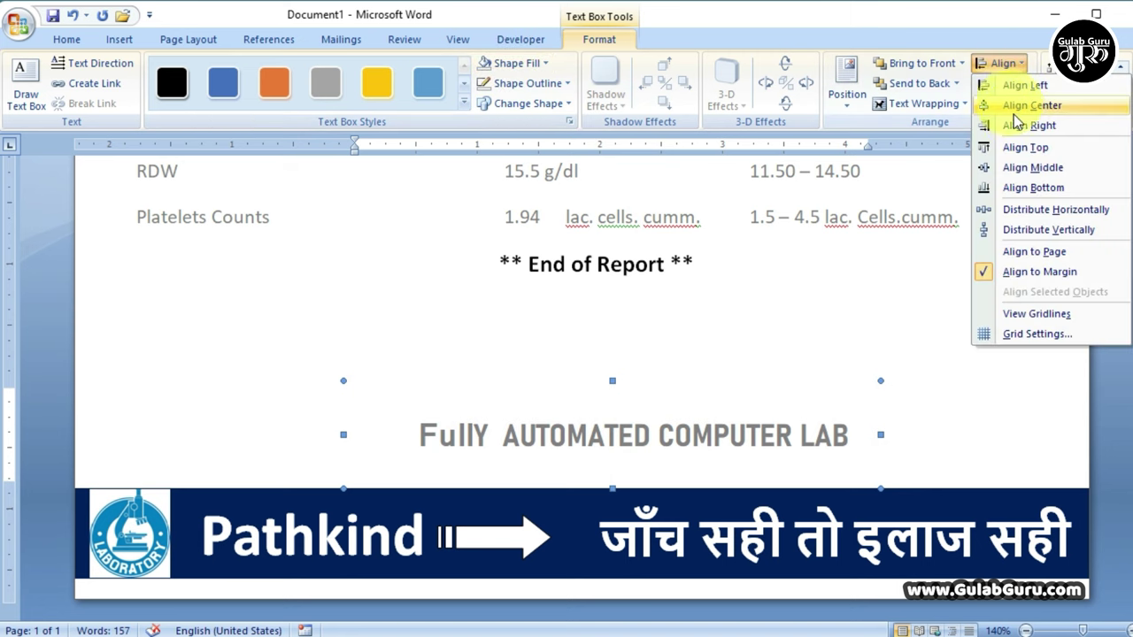
left_click(1024, 104)
key("Down")
key("Down")
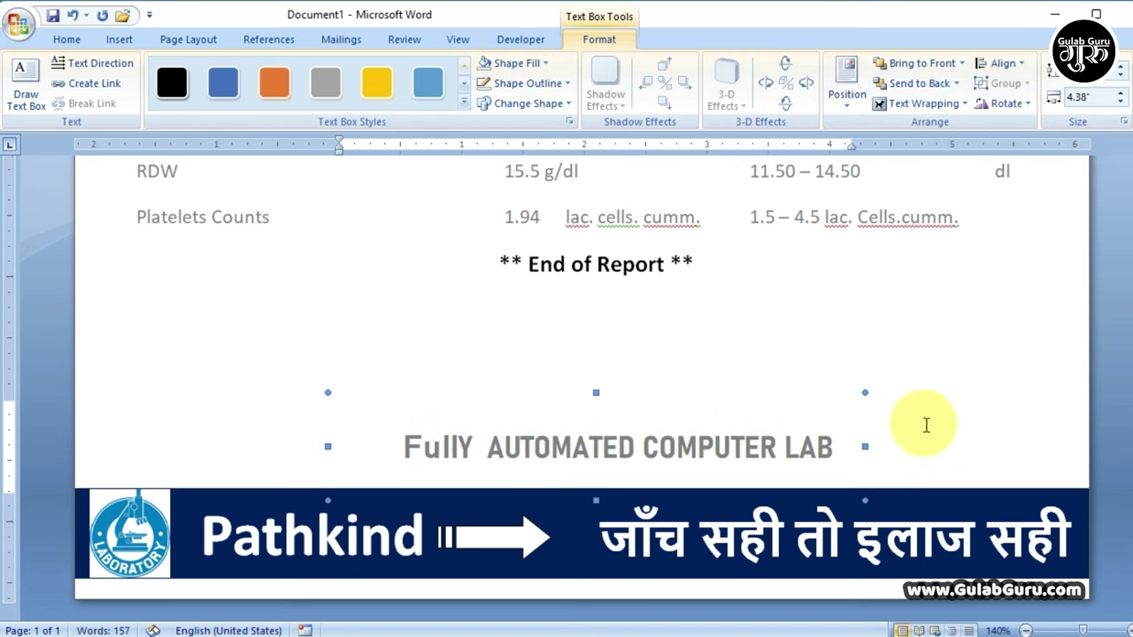
key("Down")
key("Down")
key("Down")
key("Down")
left_click(926, 425)
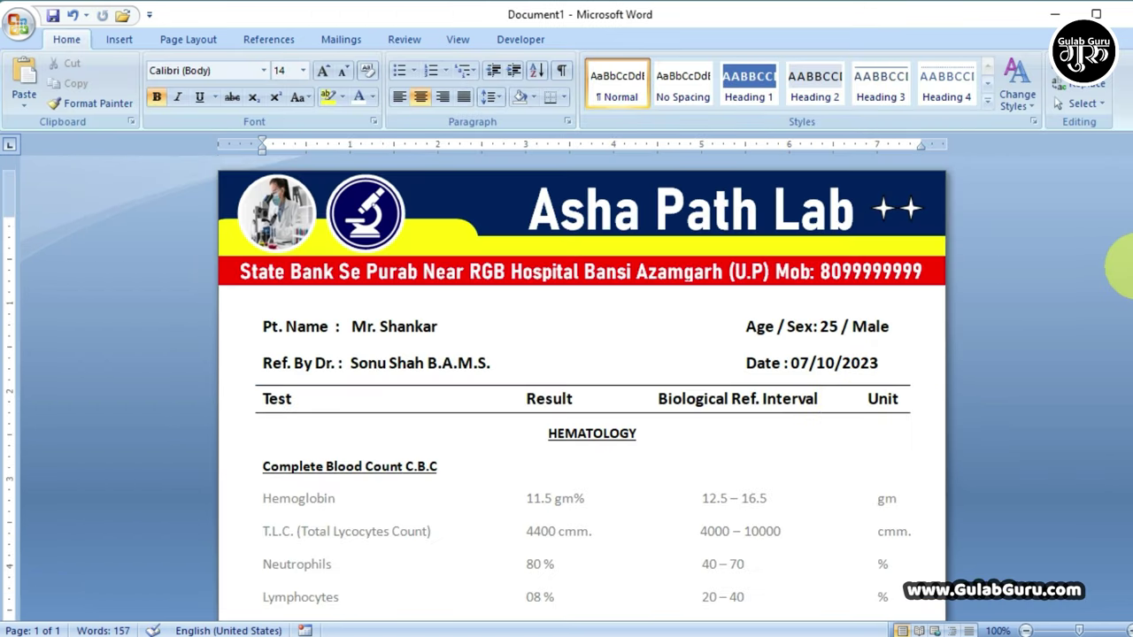
Apply the CONFIDENTIAL watermark from the Page Layout watermark gallery.
mouse_move(1129, 261)
left_mouse_down()
mouse_move(1125, 483)
mouse_move(1128, 323)
left_mouse_up()
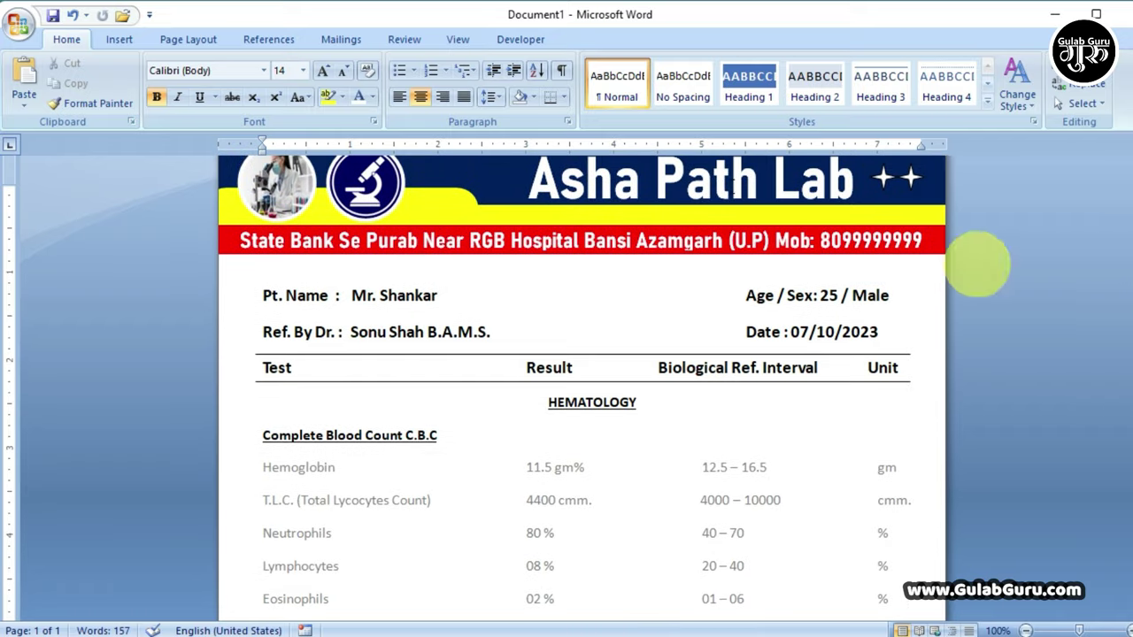
left_click(184, 39)
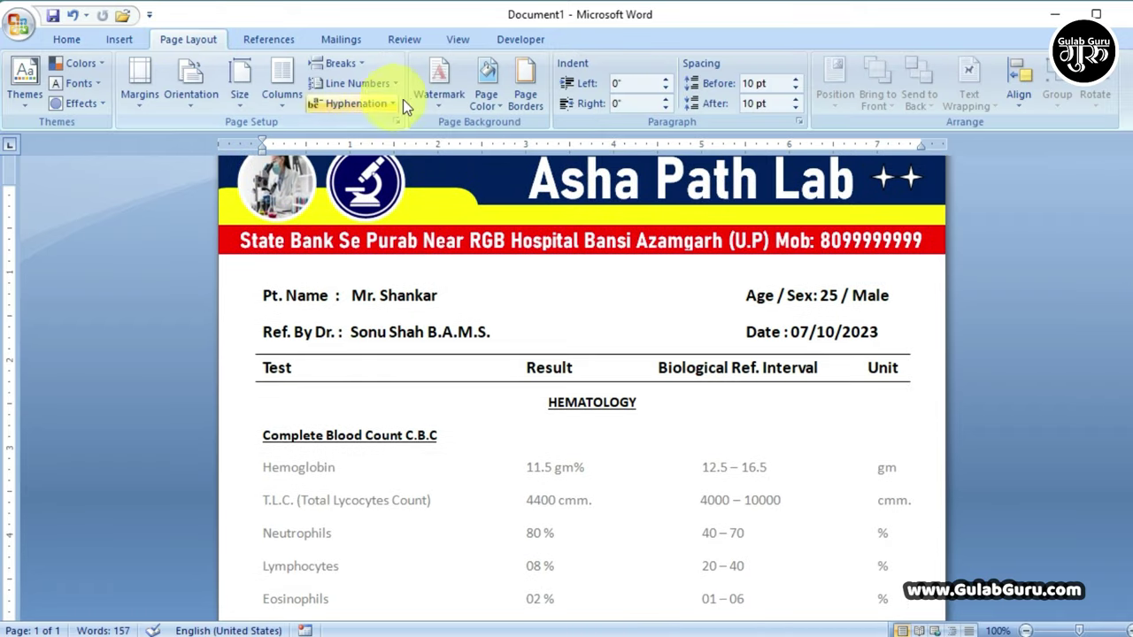
left_click(440, 97)
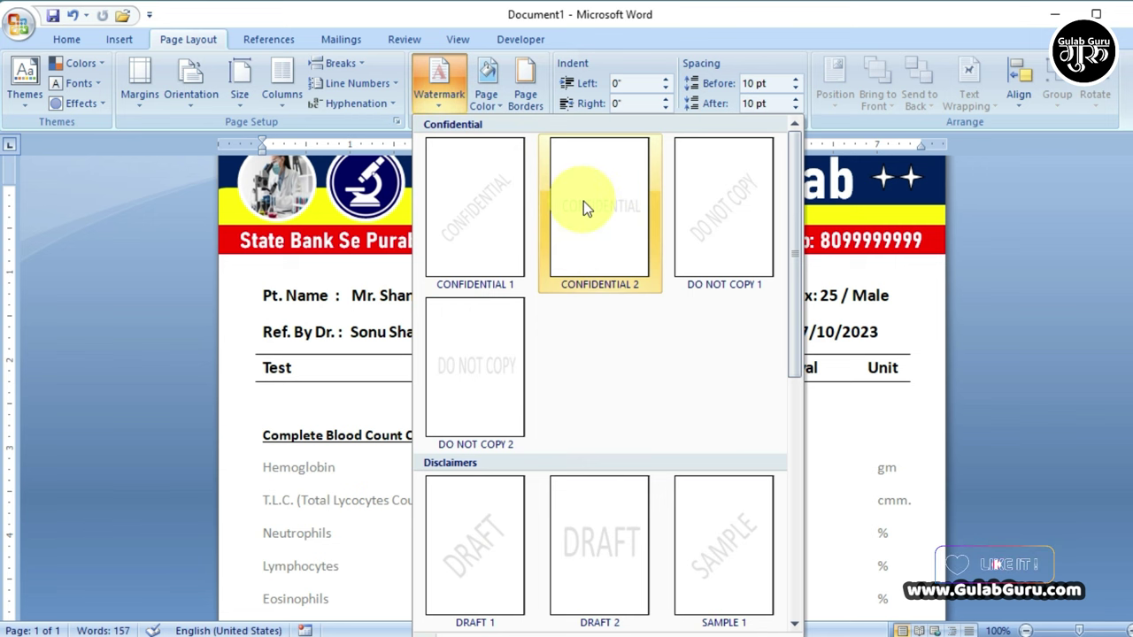
left_click(584, 202)
Open the Custom Watermark settings from the Watermark menu.
scroll(652, 448, "down", 3)
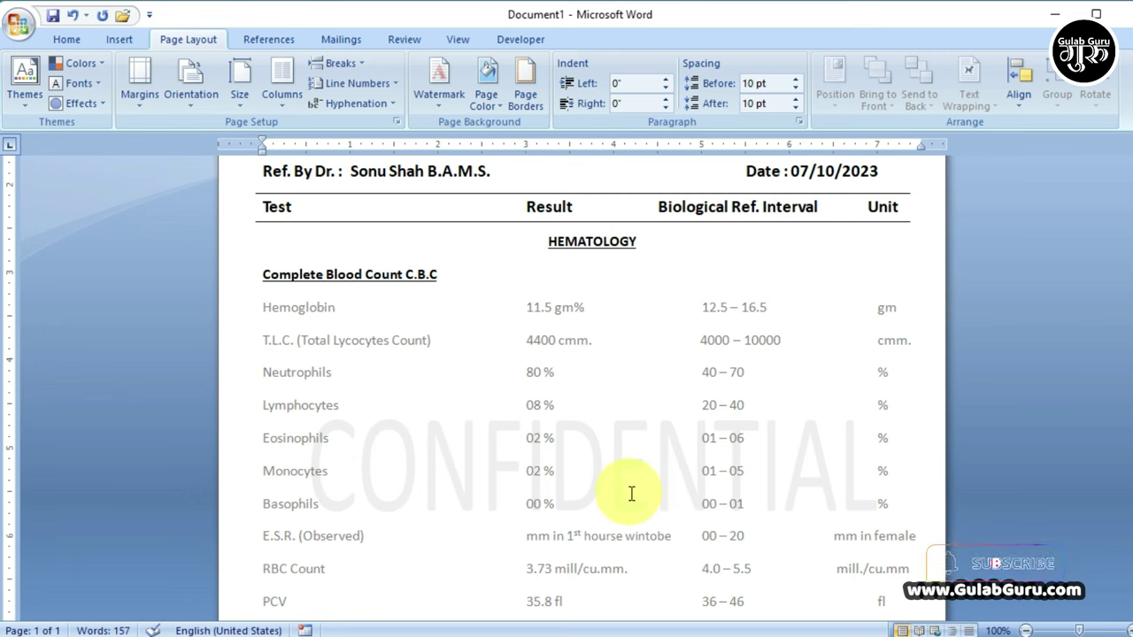
left_click(440, 97)
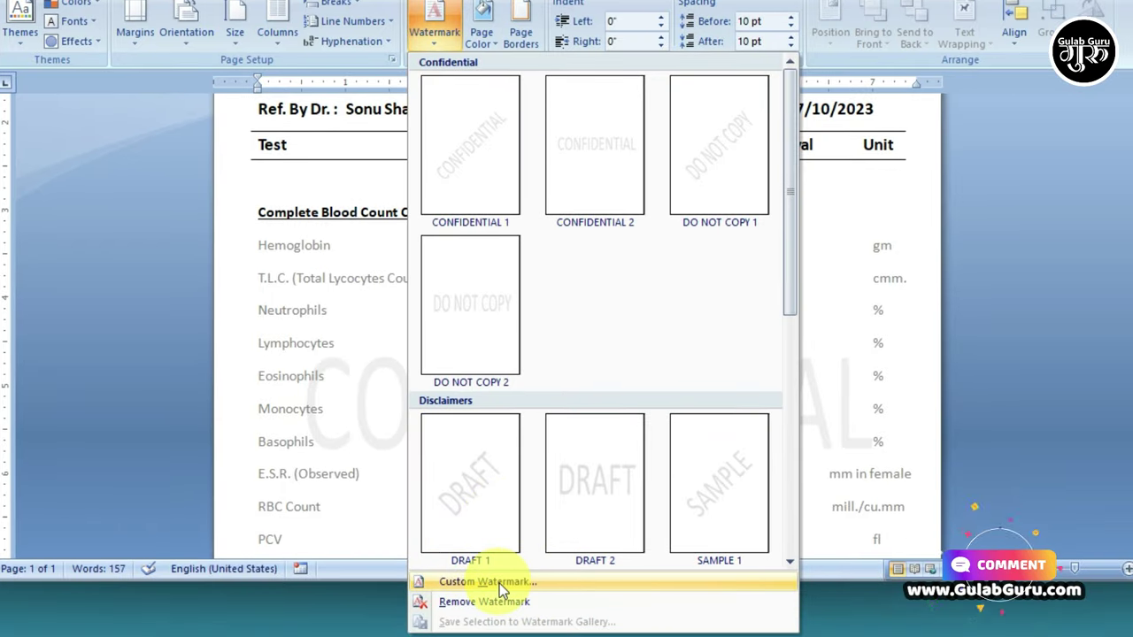
left_click(498, 582)
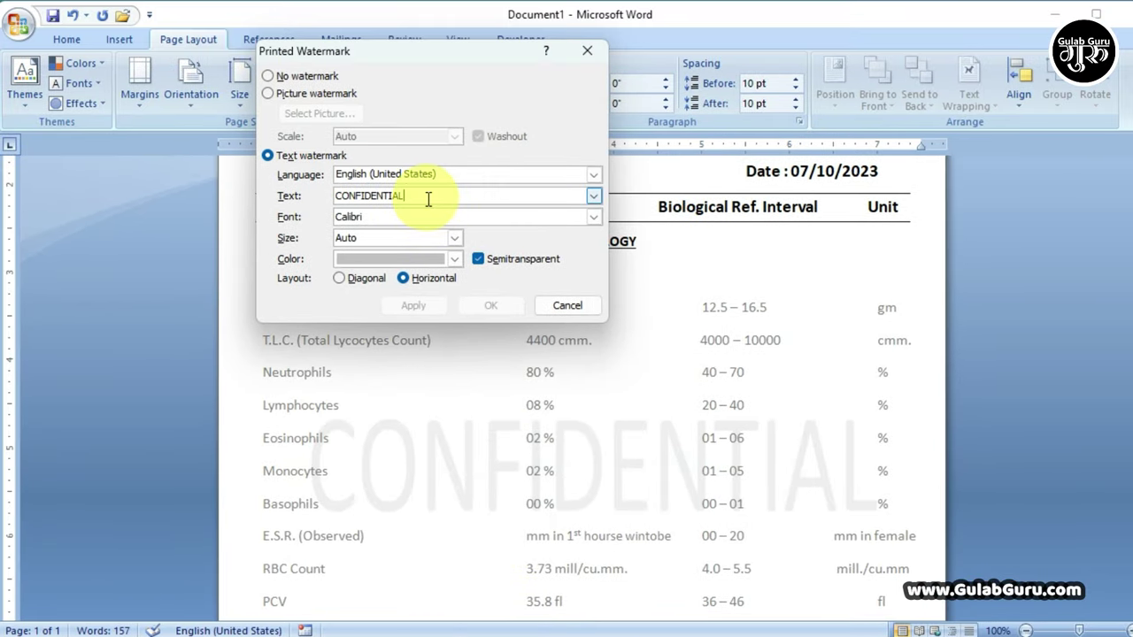
Change the watermark text to 'Asha Path Lab', keeping Calibri, then apply it and close the dialog.
left_click_drag(430, 198, 324, 195)
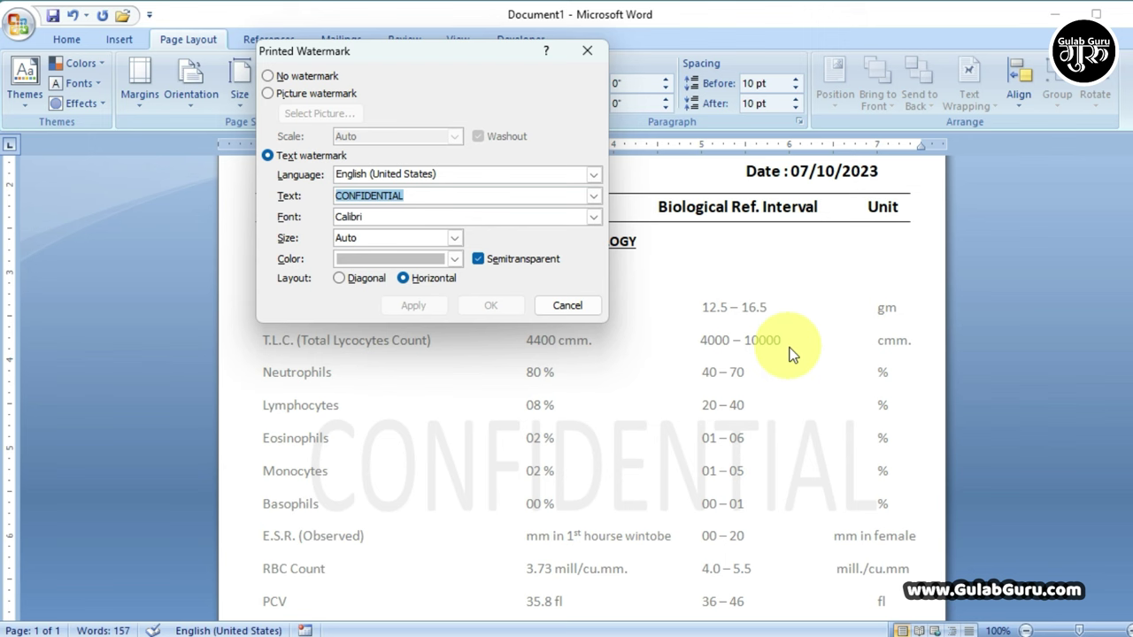
key("BackSpace")
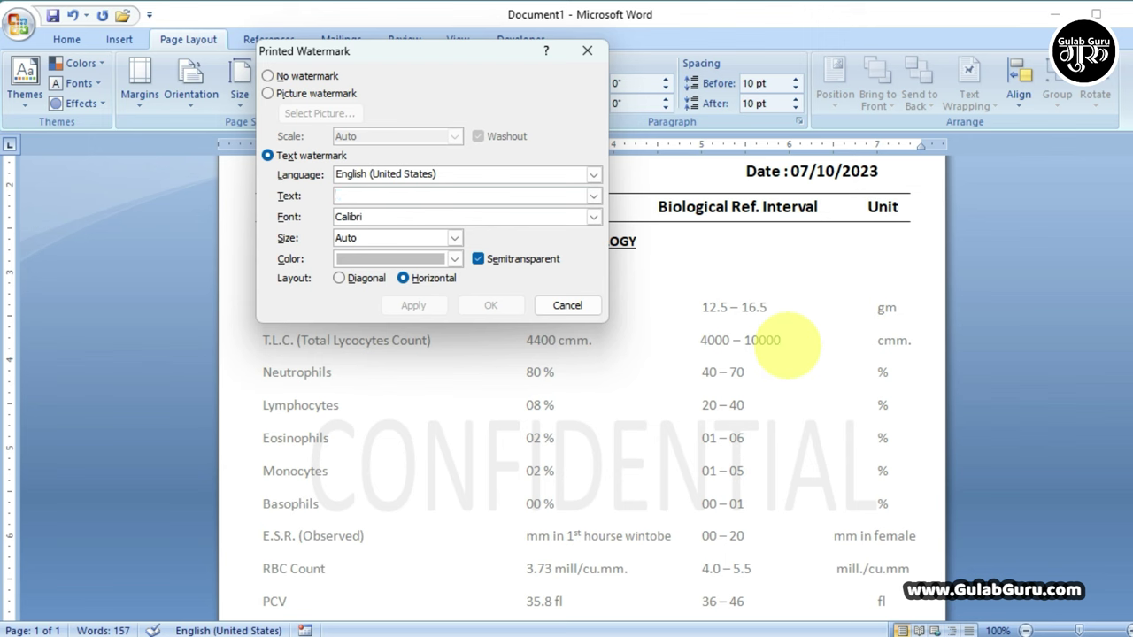
type("Asha Path Lab")
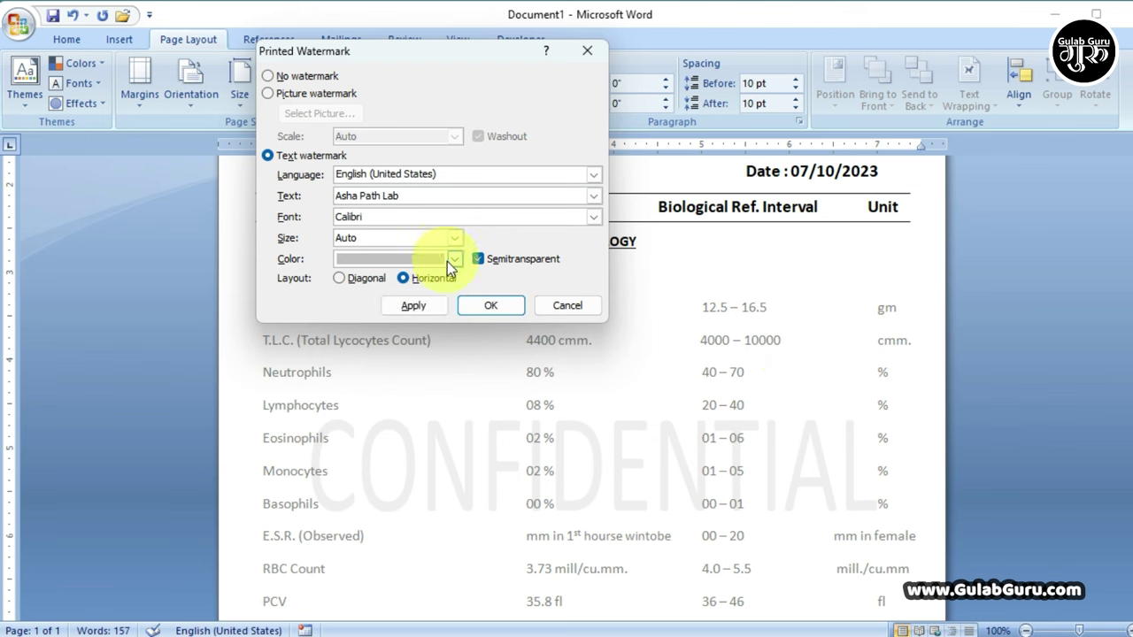
left_click(594, 217)
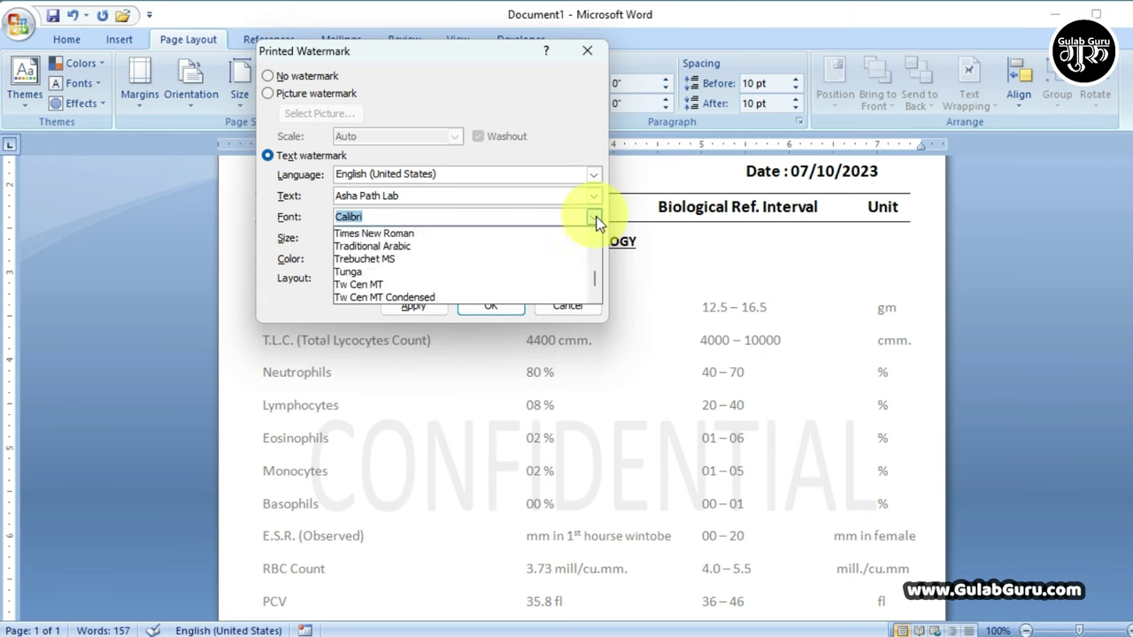
left_click(601, 218)
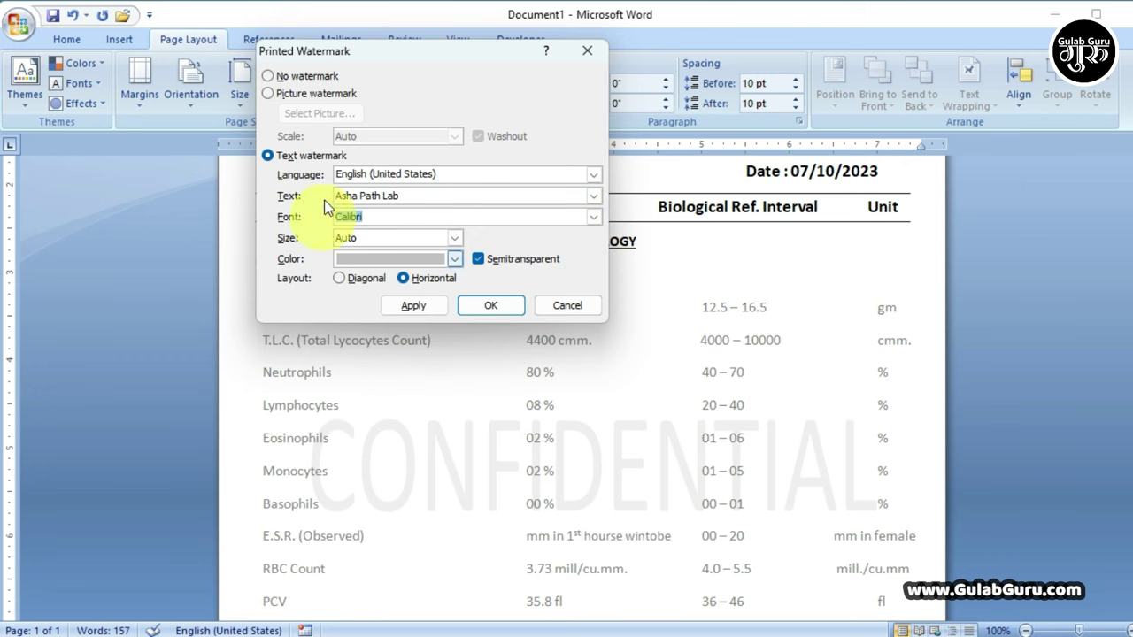
left_click(414, 308)
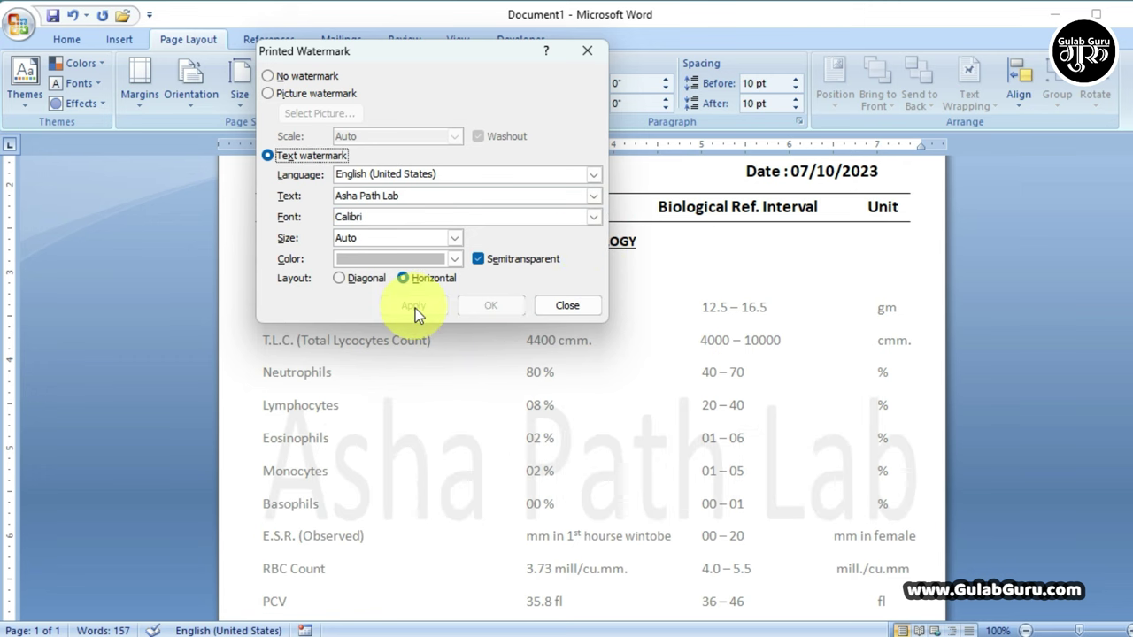
left_click(568, 306)
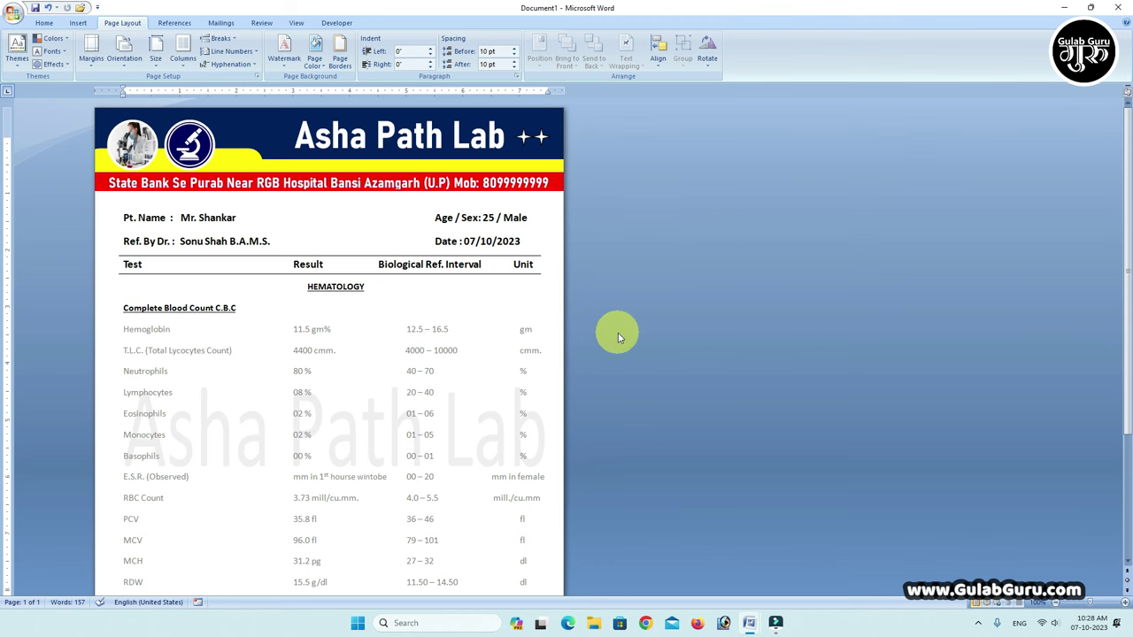
Save the report on the Desktop as the Word document 'path'.
key("ctrl+s")
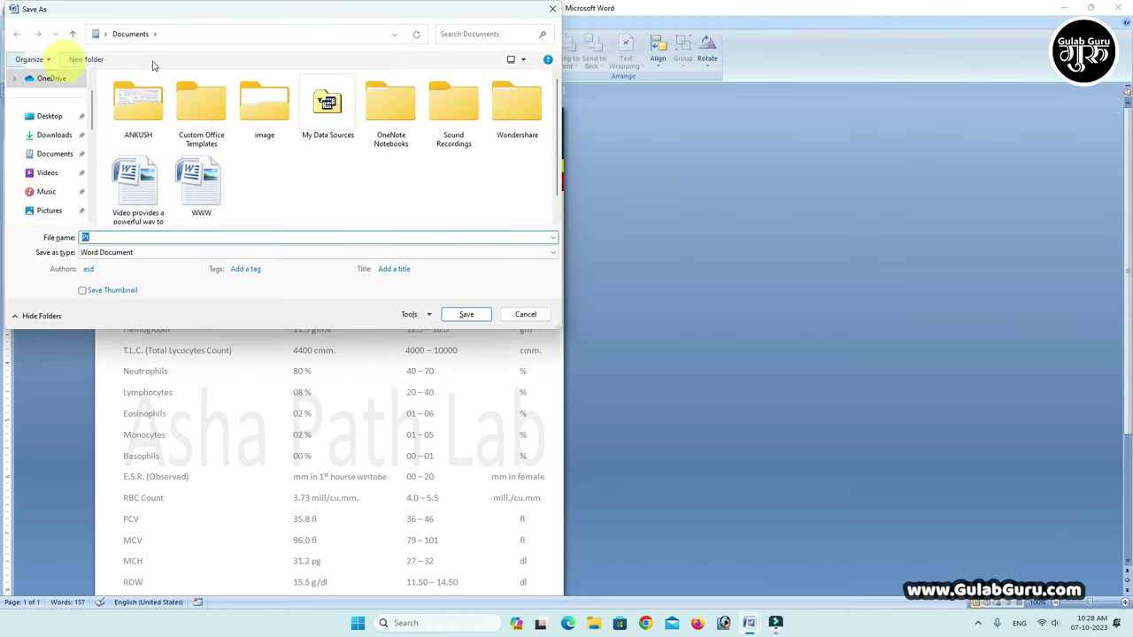
left_click(550, 10)
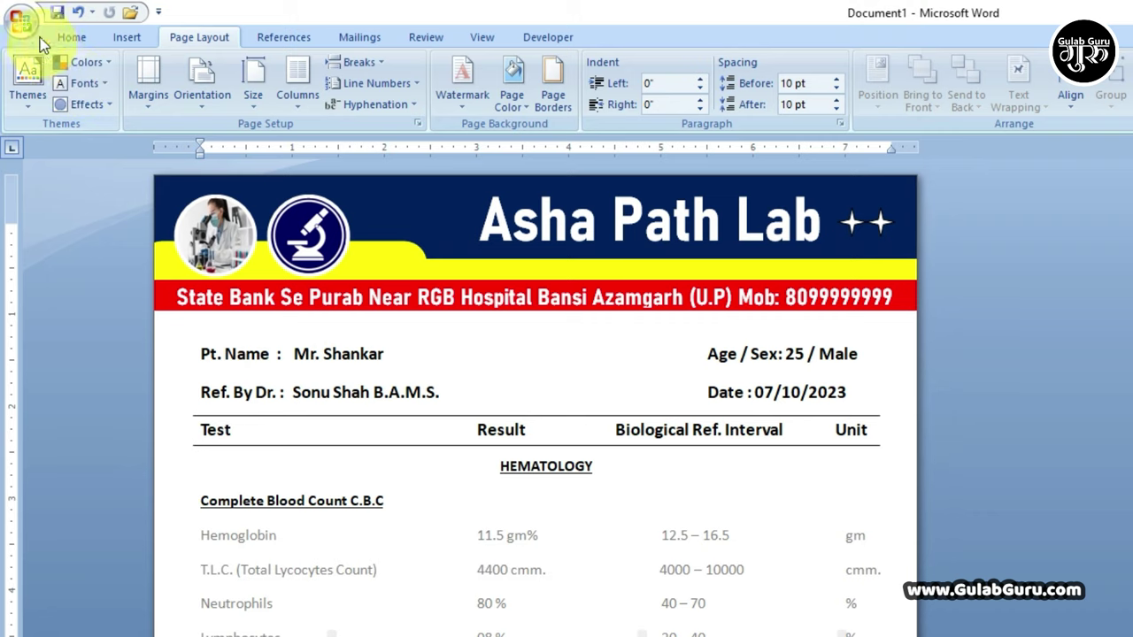
left_click(20, 21)
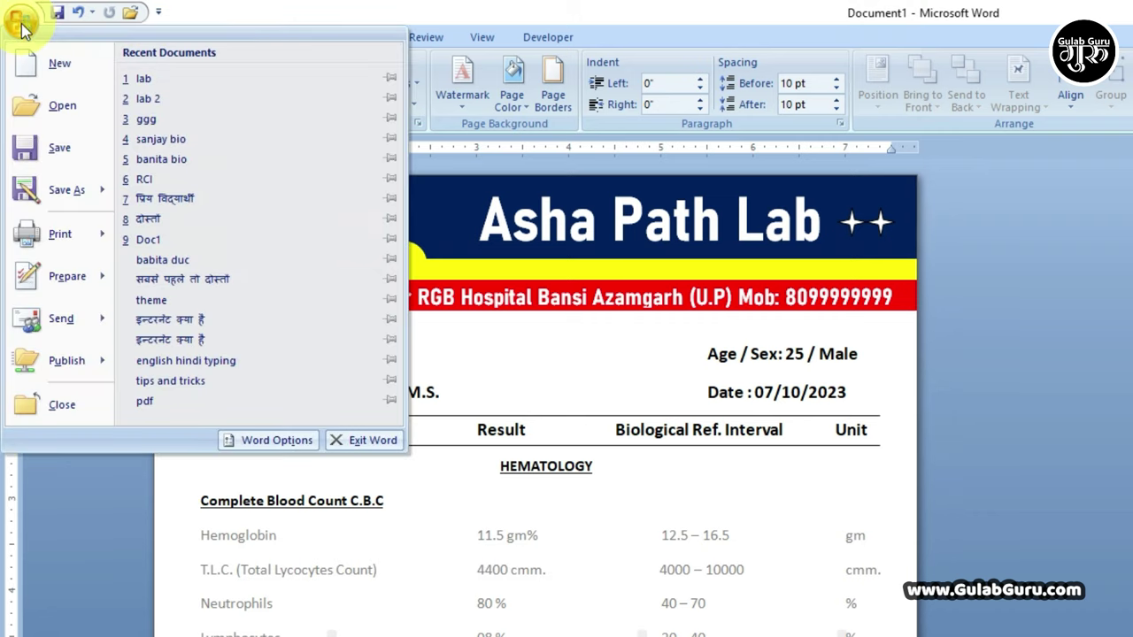
left_click(60, 150)
type("path")
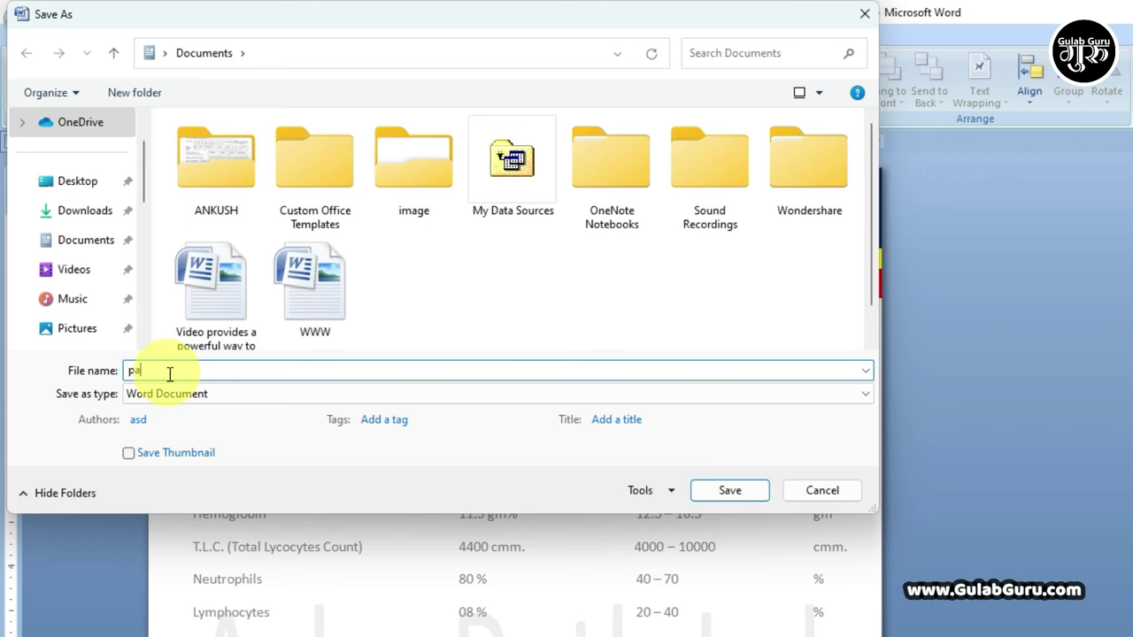
left_click(73, 184)
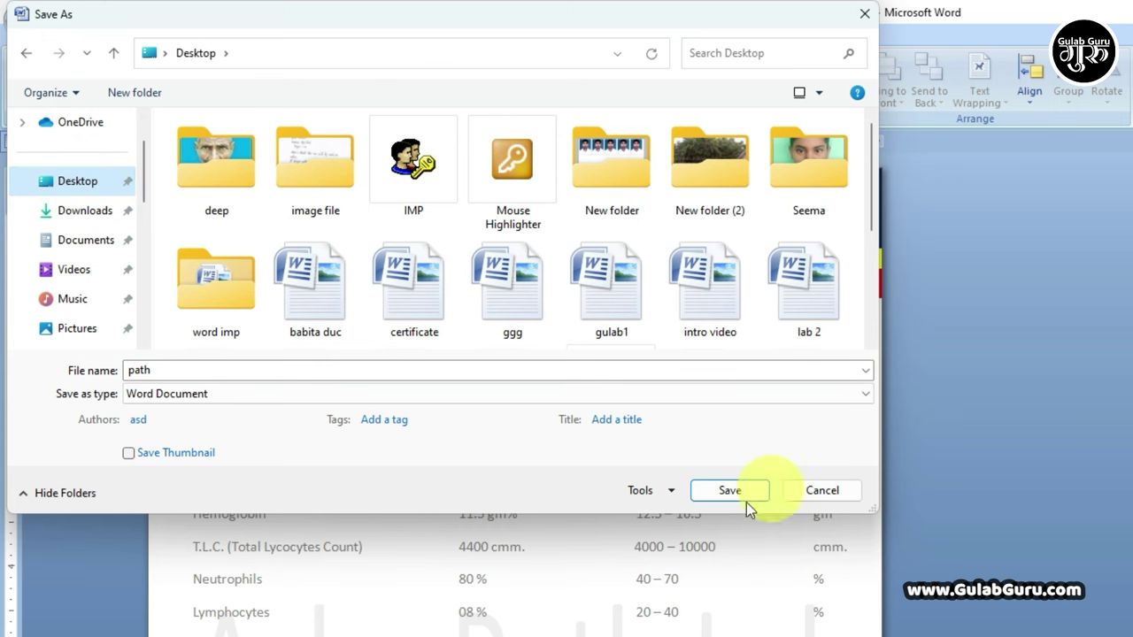
left_click(718, 495)
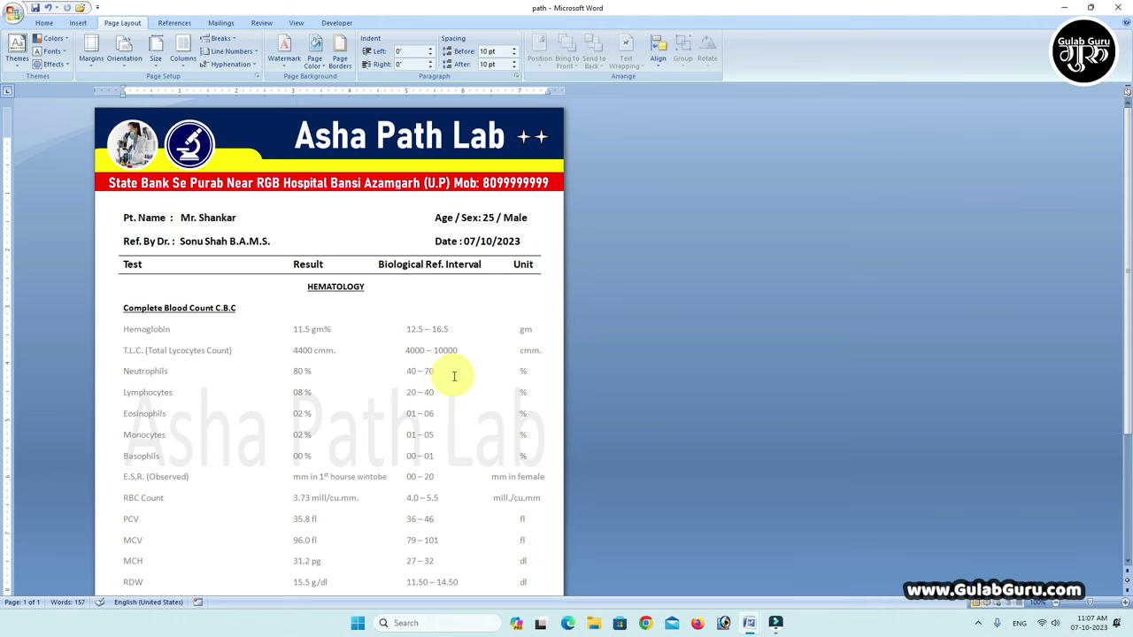
scroll(454, 376, "down", 2)
scroll(454, 376, "down", 2)
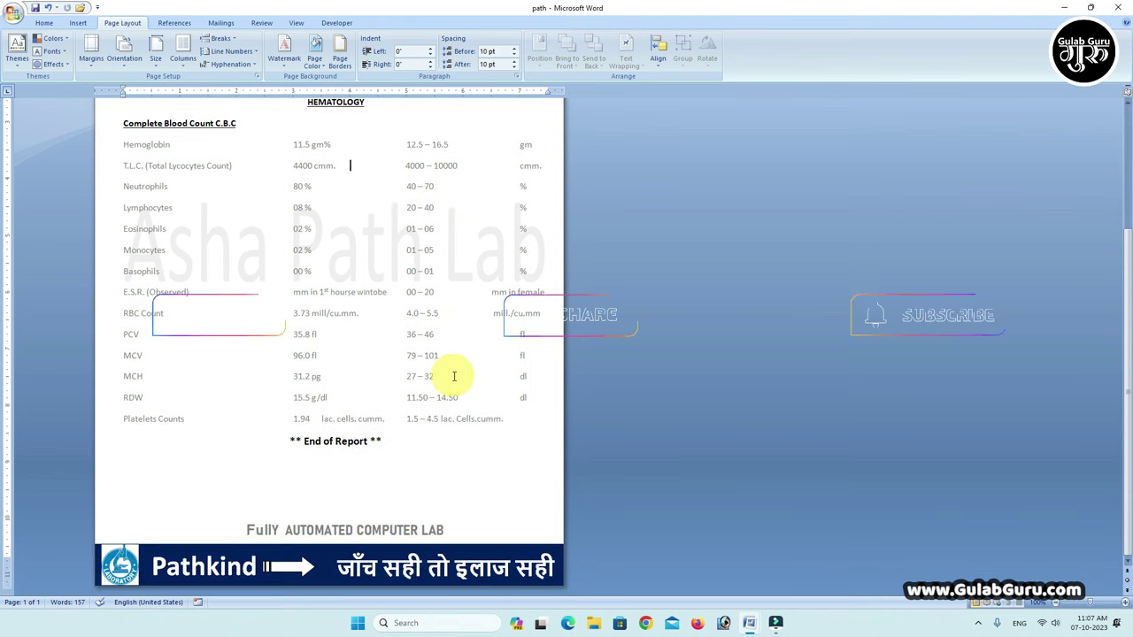
scroll(454, 376, "up", 2)
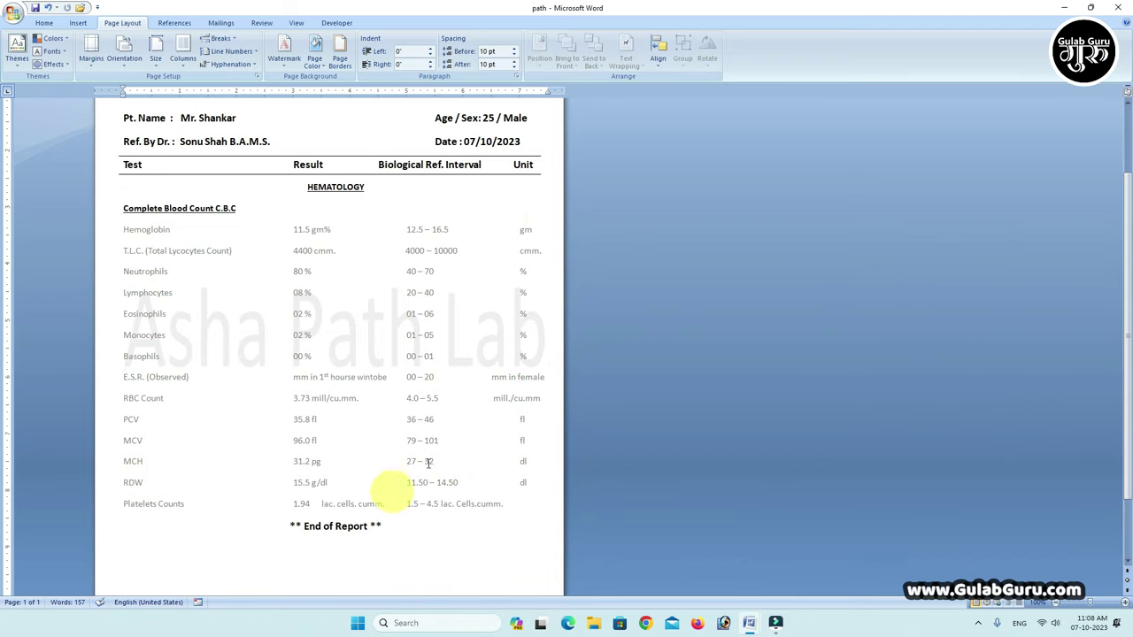
scroll(447, 460, "down", 2)
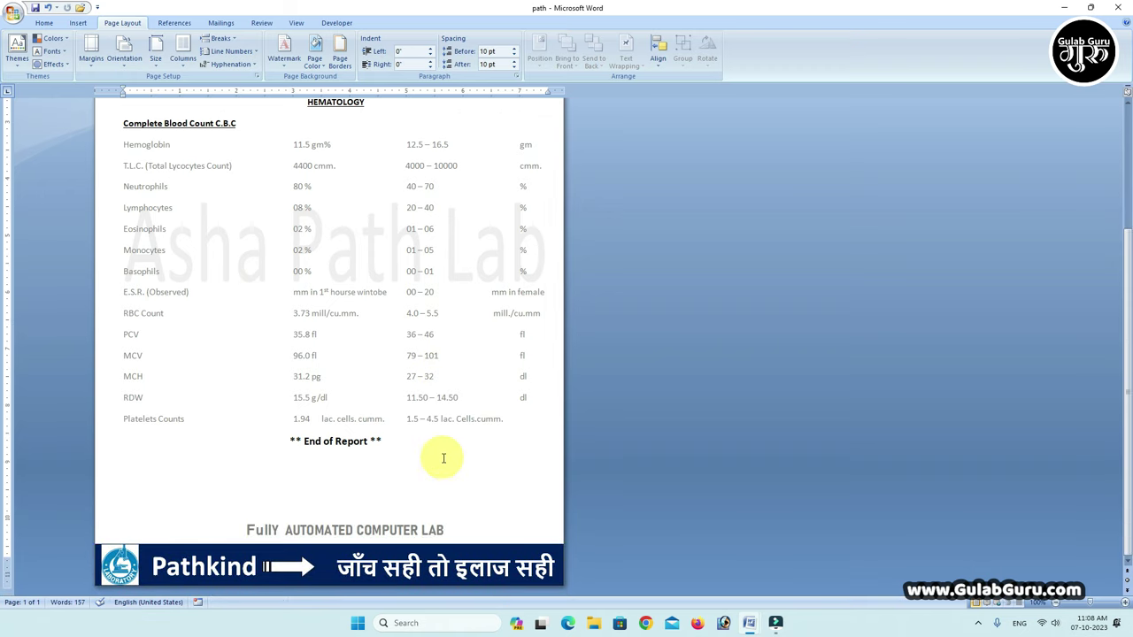
scroll(443, 458, "up", 4)
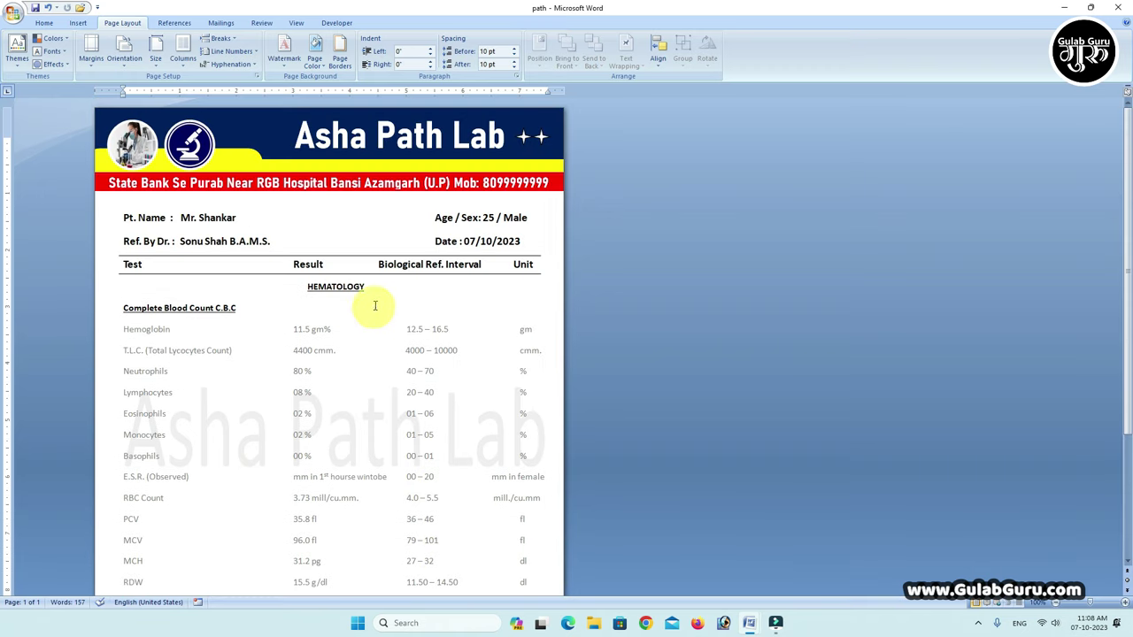
left_click(324, 139)
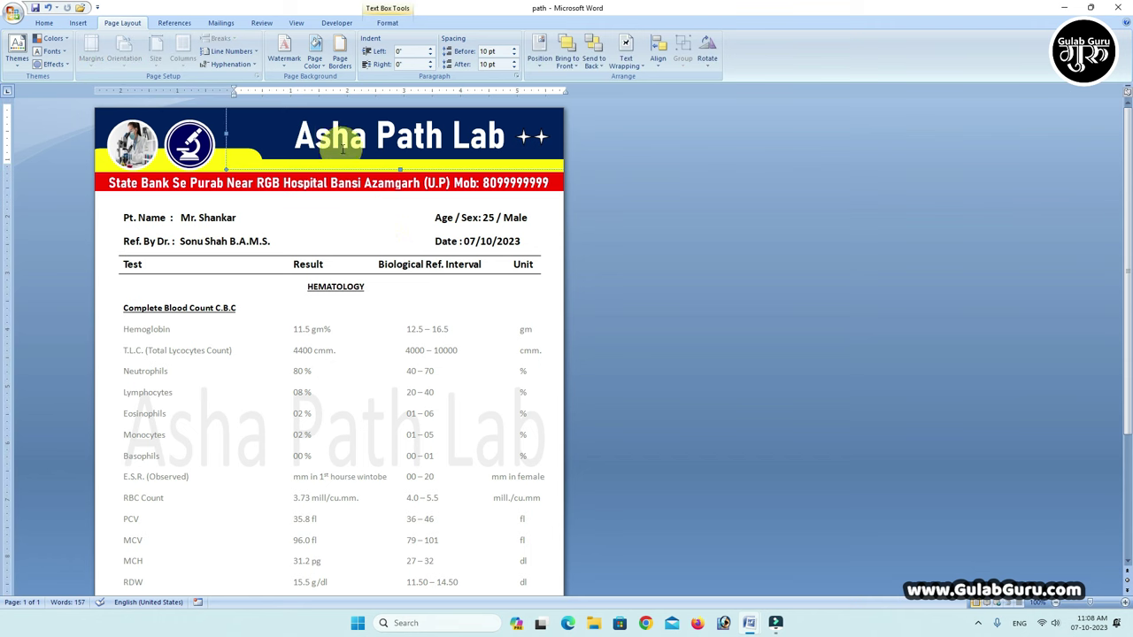
left_click(364, 226)
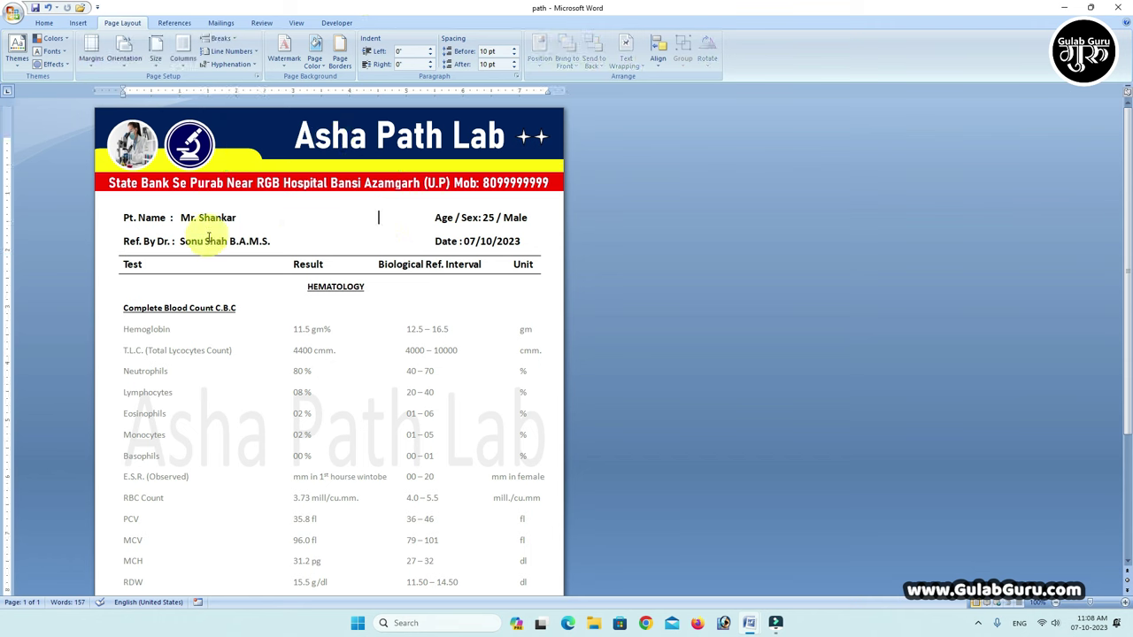
left_click(363, 184)
left_click(360, 230)
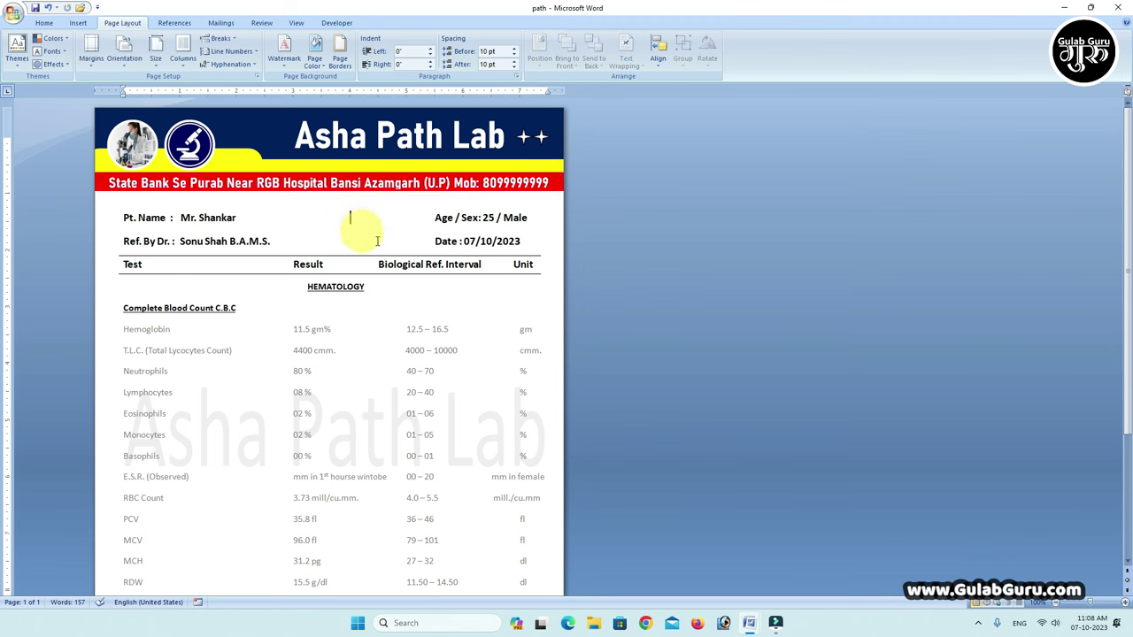
scroll(359, 365, "down", 4)
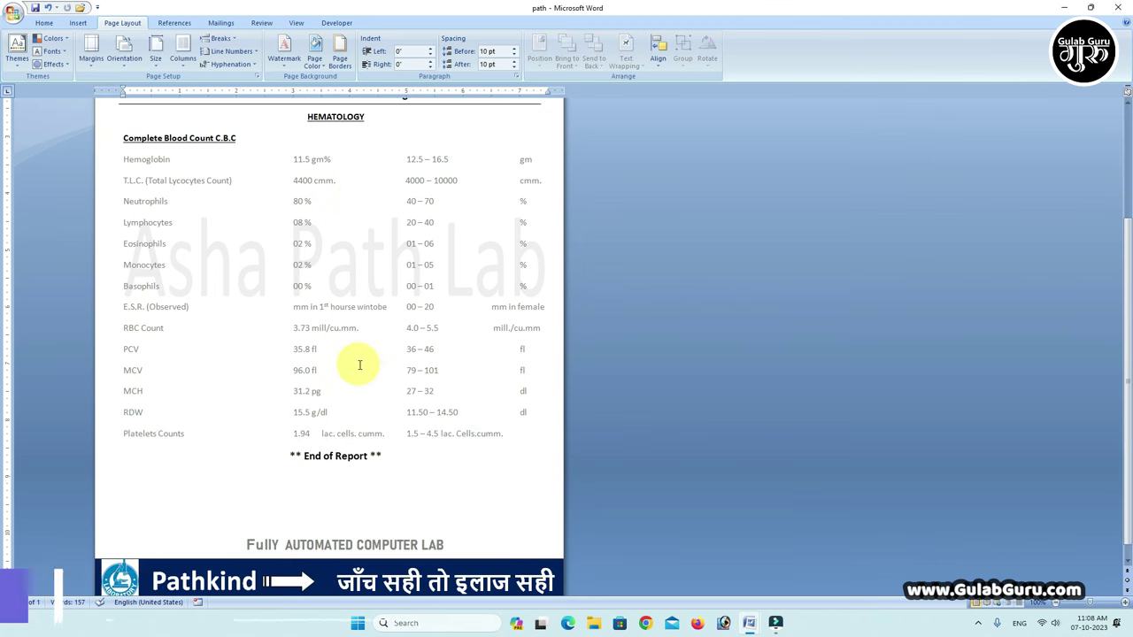
scroll(359, 365, "up", 4)
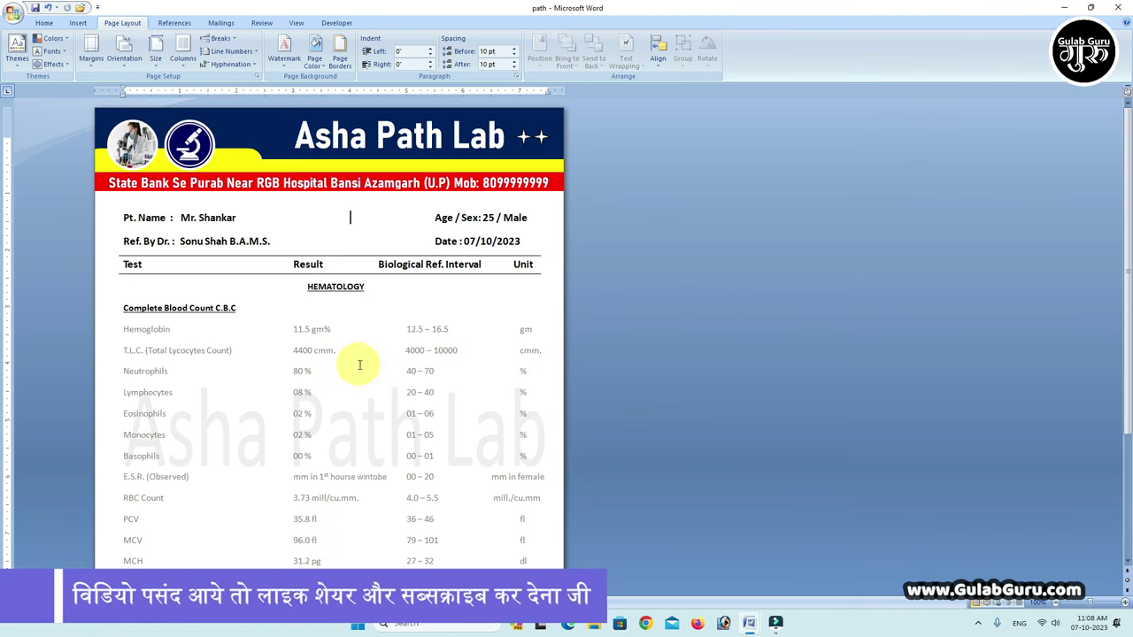